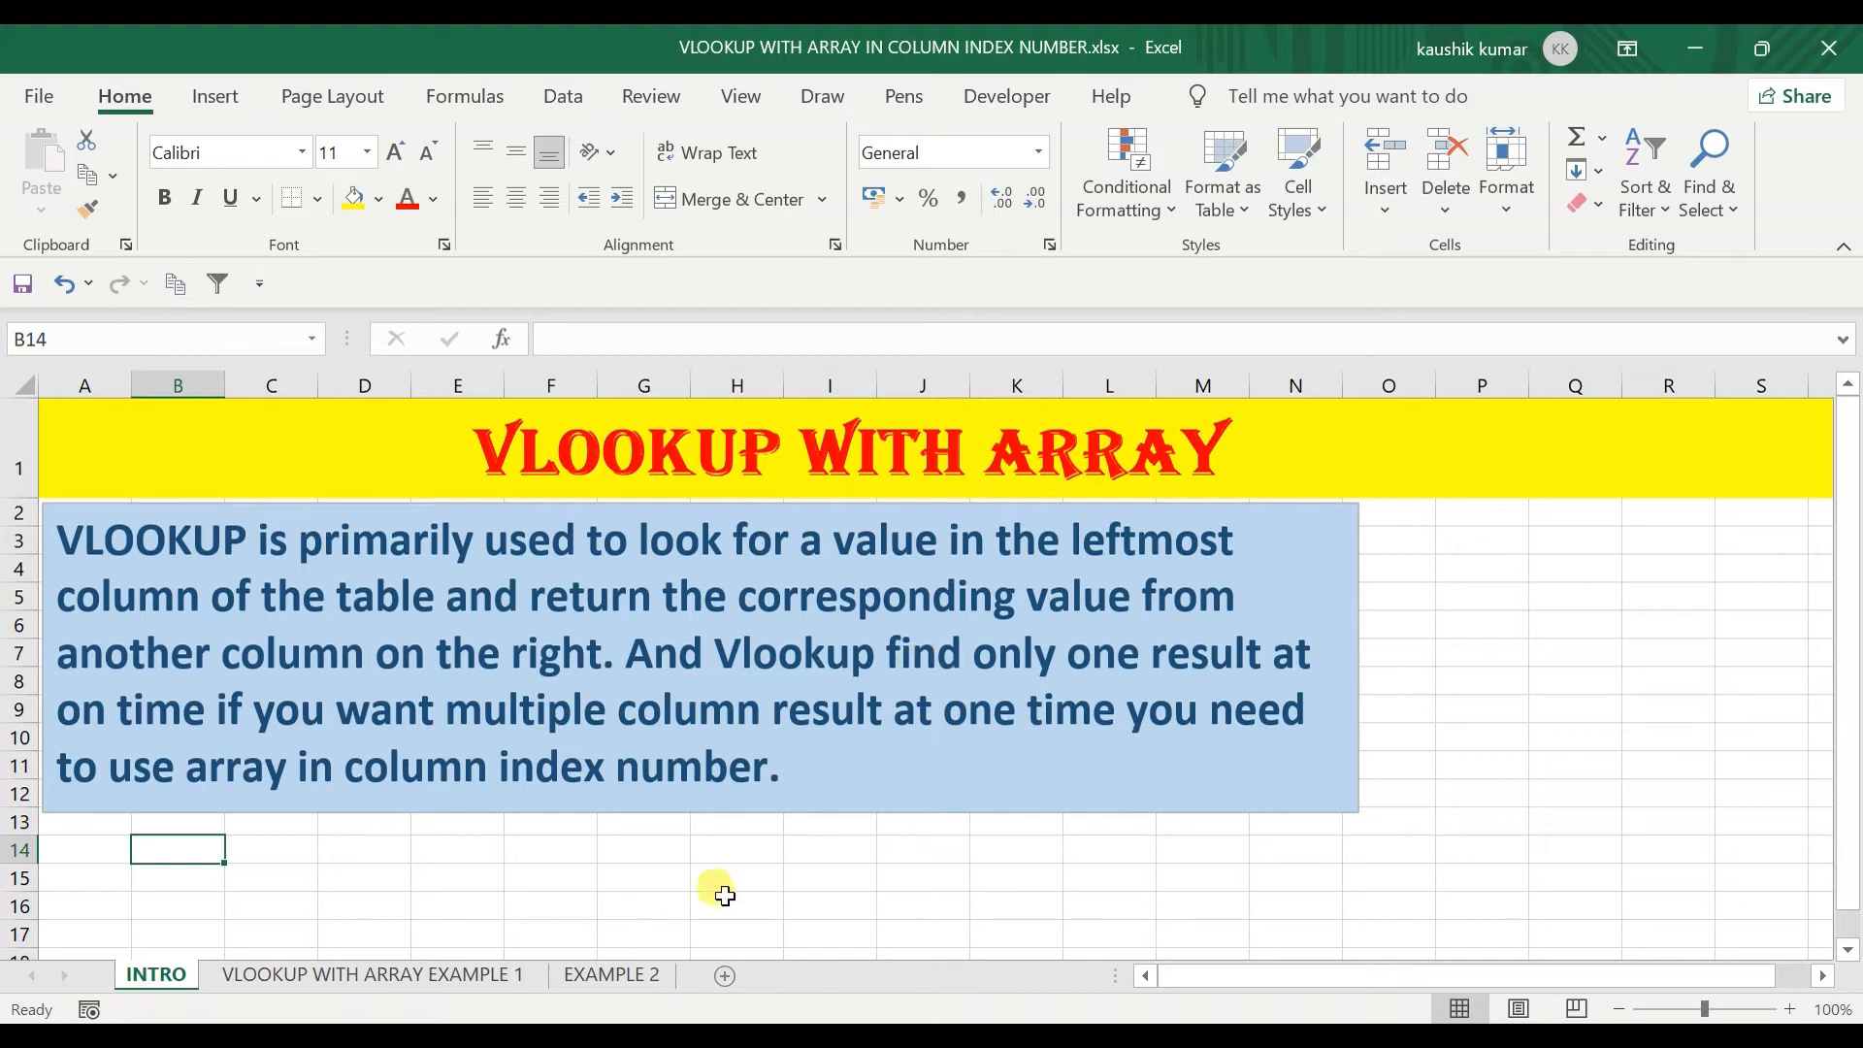
Open the VLOOKUP WITH ARRAY EXAMPLE 1 sheet and select the empty ECO result cell K5.
{"action": "left_click", "coordinate": [484, 977]}
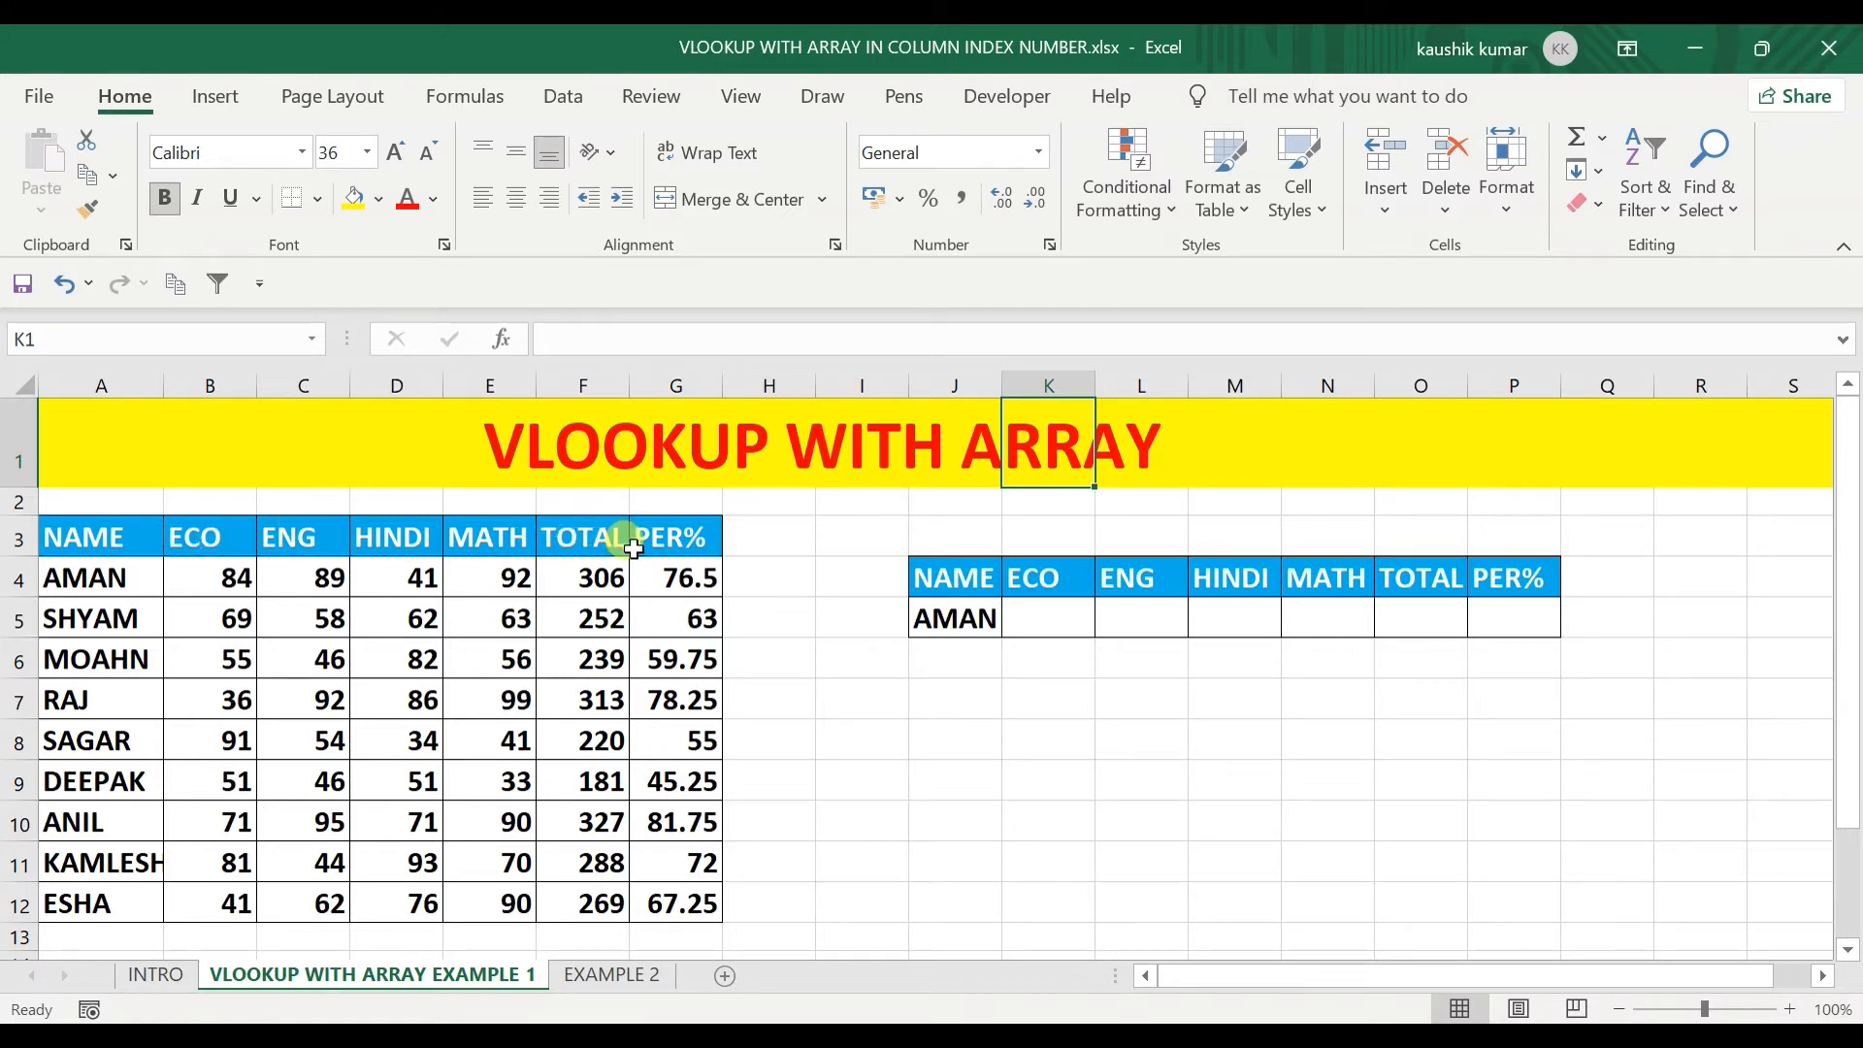
{"action": "left_click", "coordinate": [1057, 609]}
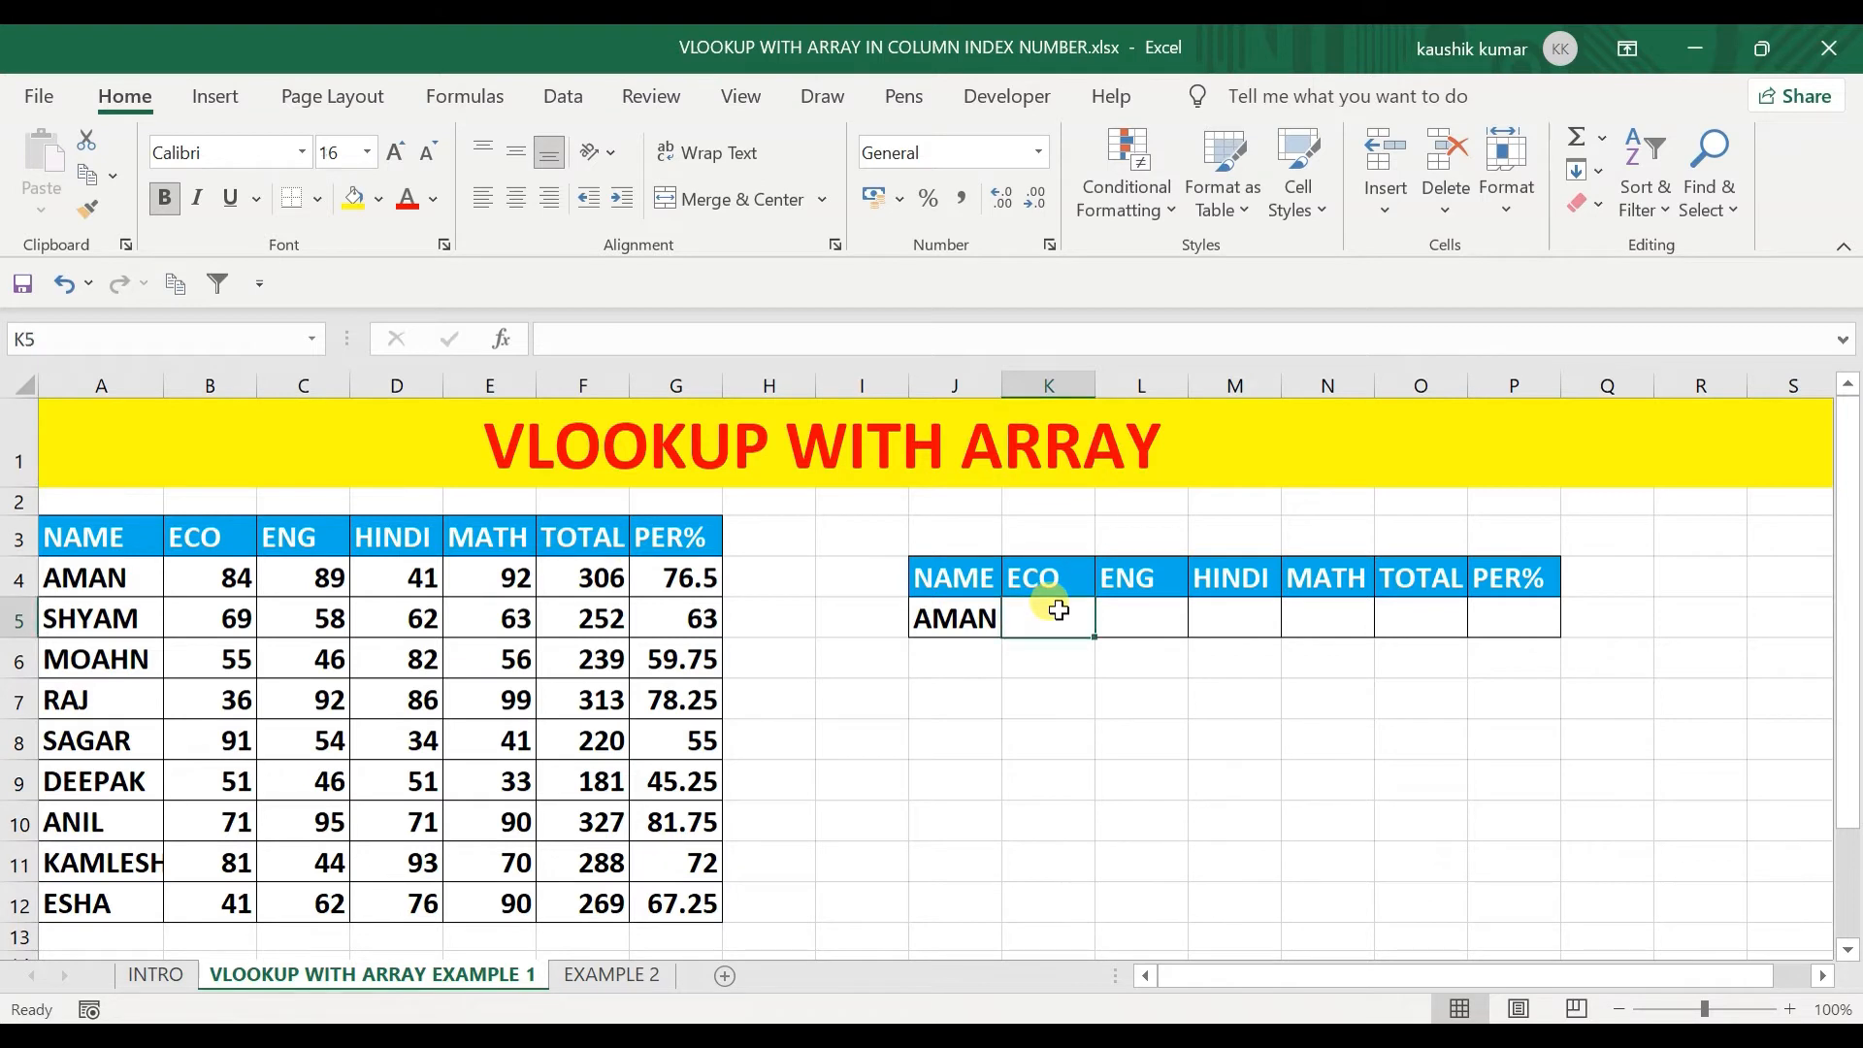
Enter =VLOOKUP(J5,$A$3:$G$12,2,0) in K5 to look up the ECO mark with an exact match.
{"action": "type", "text": "=vlo"}
{"action": "key", "text": "Tab"}
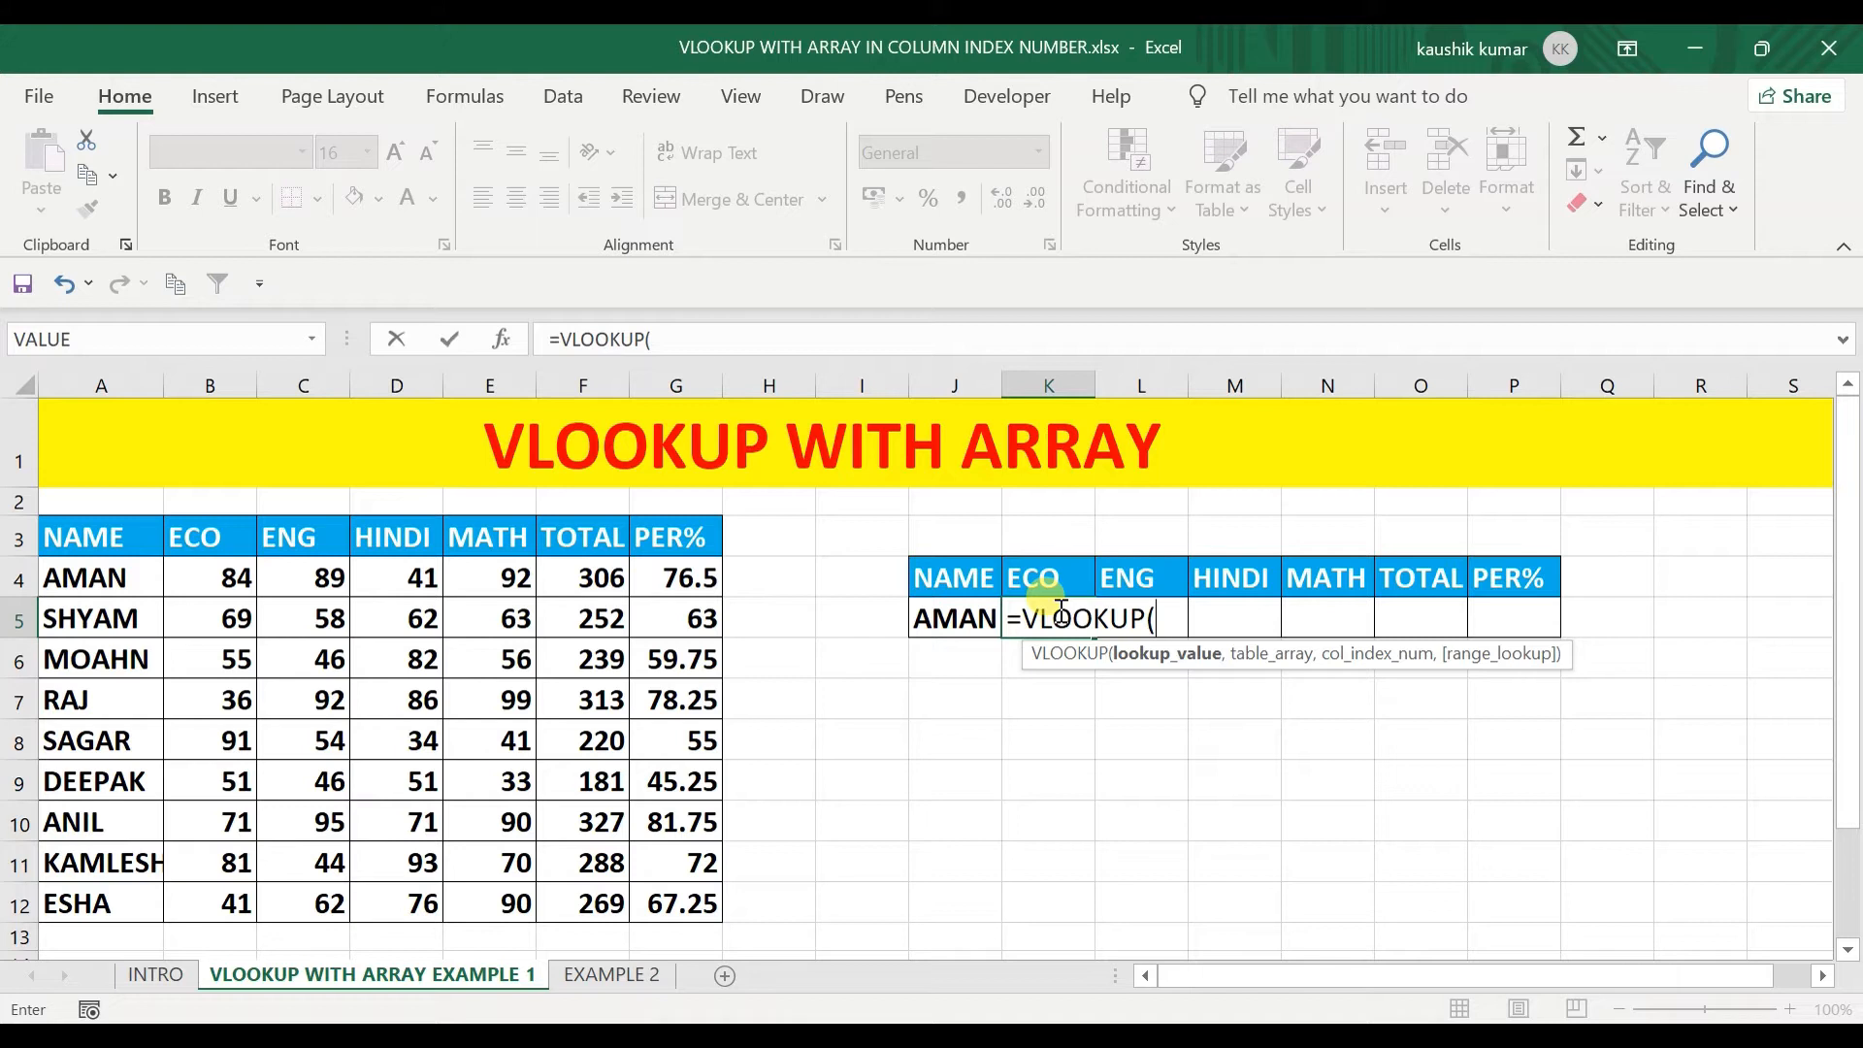
{"action": "left_click", "coordinate": [956, 619]}
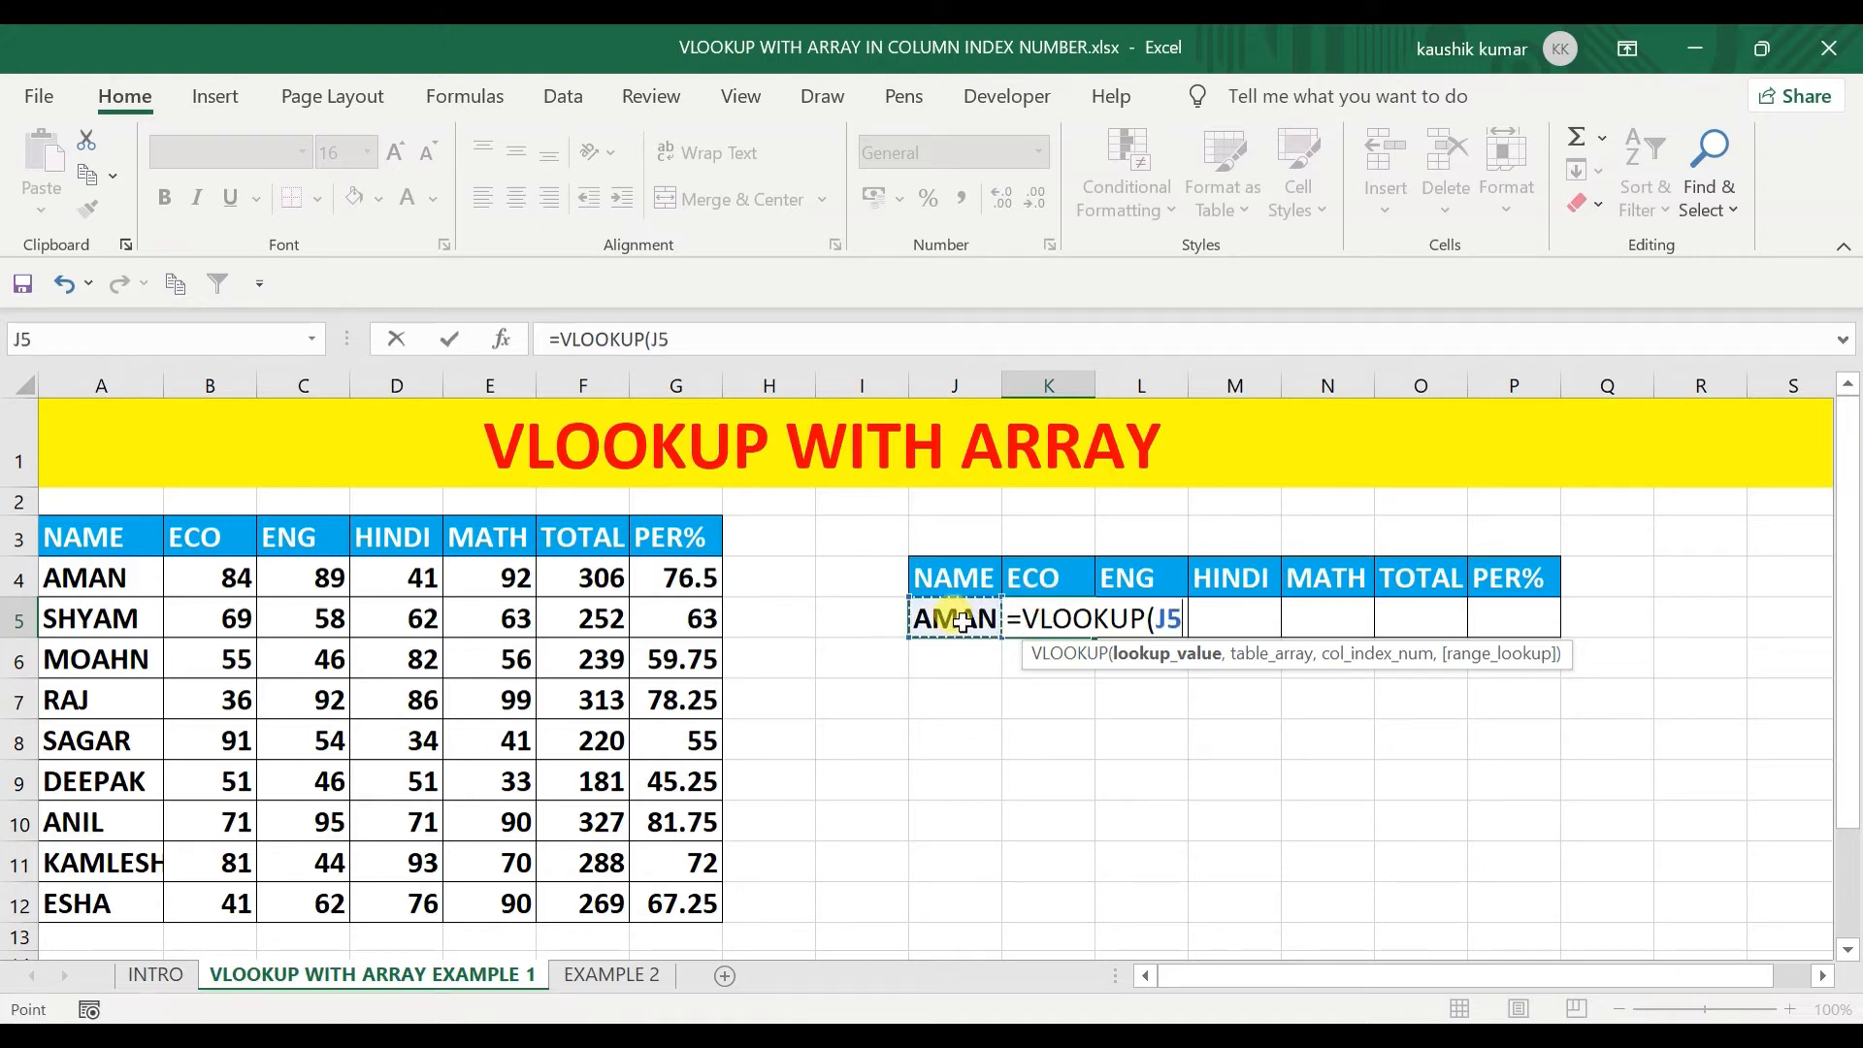
{"action": "type", "text": ","}
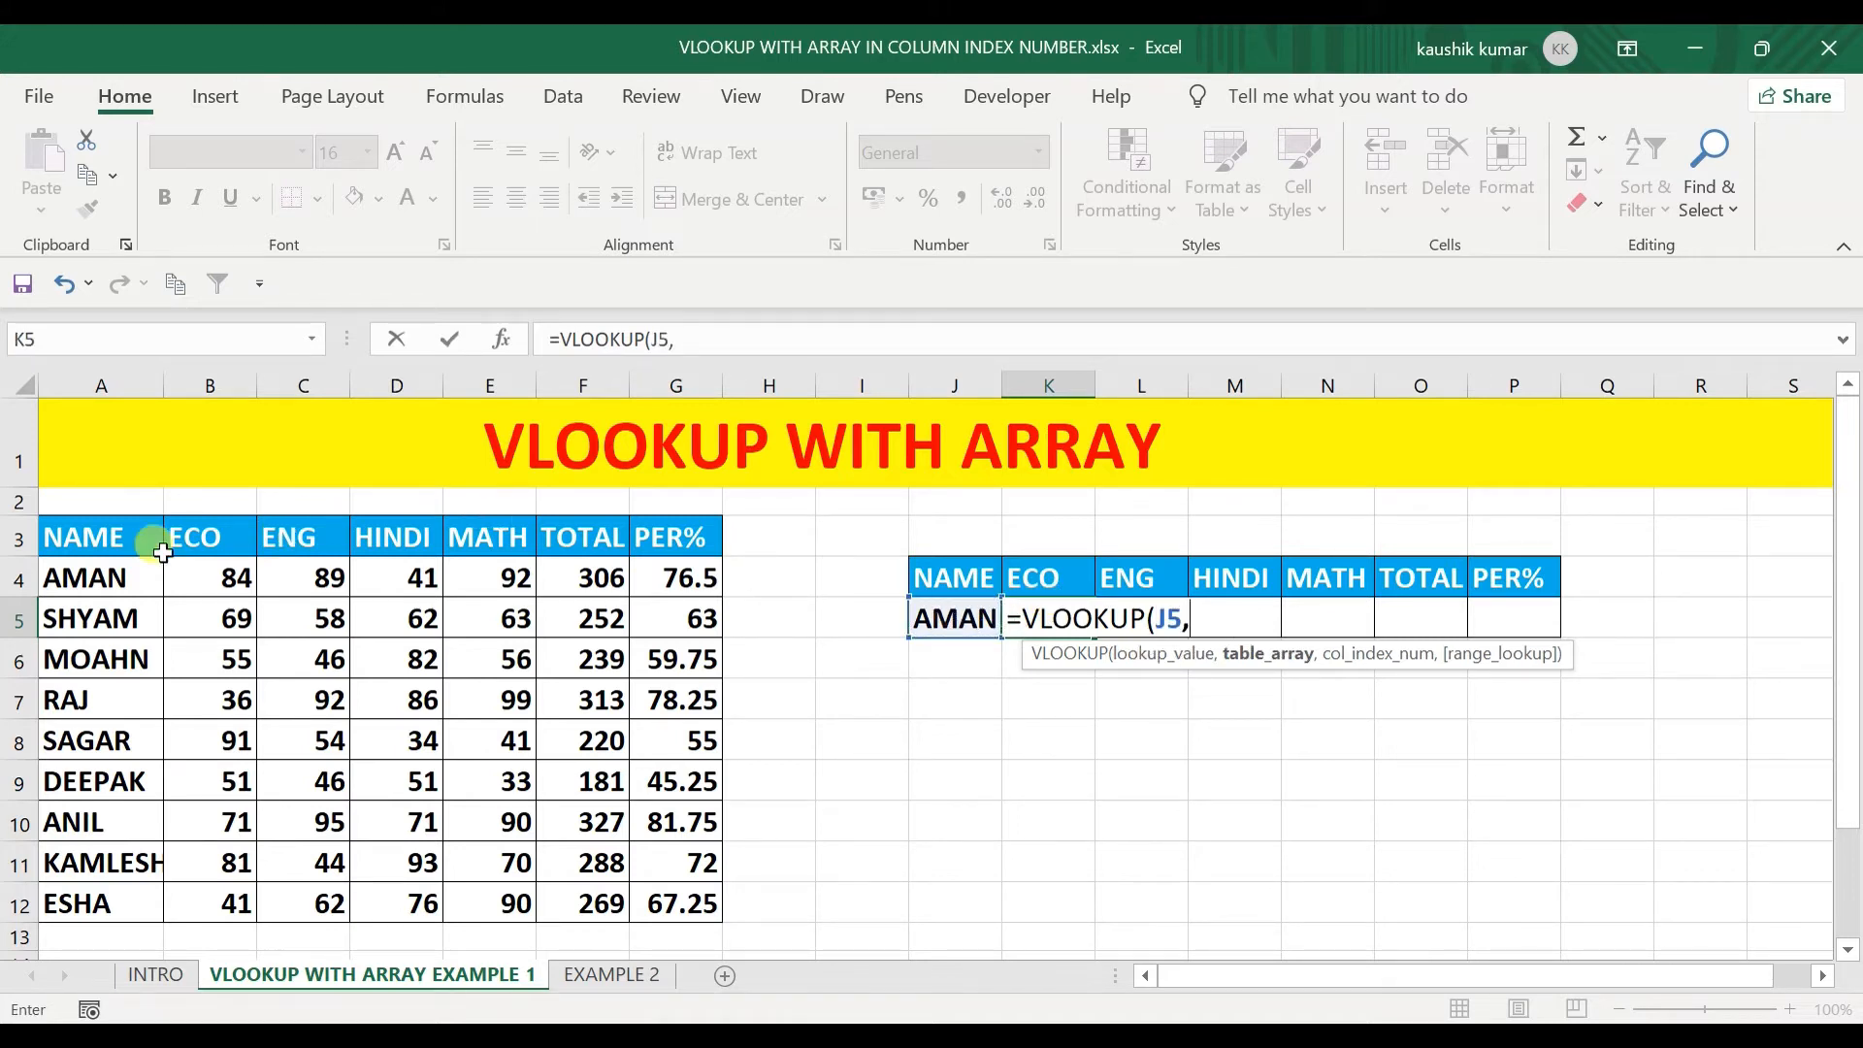
{"action": "left_click", "coordinate": [97, 536]}
{"action": "key", "text": "ctrl+shift+Right"}
{"action": "key", "text": "ctrl+shift+Down"}
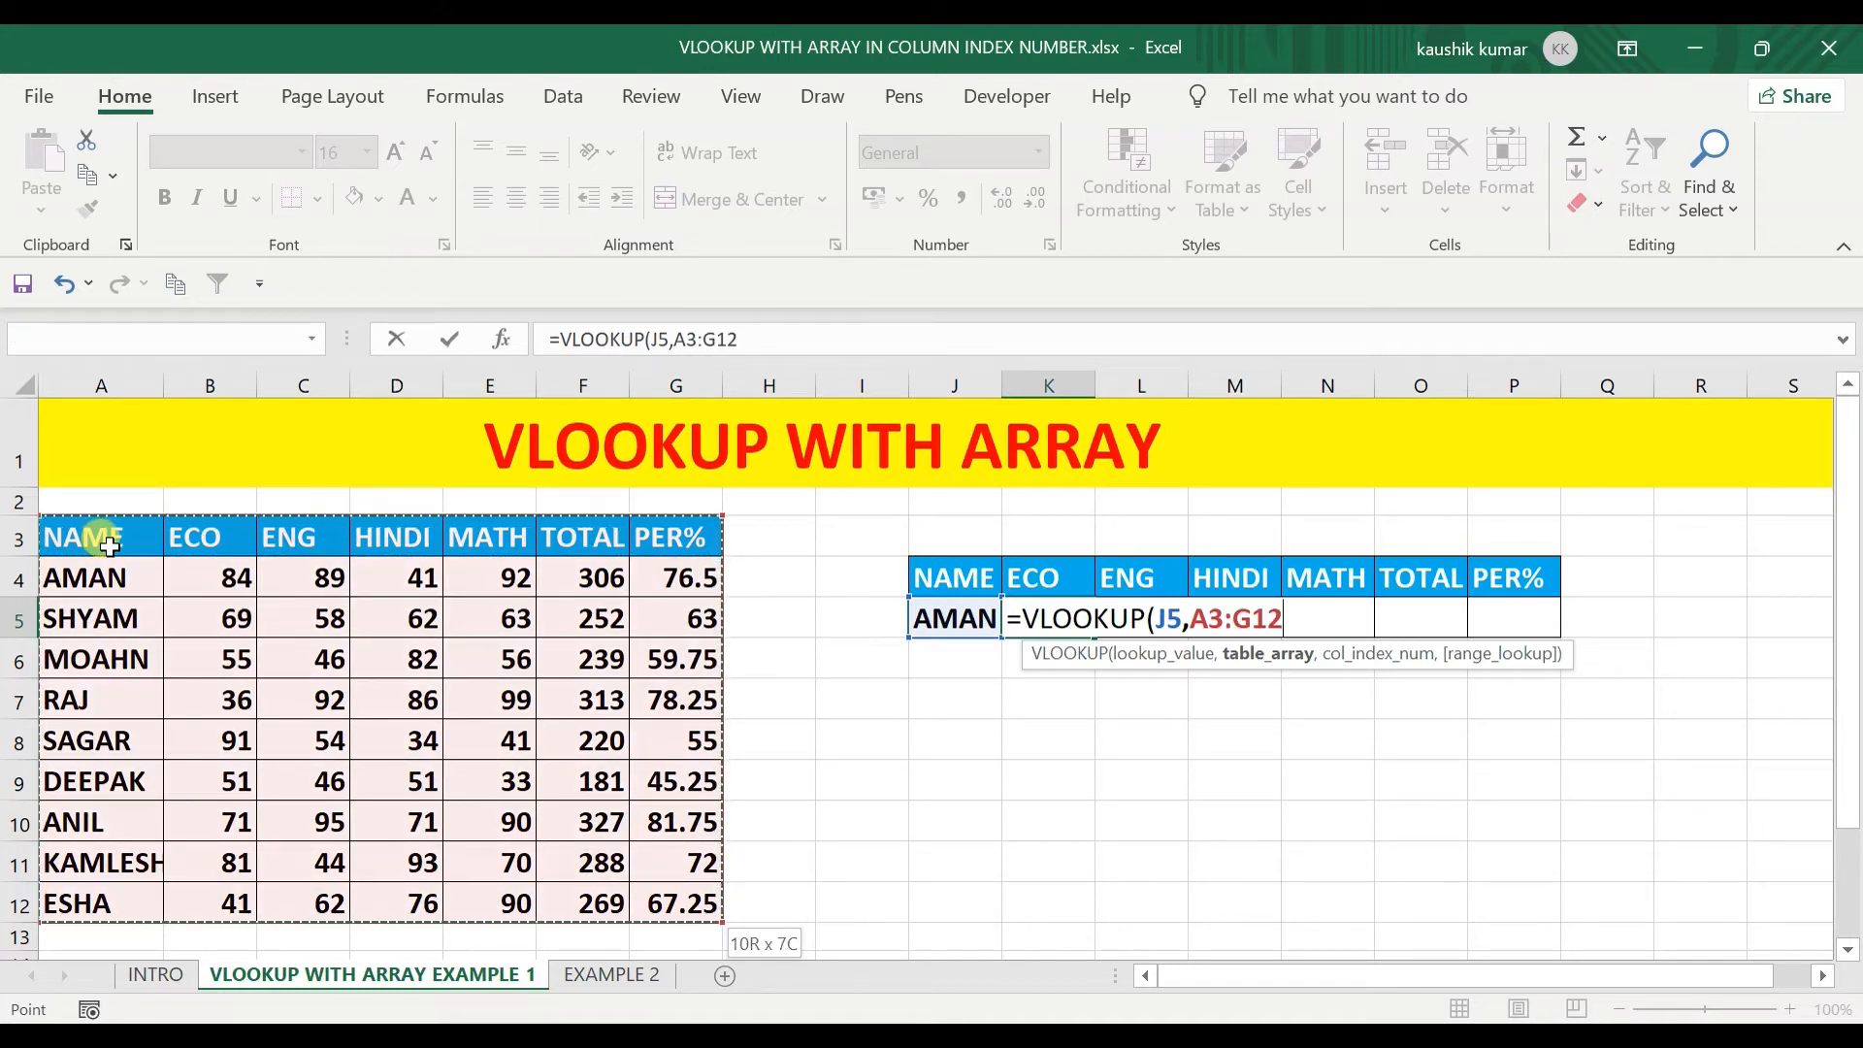
{"action": "key", "text": "F4"}
{"action": "type", "text": ","}
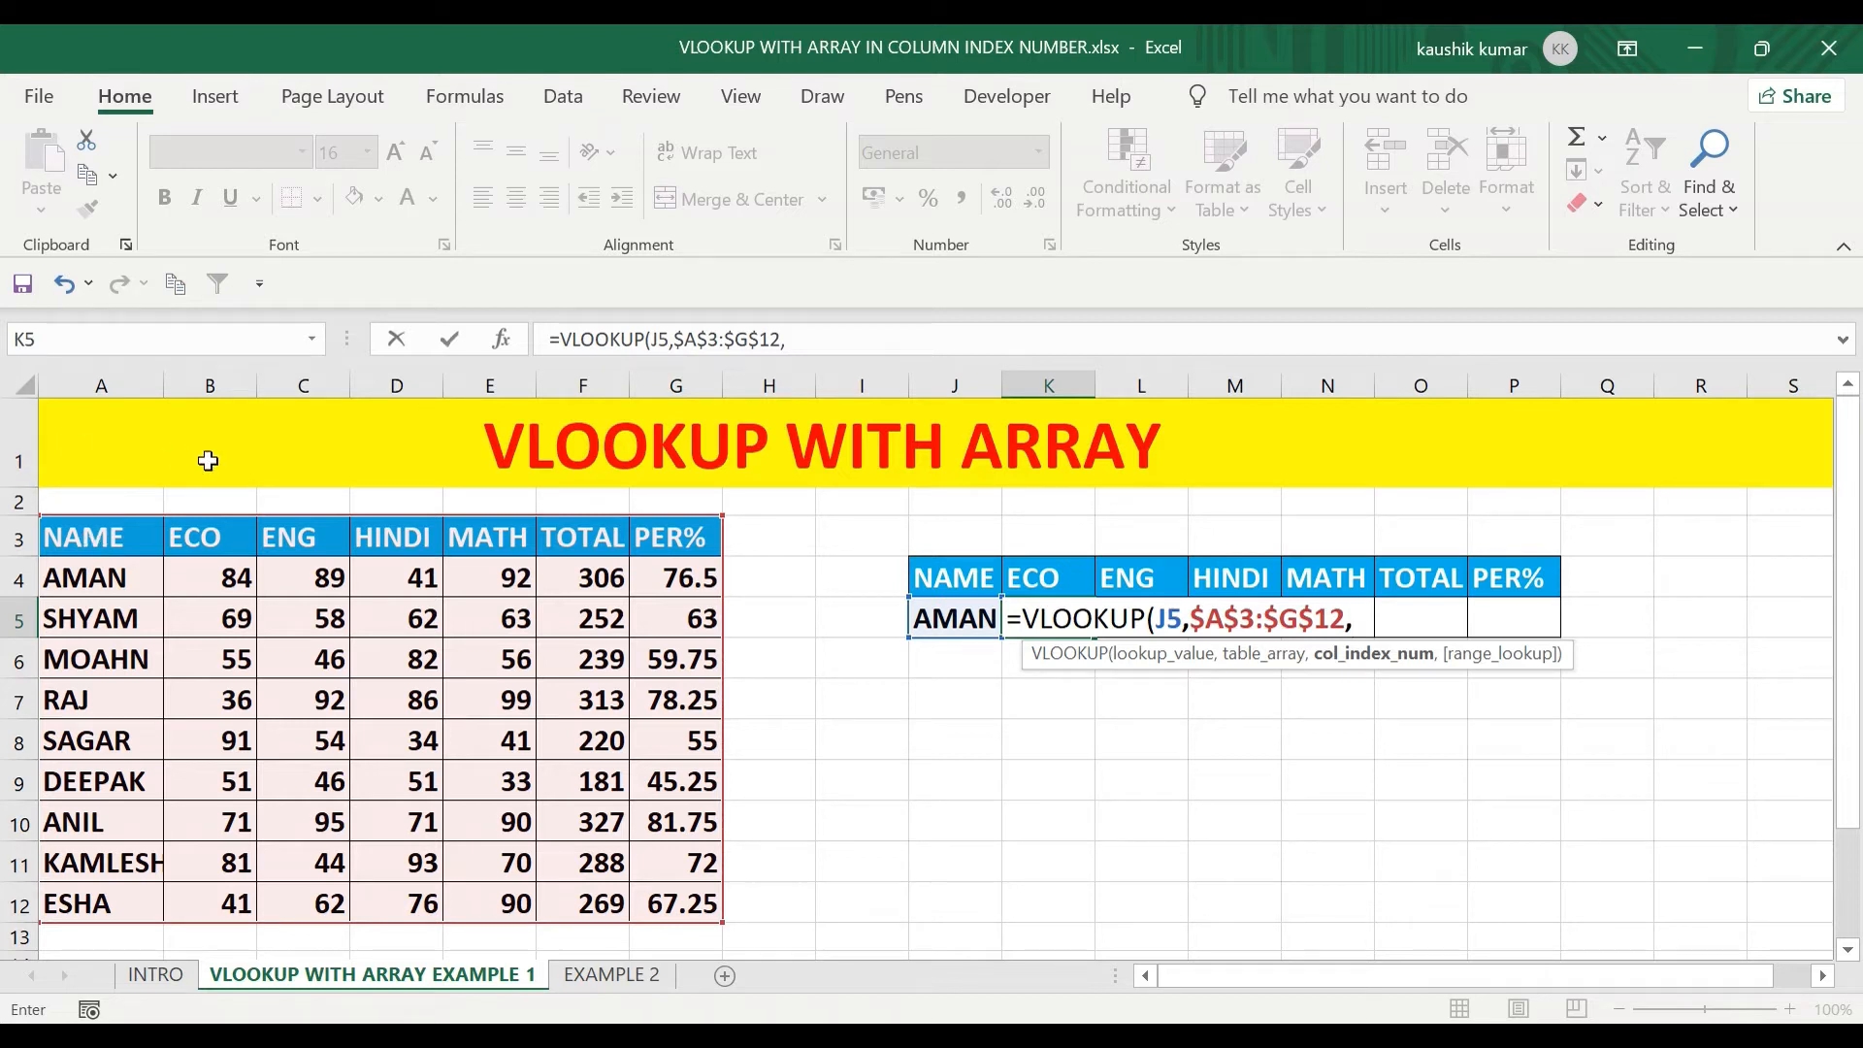
{"action": "type", "text": "2,0"}
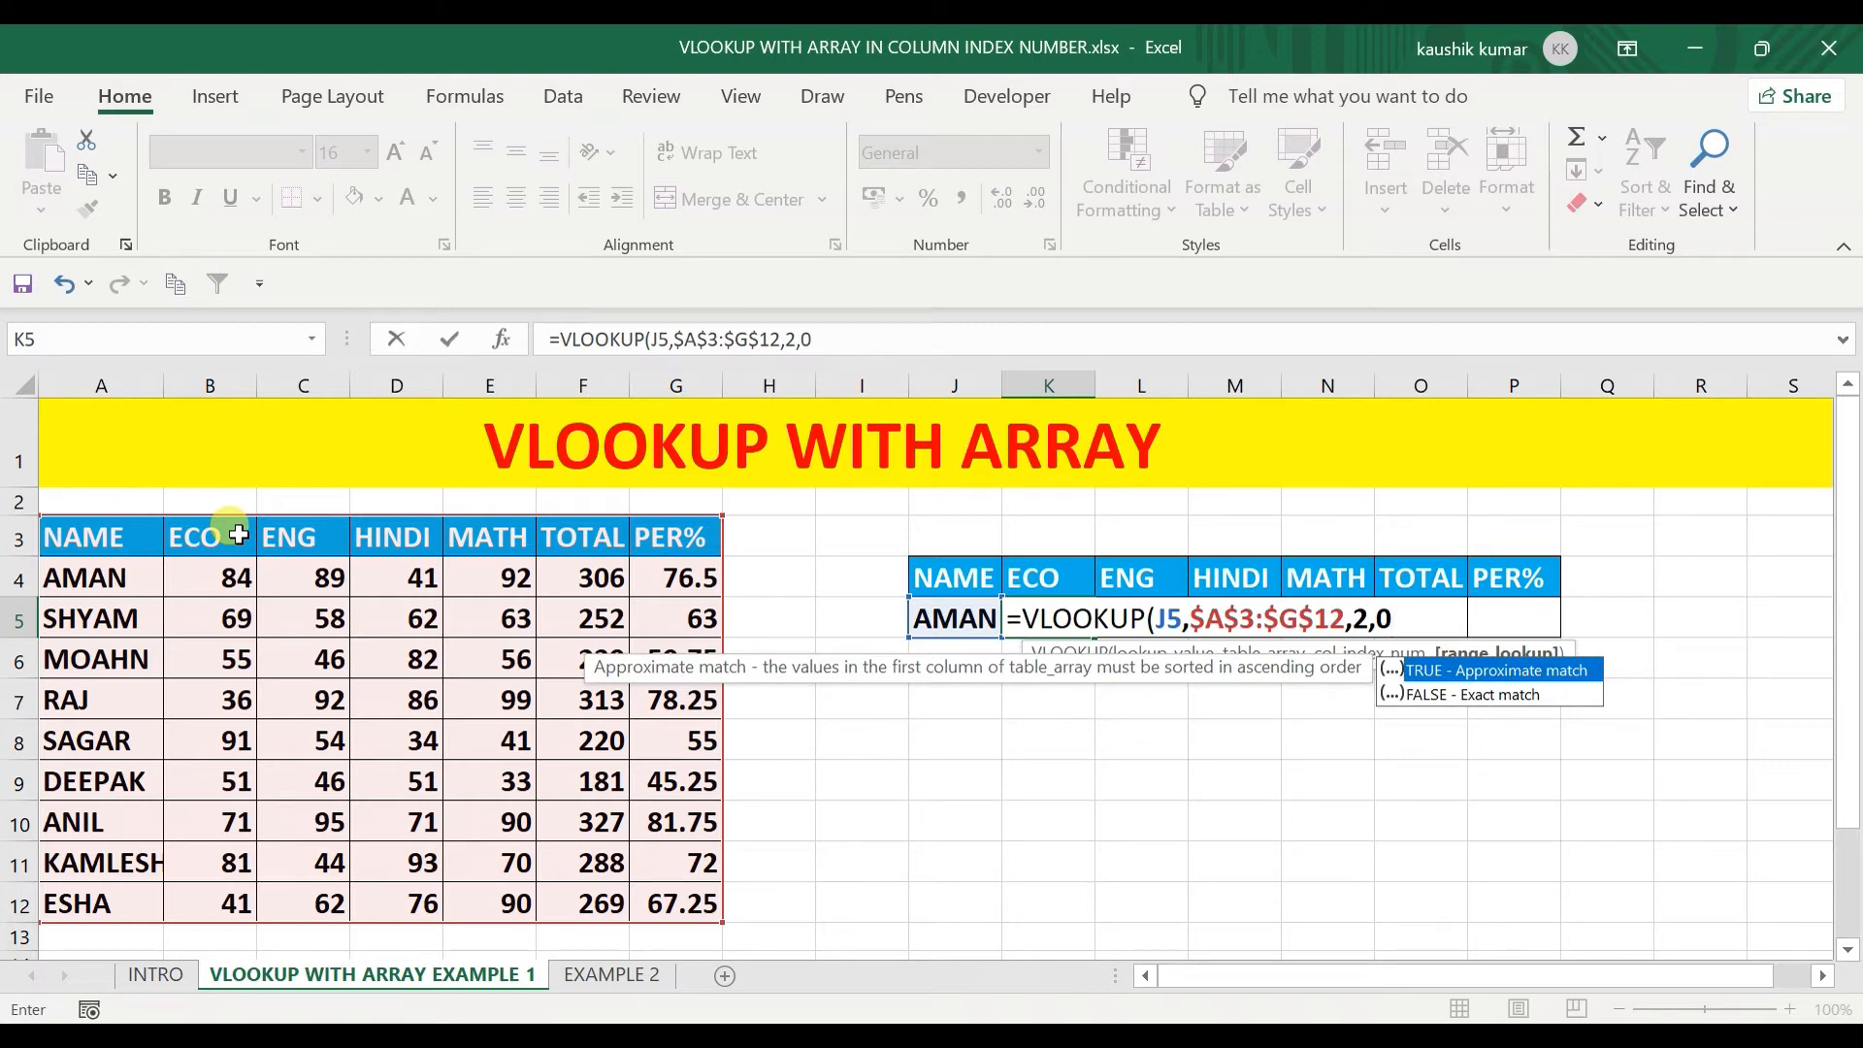
{"action": "type", "text": ")"}
{"action": "key", "text": "Return"}
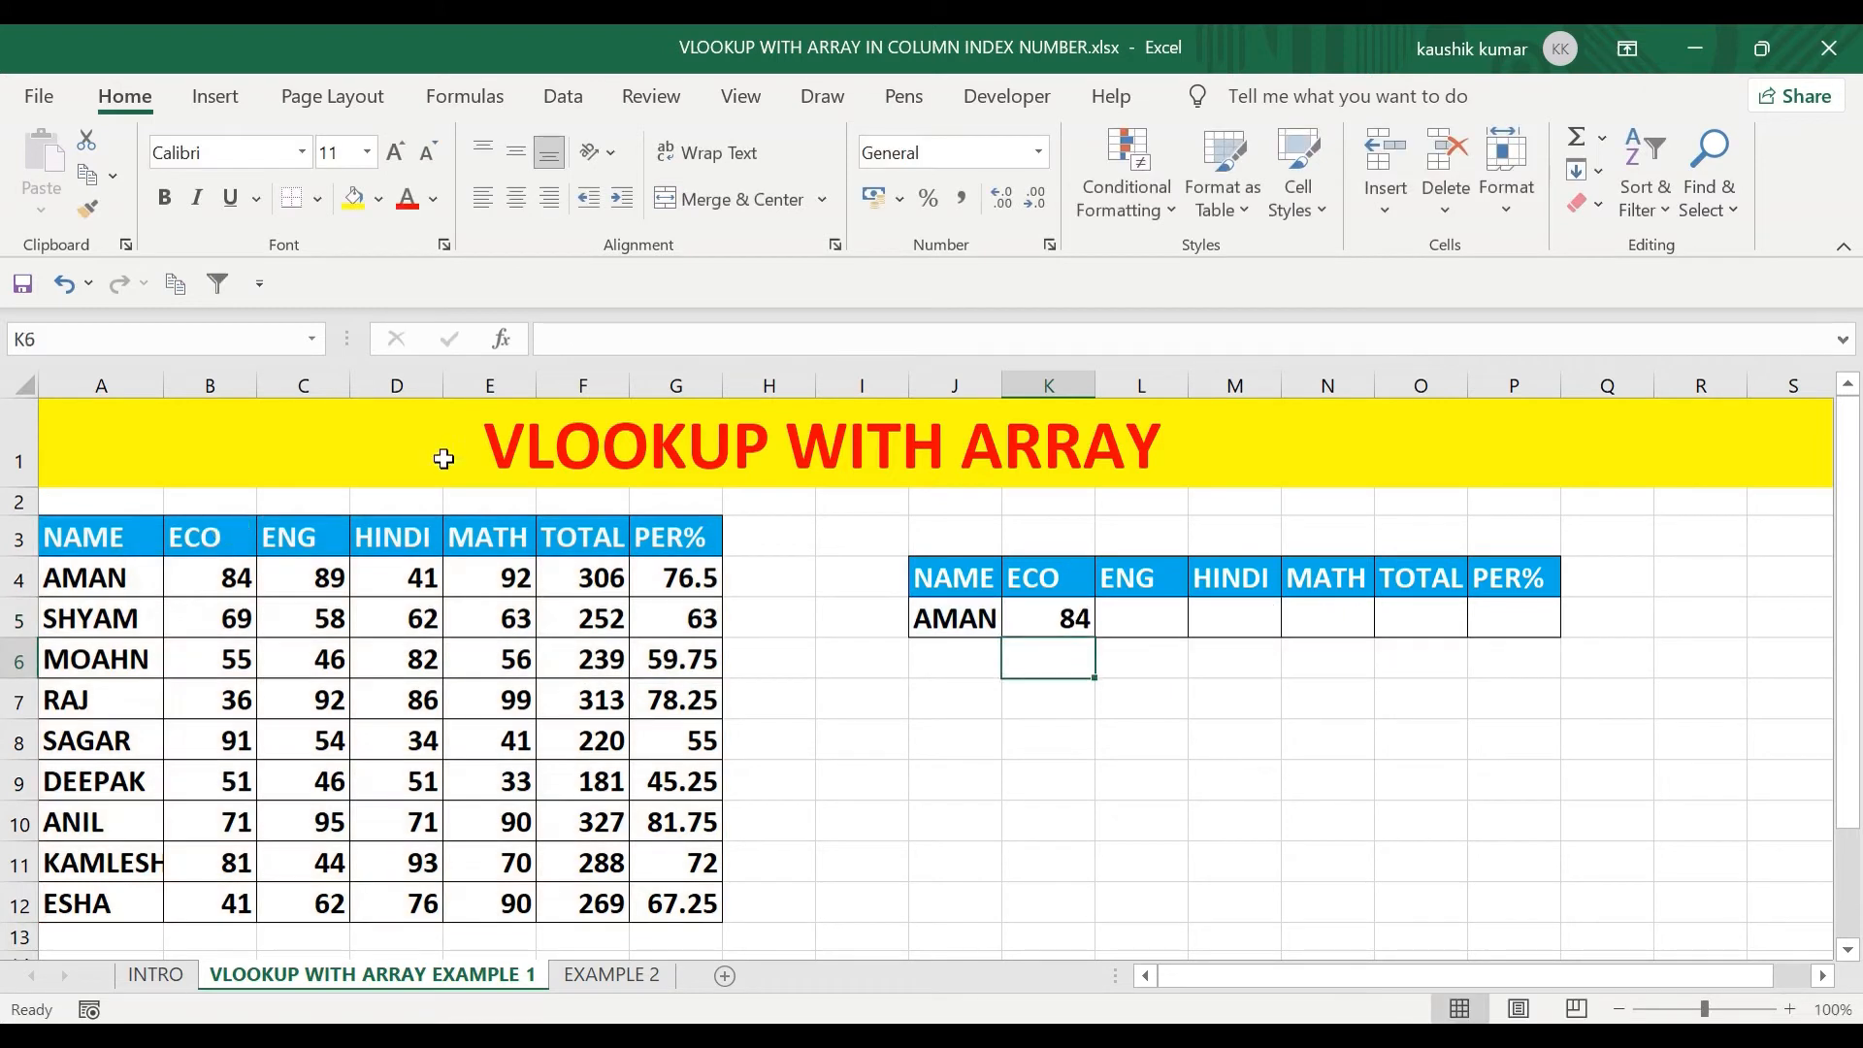
Examine the formula in K5, in particular its table array argument.
{"action": "left_click", "coordinate": [1079, 619]}
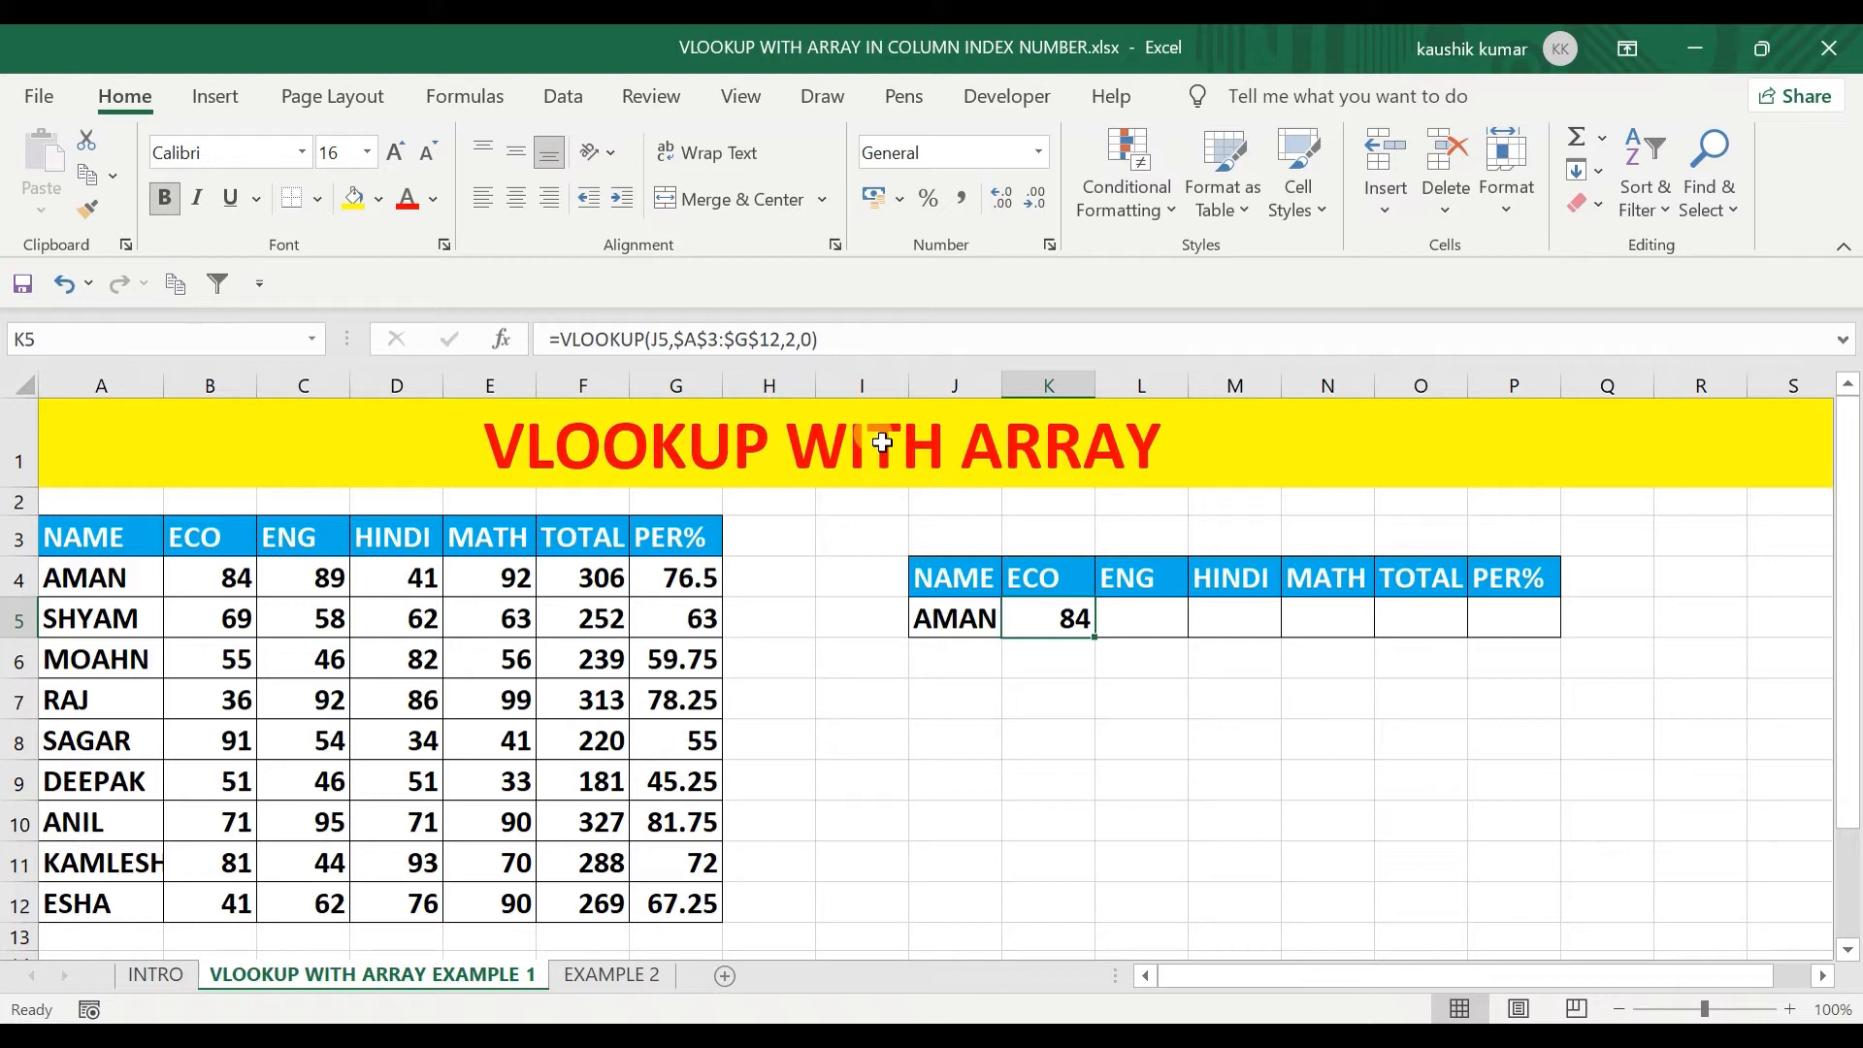
{"action": "double_click", "coordinate": [1039, 616]}
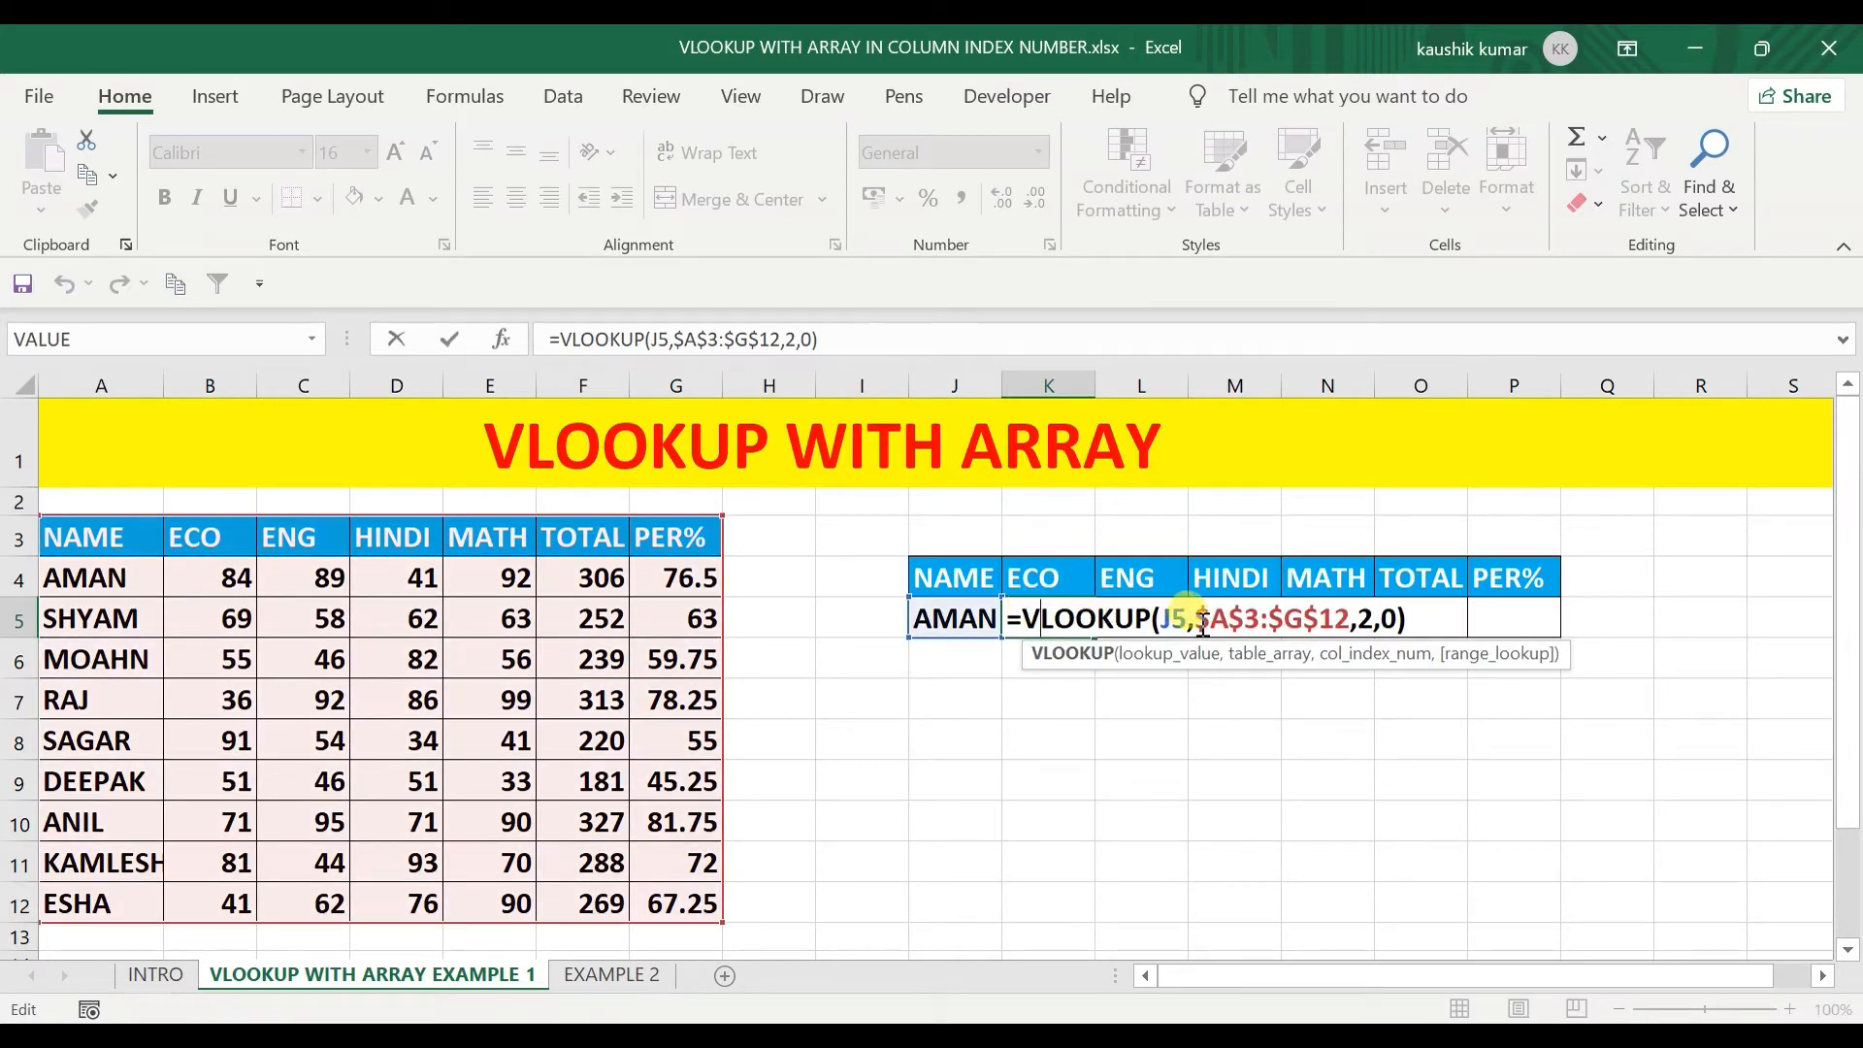
{"action": "left_click_drag", "start_coordinate": [1196, 618], "coordinate": [1339, 621]}
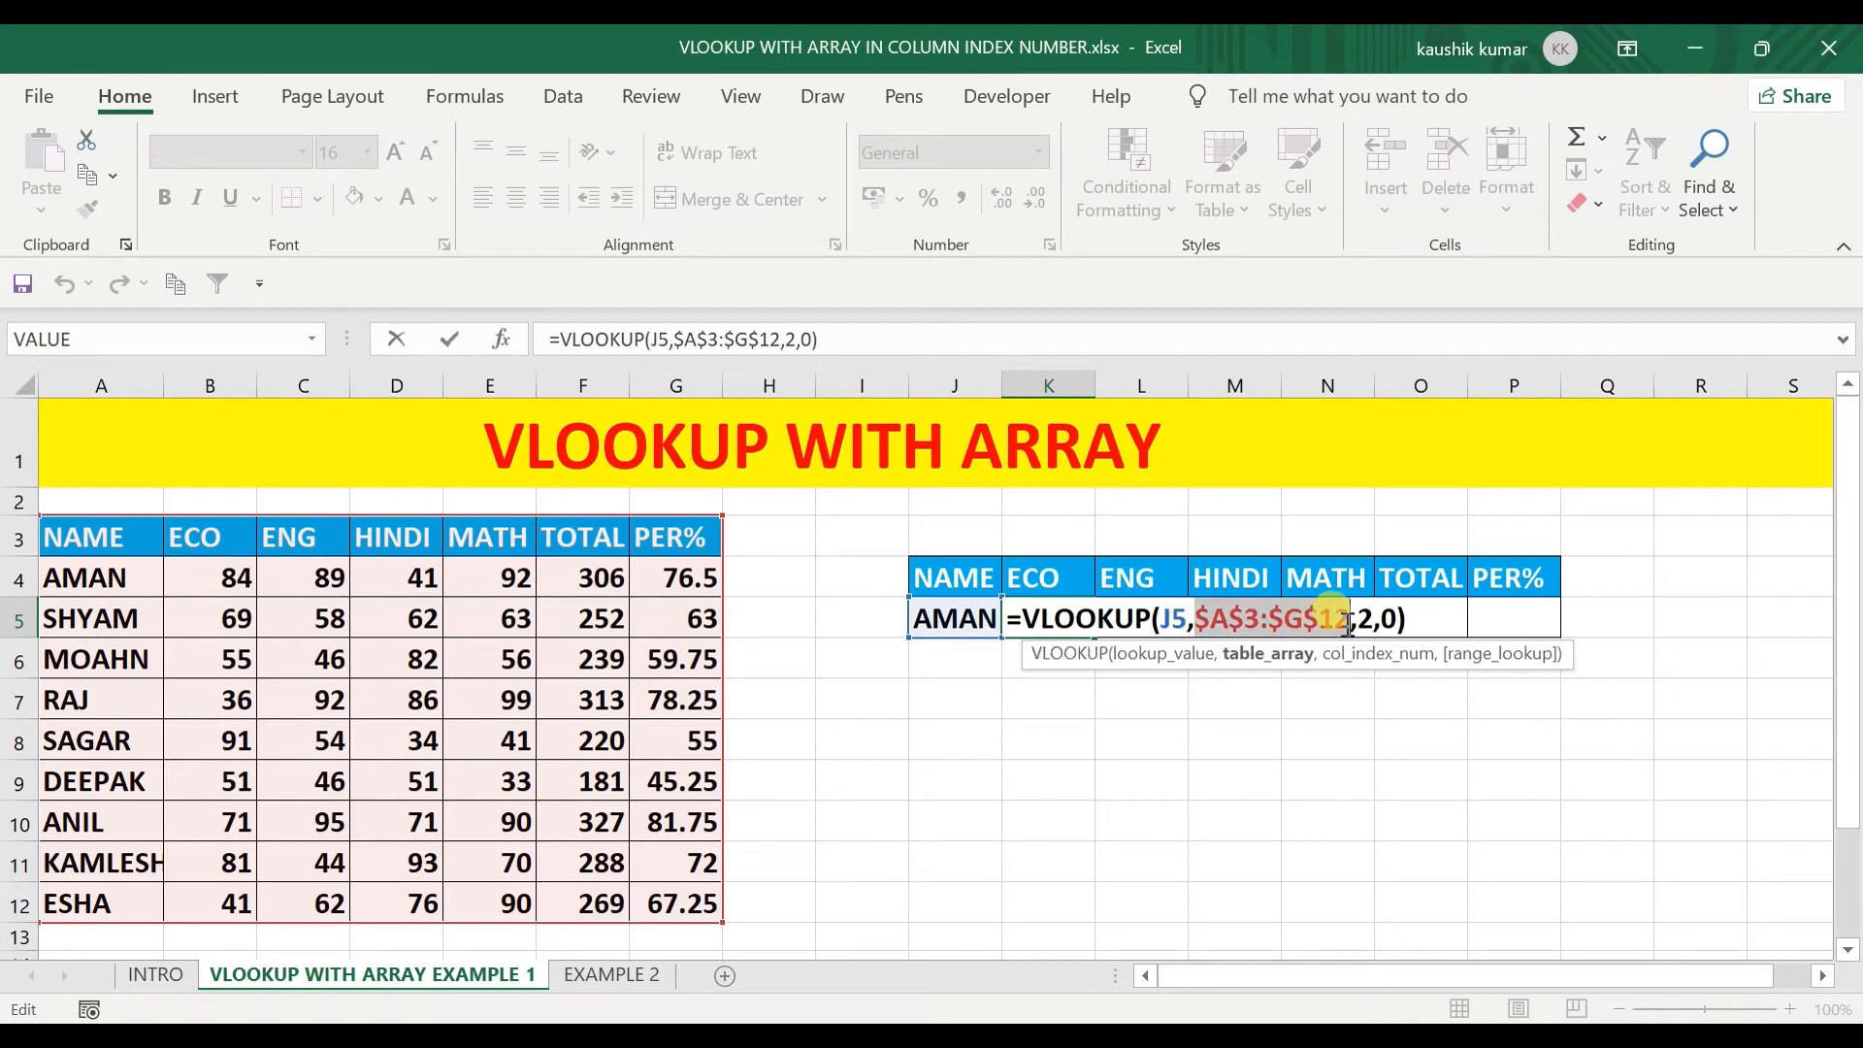
{"action": "key", "text": "Return"}
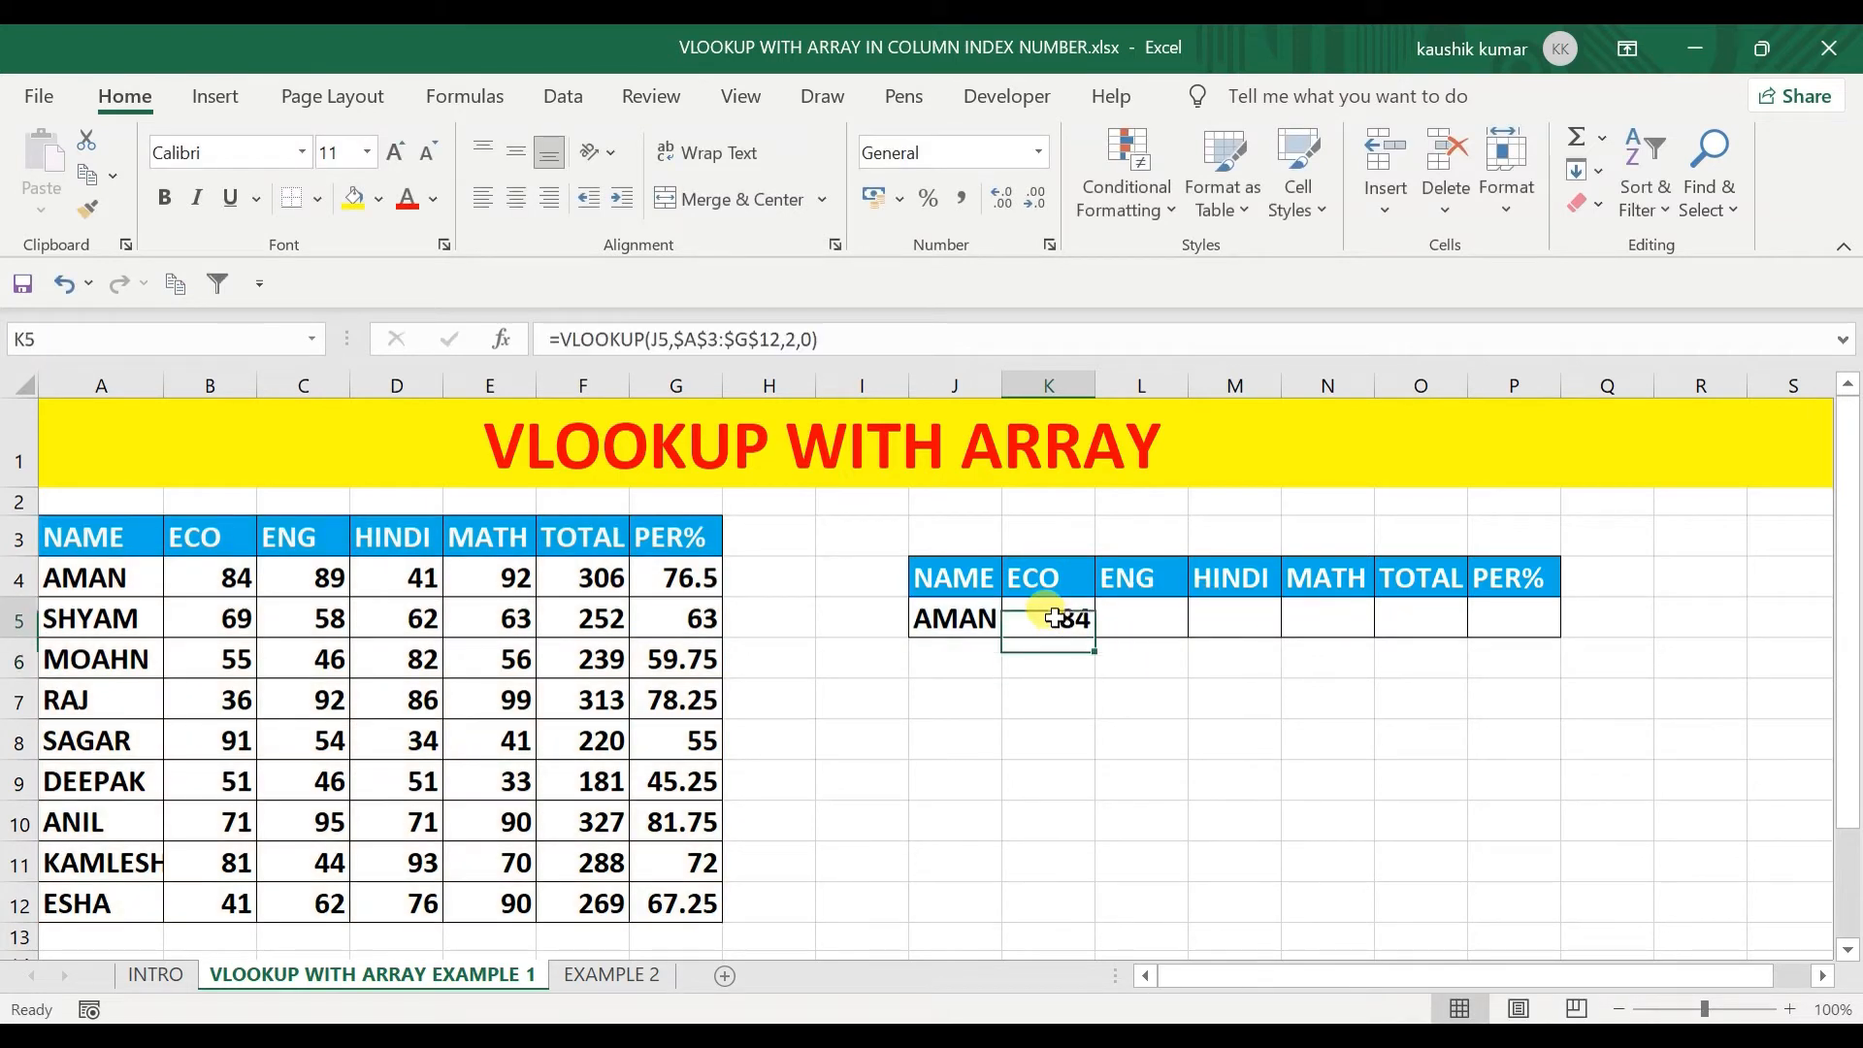
Change the lookup value in the K5 formula to the absolute reference $J$5.
{"action": "double_click", "coordinate": [1060, 621]}
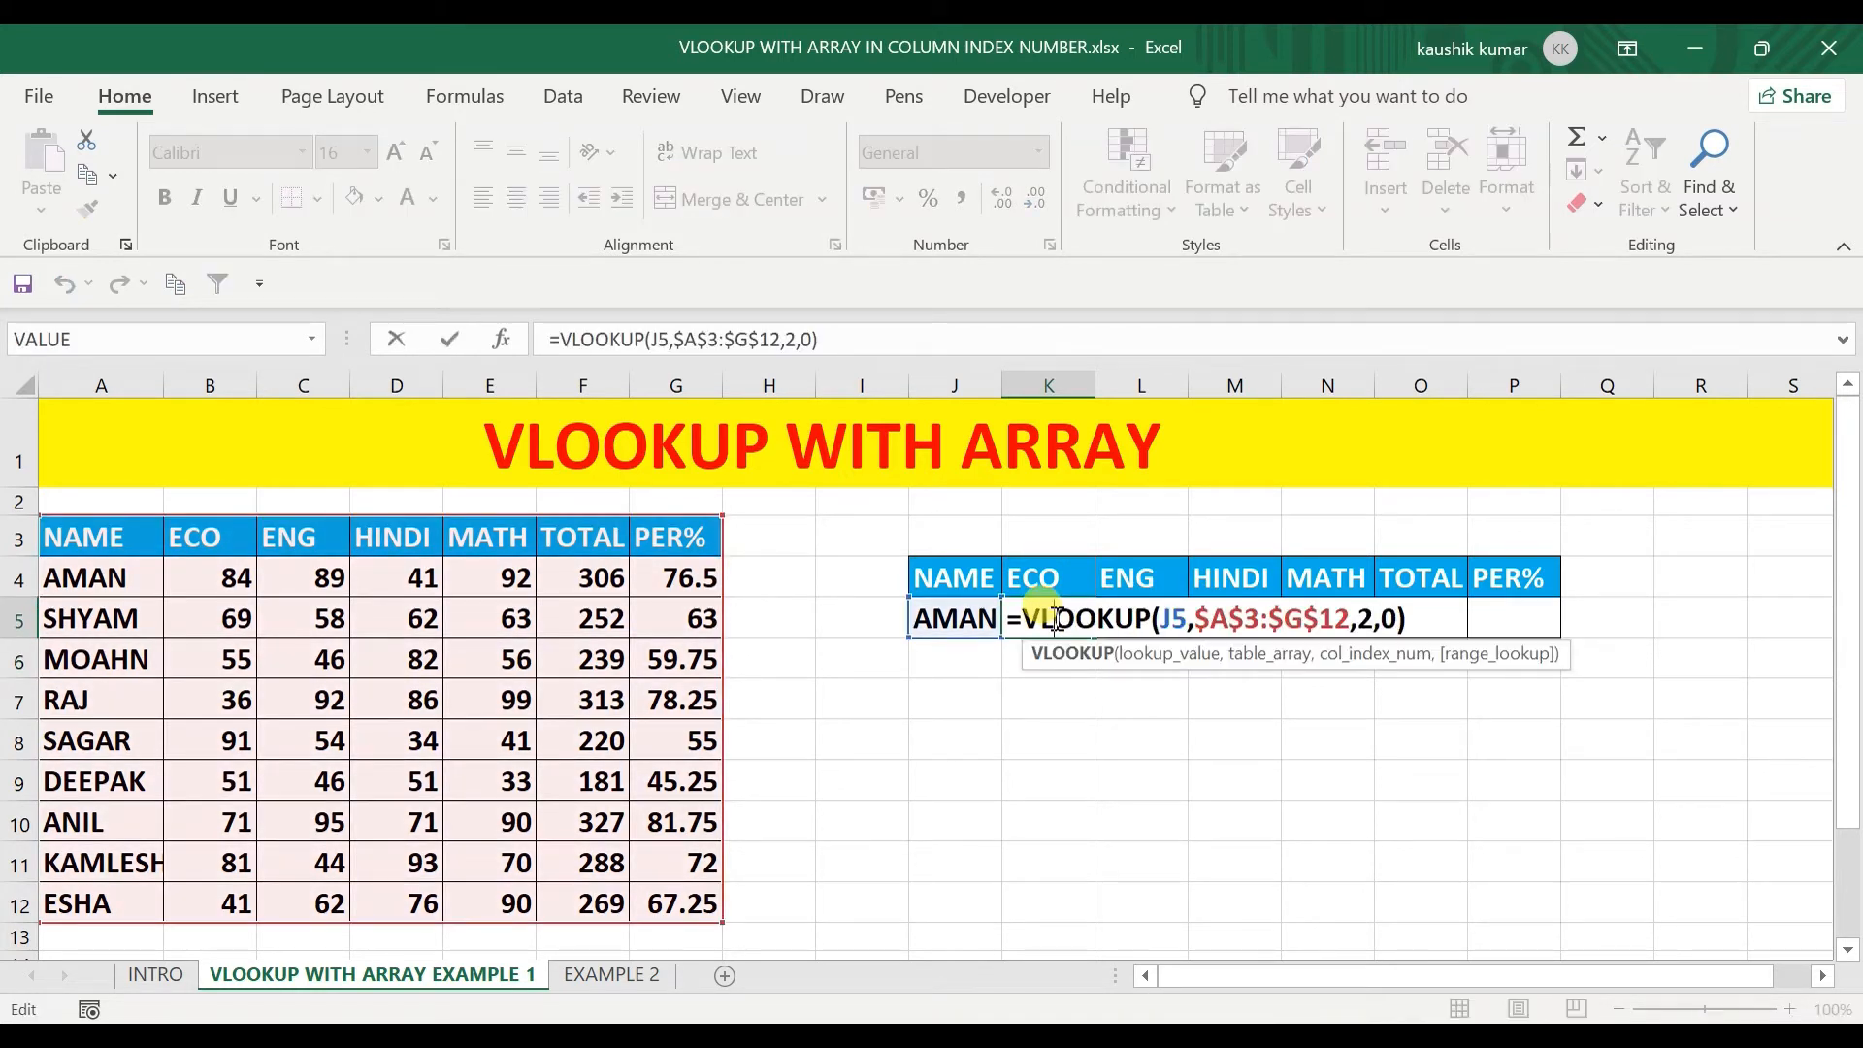
{"action": "double_click", "coordinate": [1165, 618]}
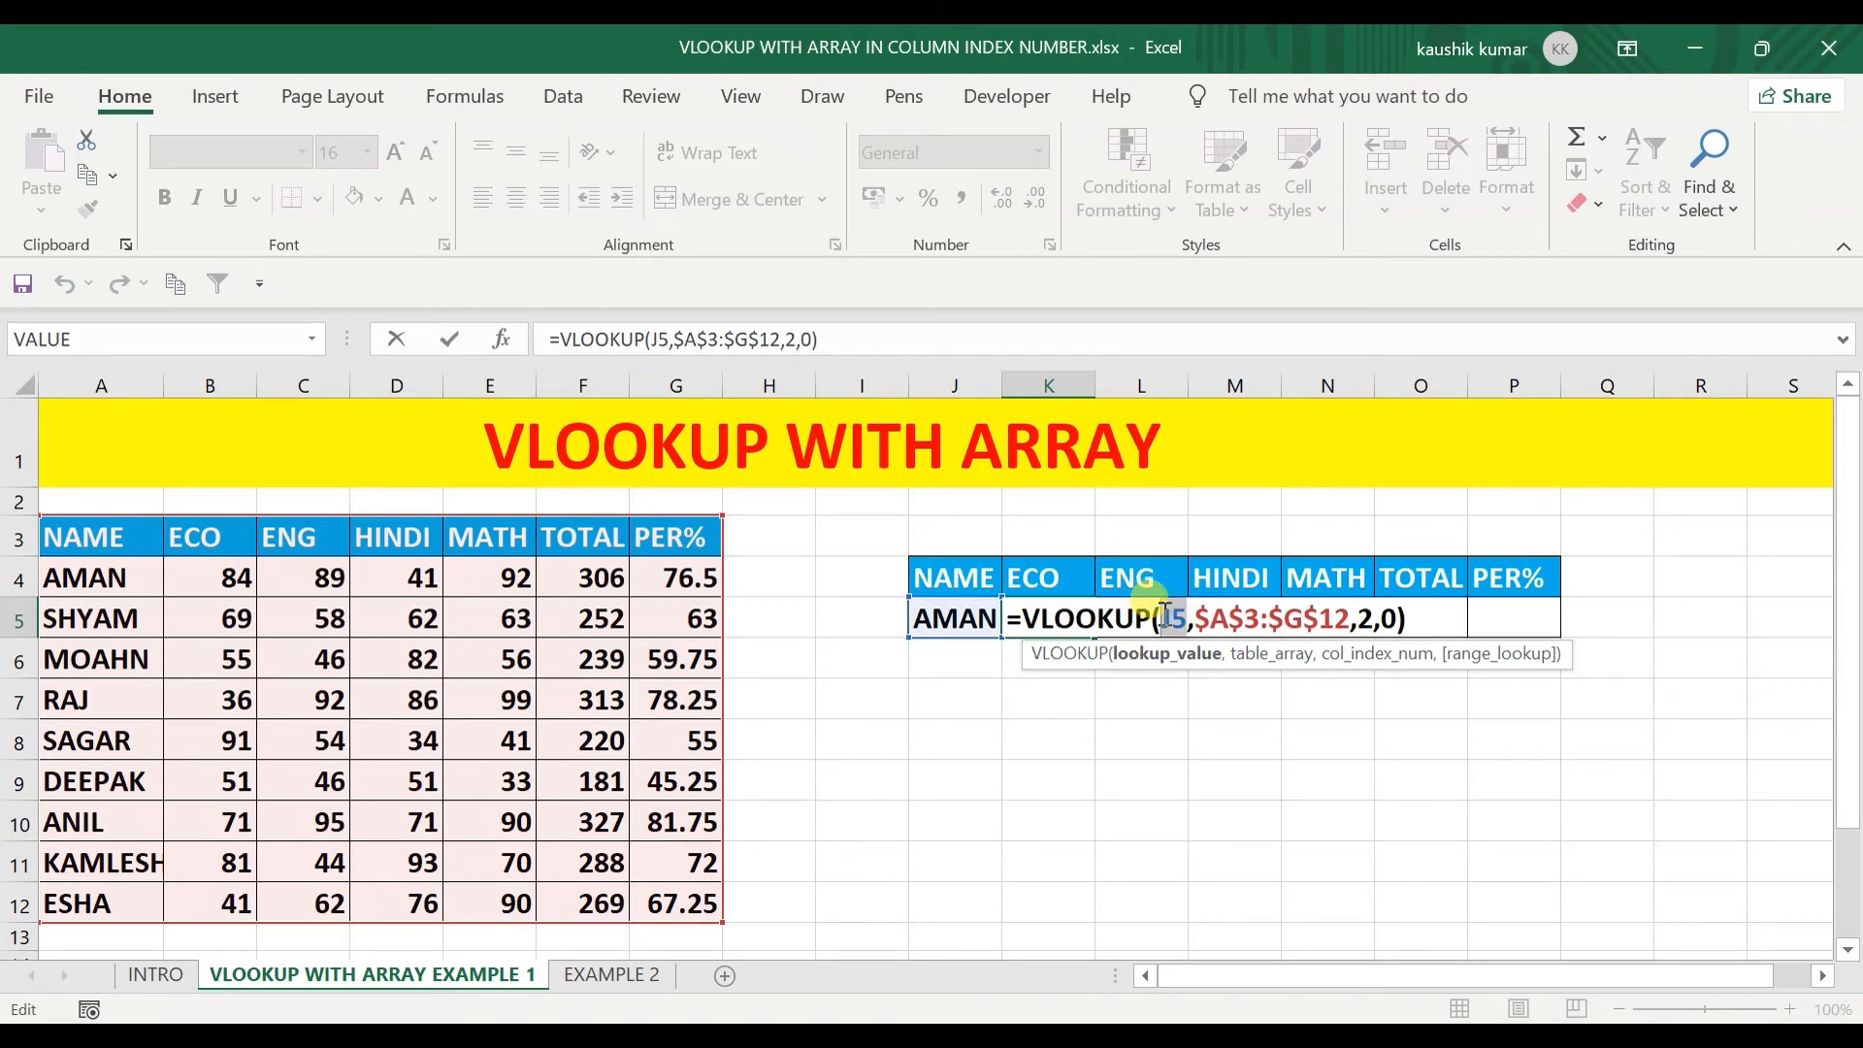
{"action": "key", "text": "F4"}
{"action": "key", "text": "Return"}
Fill the K5 formula across to P5, then clear the contents of K5:P5.
{"action": "left_click", "coordinate": [1067, 618]}
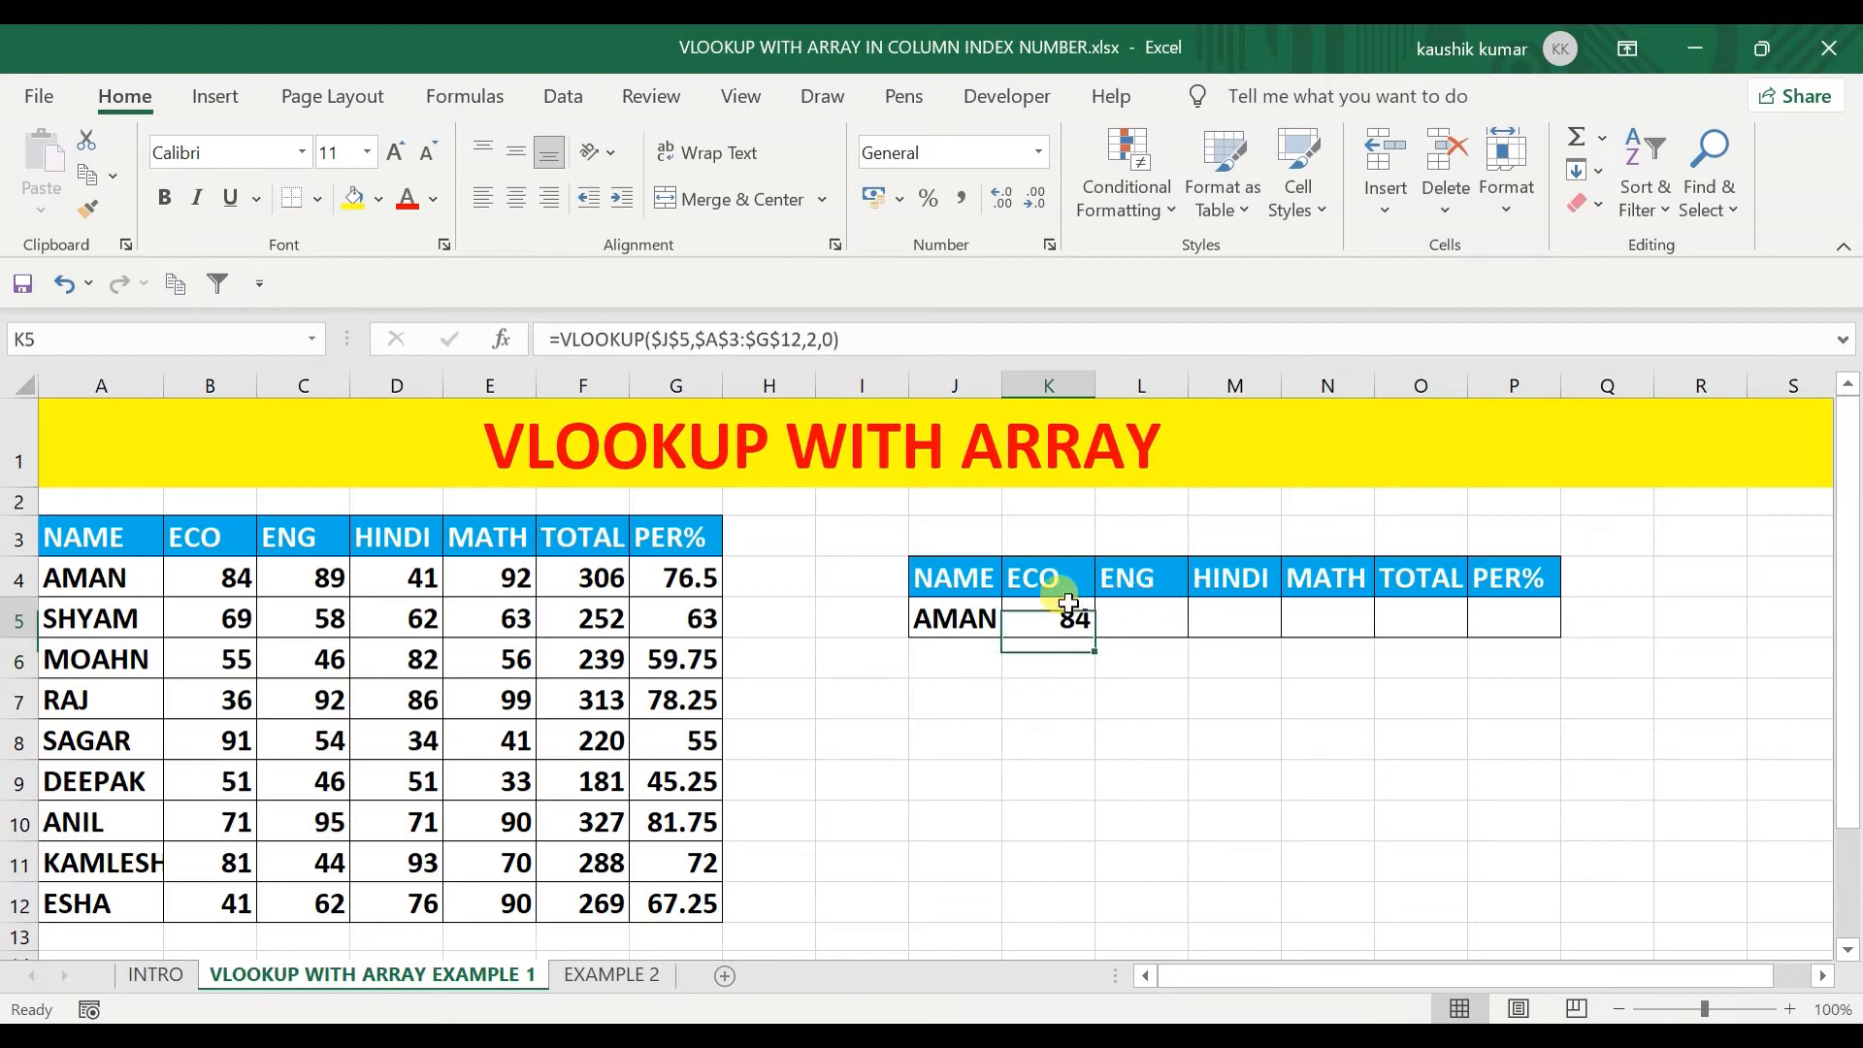
{"action": "left_click_drag", "start_coordinate": [1095, 636], "coordinate": [1520, 638]}
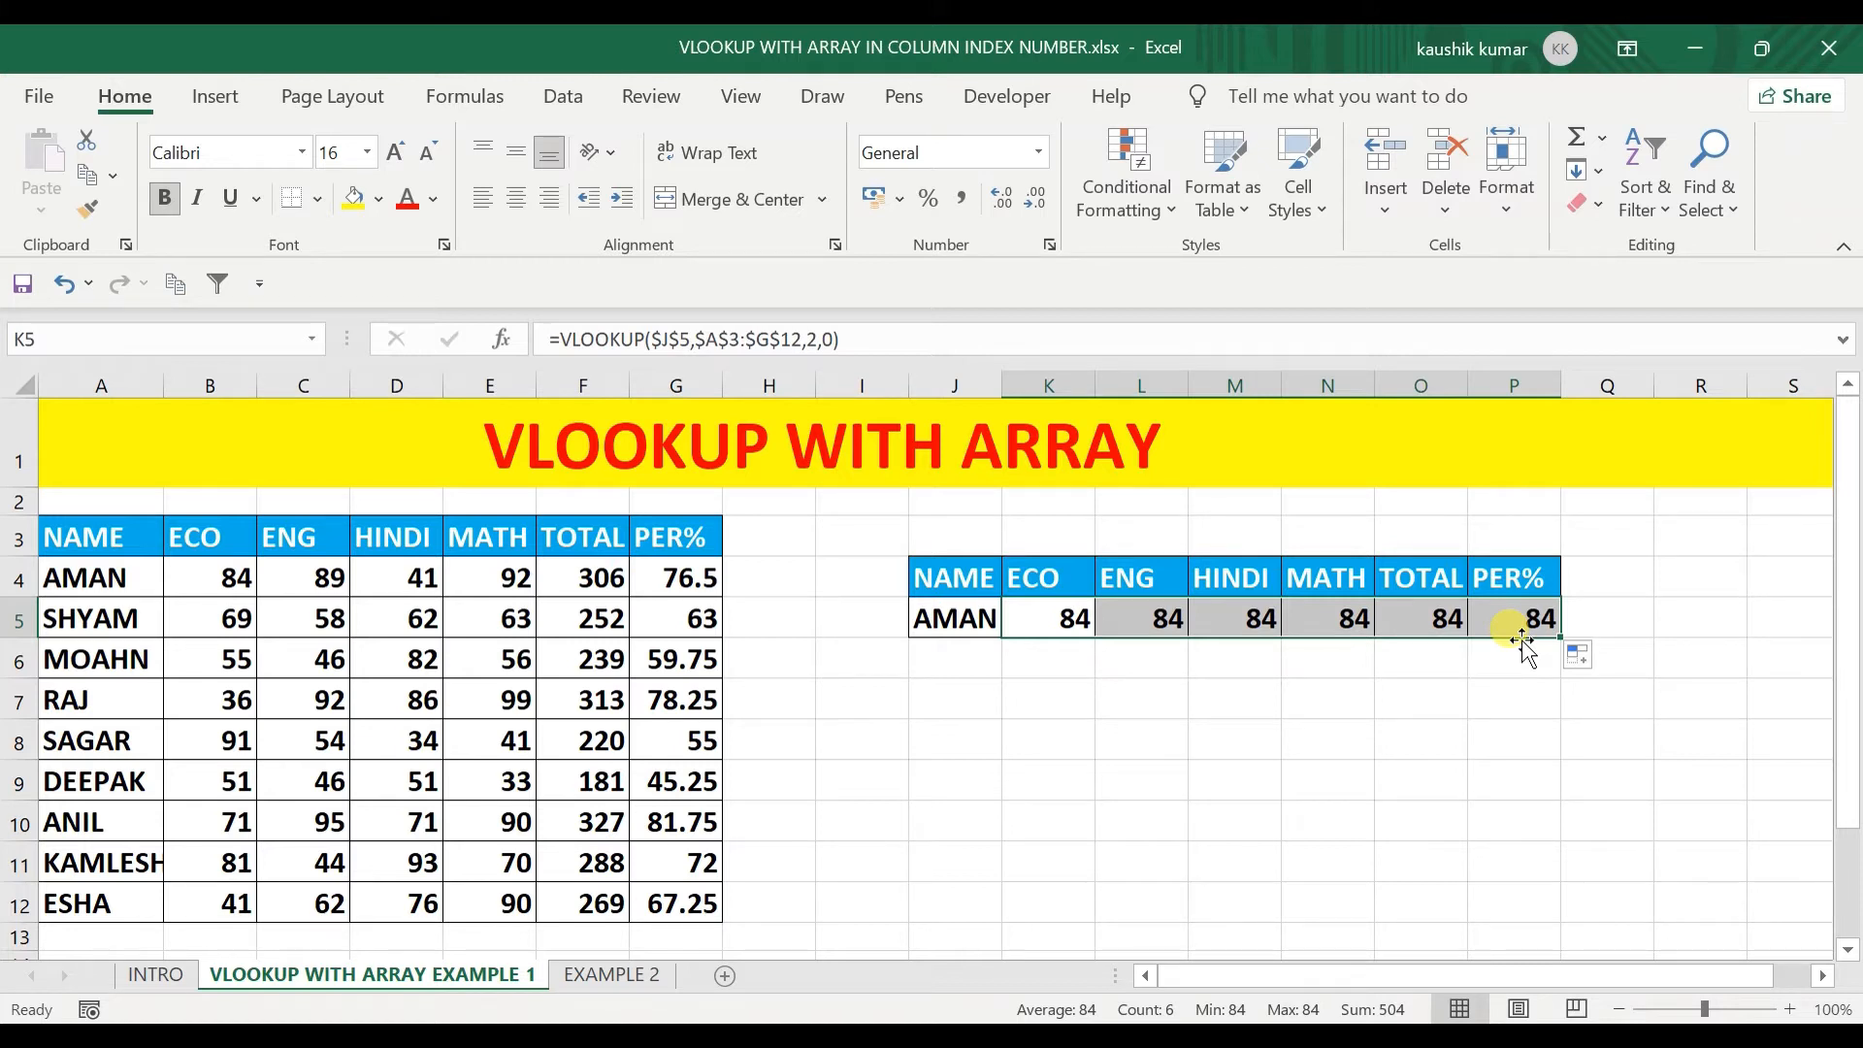
{"action": "key", "text": "Delete"}
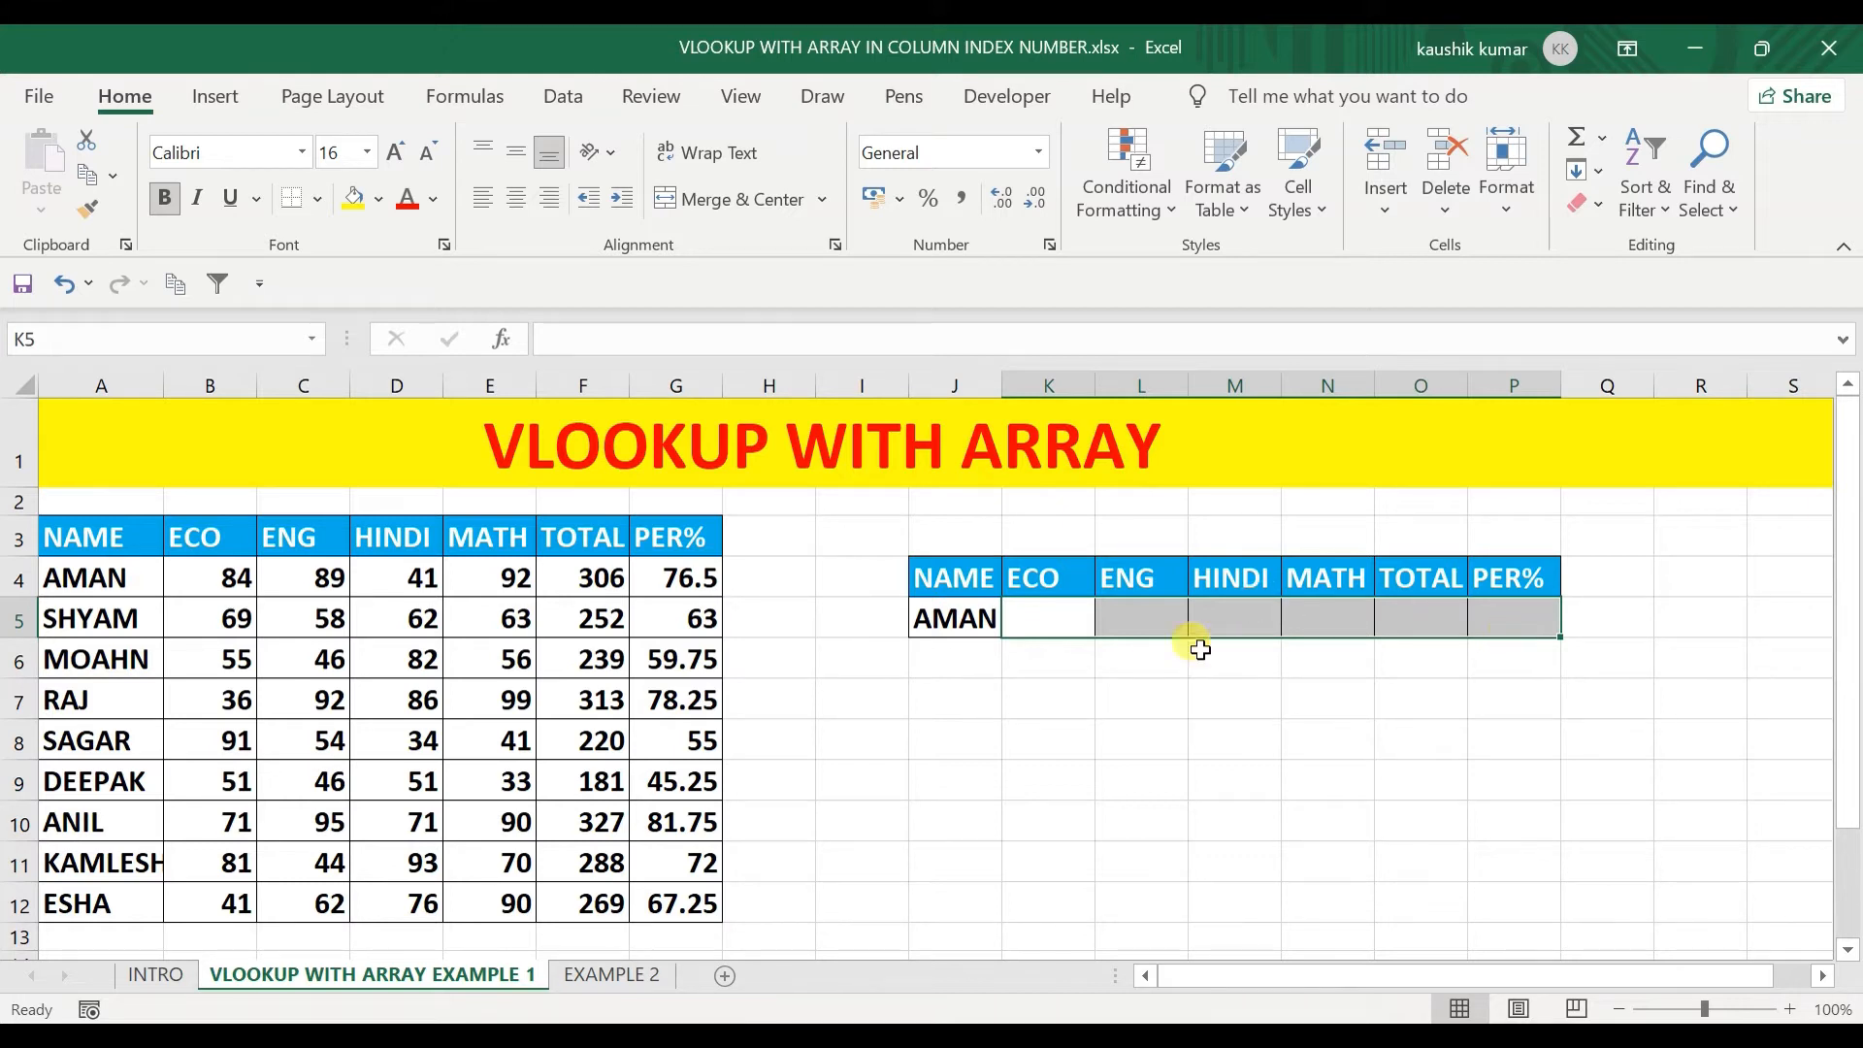
{"action": "left_click", "coordinate": [1148, 687]}
{"action": "left_click_drag", "start_coordinate": [1057, 621], "coordinate": [1517, 618]}
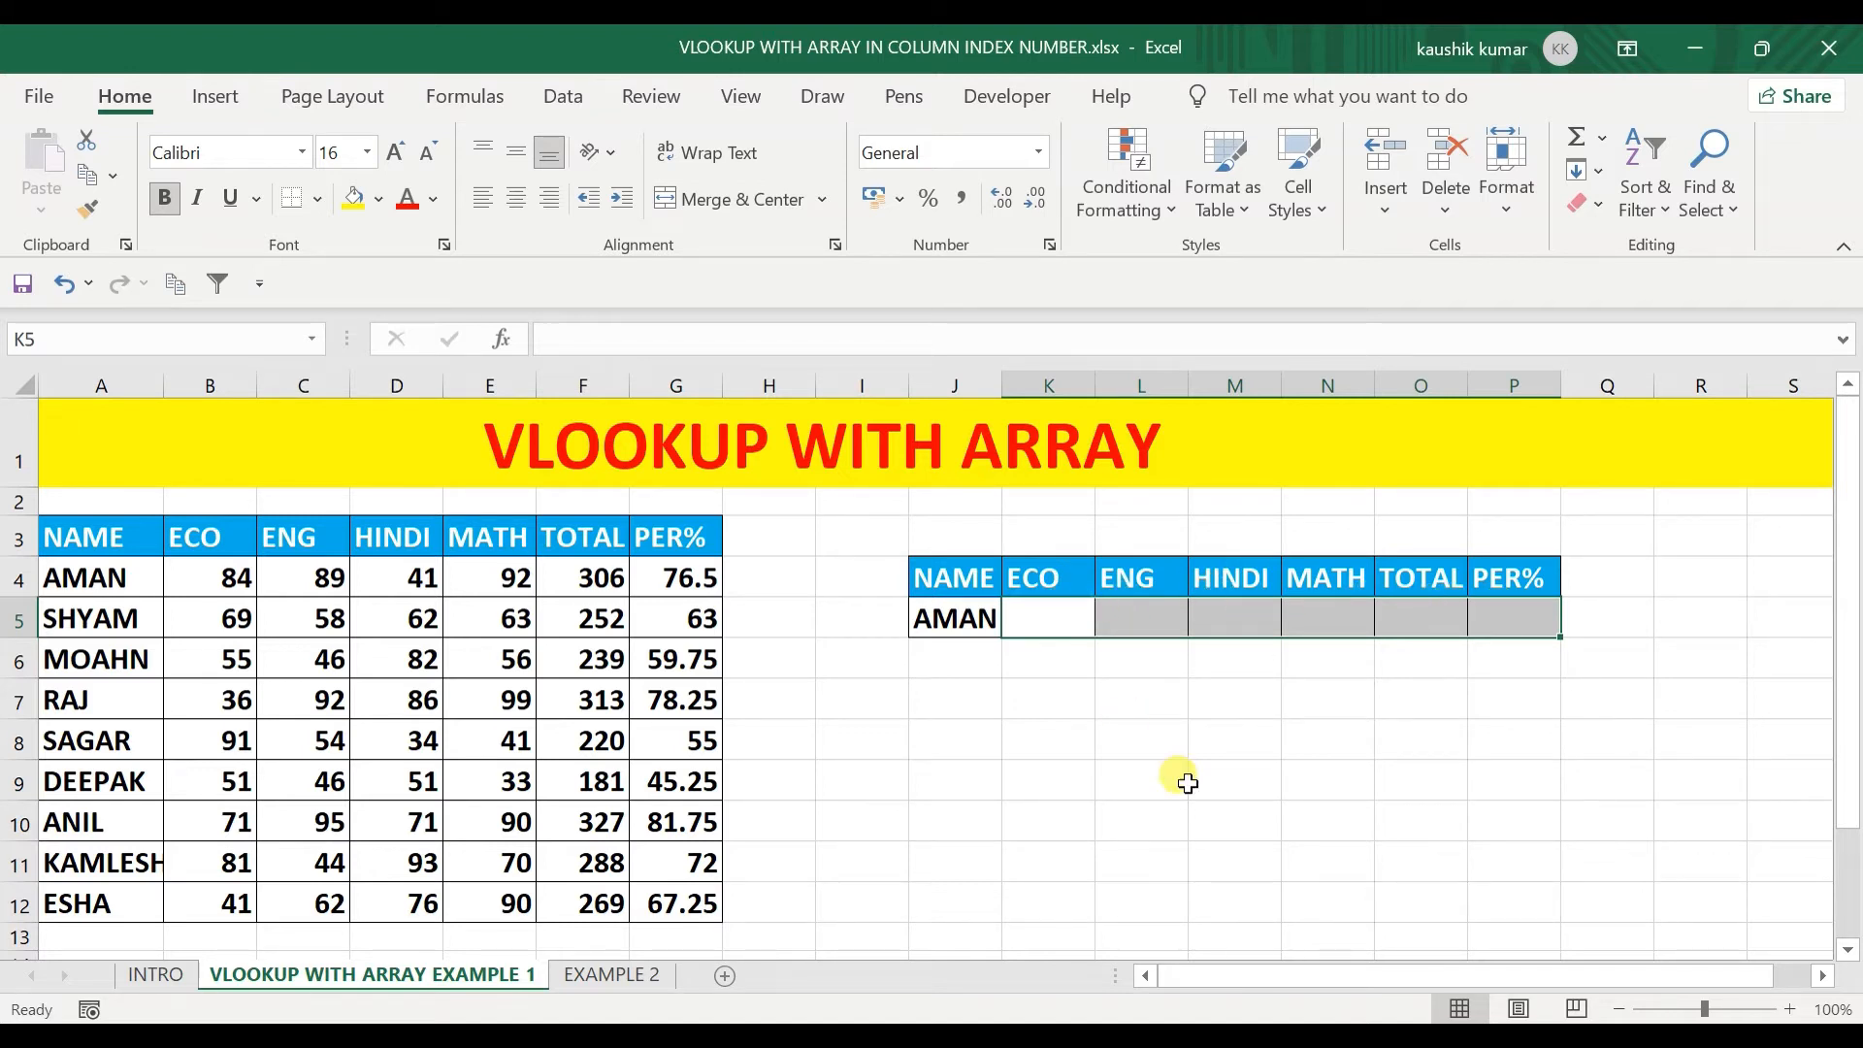
{"action": "type", "text": "=vlo"}
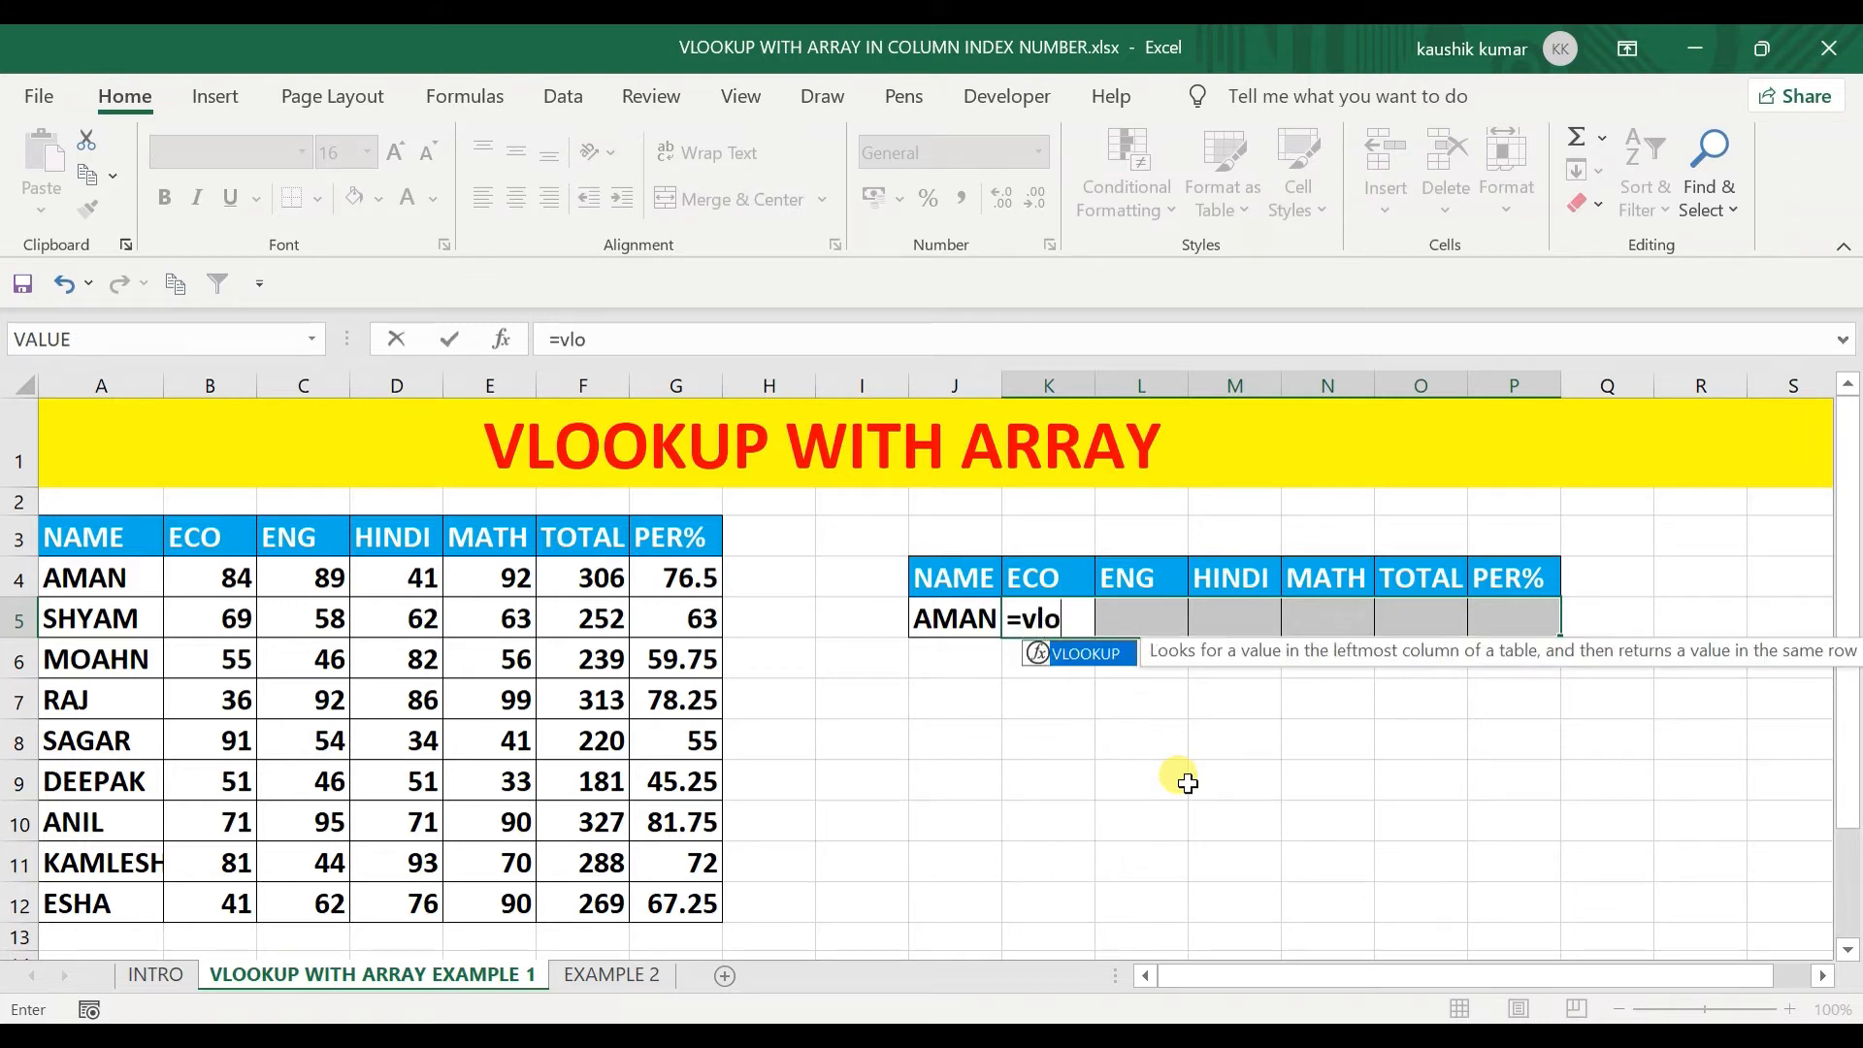
{"action": "key", "text": "Escape"}
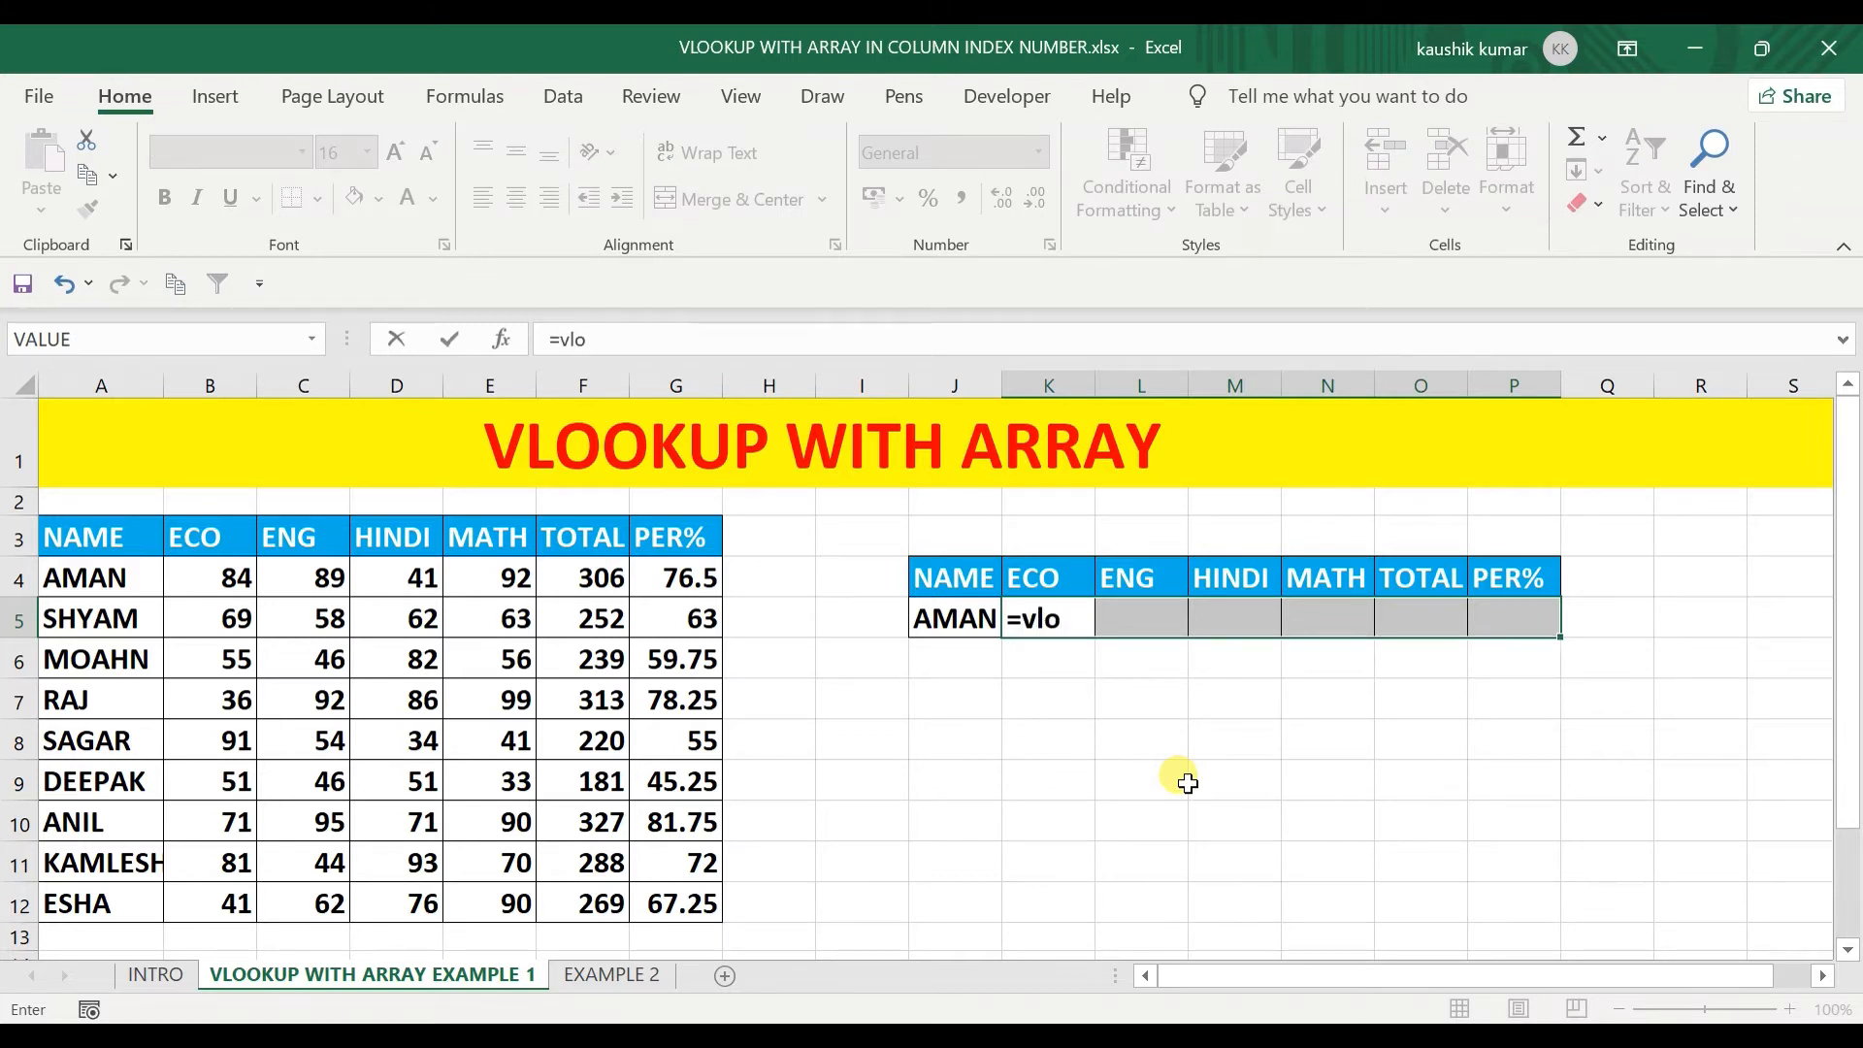
{"action": "key", "text": "Escape"}
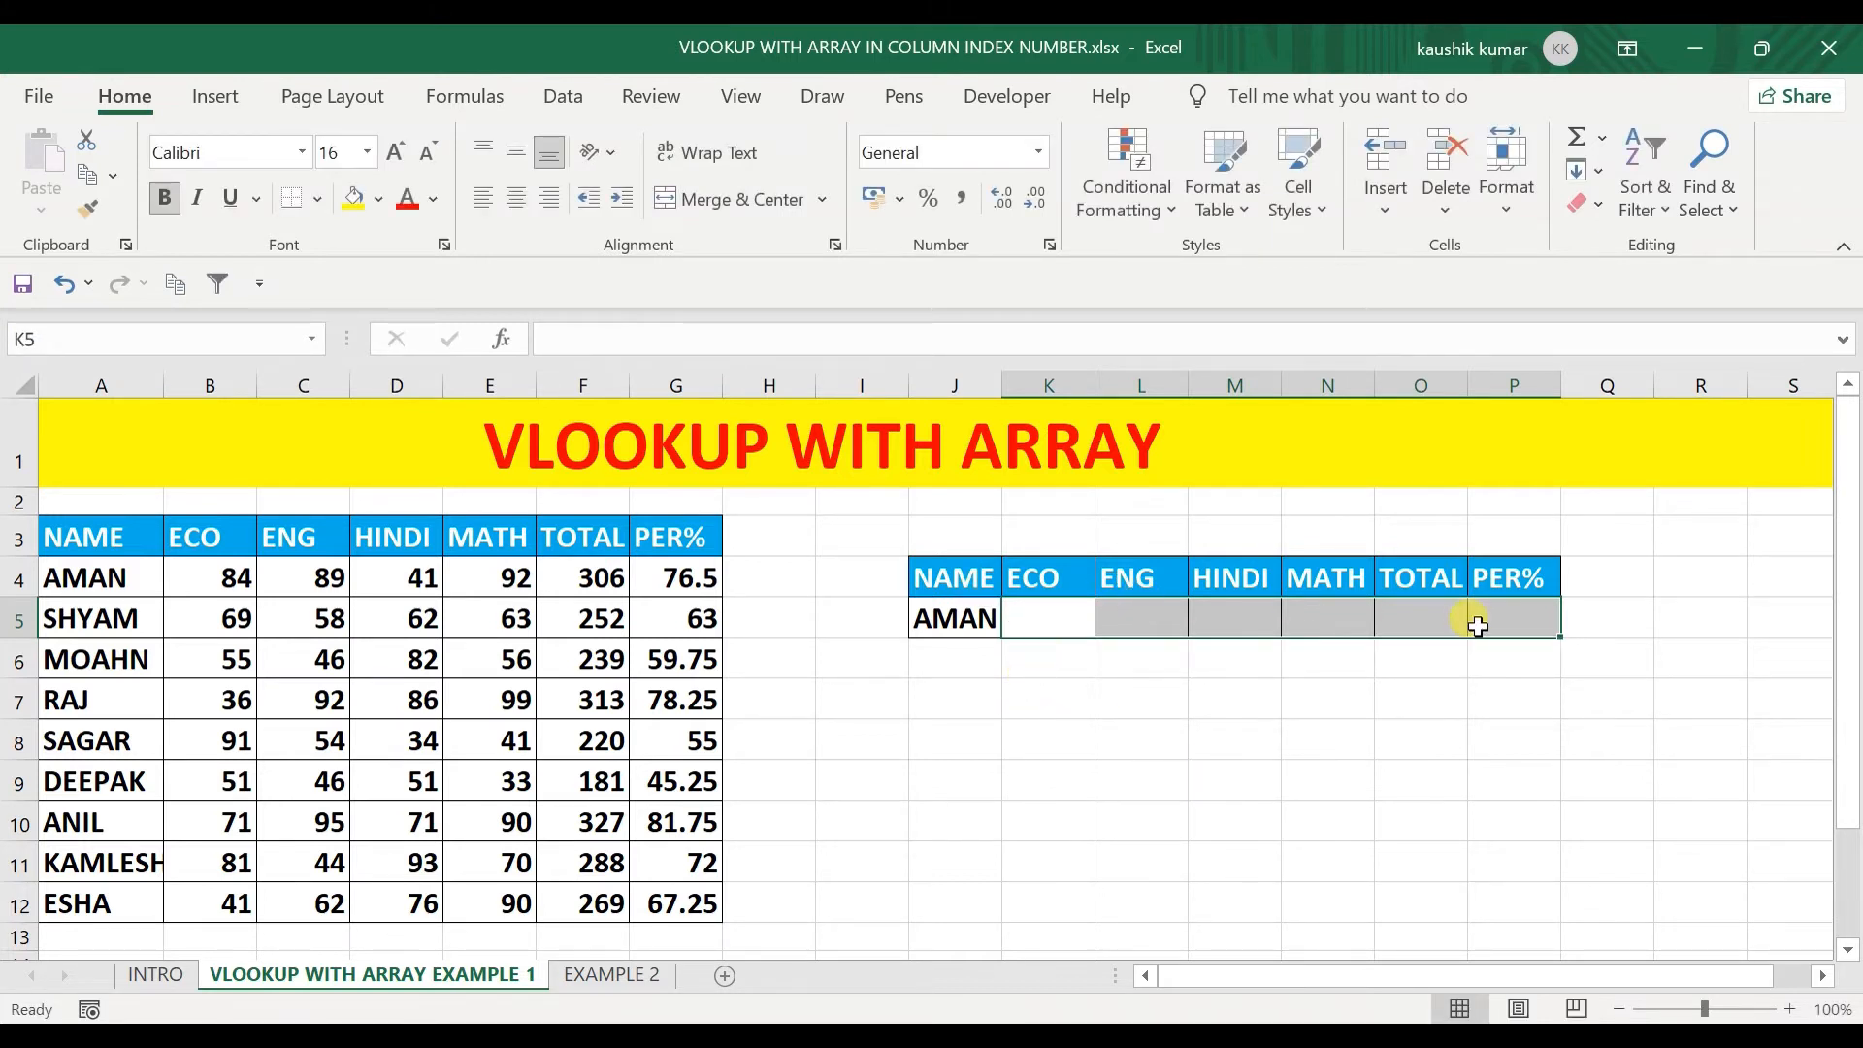
{"action": "left_click", "coordinate": [1045, 617]}
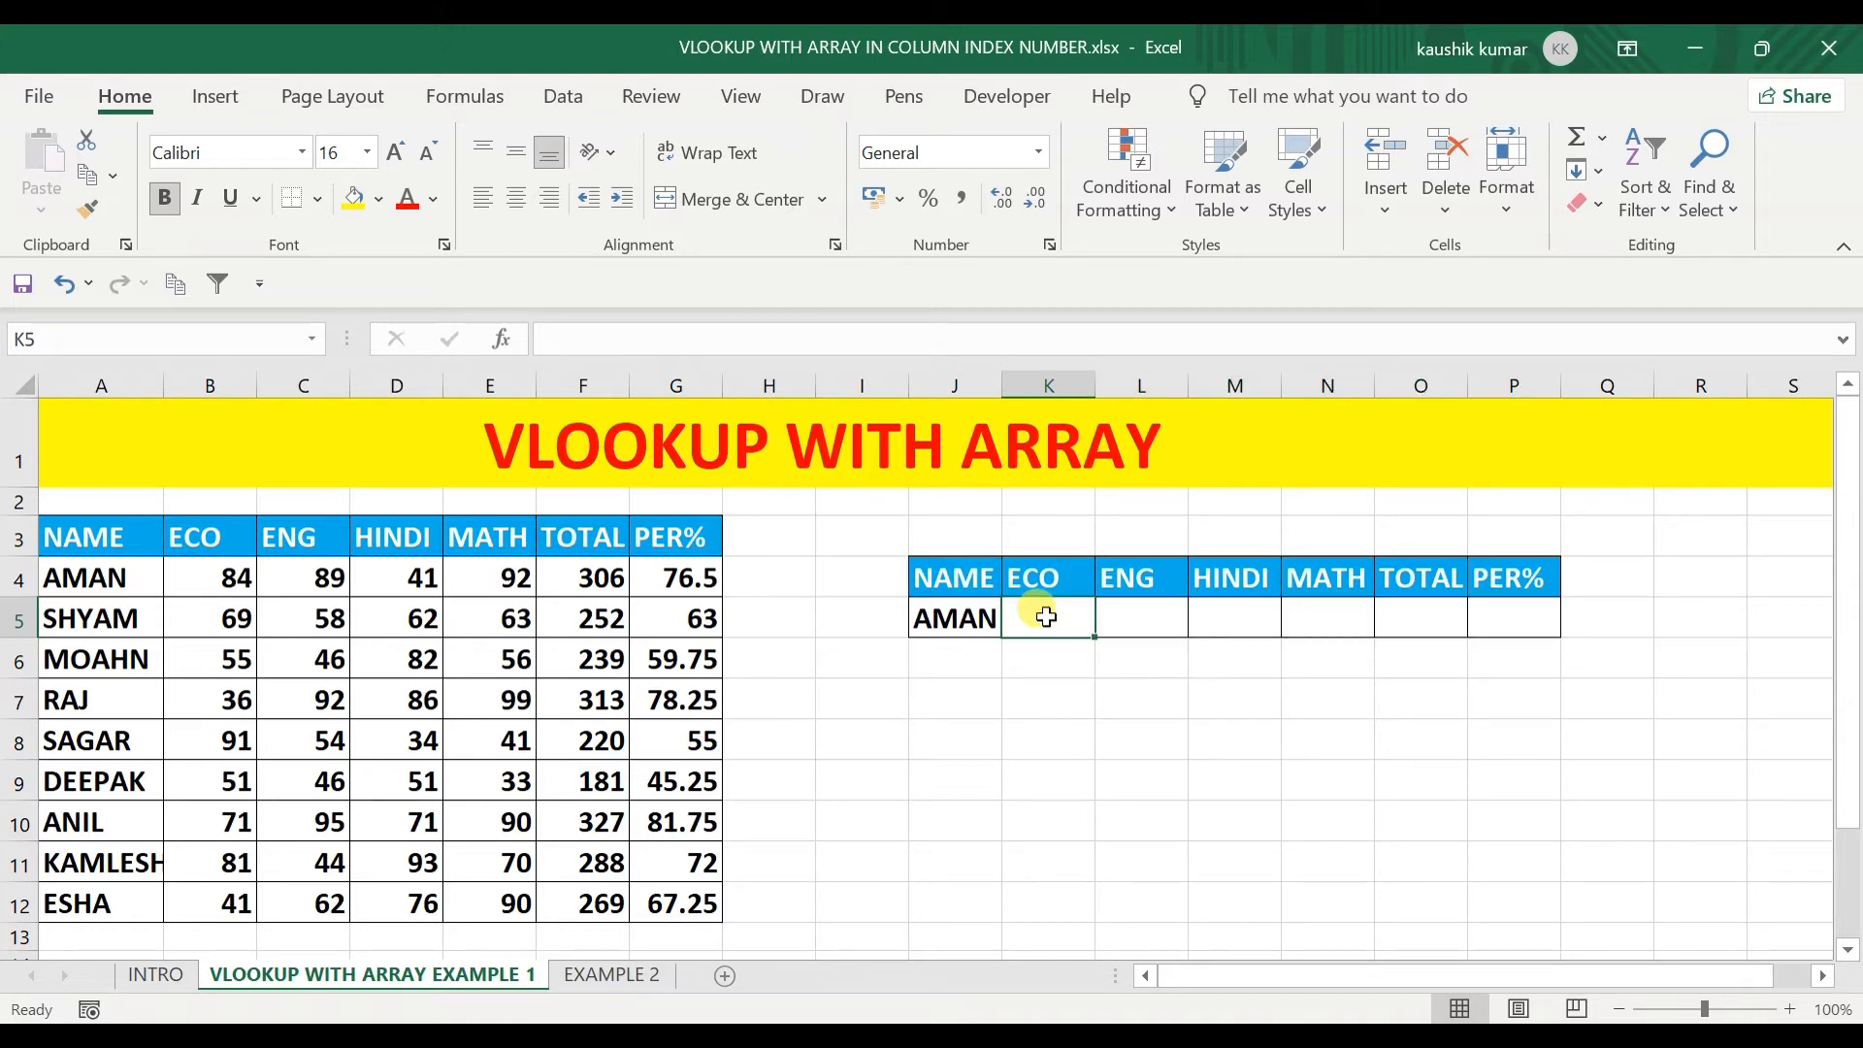
Select K5:P5 and begin a VLOOKUP formula with the absolute reference $J$5 as lookup value.
{"action": "left_click_drag", "start_coordinate": [1176, 612], "coordinate": [1504, 609]}
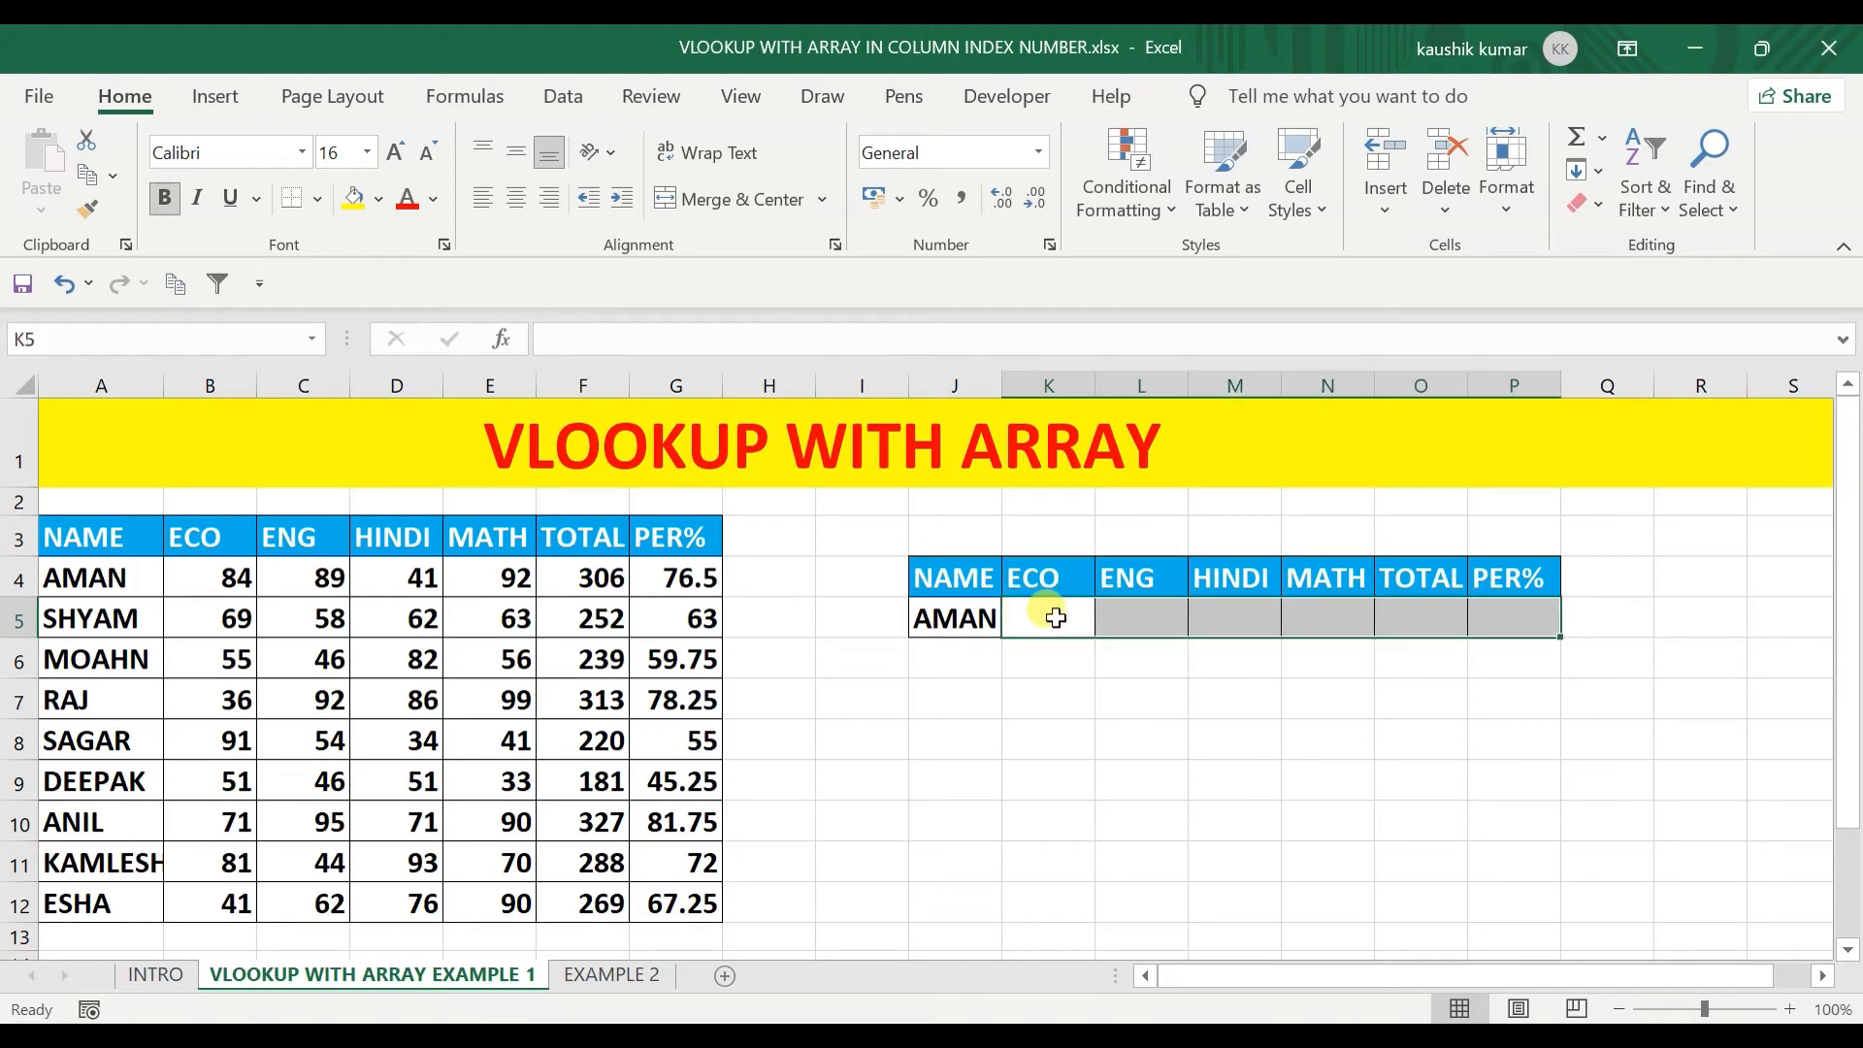
{"action": "type", "text": "=vlo"}
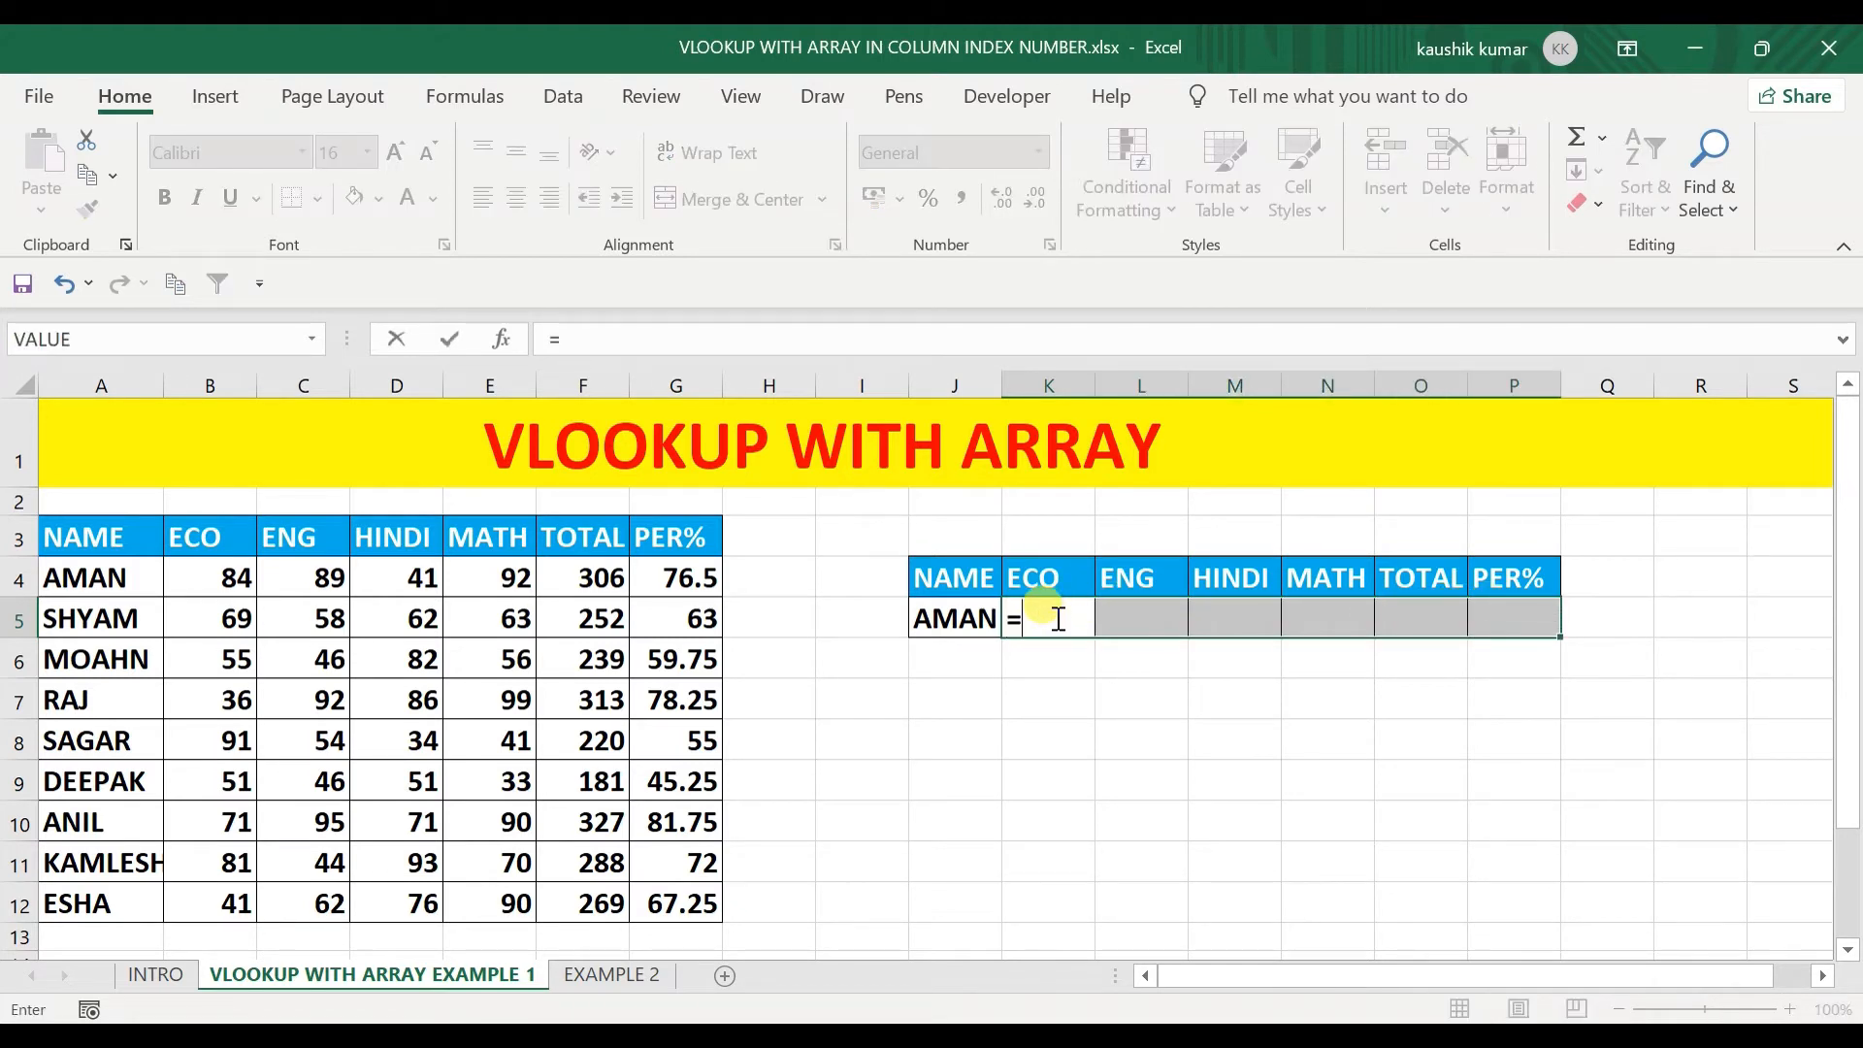
{"action": "key", "text": "Tab"}
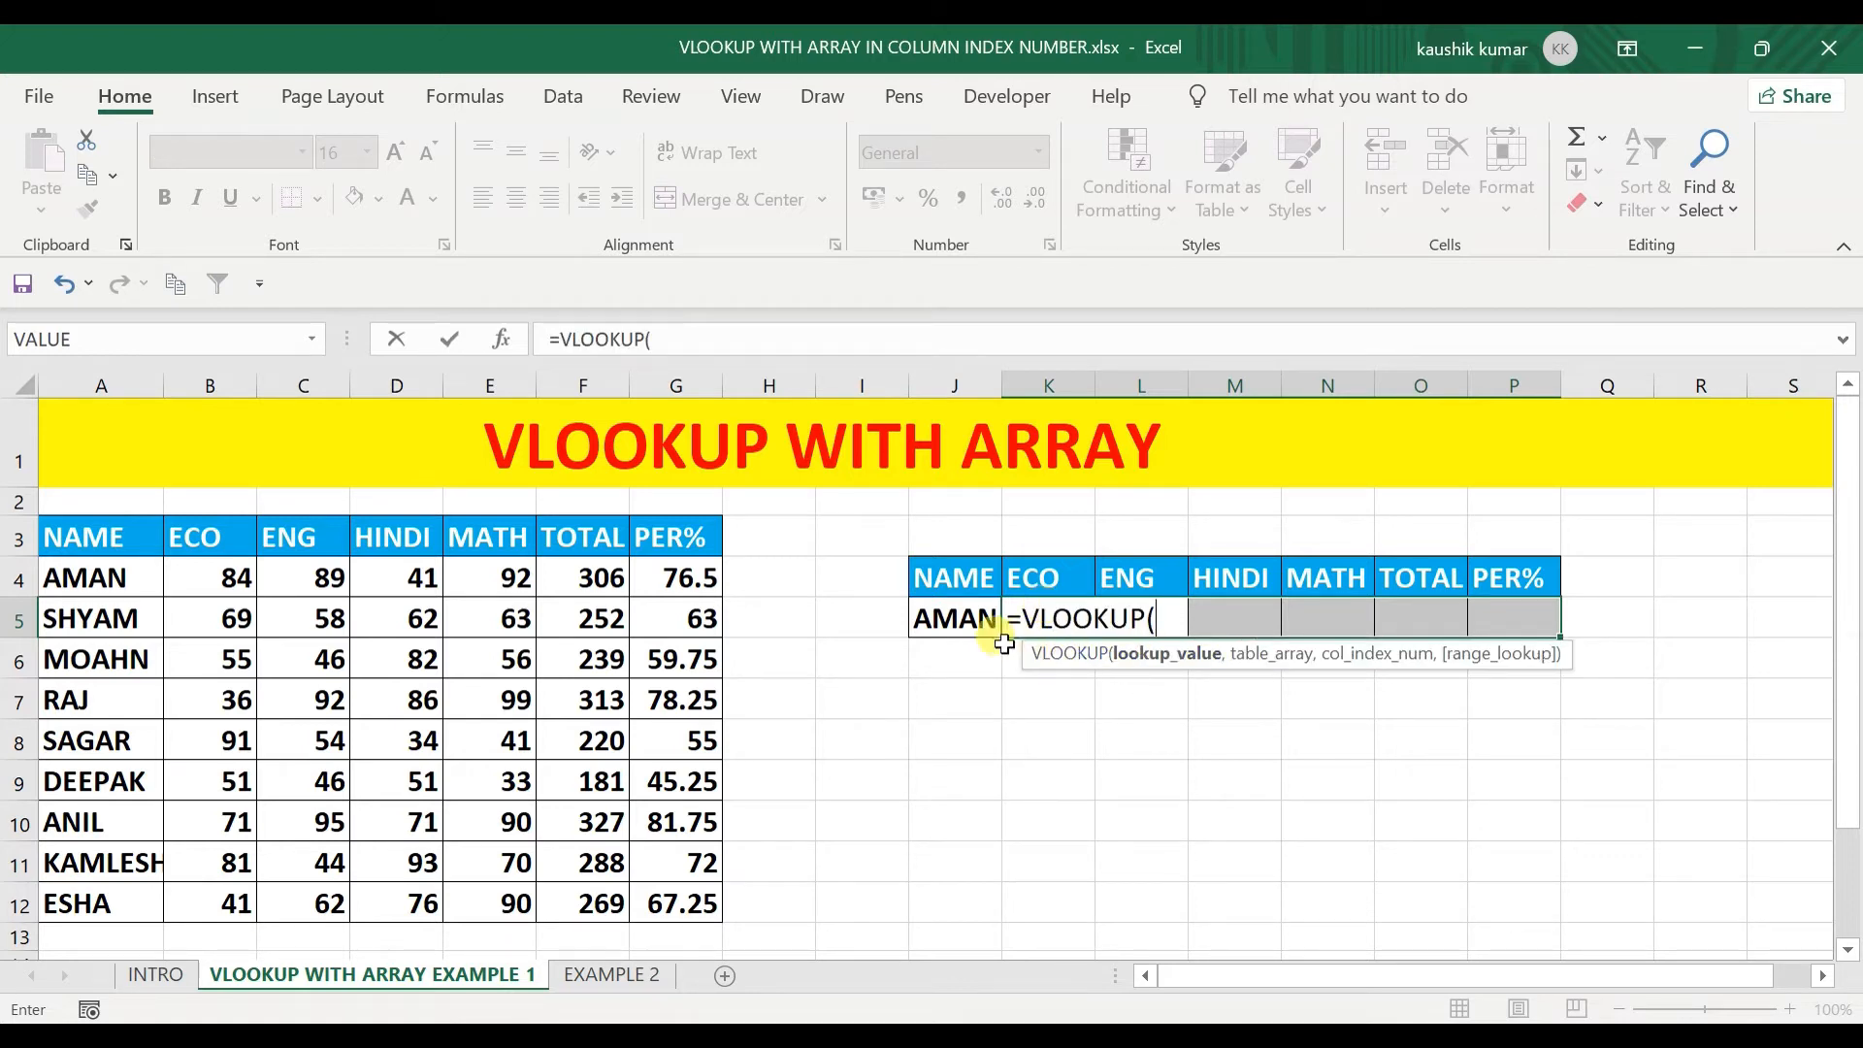
{"action": "left_click", "coordinate": [949, 611]}
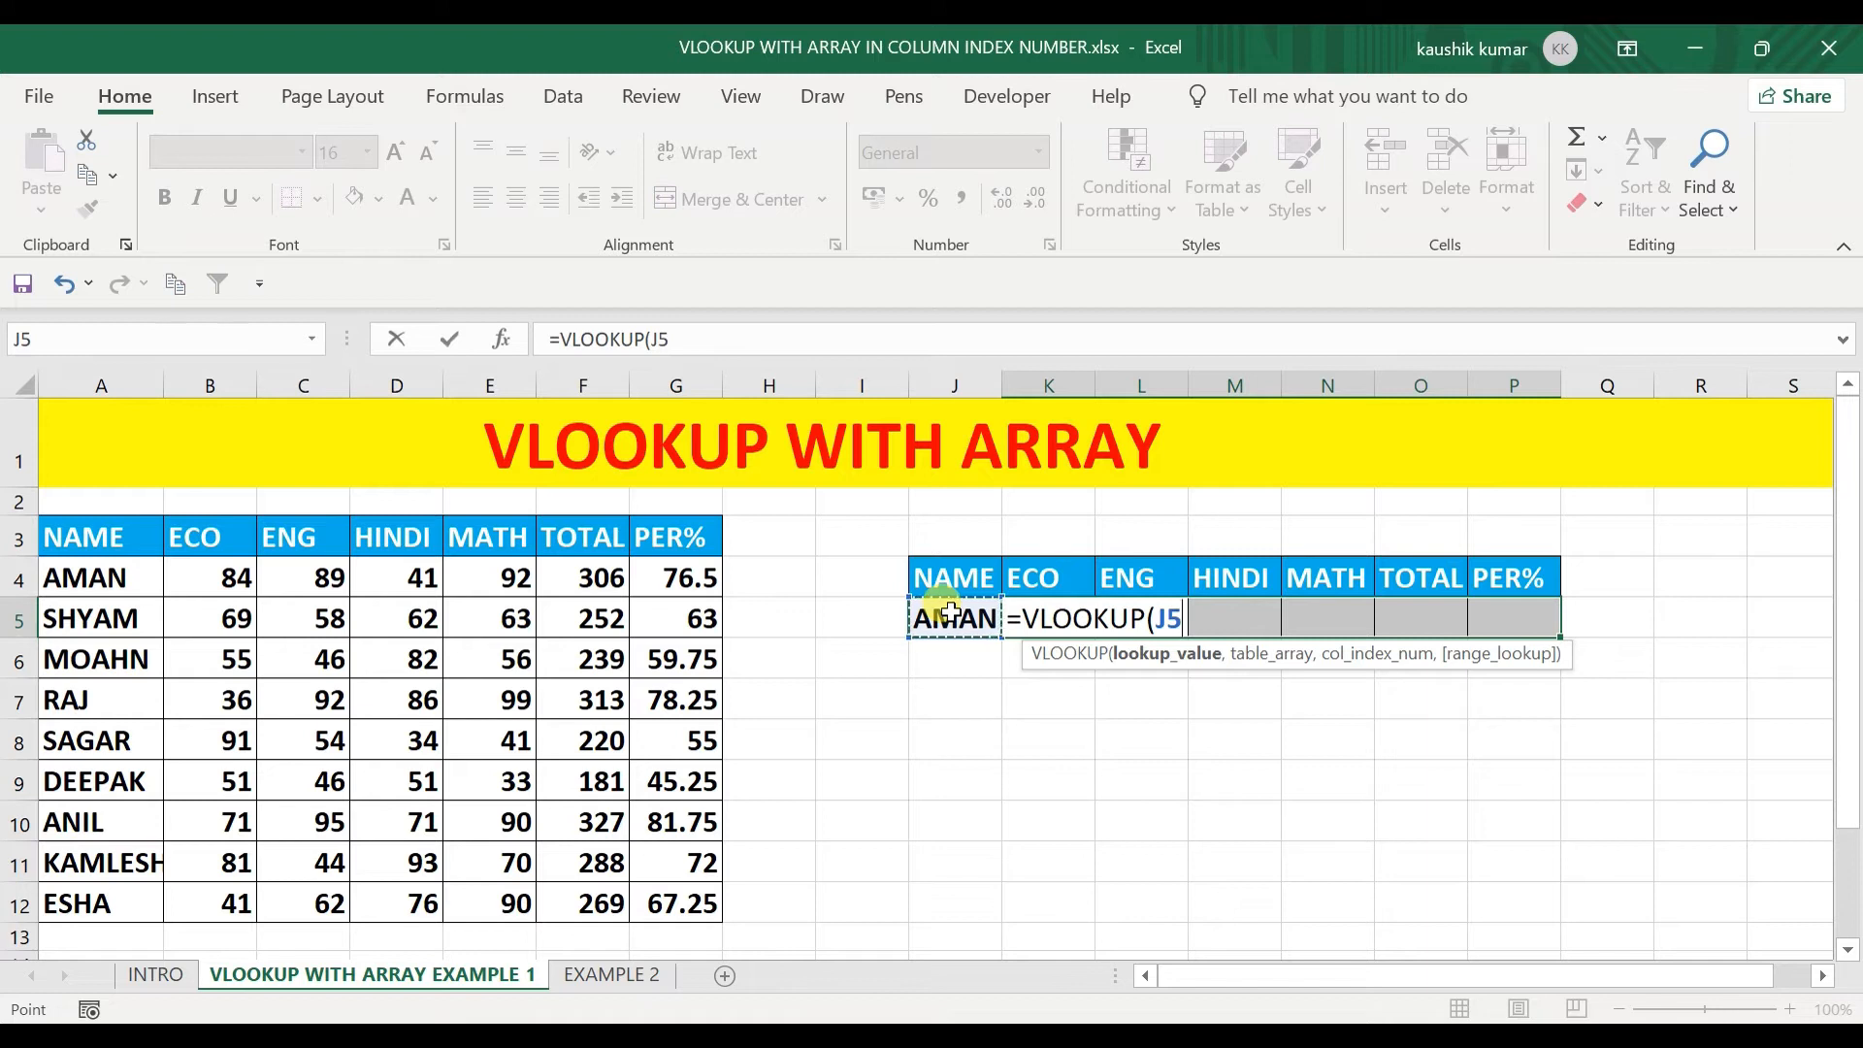
{"action": "key", "text": "F4"}
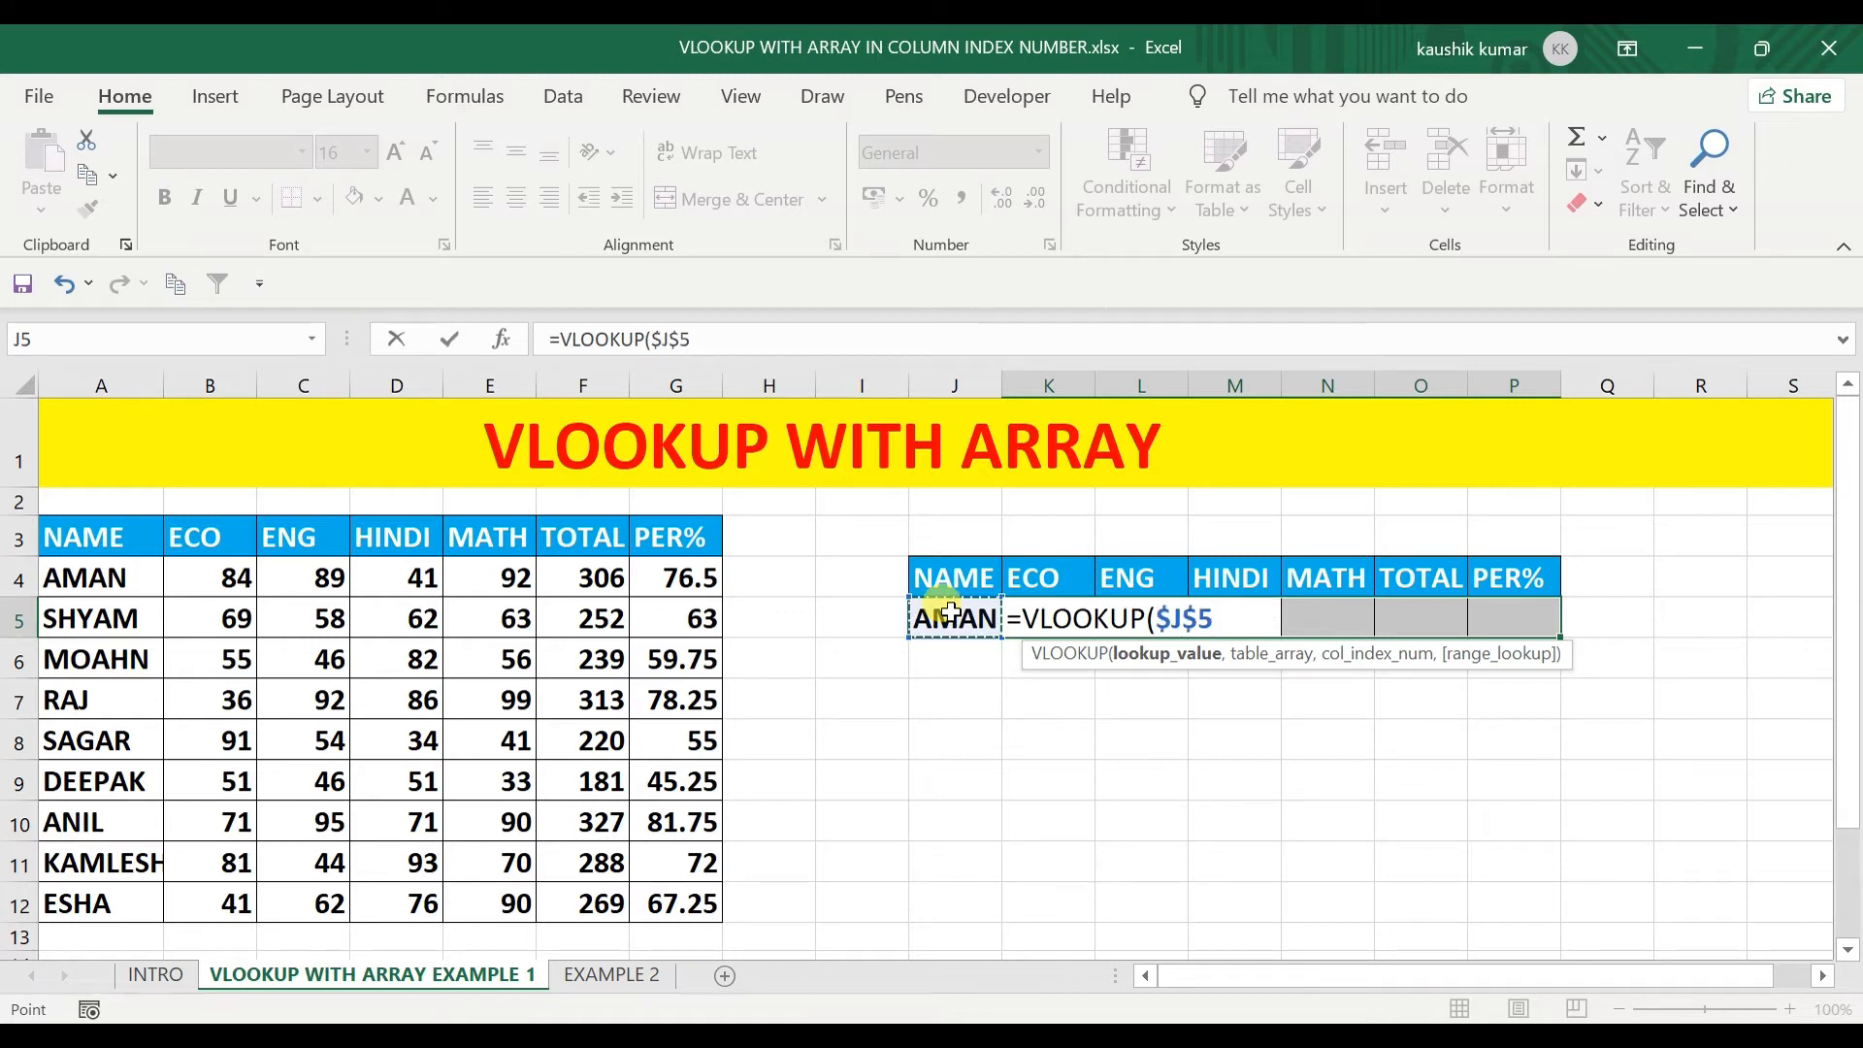
{"action": "type", "text": ","}
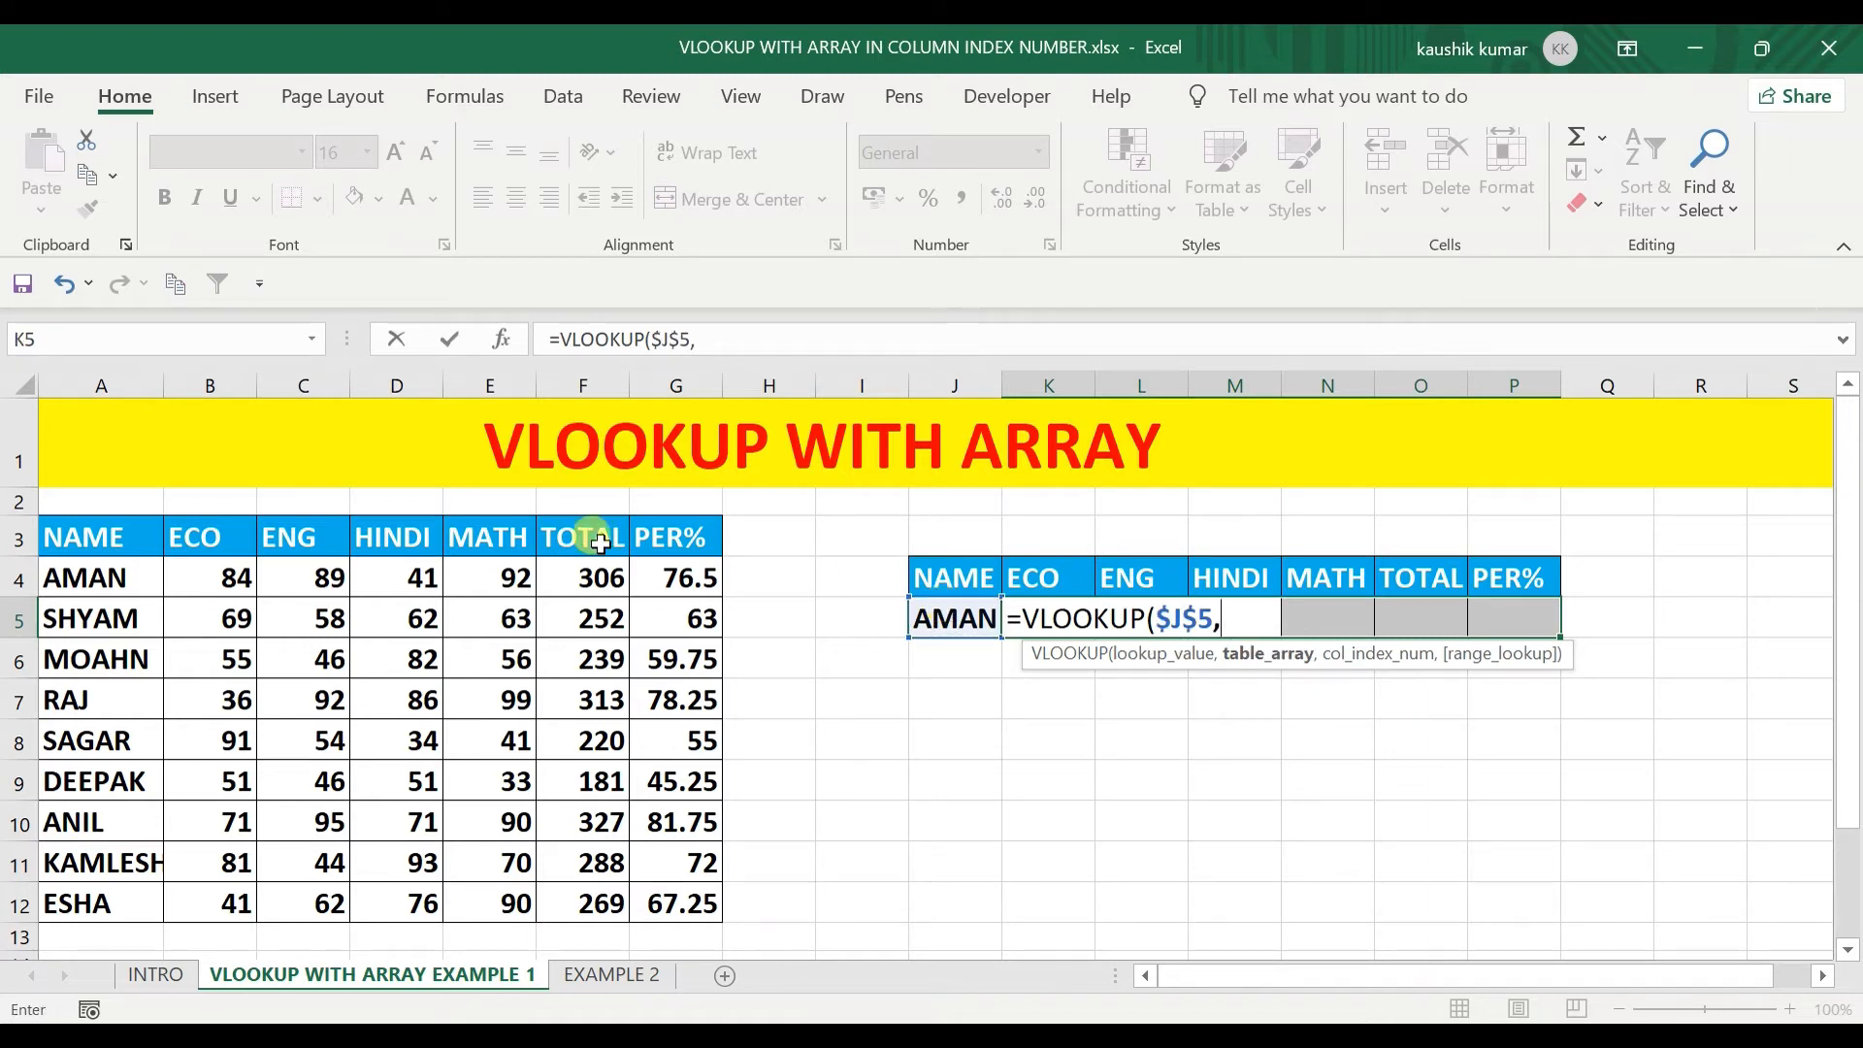
Set the table array of the VLOOKUP to the whole marks table as the absolute range $A$3:$G$12.
{"action": "left_click", "coordinate": [103, 535]}
{"action": "key", "text": "ctrl+shift+Right"}
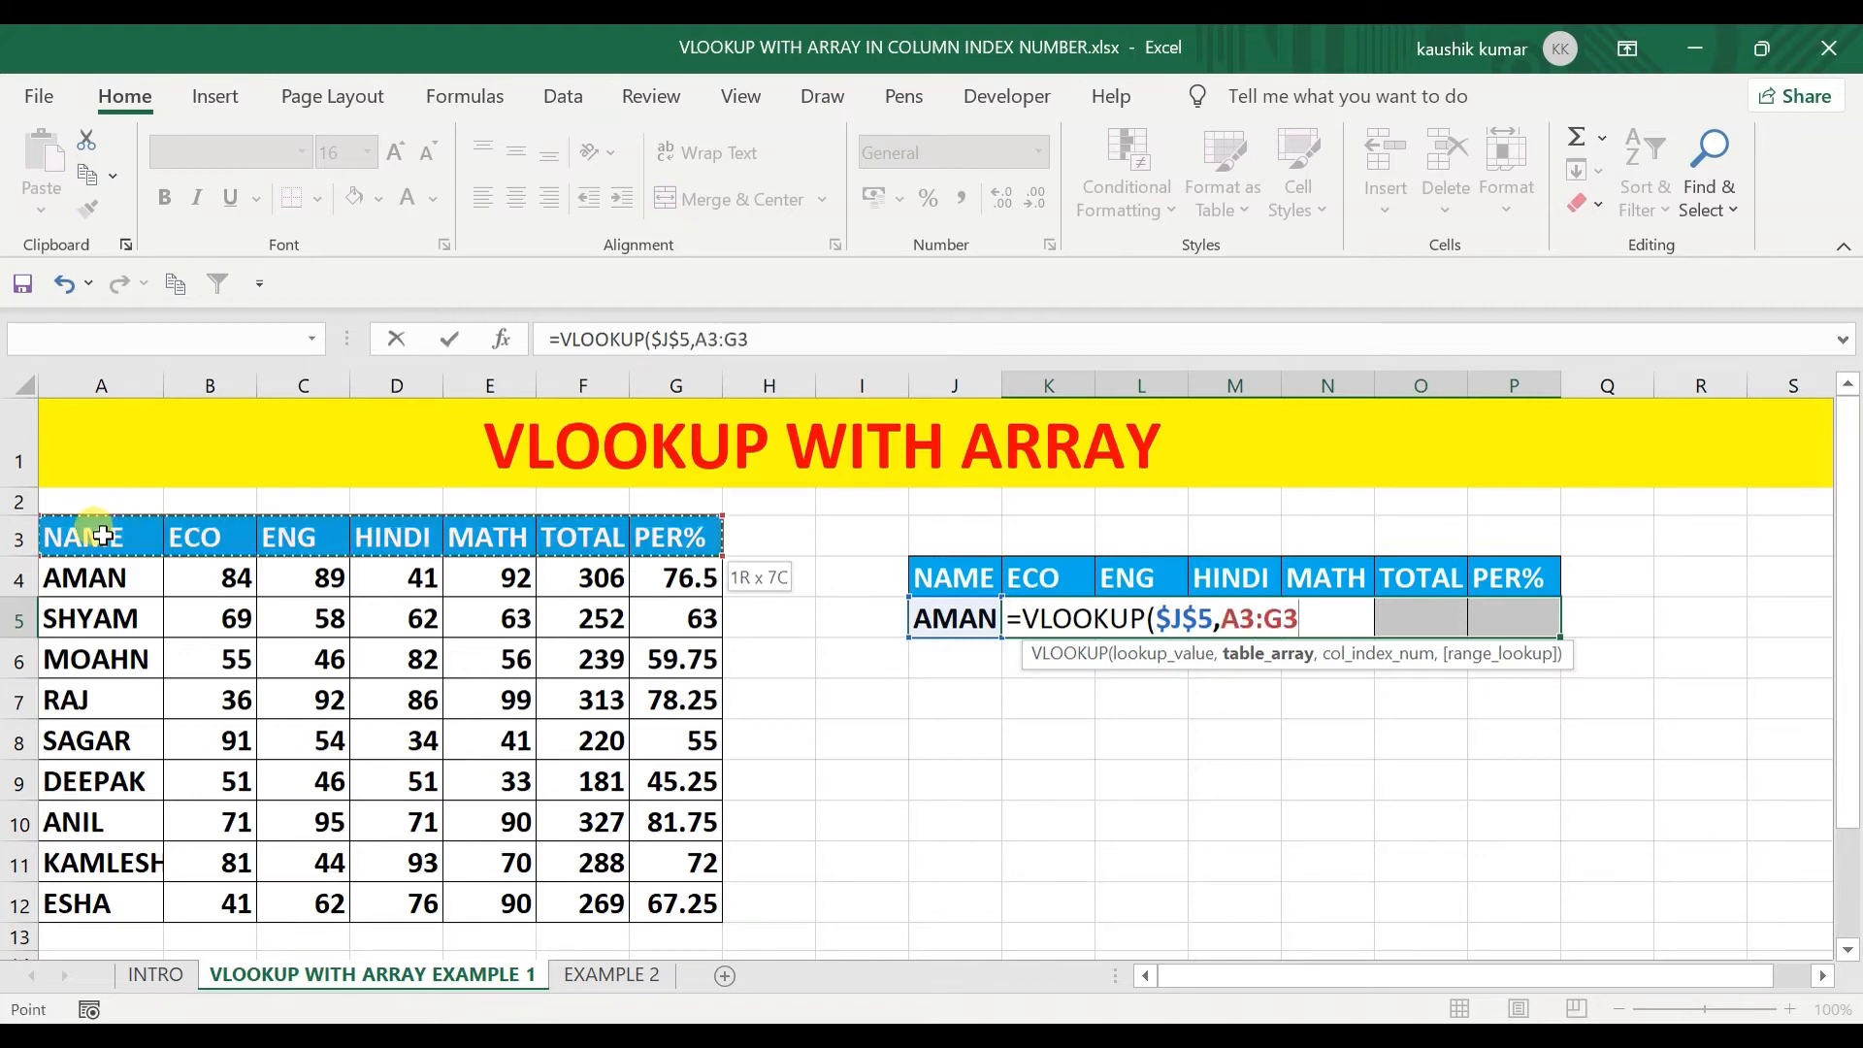
{"action": "key", "text": "ctrl+shift+Down"}
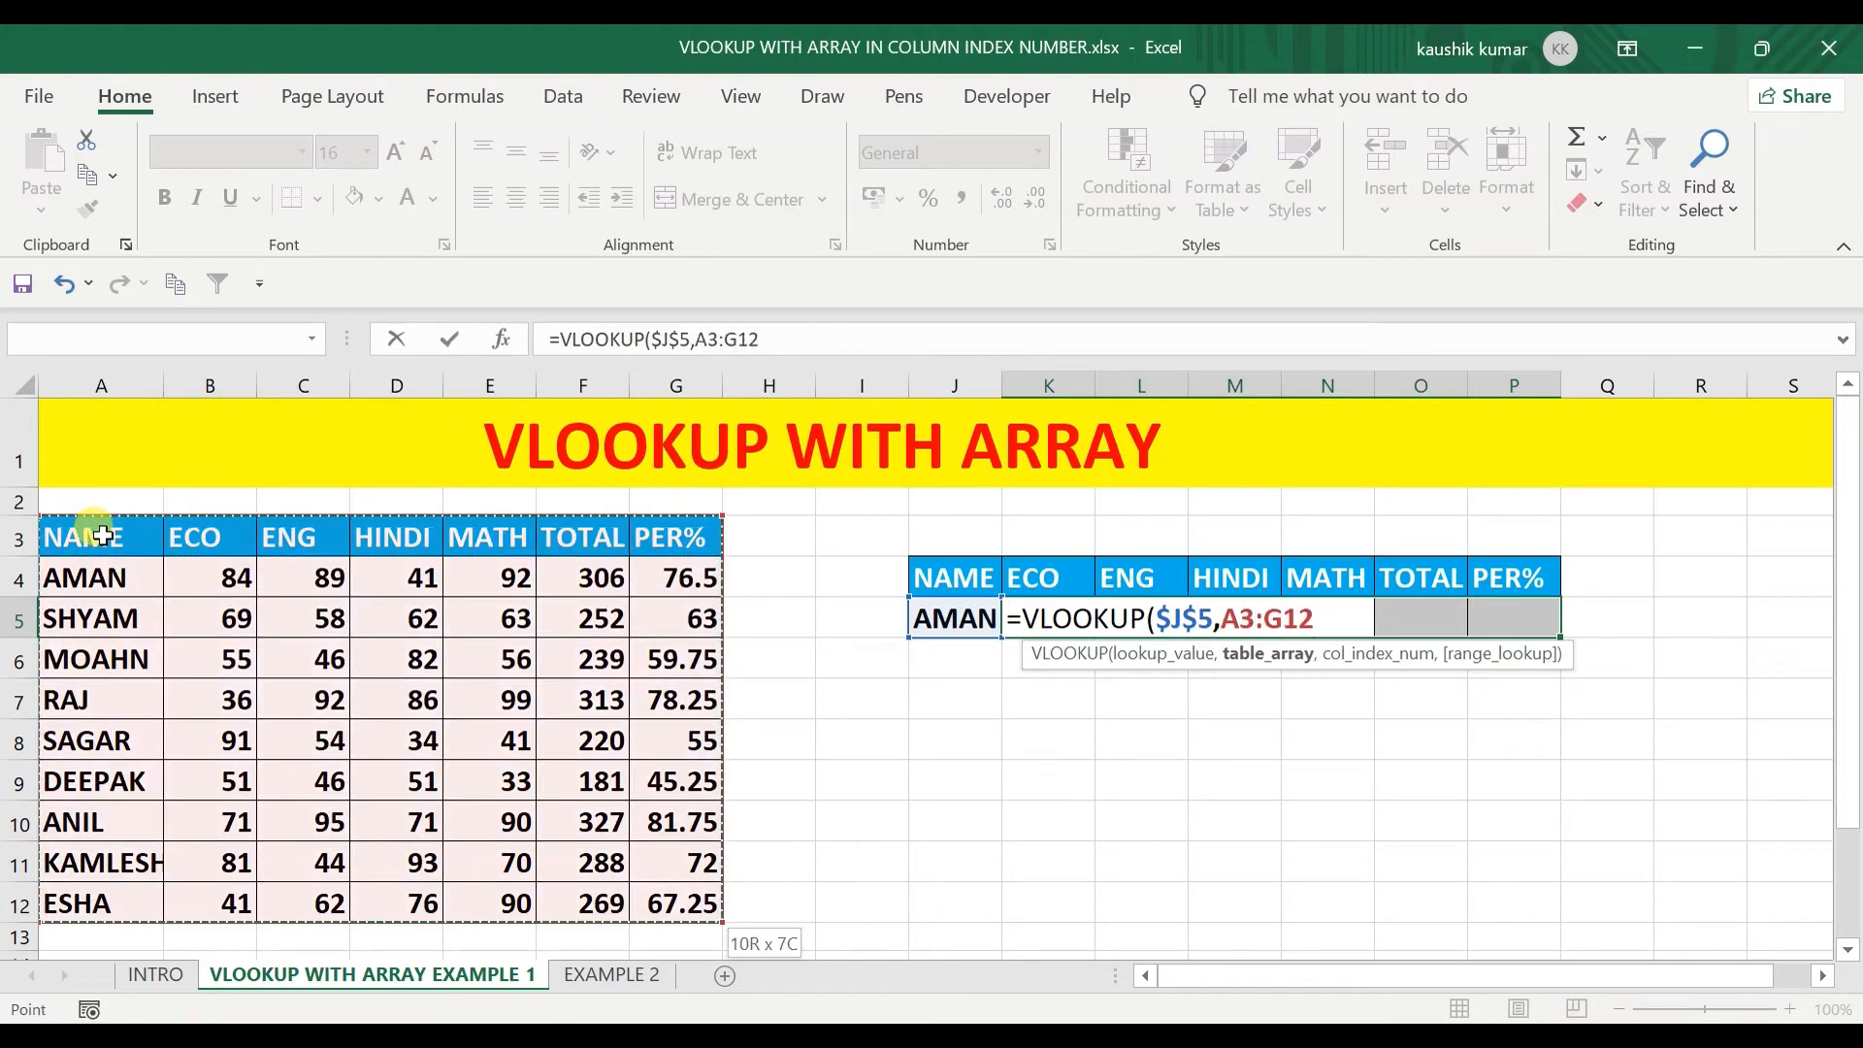
{"action": "key", "text": "F4"}
{"action": "type", "text": ","}
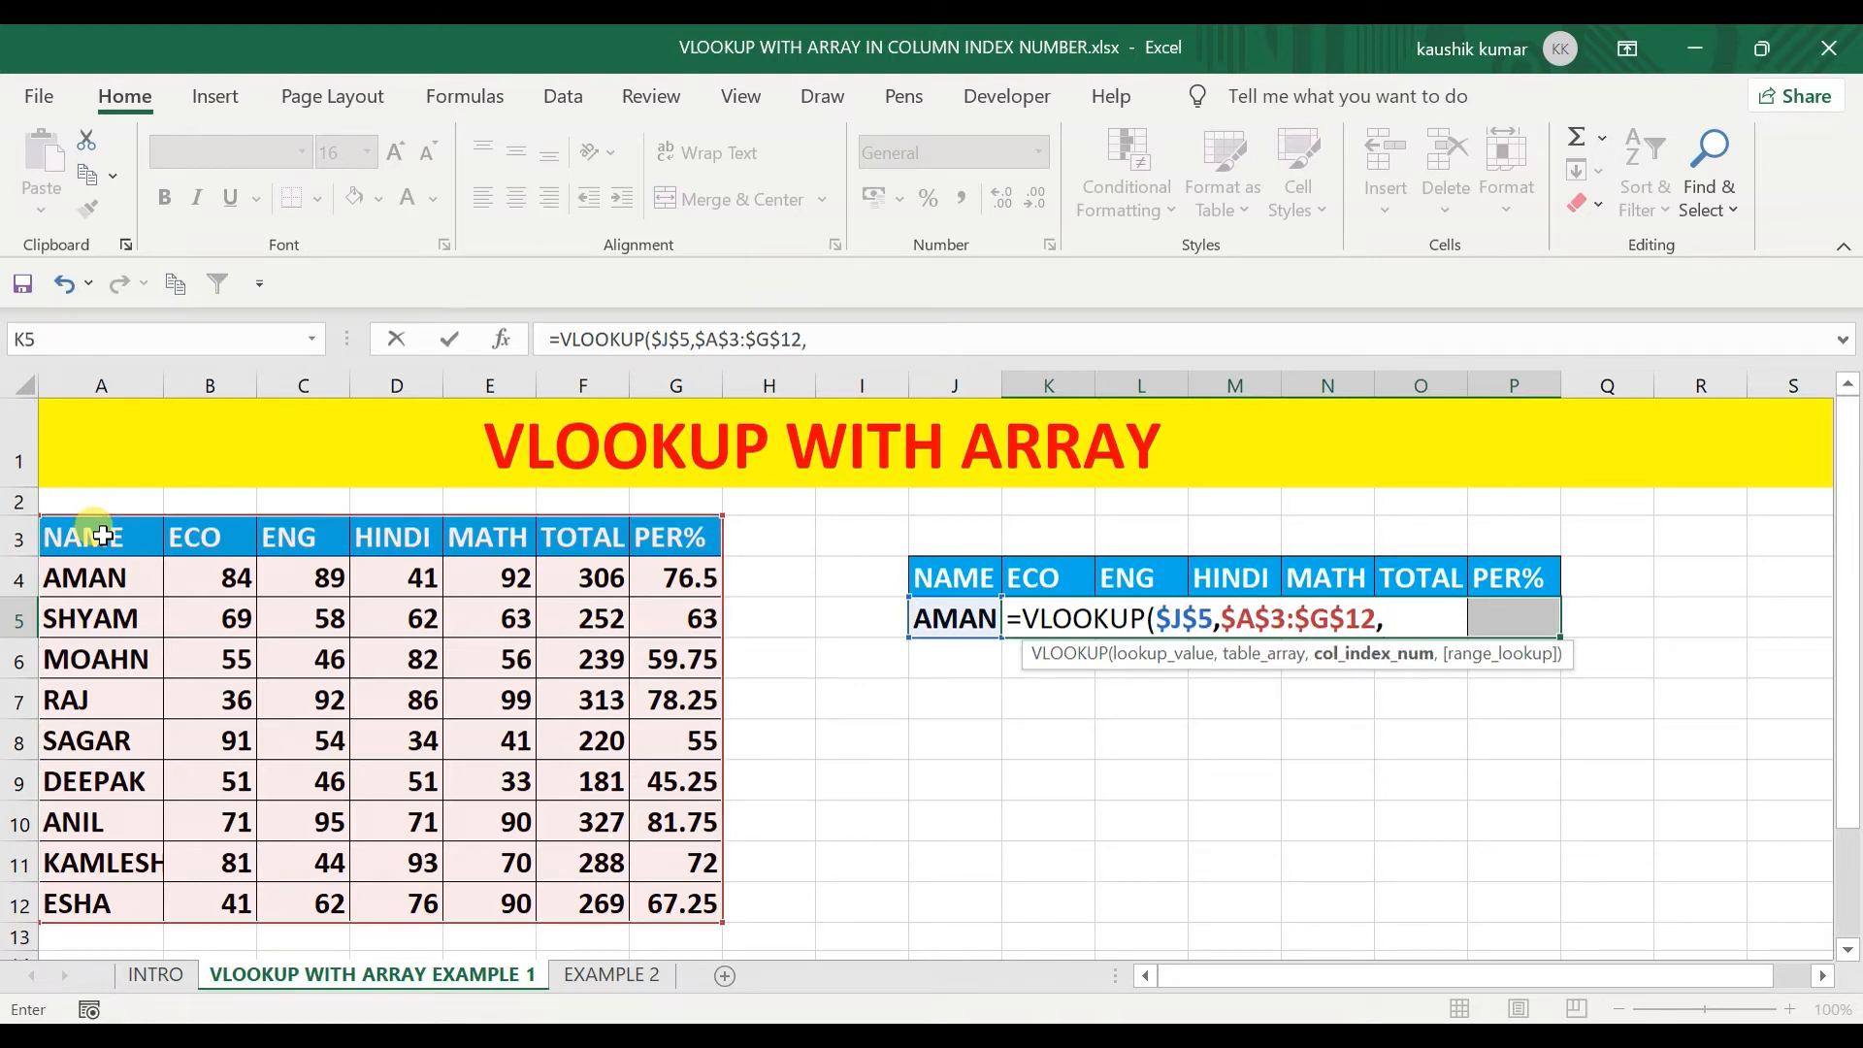
Supply the array {2,3,4,5,6,7} as the column index number and continue to the range lookup argument.
{"action": "type", "text": "{"}
{"action": "type", "text": "2,3,"}
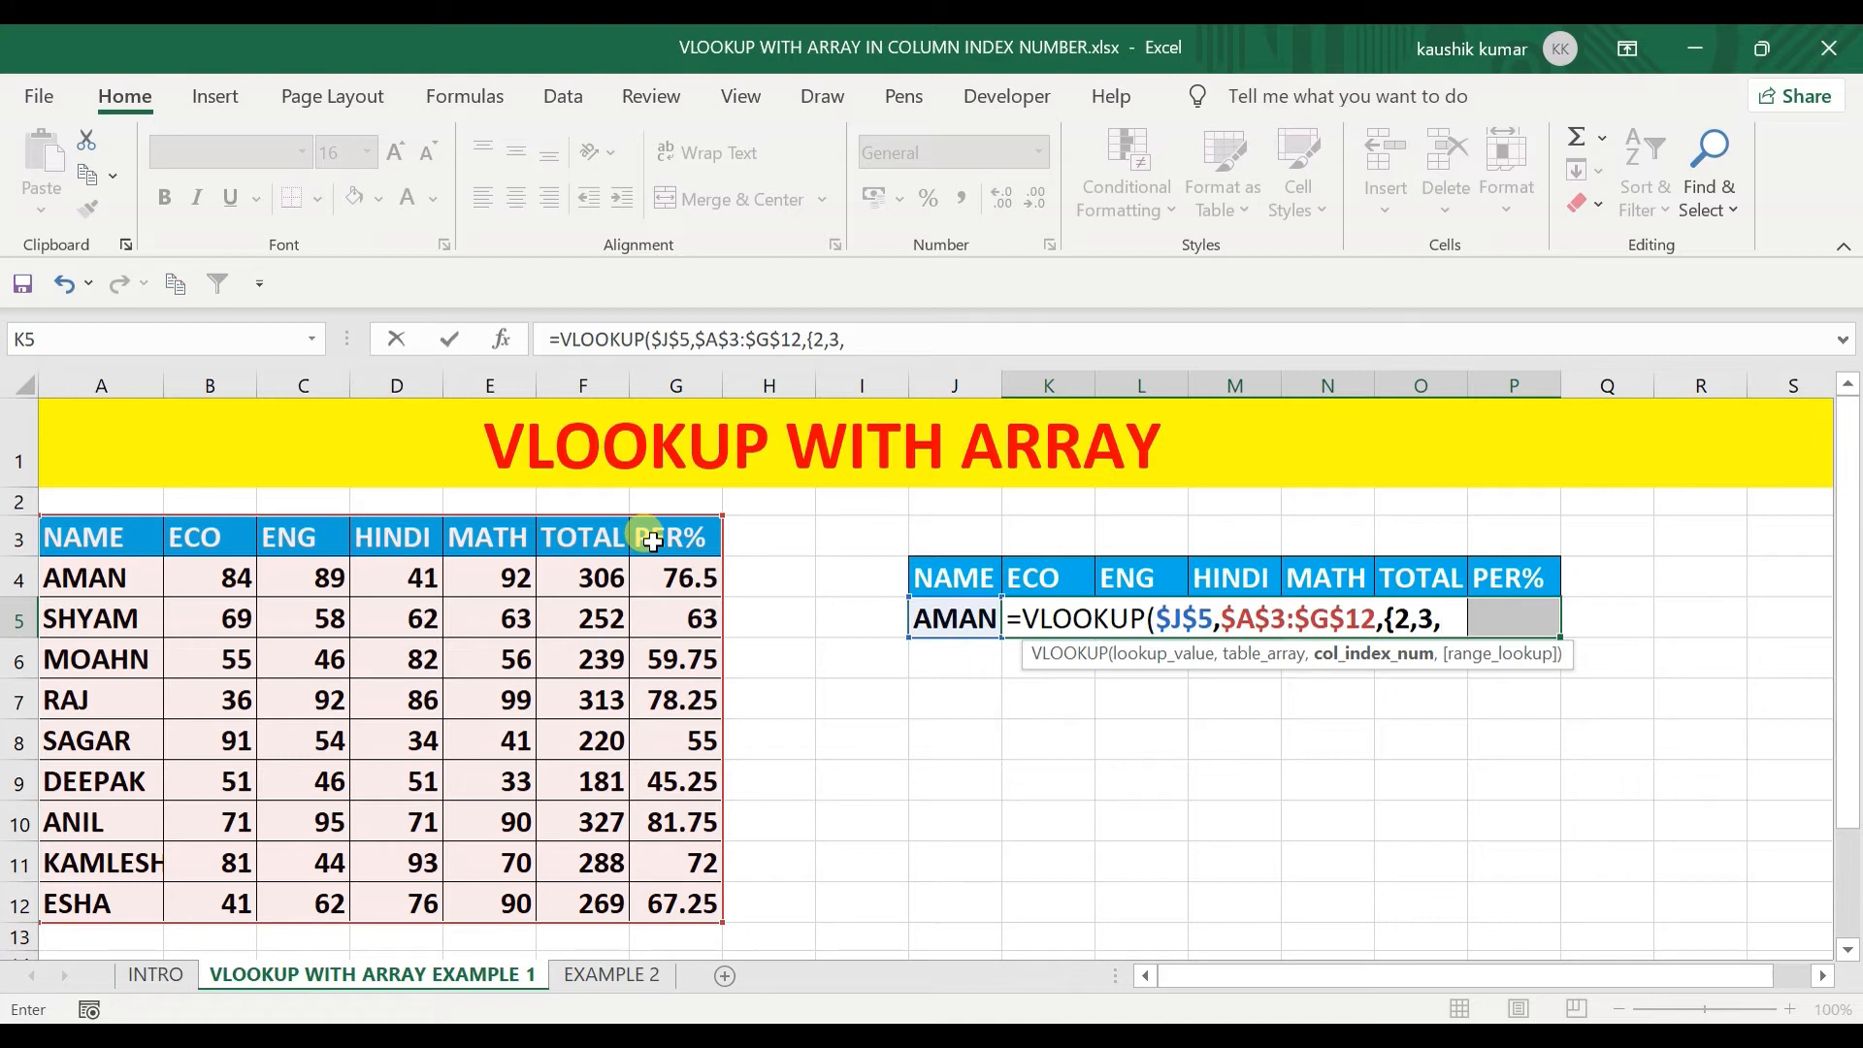
{"action": "type", "text": "4,5"}
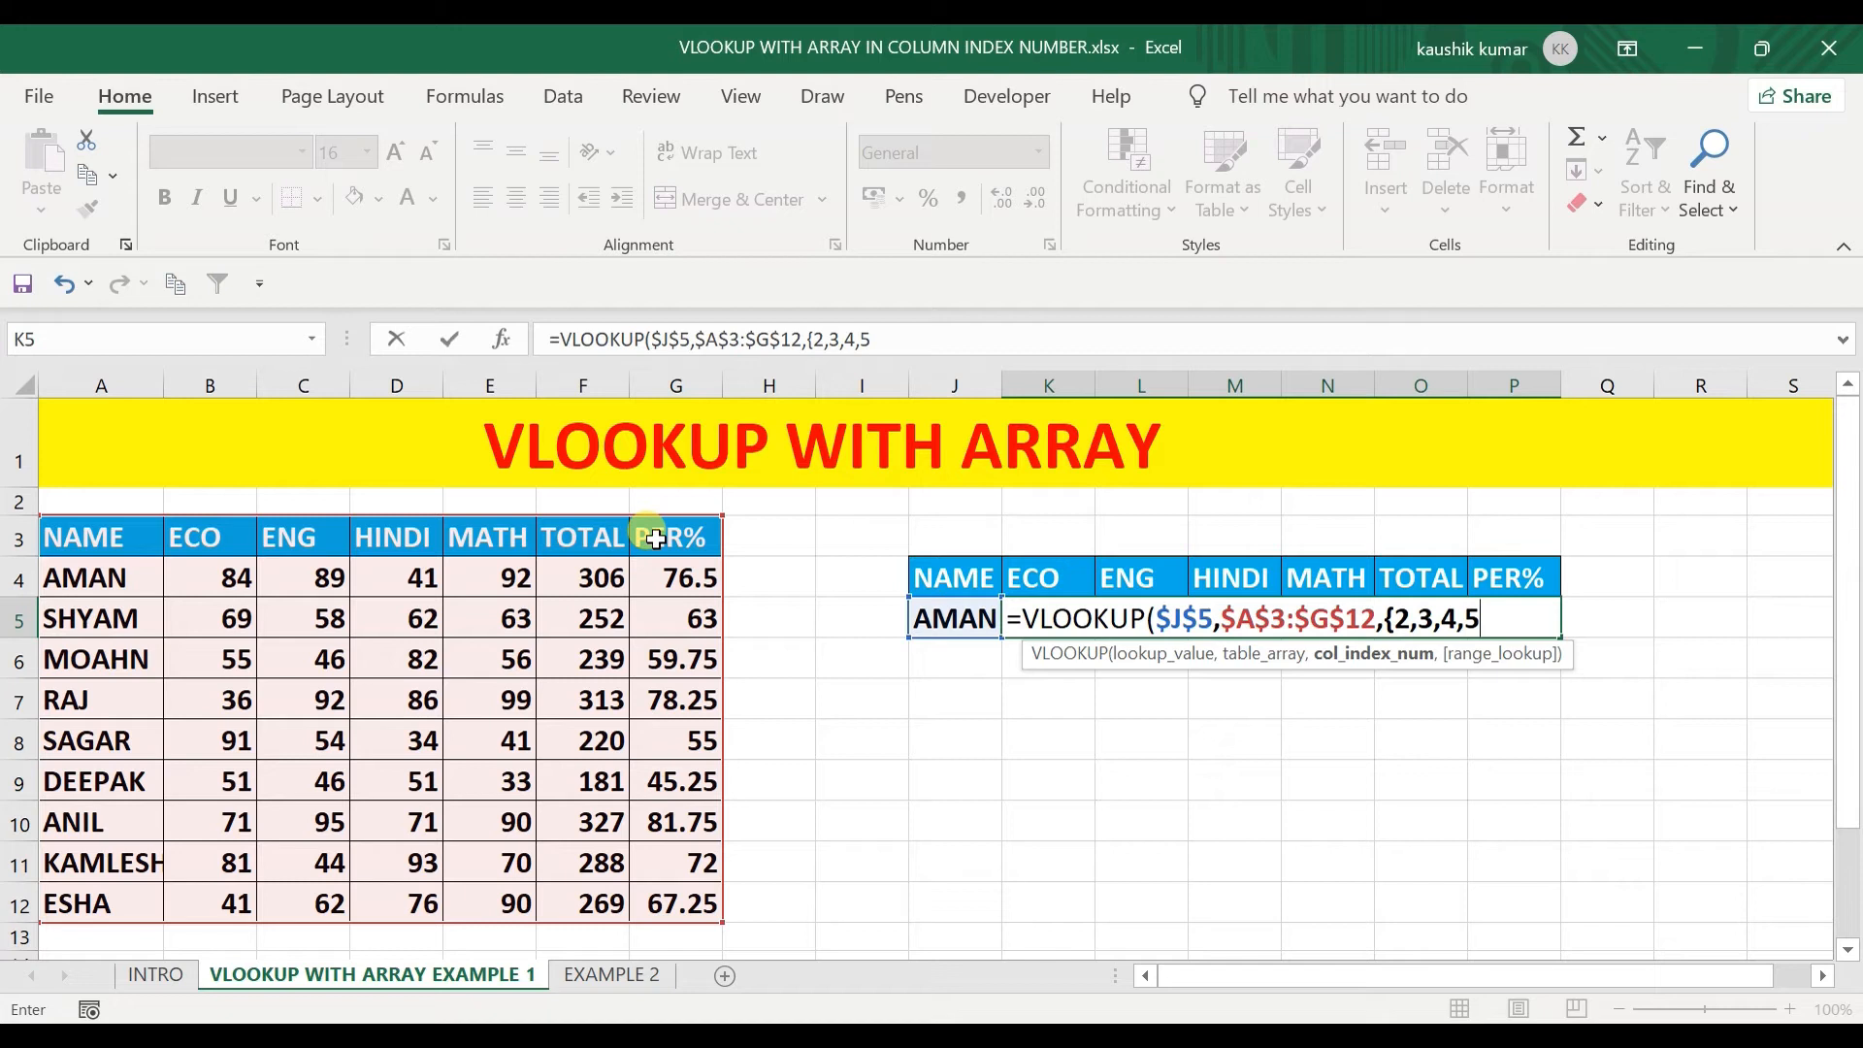
{"action": "type", "text": ",6,7},"}
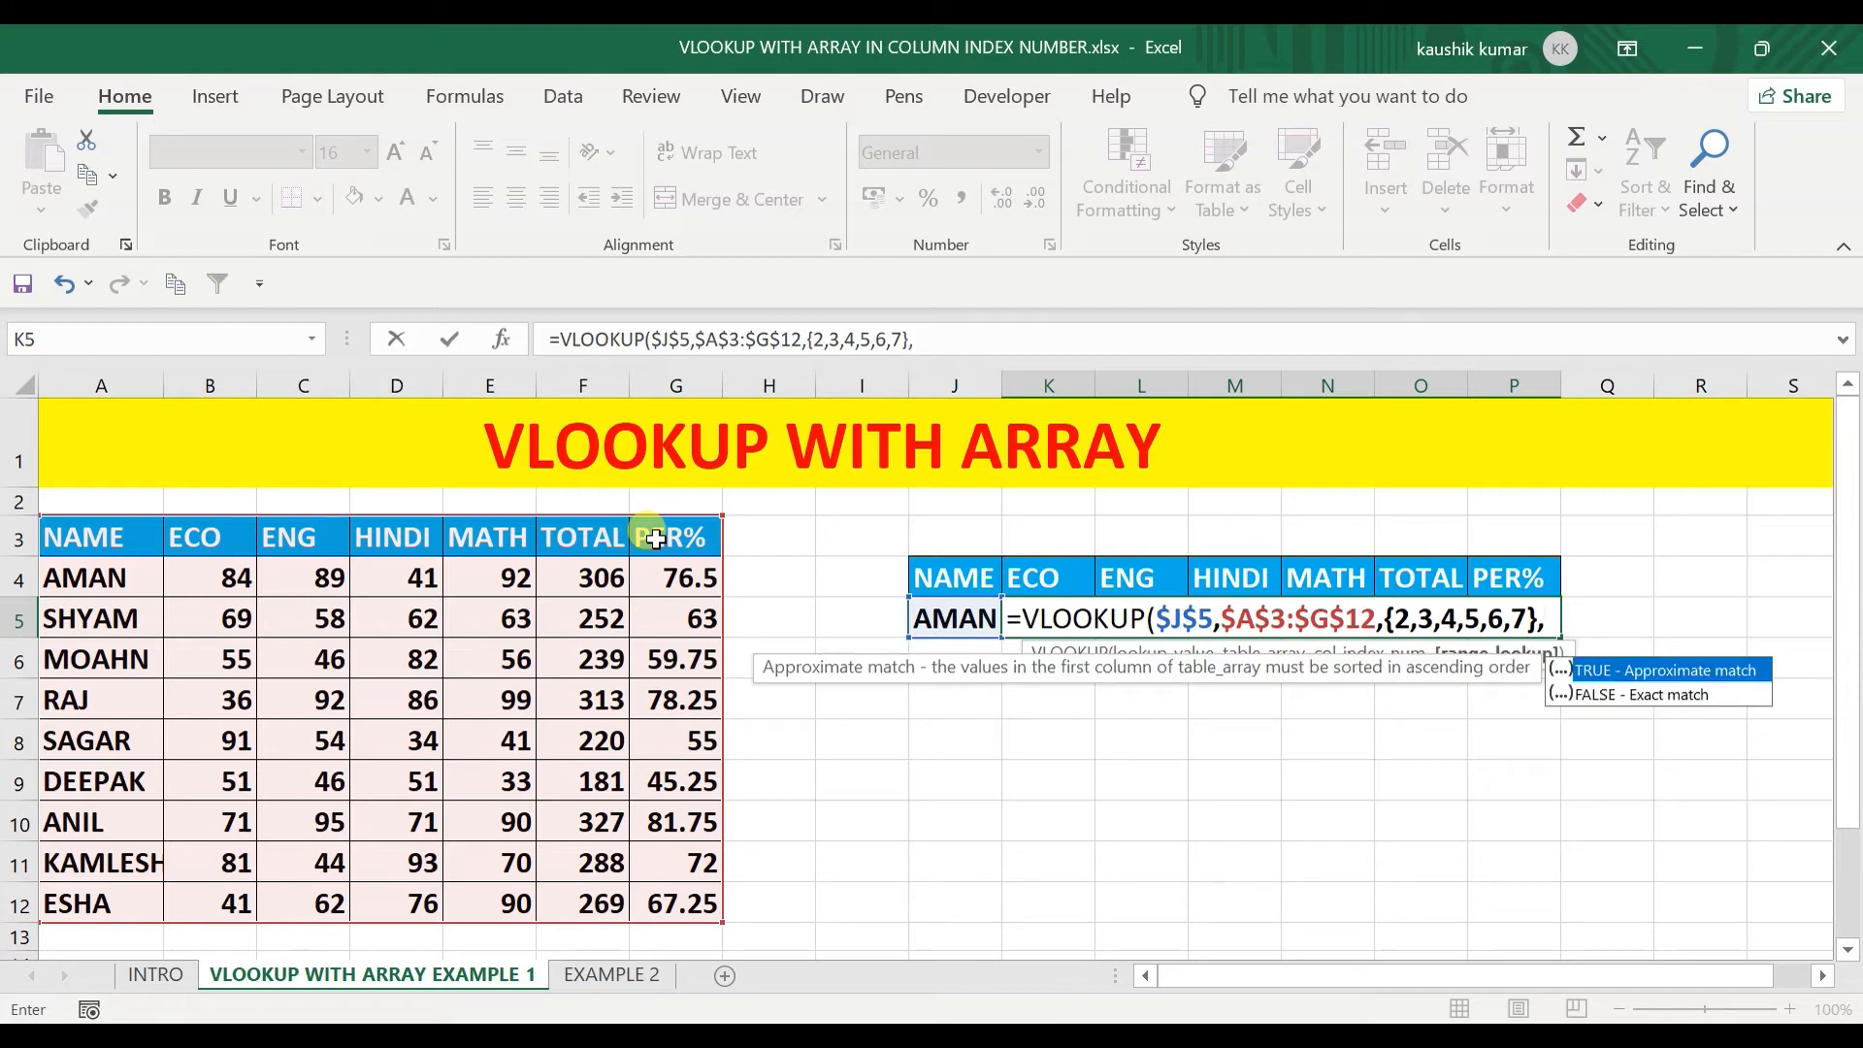
Complete the VLOOKUP with 0 for an exact match and enter it as an array formula across K5:P5.
{"action": "type", "text": "0)"}
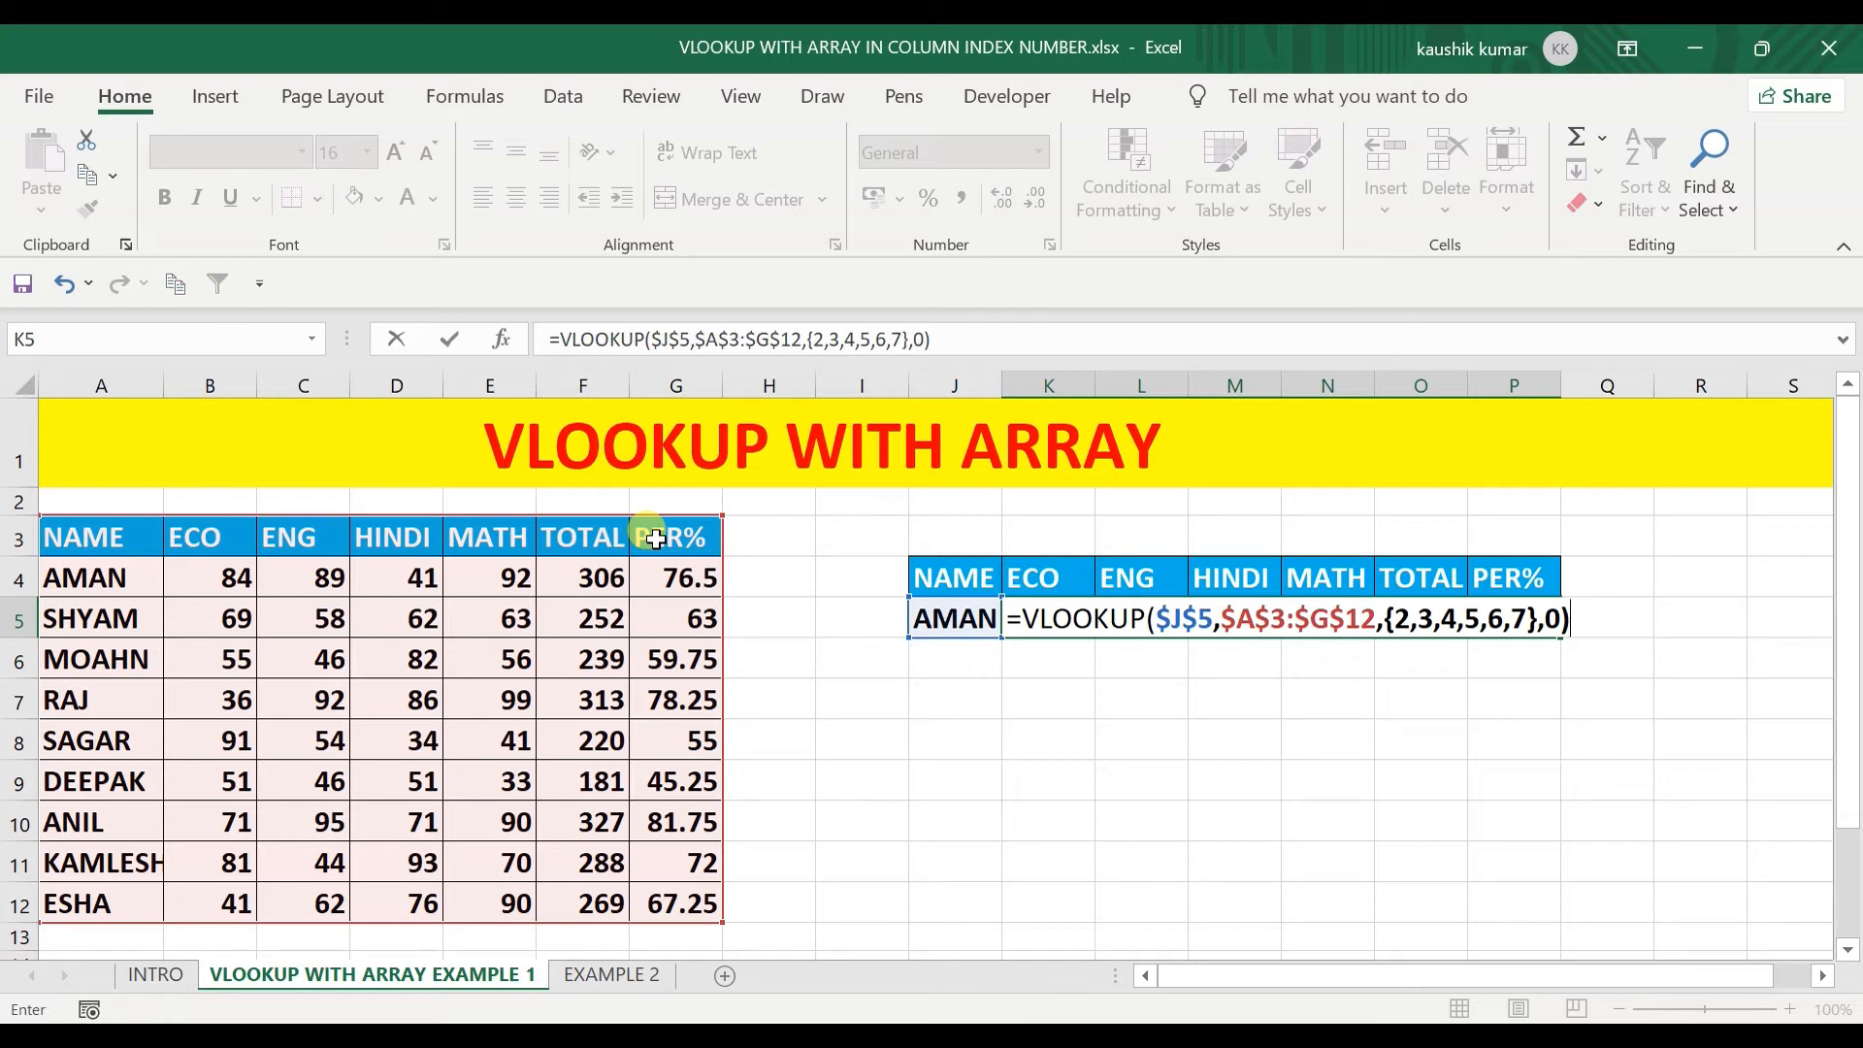
{"action": "key", "text": "ctrl+shift+Return"}
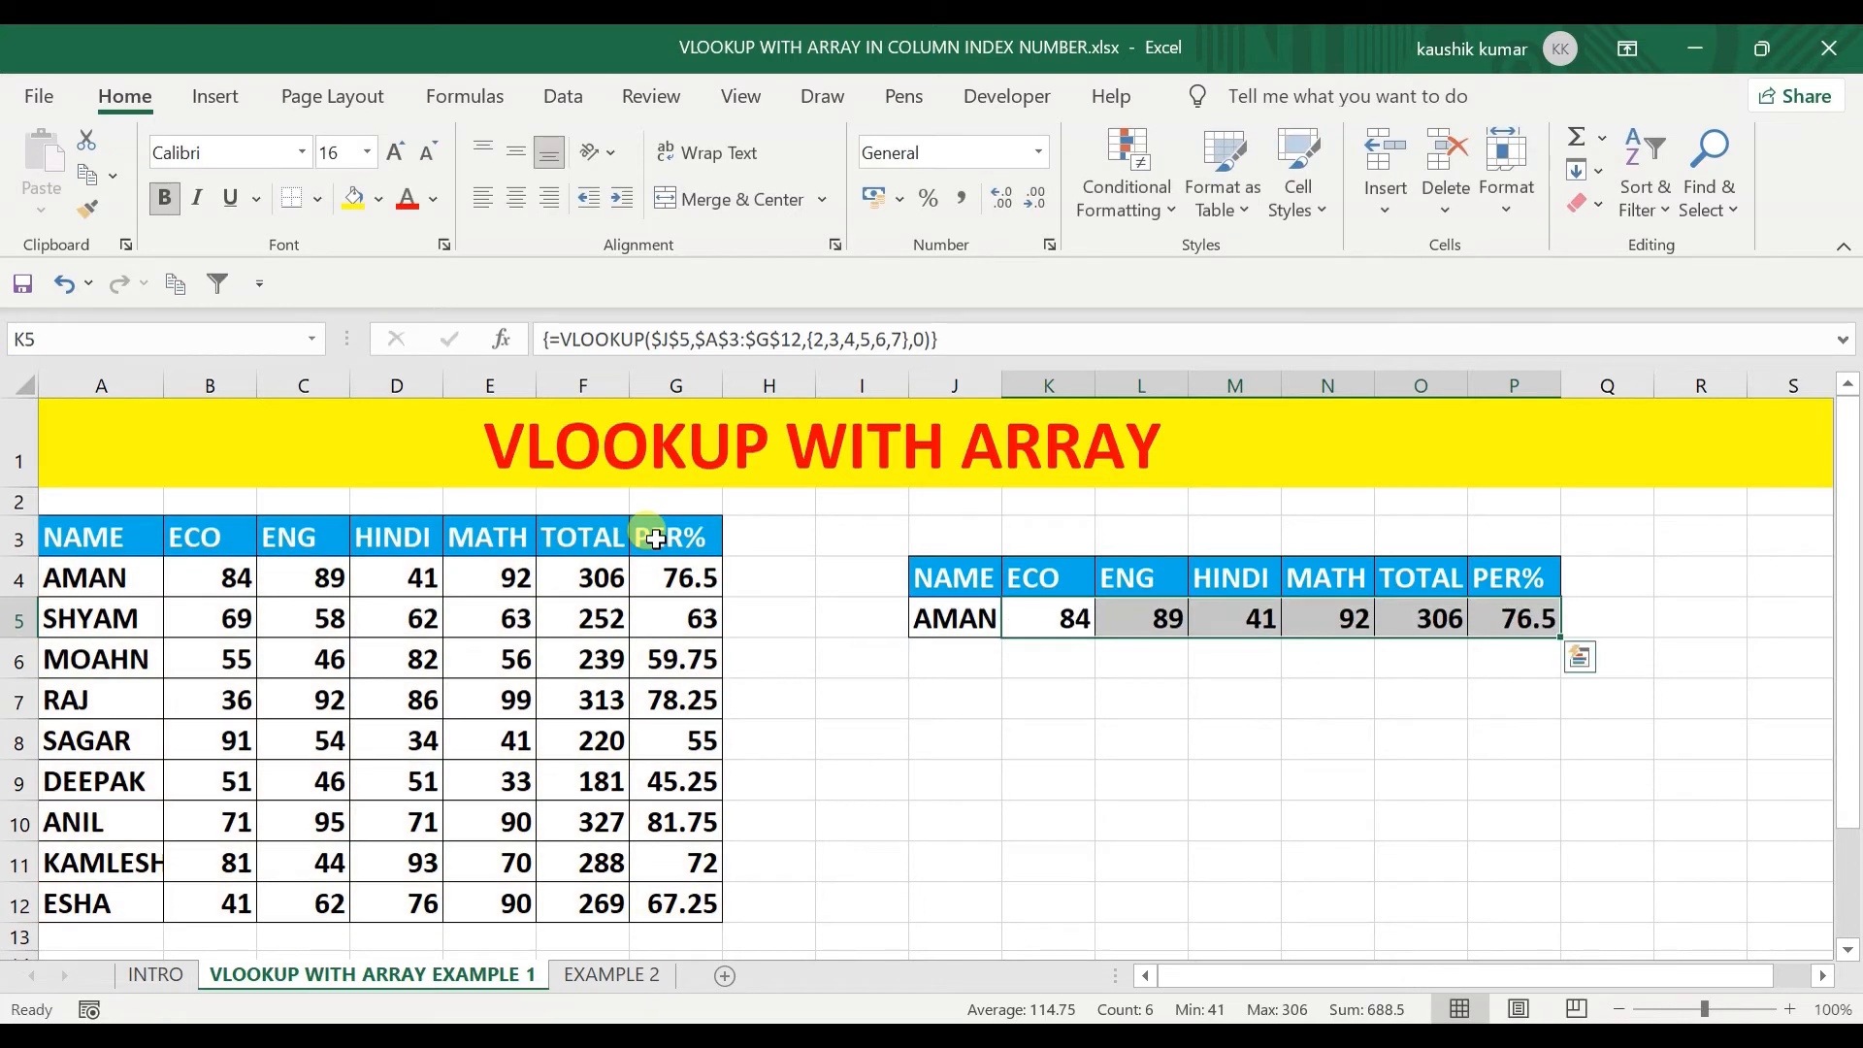
{"action": "left_click", "coordinate": [1122, 659]}
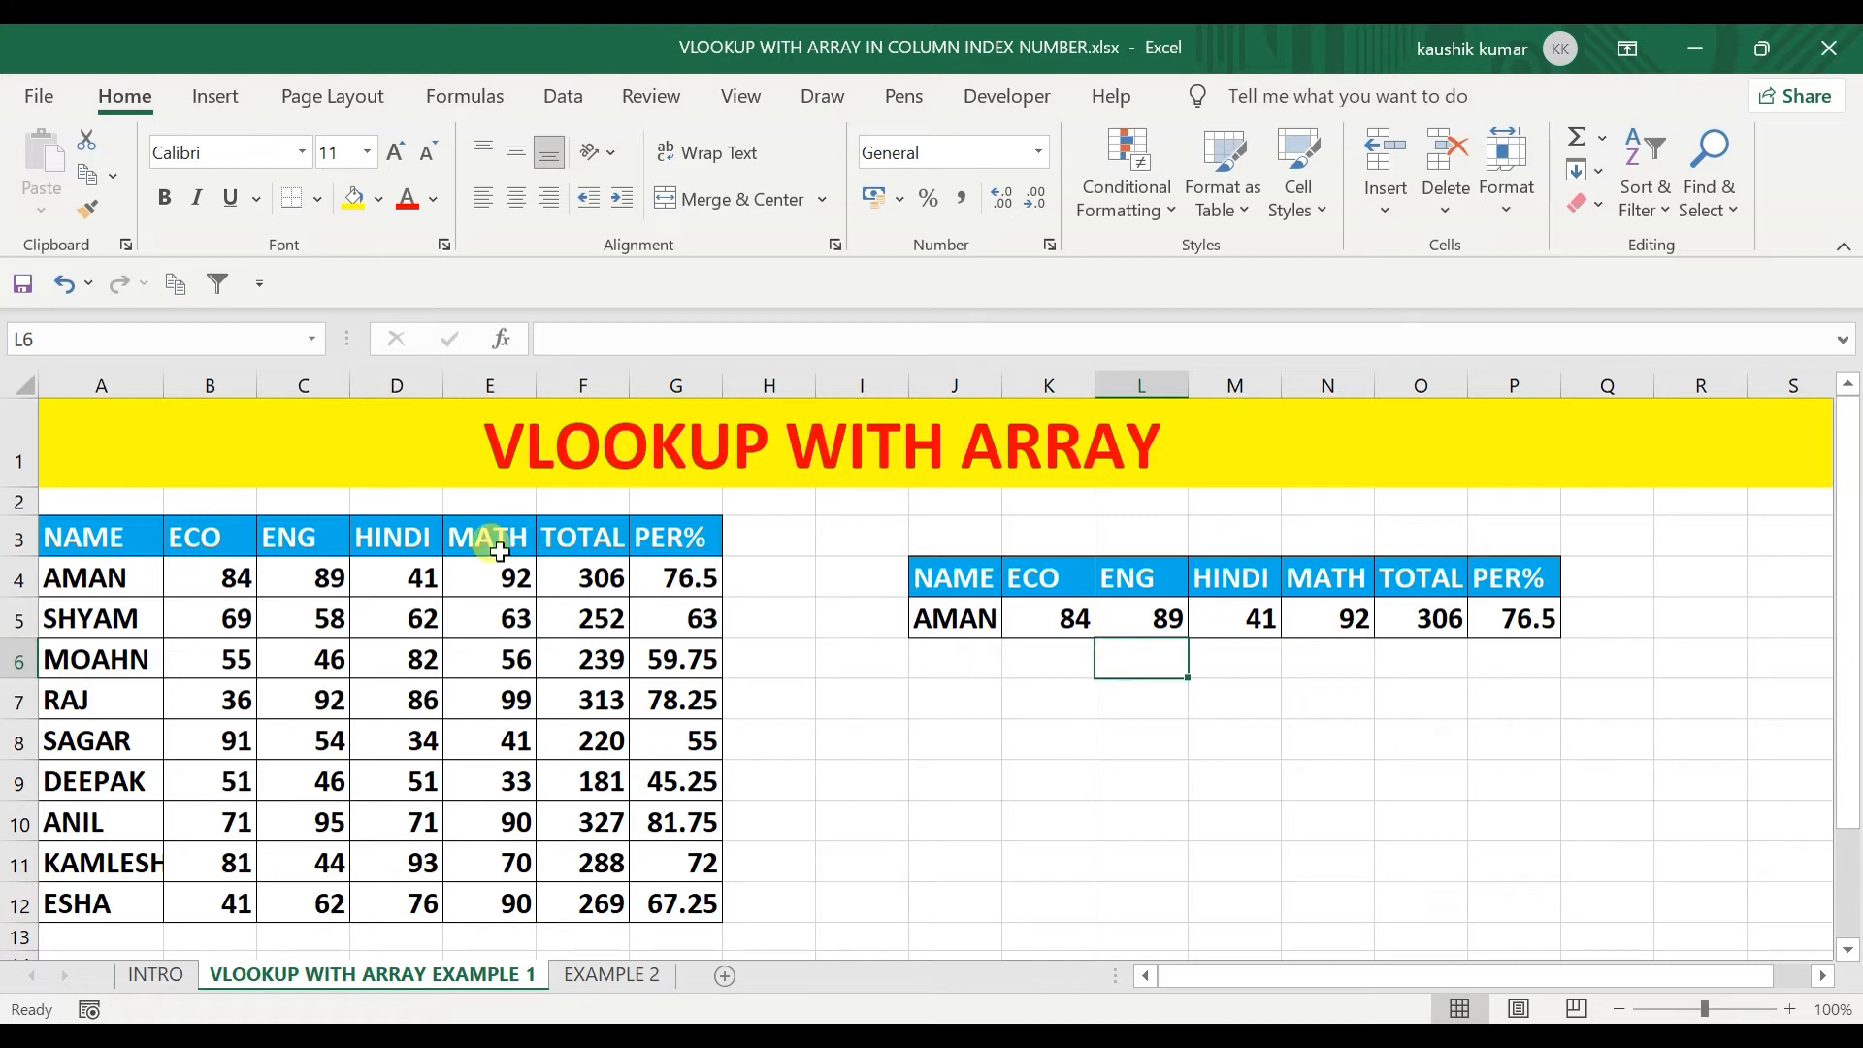
Compare the first student's source values in B4:G4 with the looked-up results in row 5 of the result table.
{"action": "left_click", "coordinate": [242, 579]}
{"action": "left_click_drag", "start_coordinate": [242, 579], "coordinate": [670, 579]}
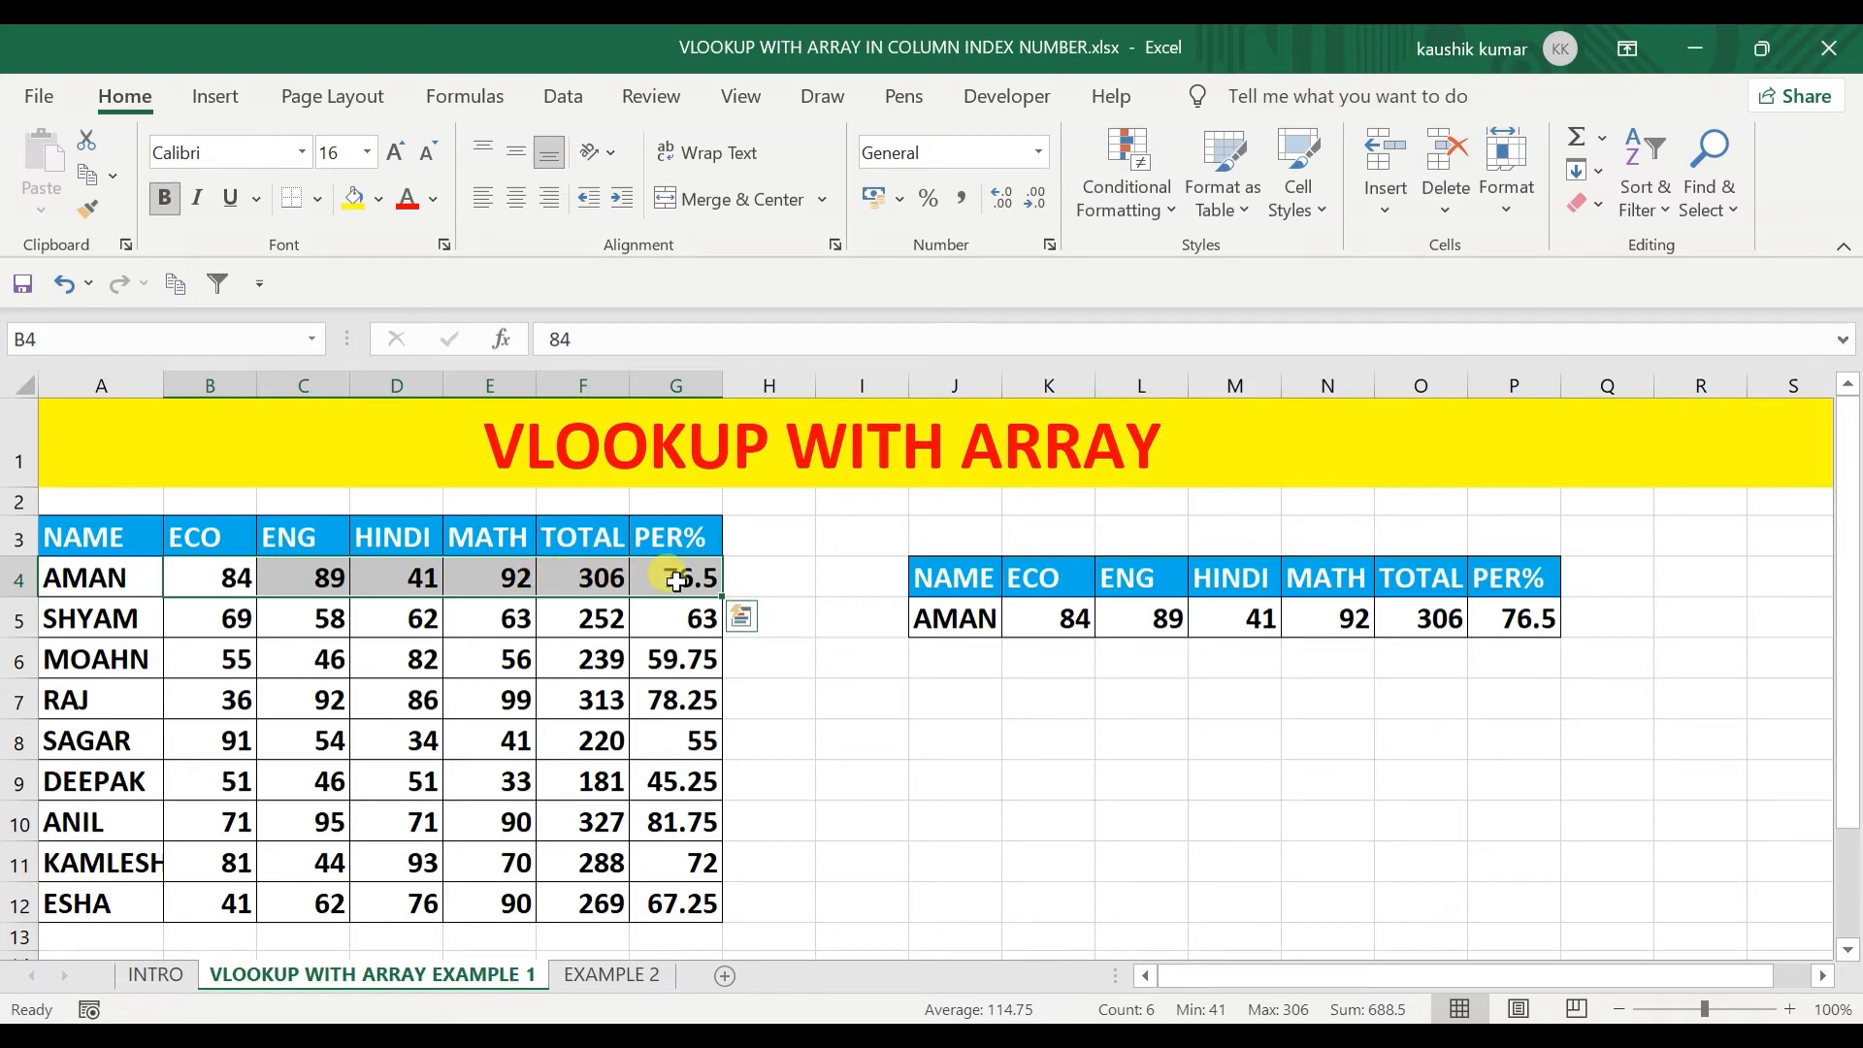
{"action": "key", "text": "Right"}
{"action": "key", "text": "Right"}
{"action": "key", "text": "Right"}
{"action": "key", "text": "Right"}
{"action": "key", "text": "Right"}
{"action": "key", "text": "Right"}
{"action": "key", "text": "Right"}
{"action": "key", "text": "Right"}
{"action": "key", "text": "Right"}
{"action": "key", "text": "Right"}
{"action": "key", "text": "Right"}
{"action": "key", "text": "Right"}
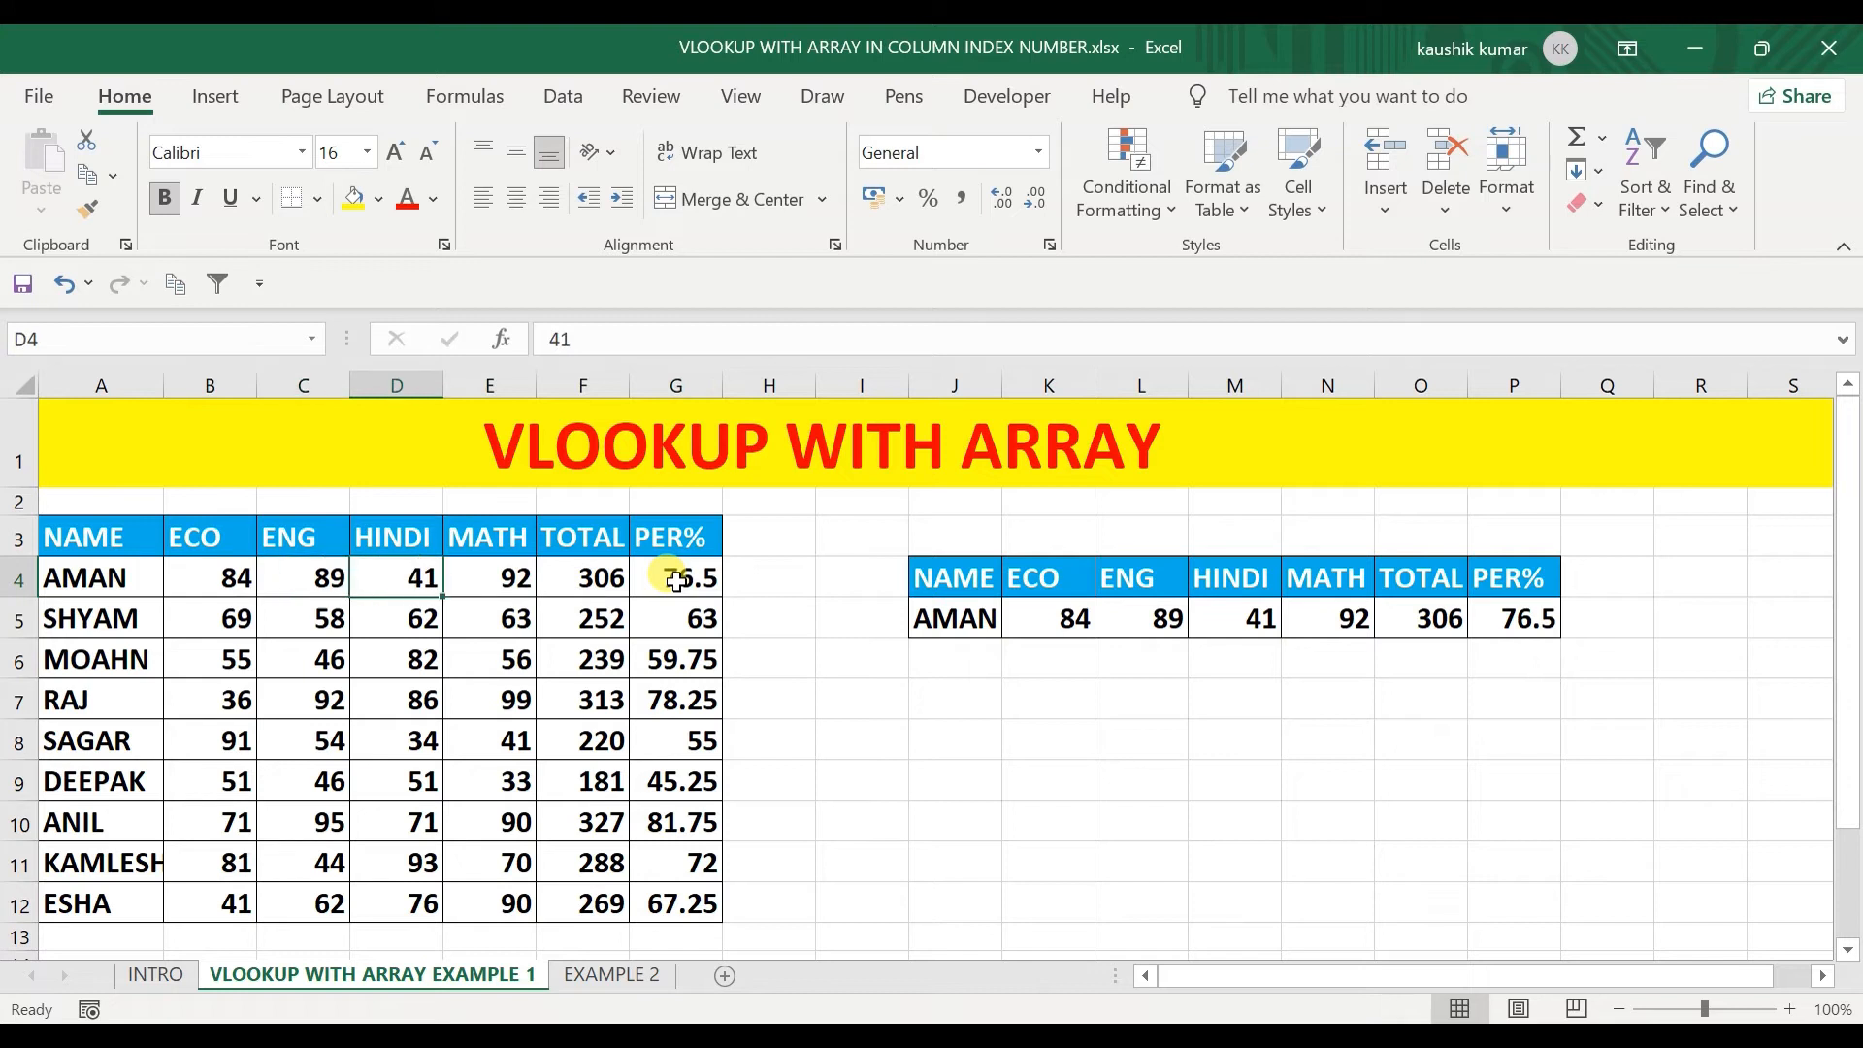
{"action": "key", "text": "Right"}
{"action": "key", "text": "Right"}
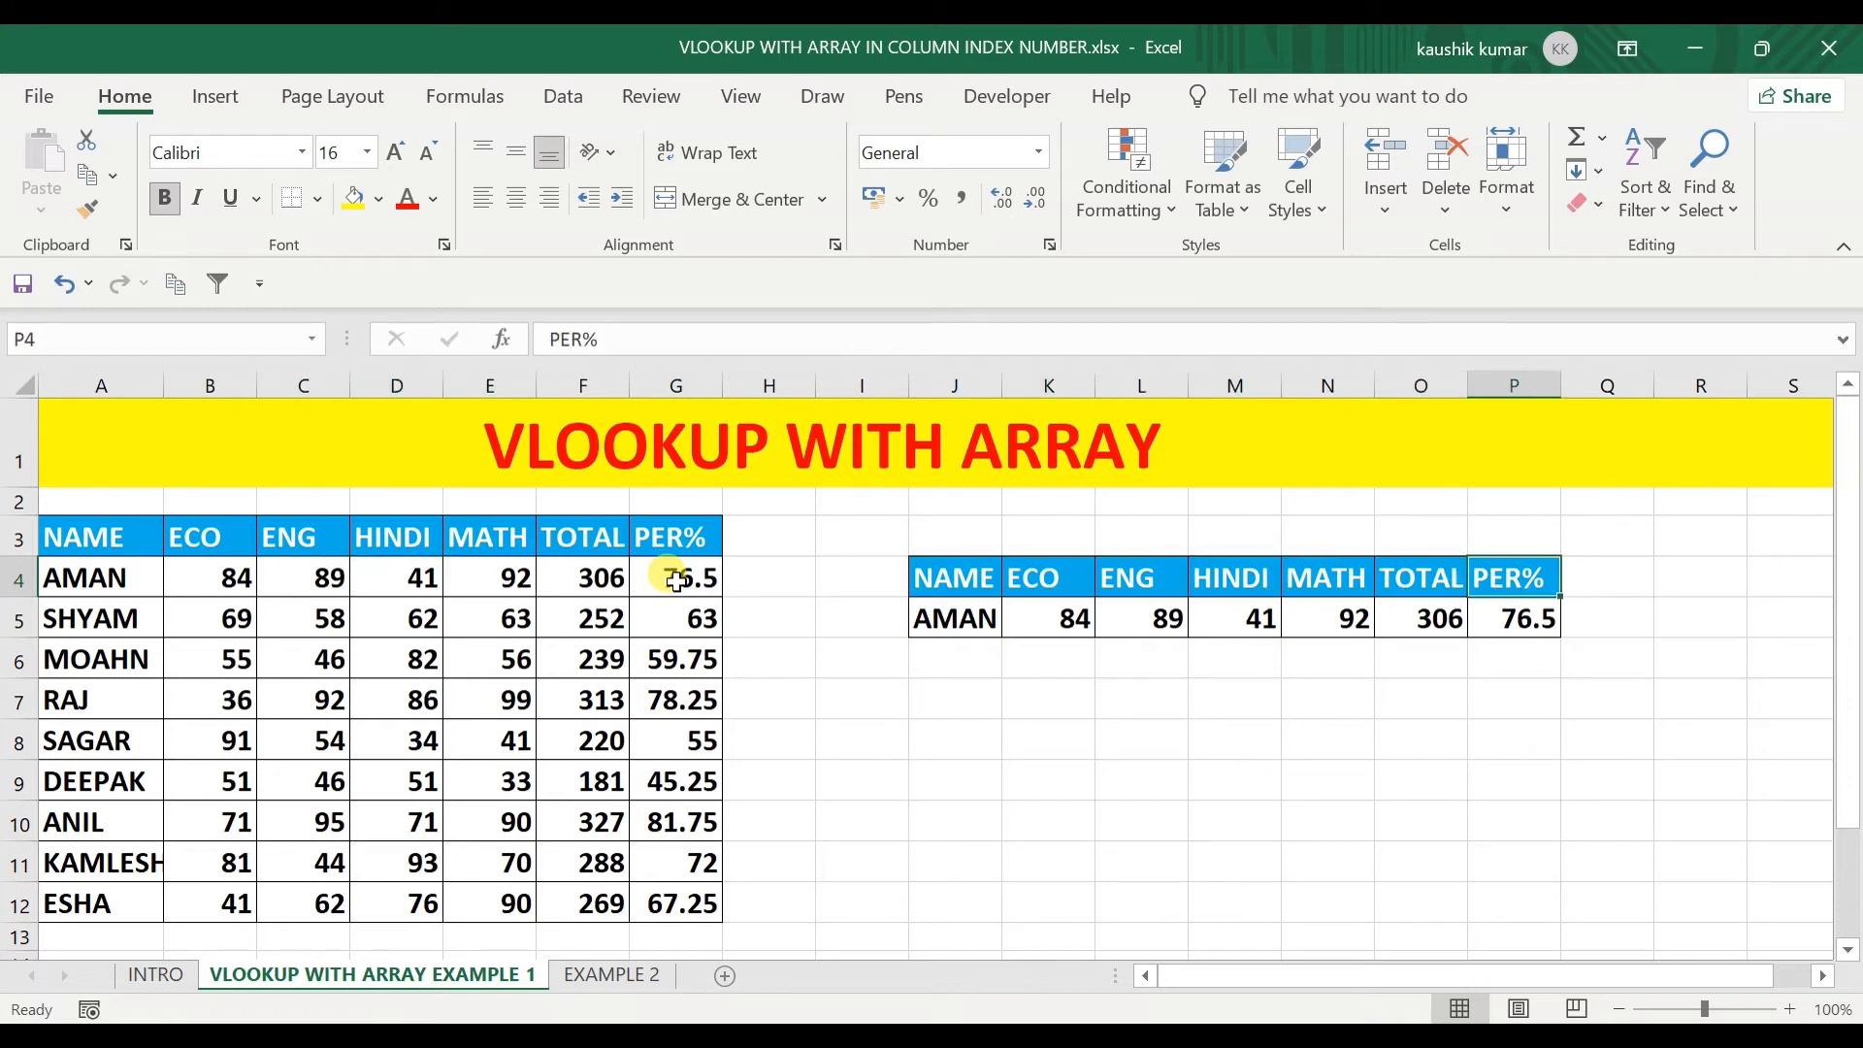
{"action": "key", "text": "Down"}
{"action": "key", "text": "Left"}
{"action": "key", "text": "Left"}
{"action": "key", "text": "Left"}
{"action": "key", "text": "Left"}
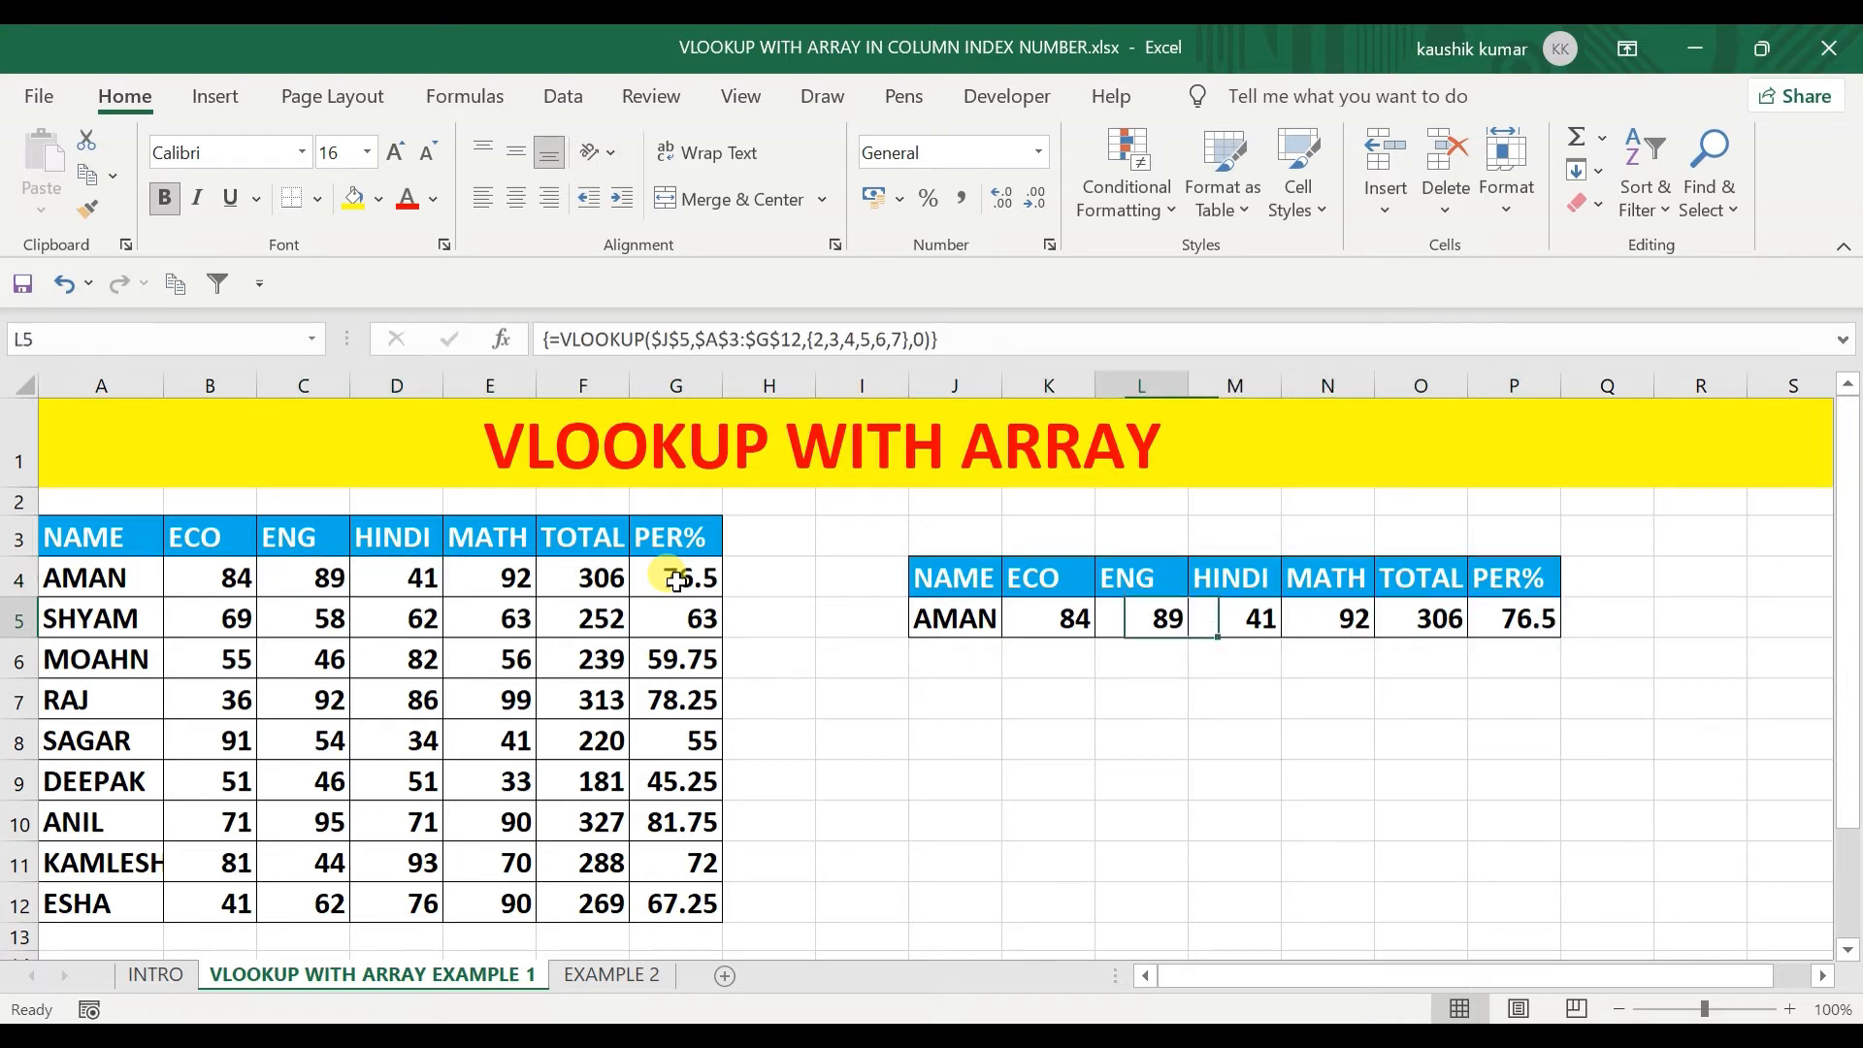
Clear K5:P5 and begin a new VLOOKUP formula there with the absolute reference $J$5 as lookup value.
{"action": "key", "text": "Left"}
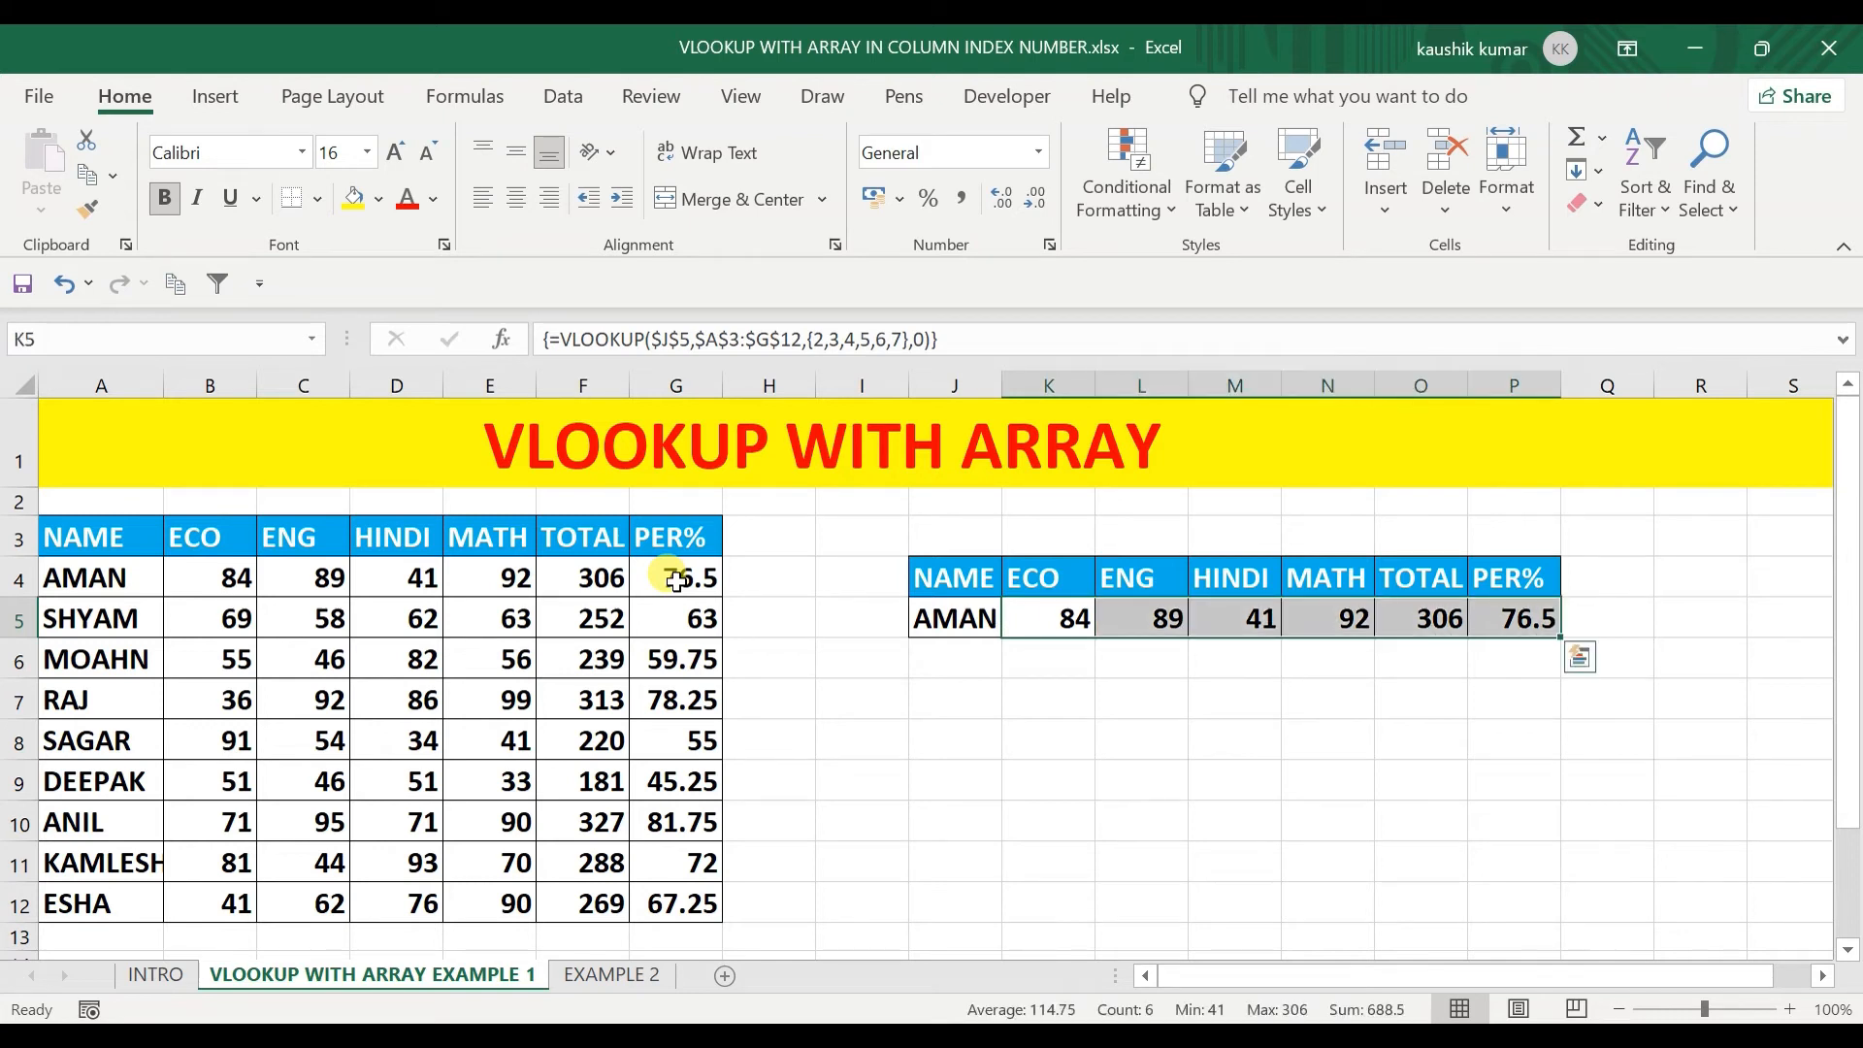
{"action": "key", "text": "Delete"}
{"action": "type", "text": "=vlo"}
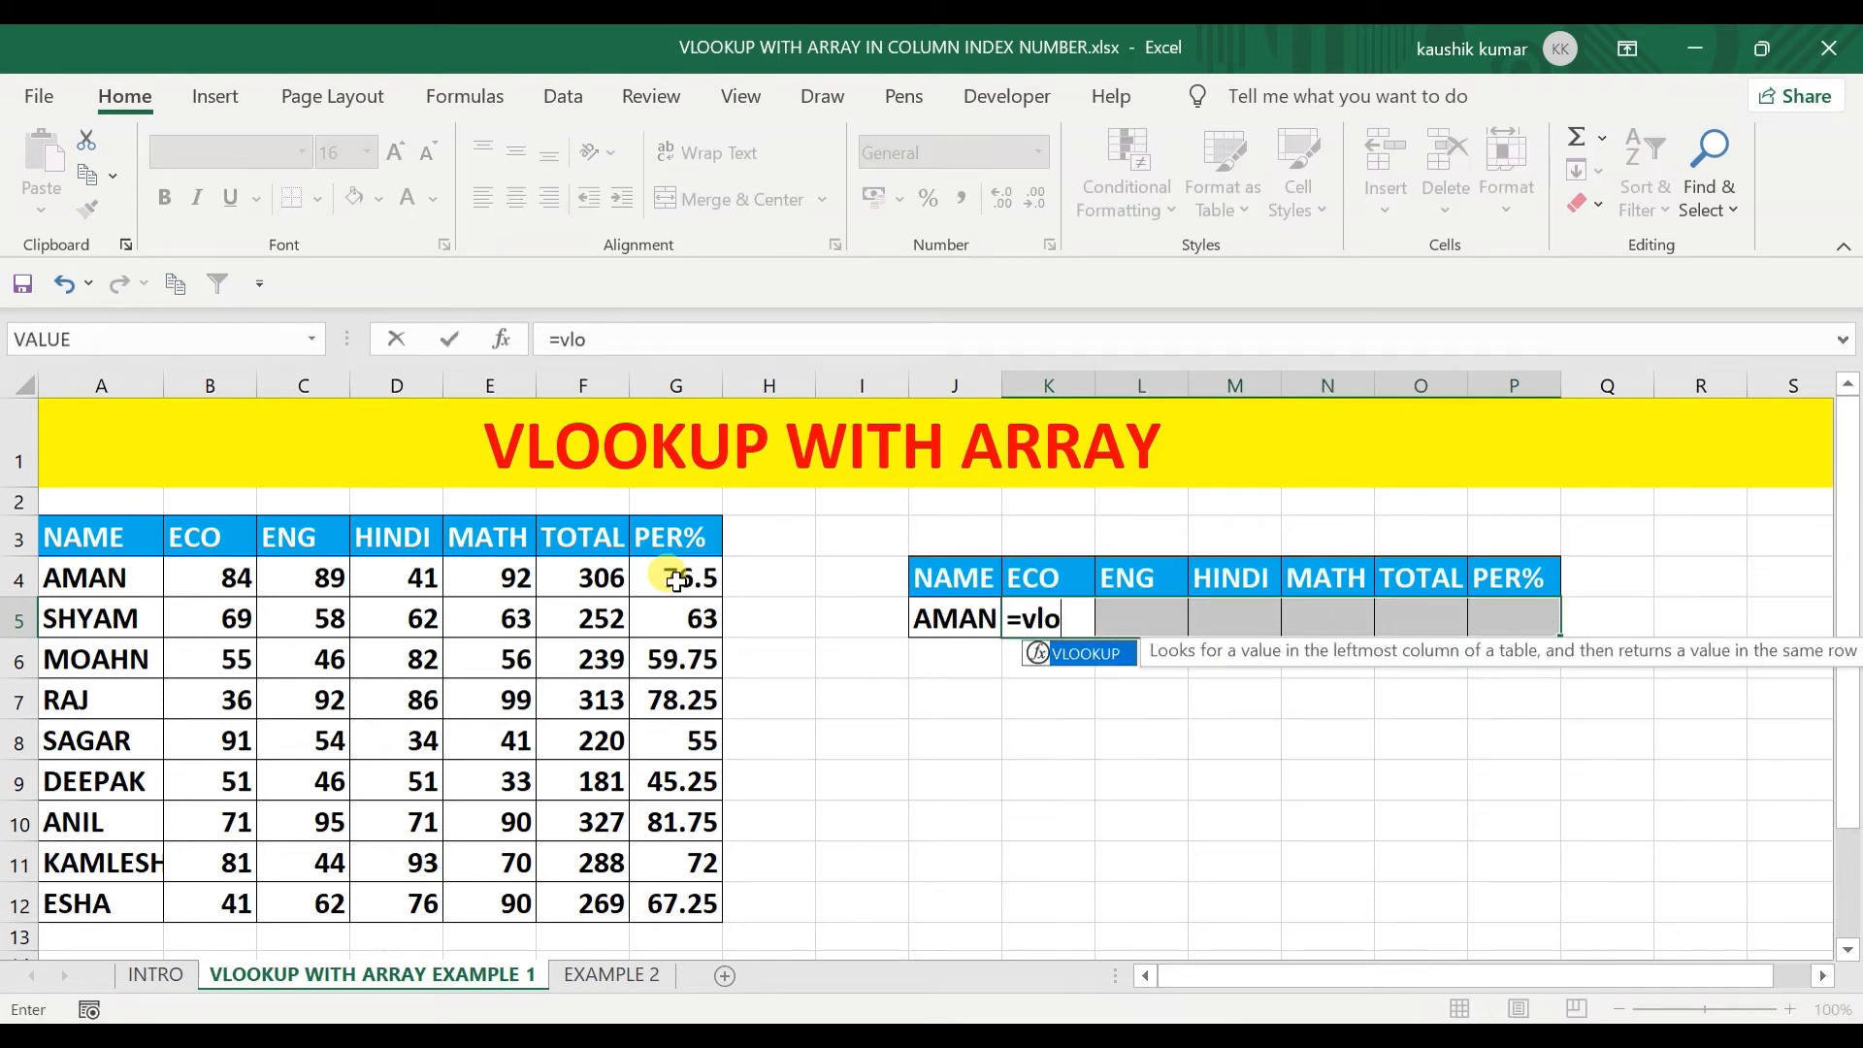
{"action": "key", "text": "Tab"}
{"action": "left_click", "coordinate": [954, 618]}
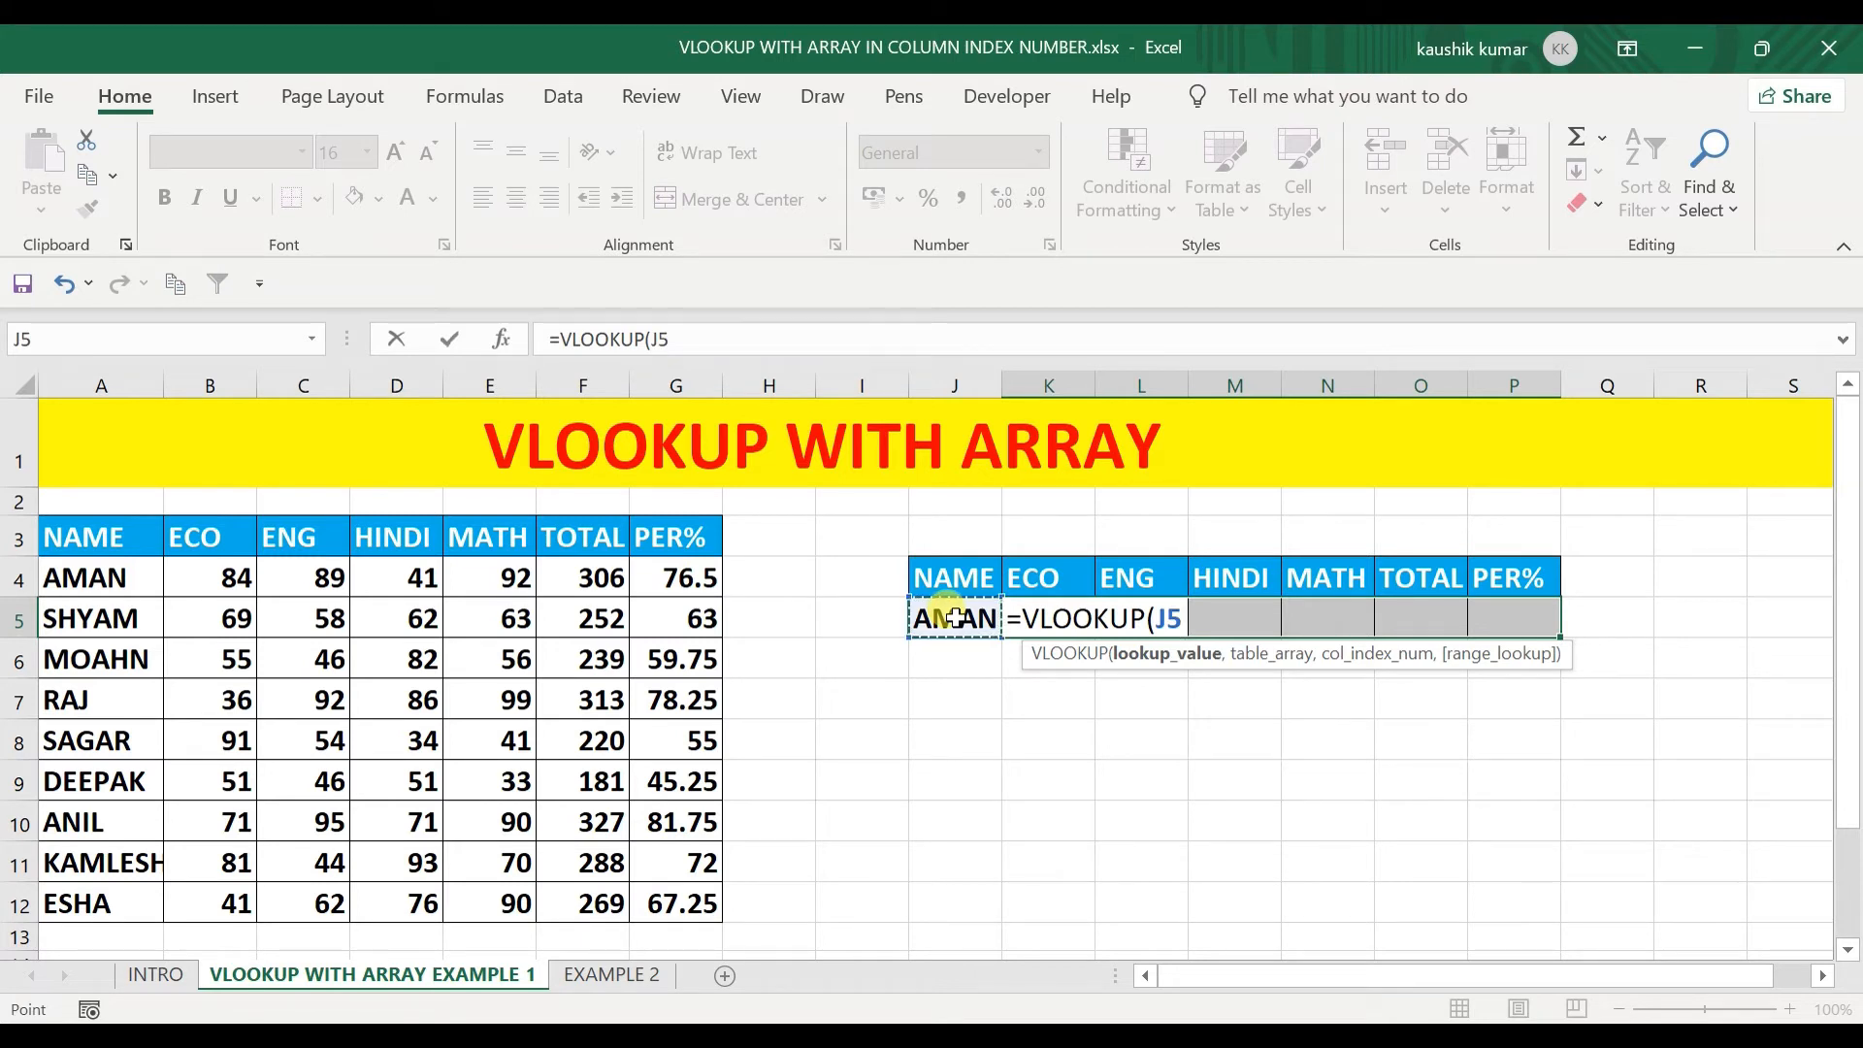
{"action": "key", "text": "F4"}
{"action": "type", "text": ","}
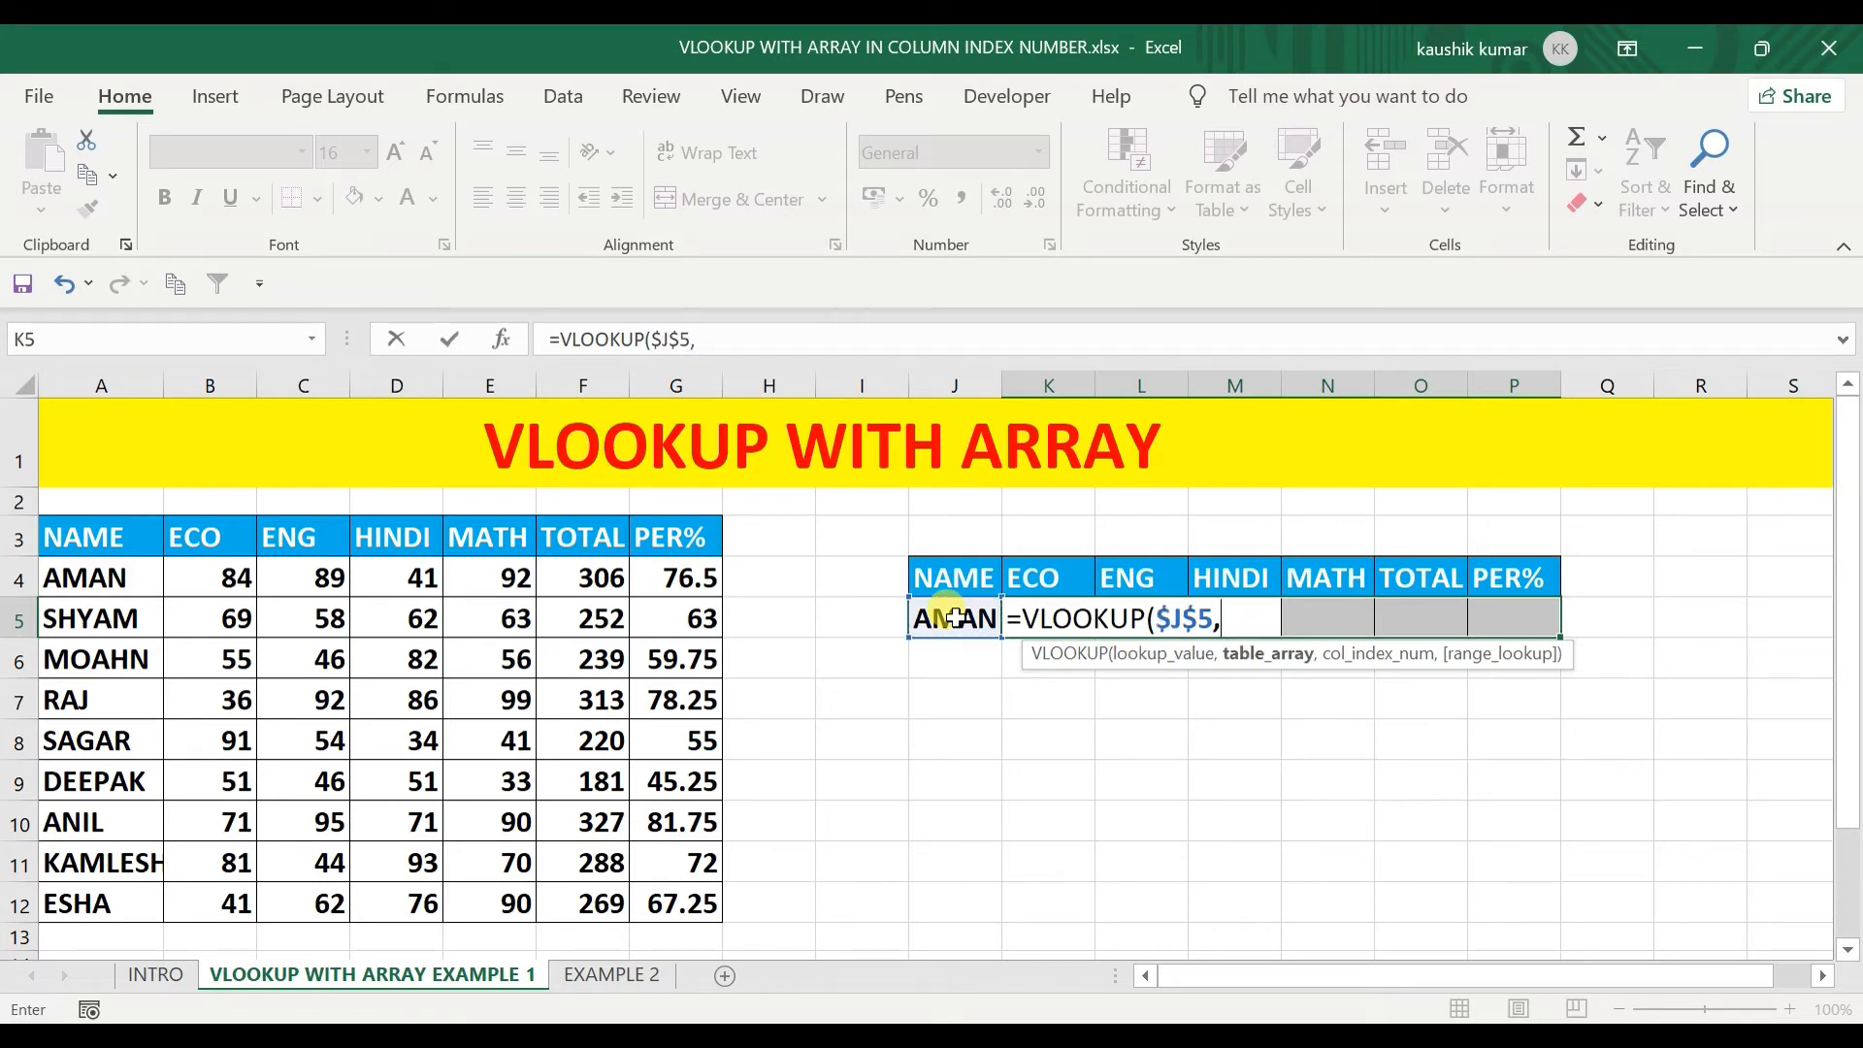
Set the VLOOKUP's table array to the whole marks table as the absolute range $A$3:$G$12.
{"action": "left_click", "coordinate": [82, 542]}
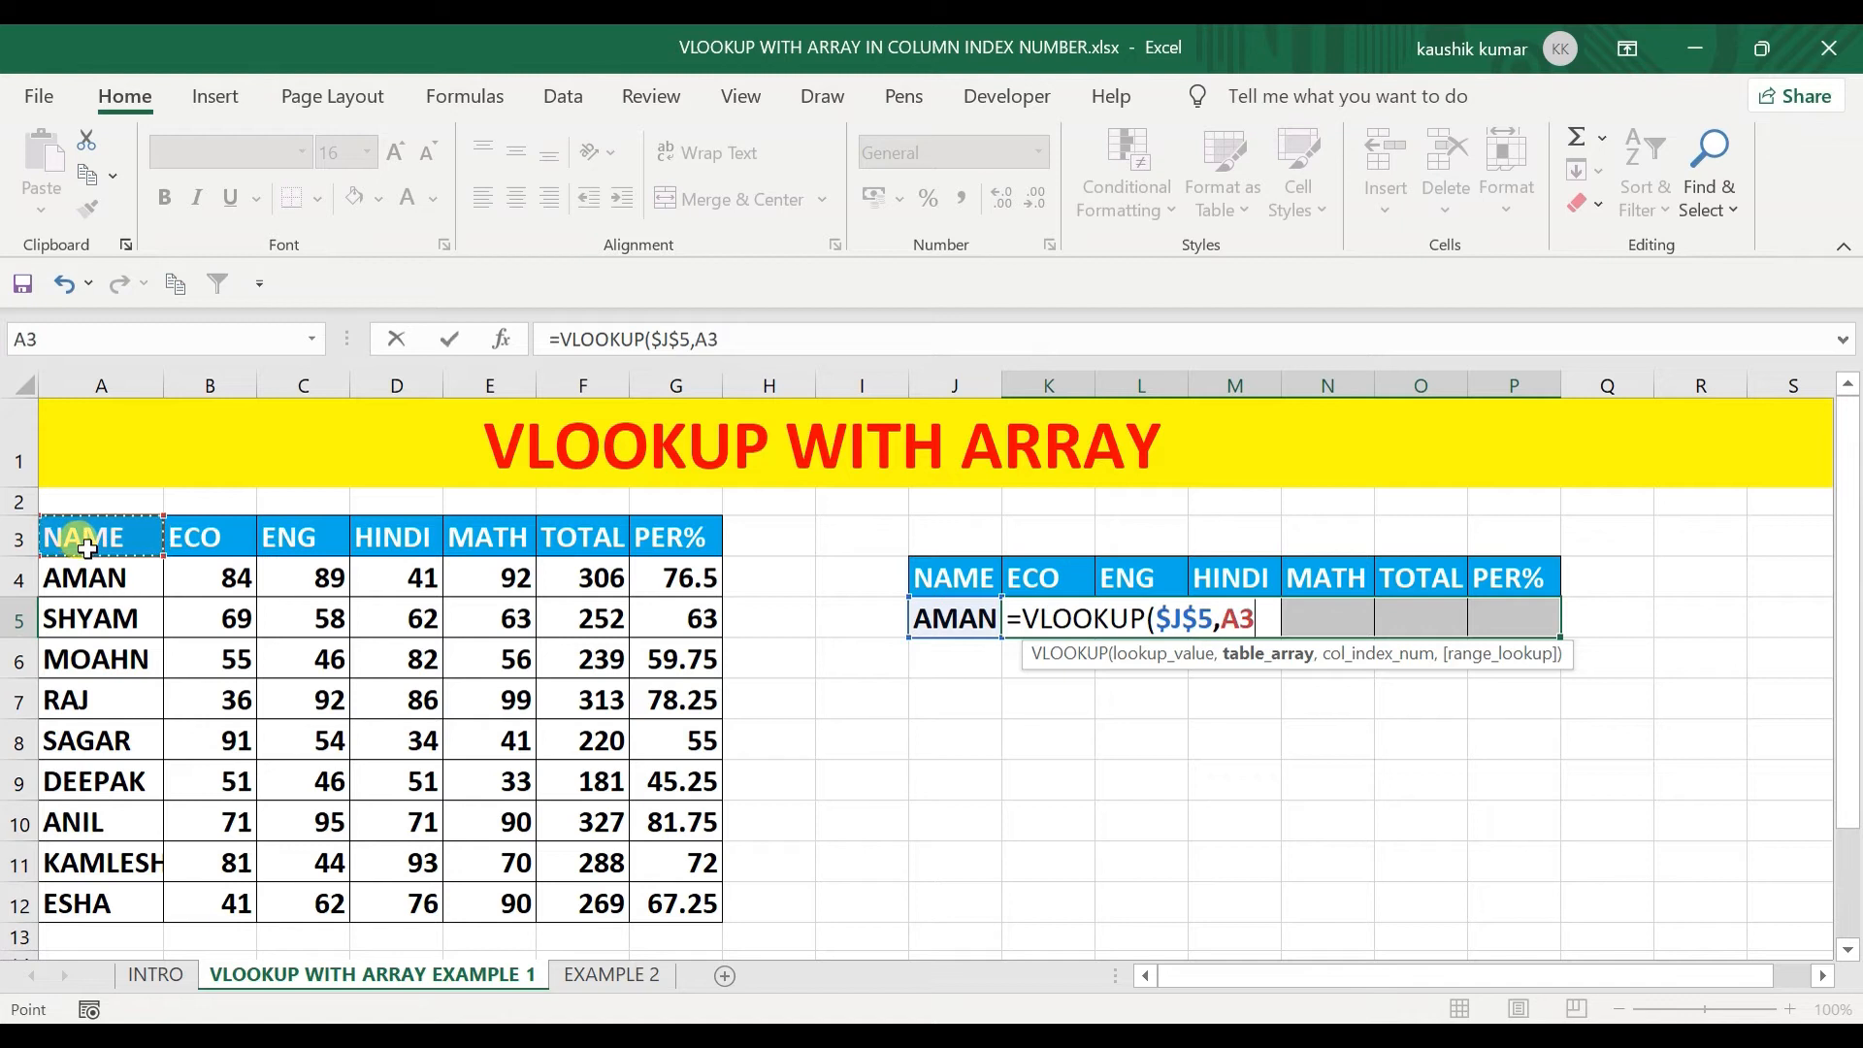
{"action": "key", "text": "ctrl+shift+Right"}
{"action": "key", "text": "ctrl+shift+Down"}
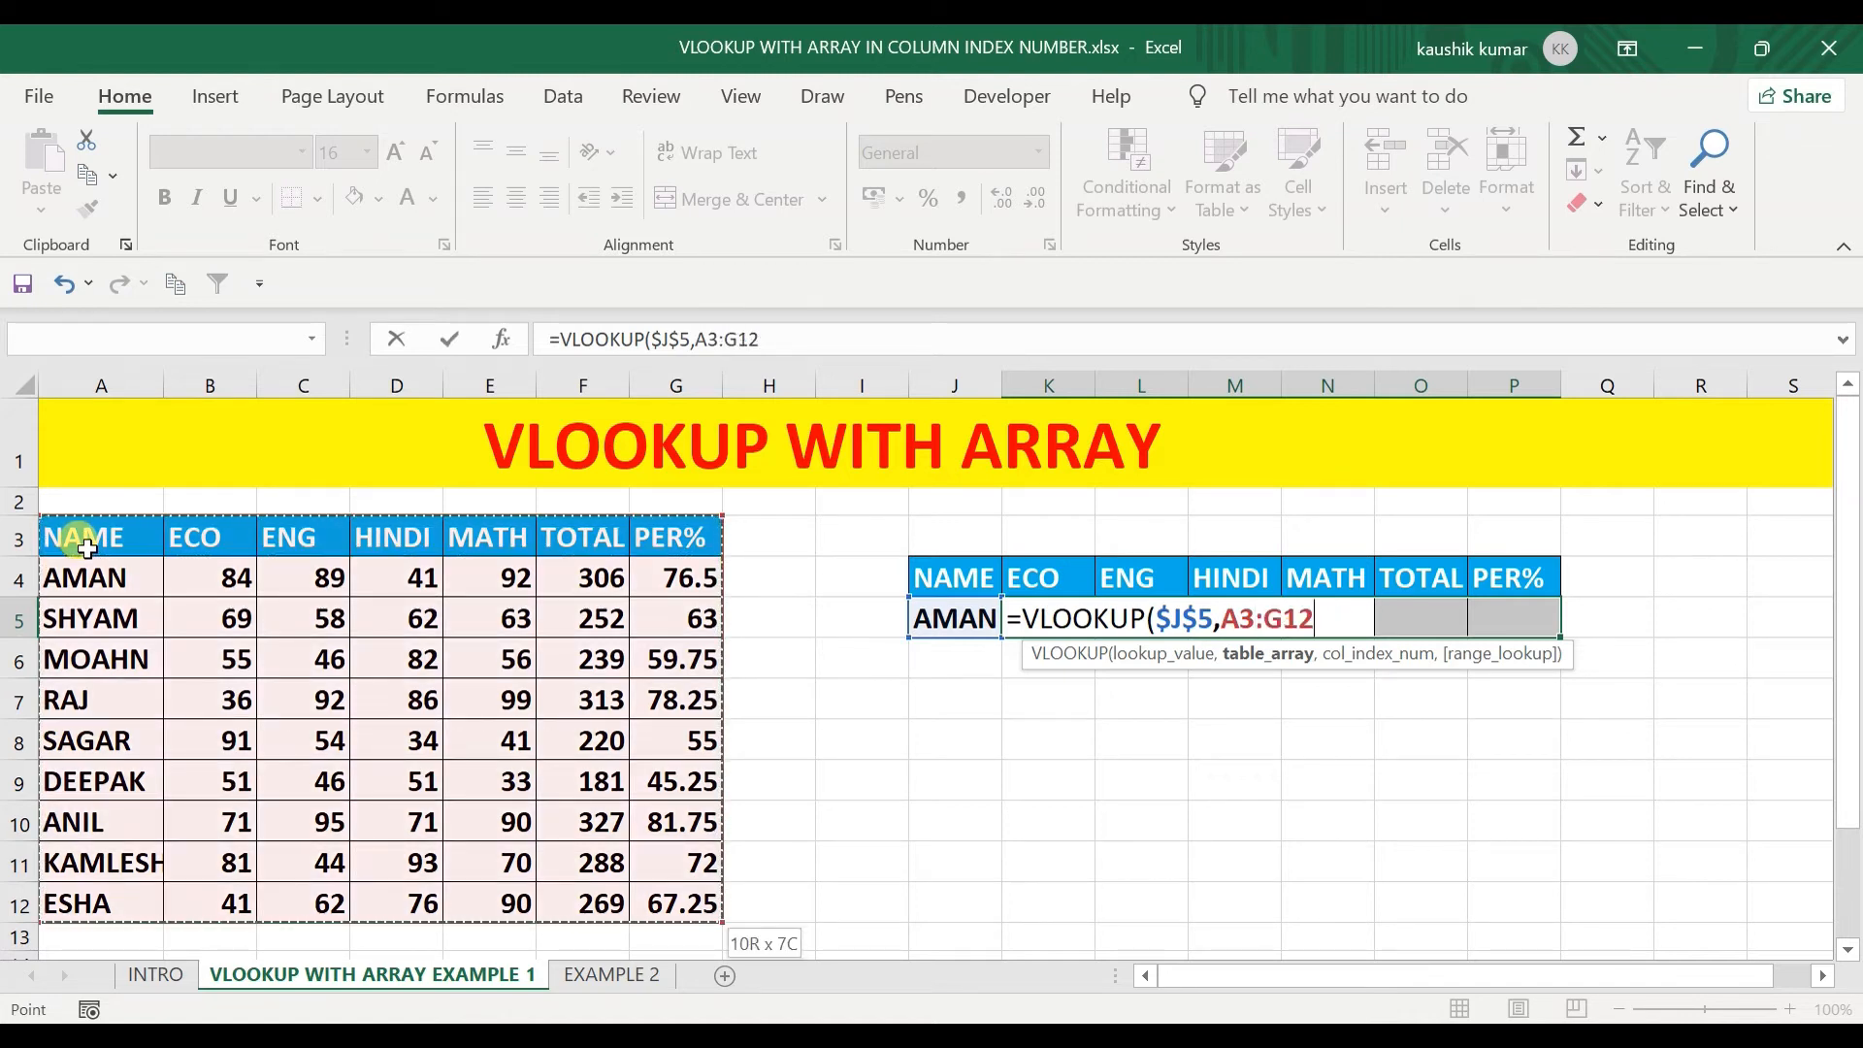
{"action": "key", "text": "F4"}
Supply {2,3,4,5,6,7} as column index numbers and 0 for exact match, entering the VLOOKUP as an array formula across K5:P5.
{"action": "type", "text": ",{"}
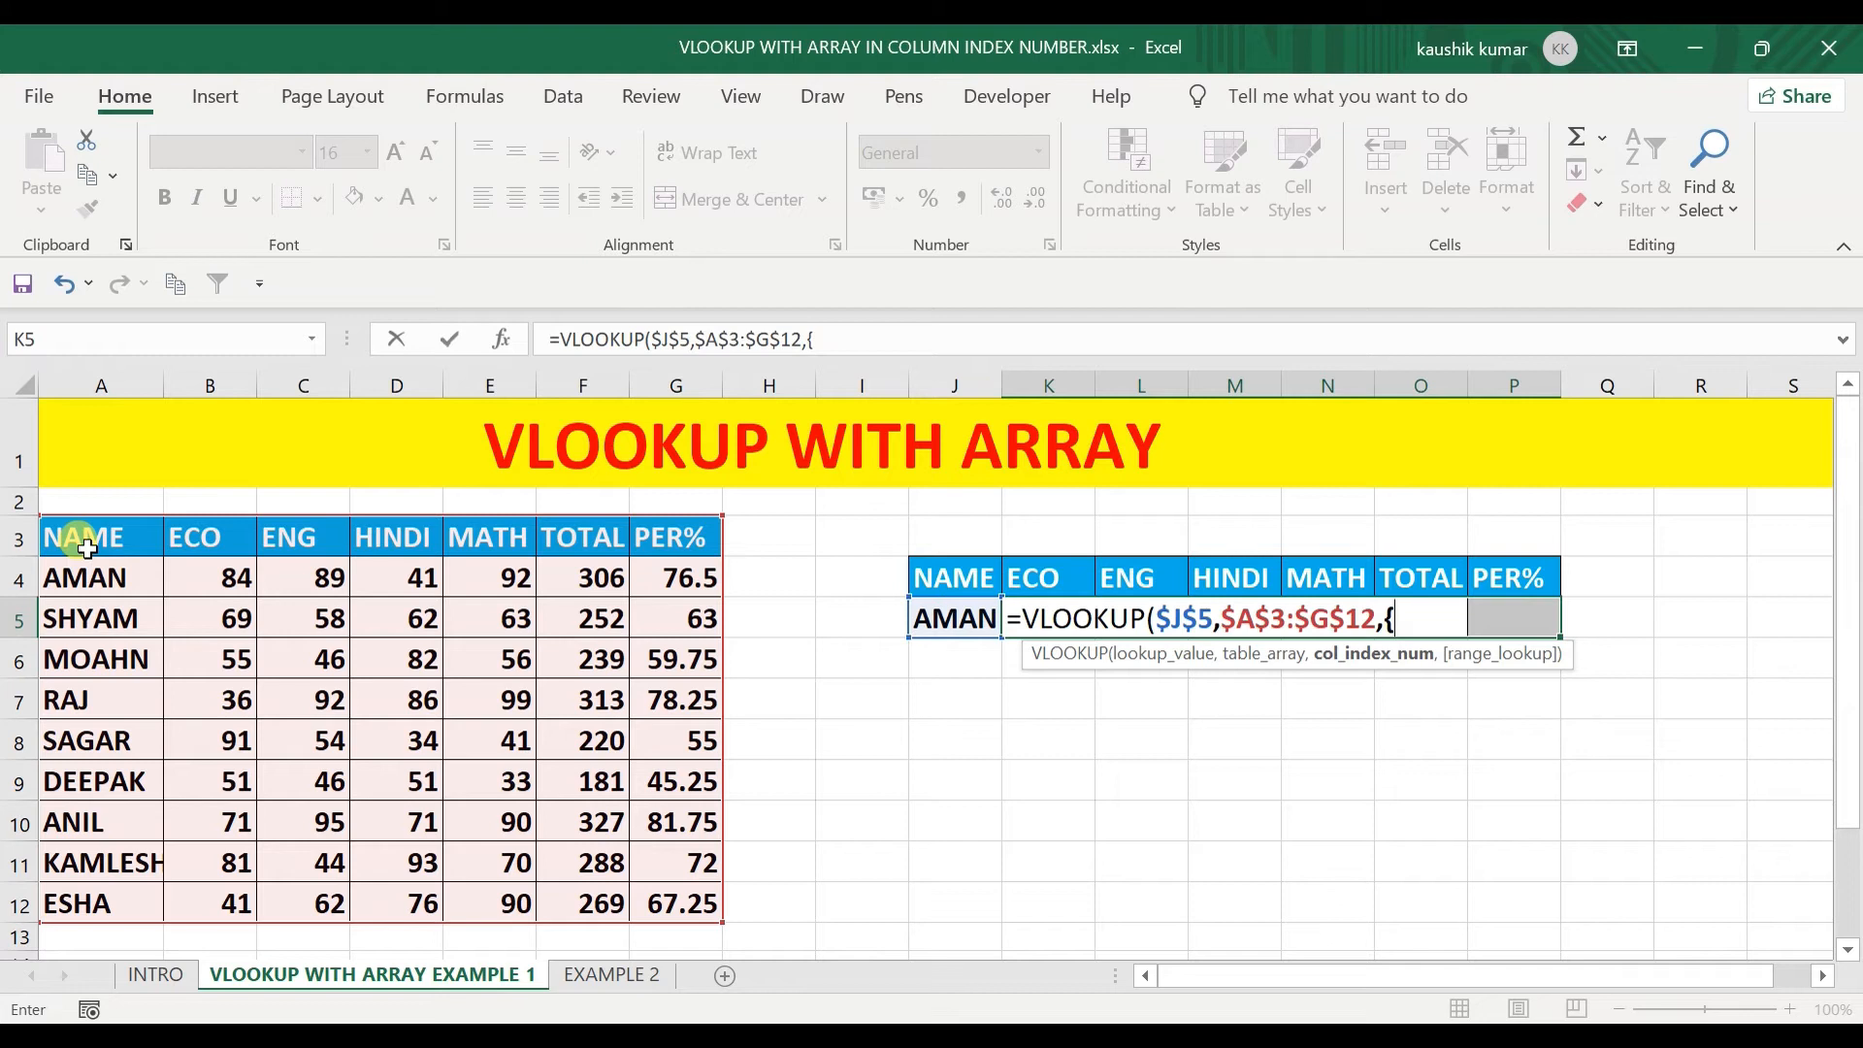
{"action": "type", "text": "2,3,4,5,"}
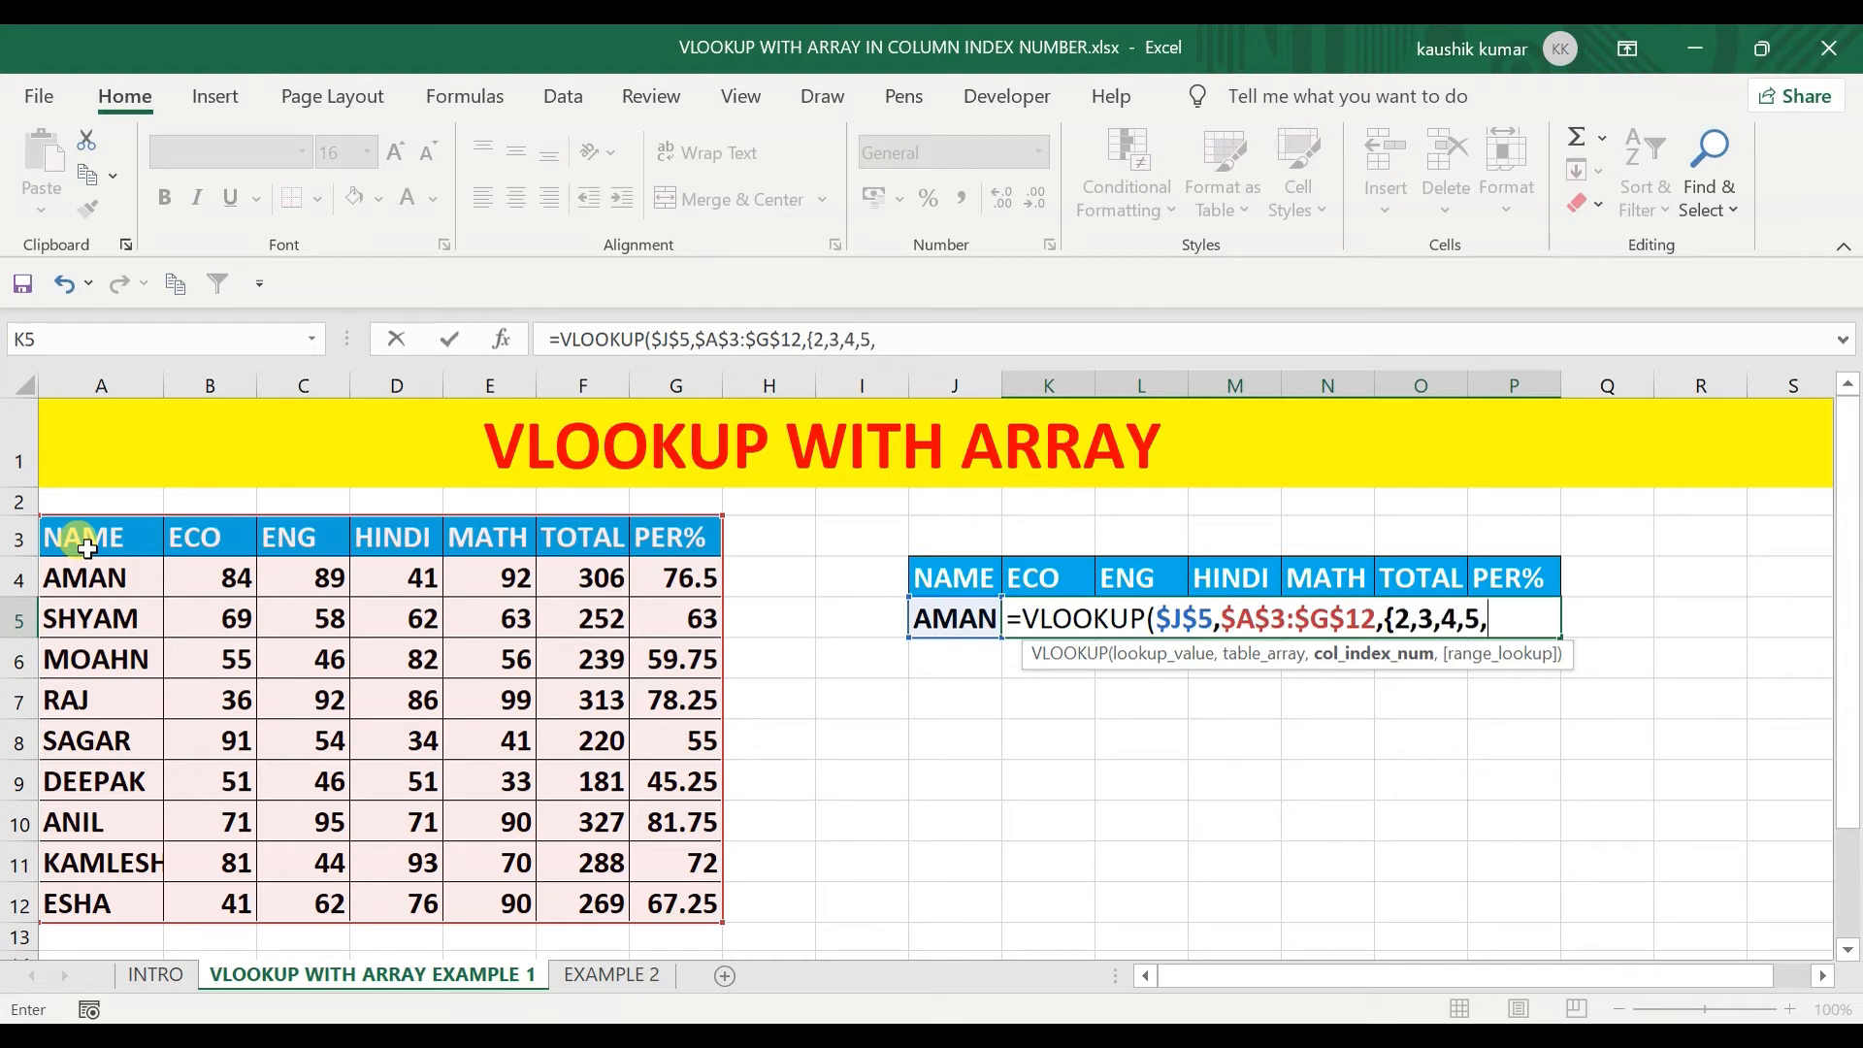
{"action": "type", "text": "6,7},"}
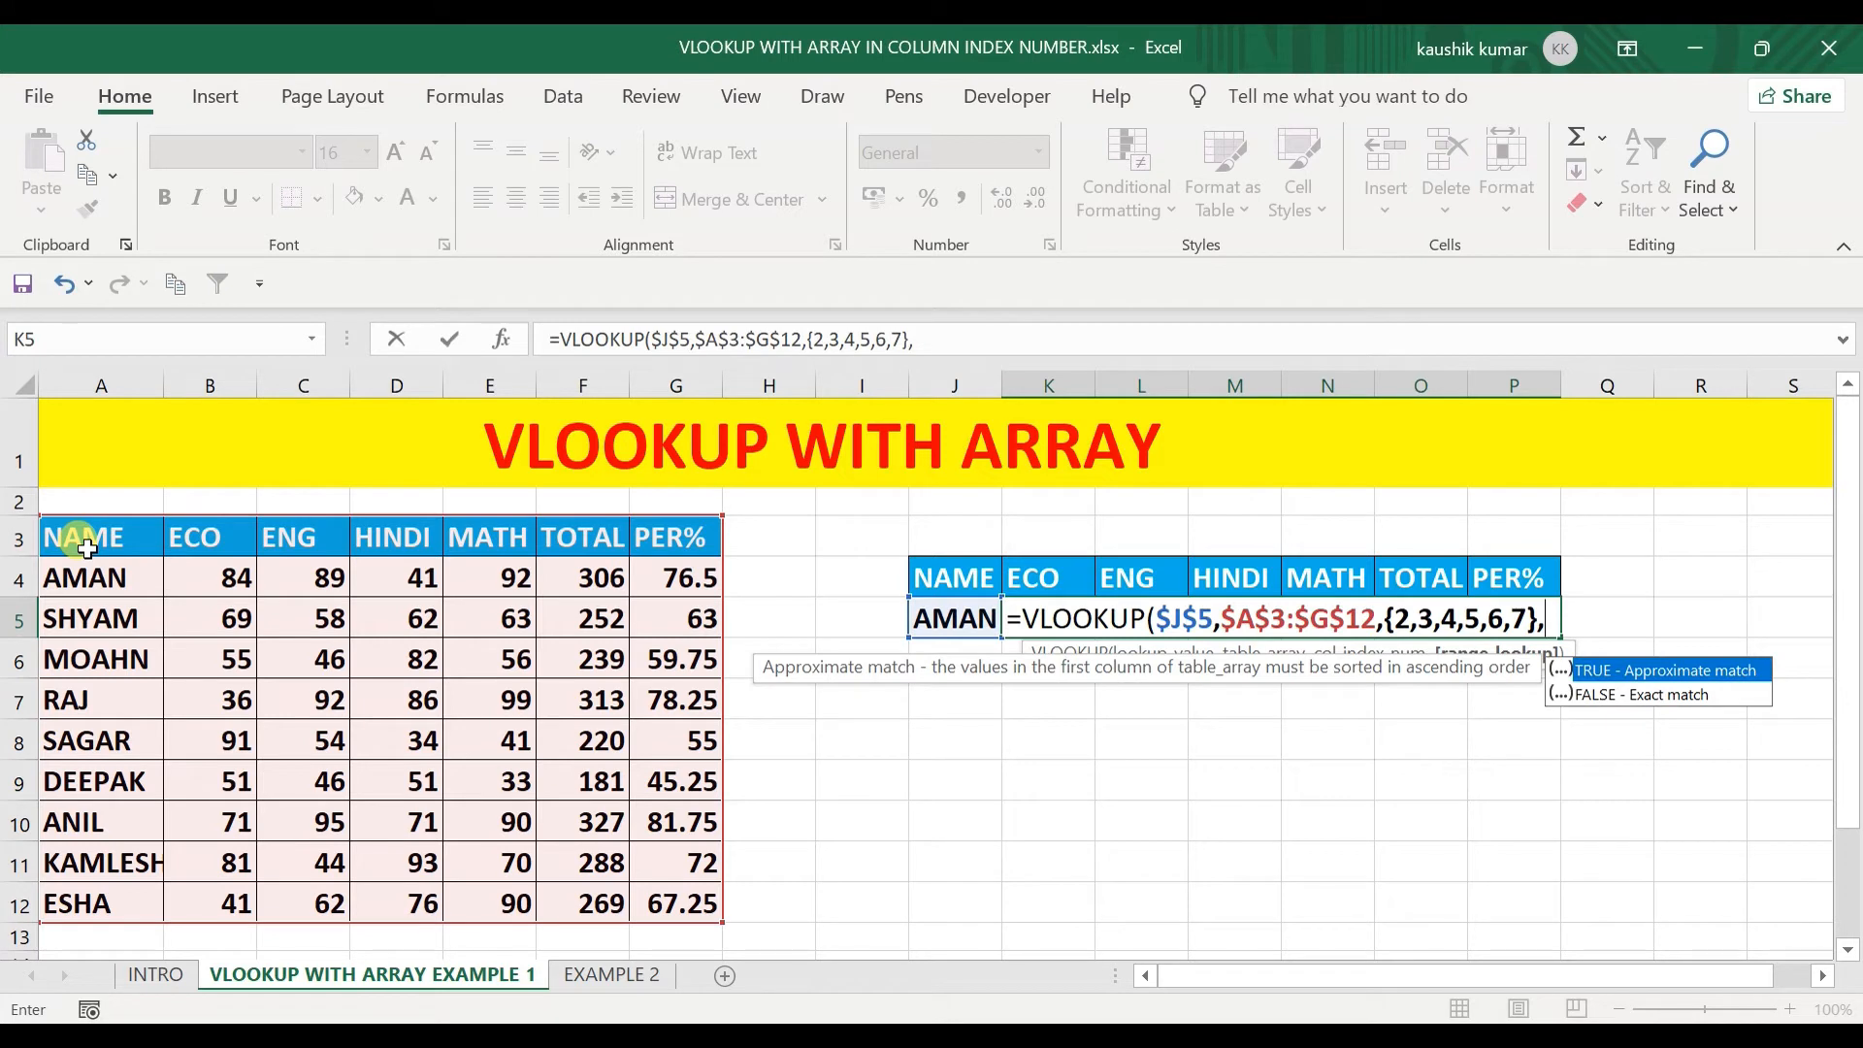
{"action": "type", "text": "0)"}
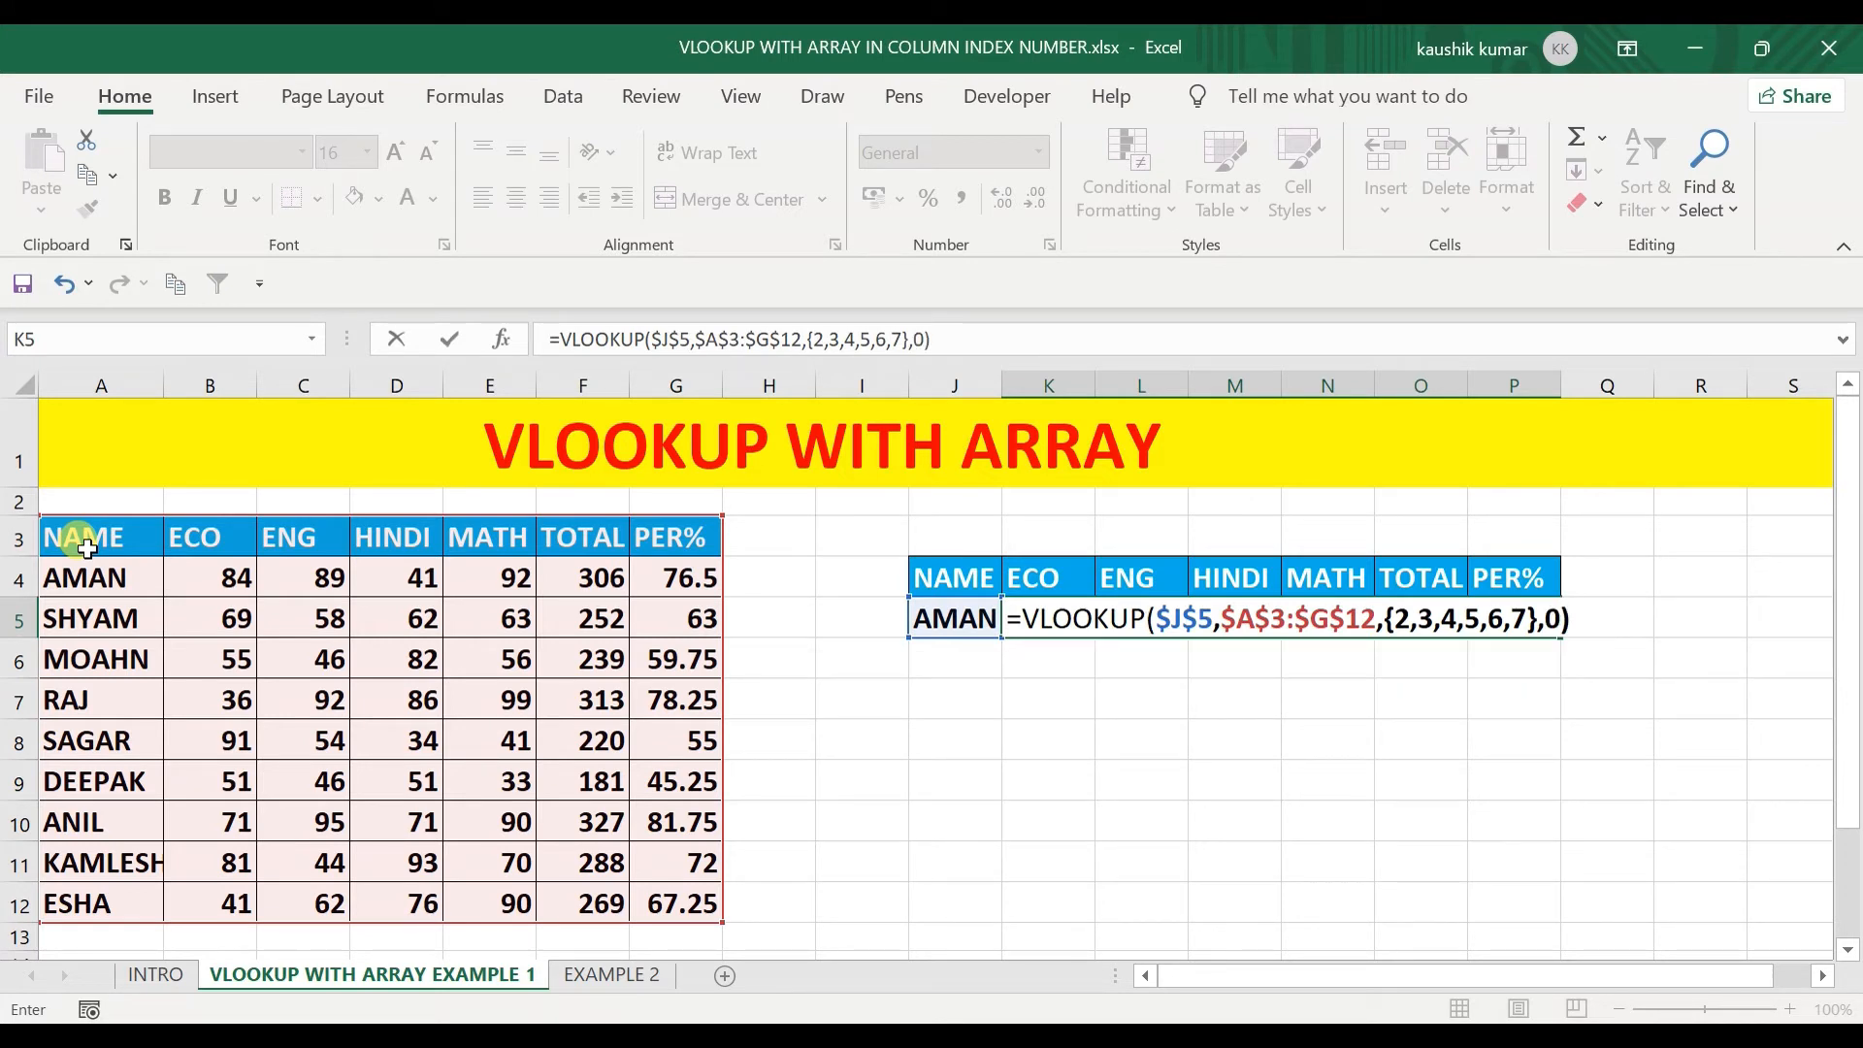
{"action": "key", "text": "ctrl+shift+Return"}
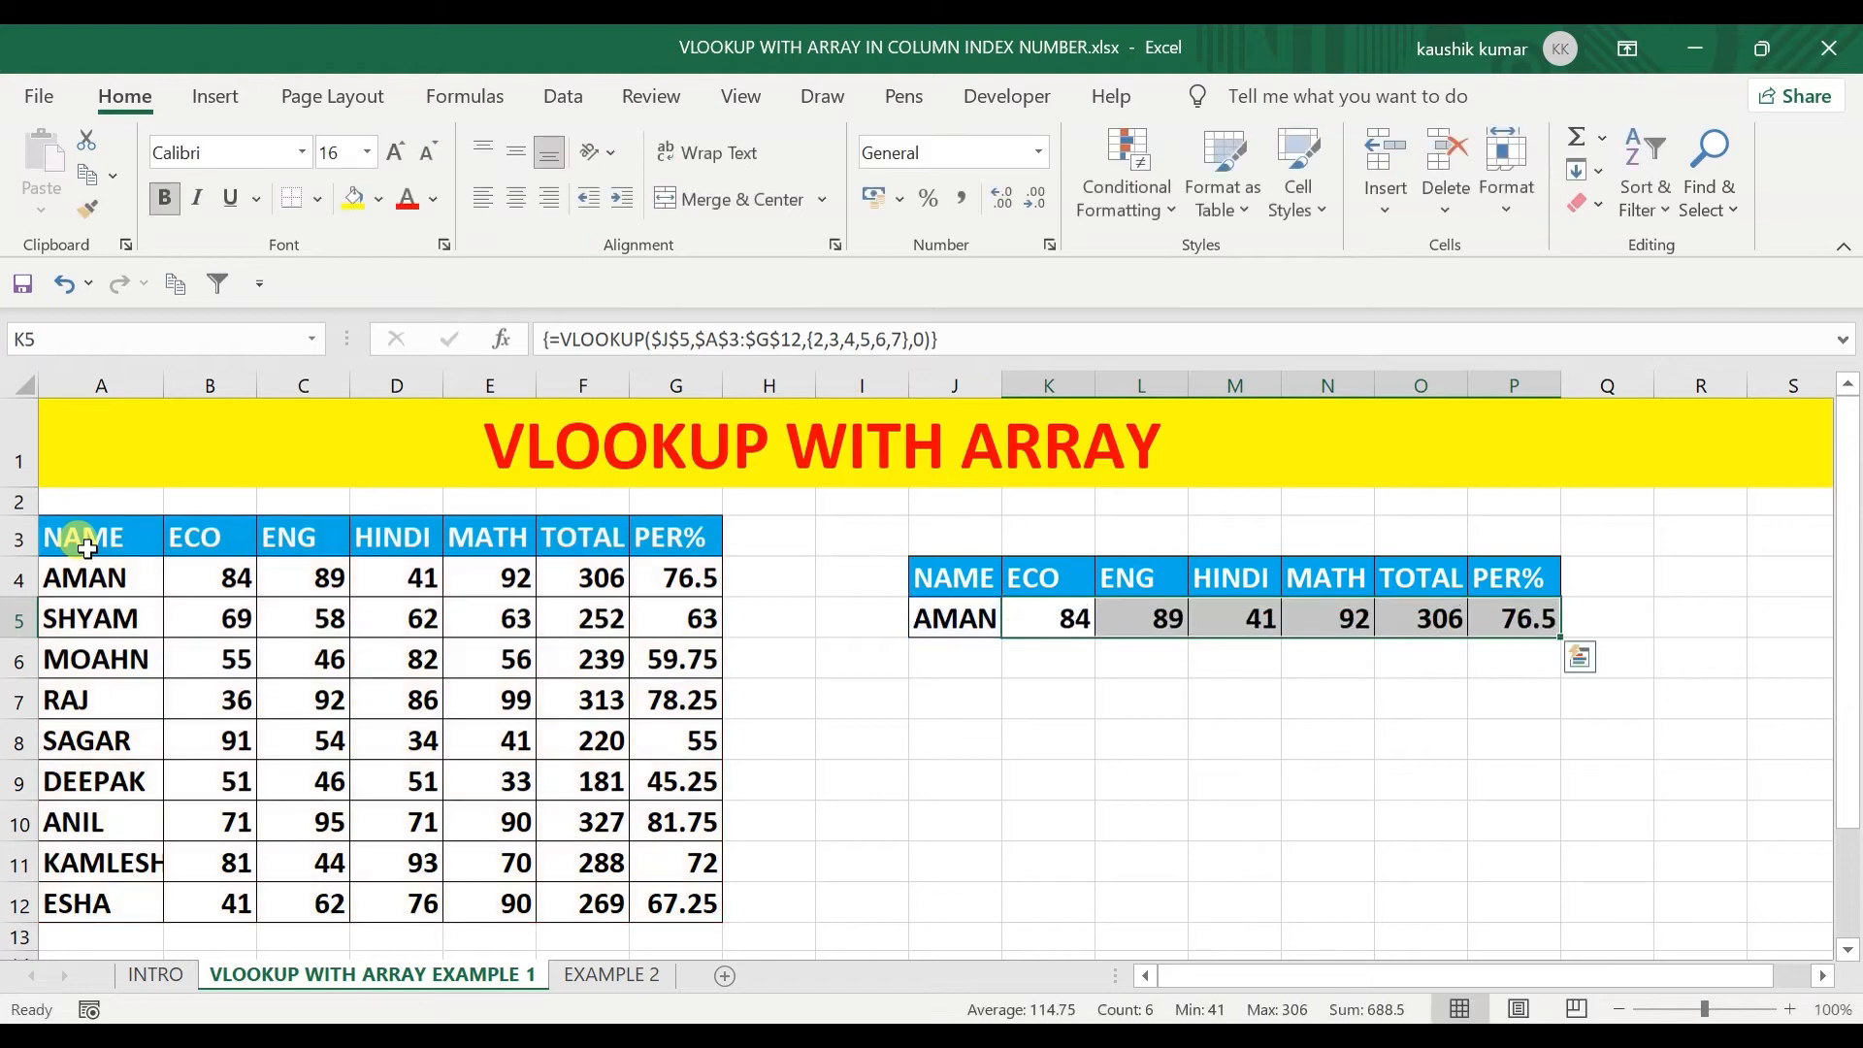
Inspect the array formula in the individual result cells and across the whole range K5:P5.
{"action": "key", "text": "Right"}
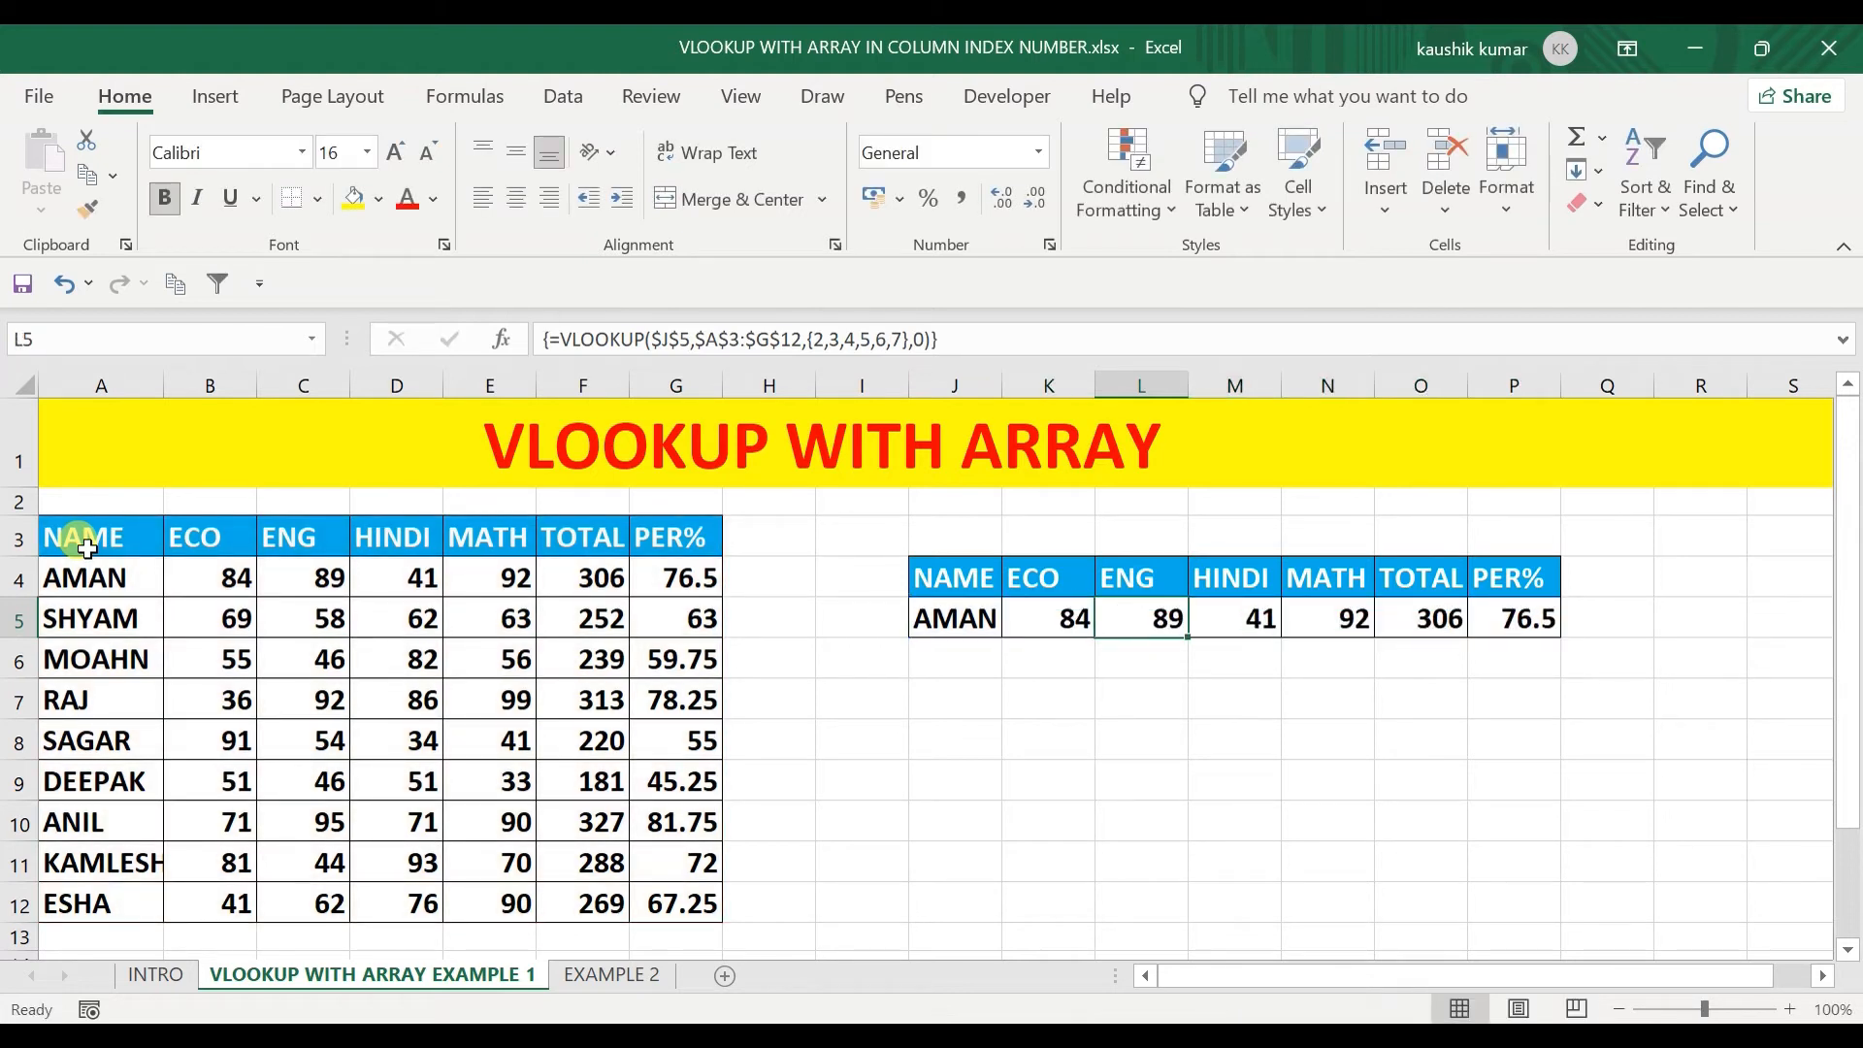
{"action": "key", "text": "Left"}
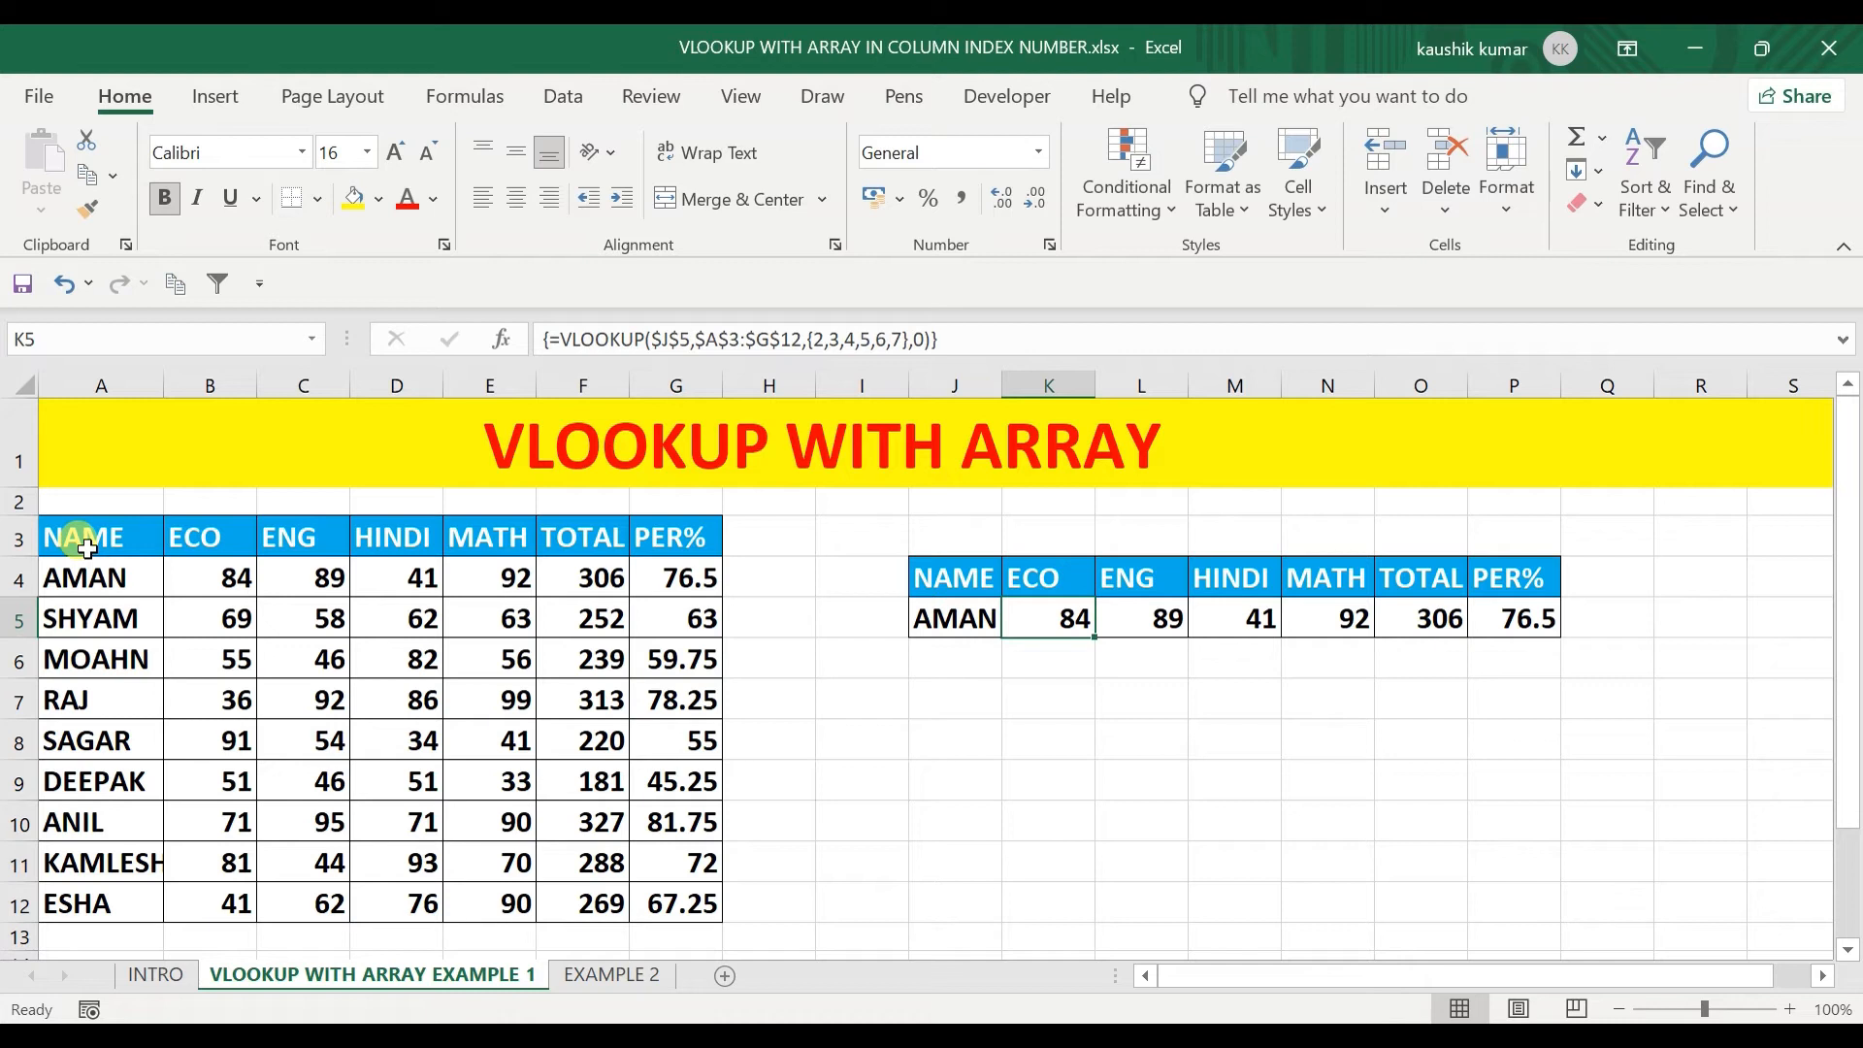
{"action": "key", "text": "Right"}
{"action": "key", "text": "Right"}
{"action": "key", "text": "Right"}
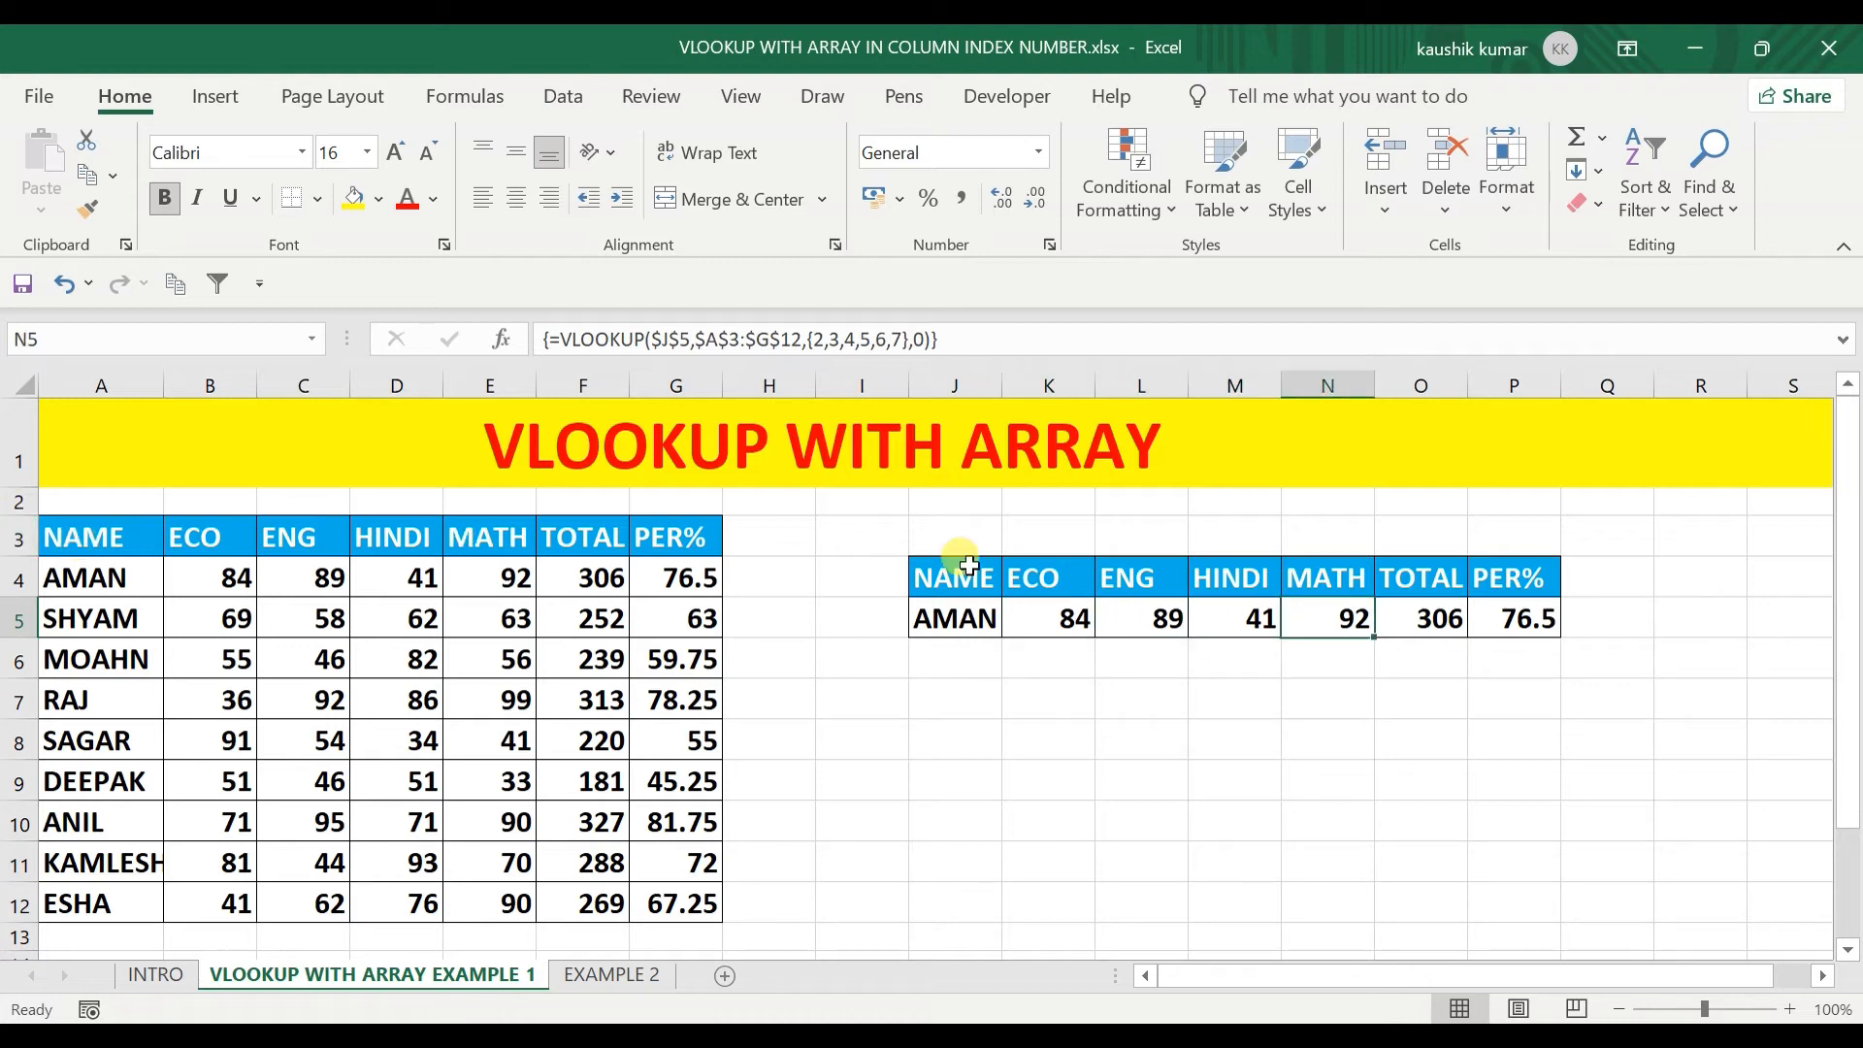
{"action": "left_click_drag", "start_coordinate": [1044, 631], "coordinate": [1541, 625]}
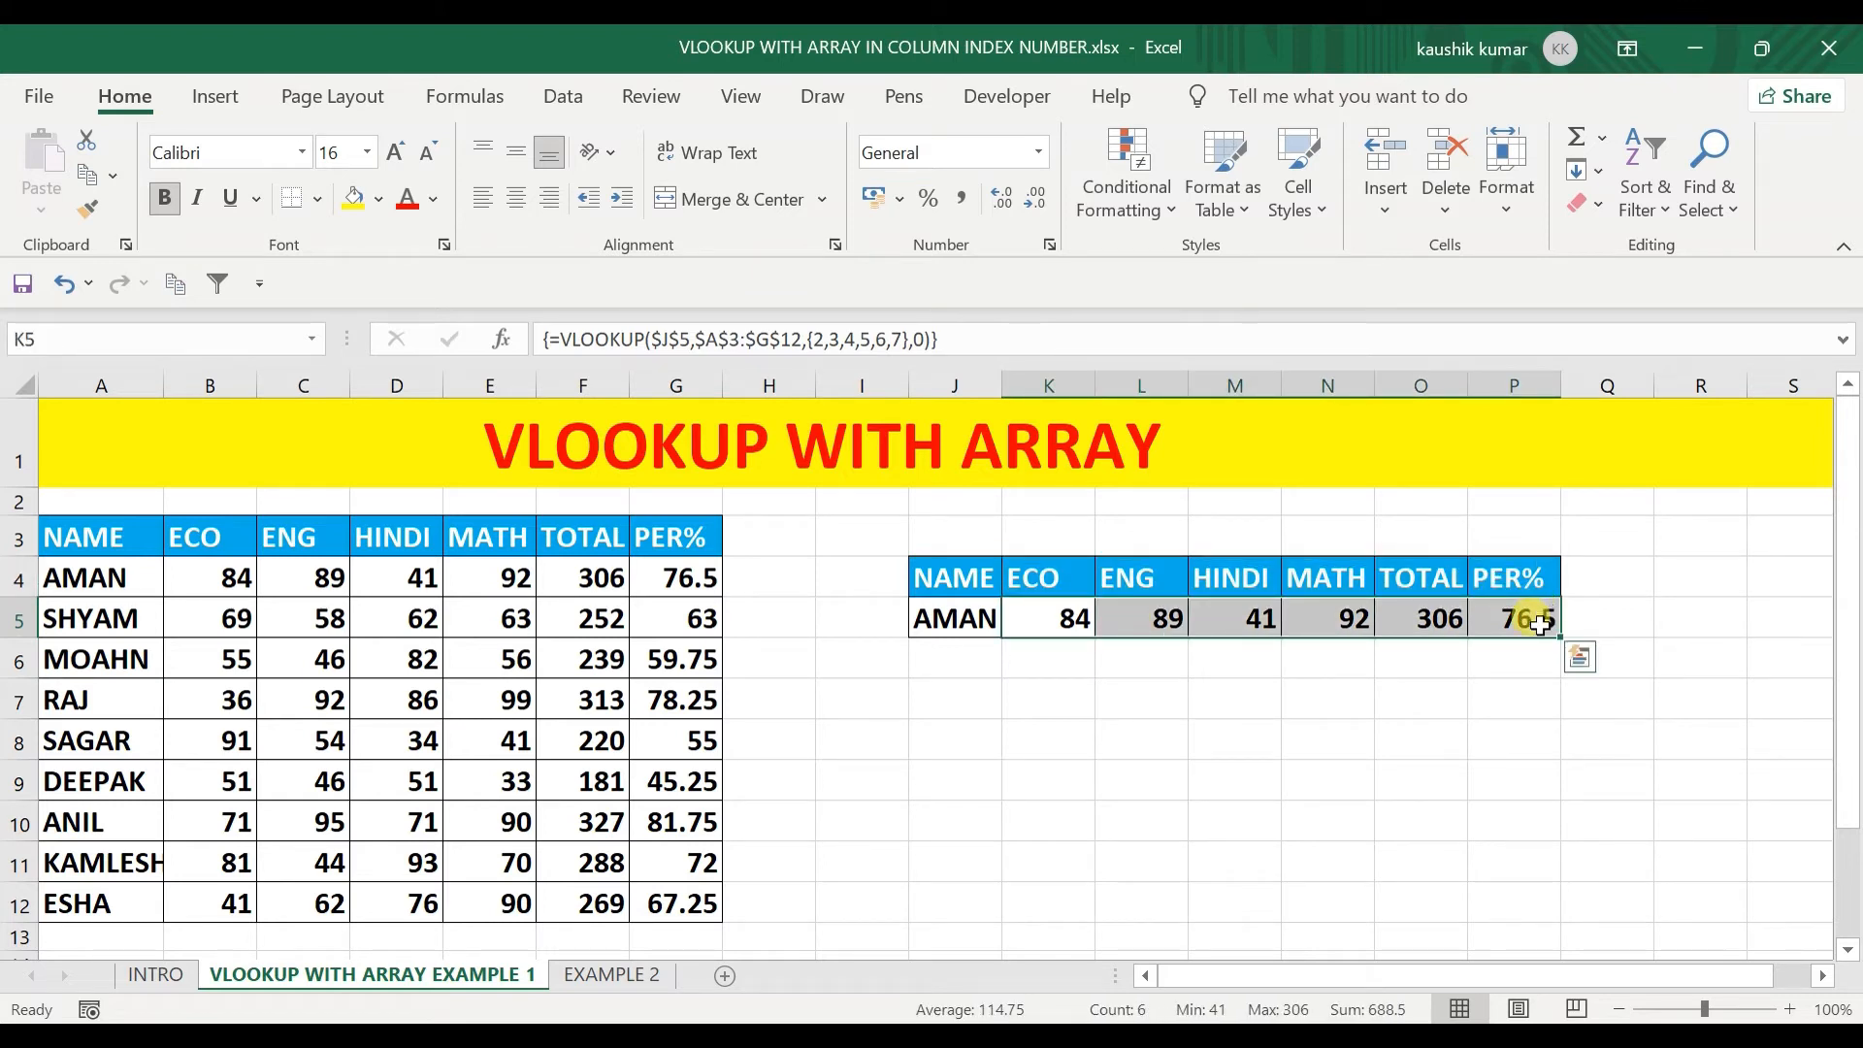
{"action": "left_click", "coordinate": [1203, 733]}
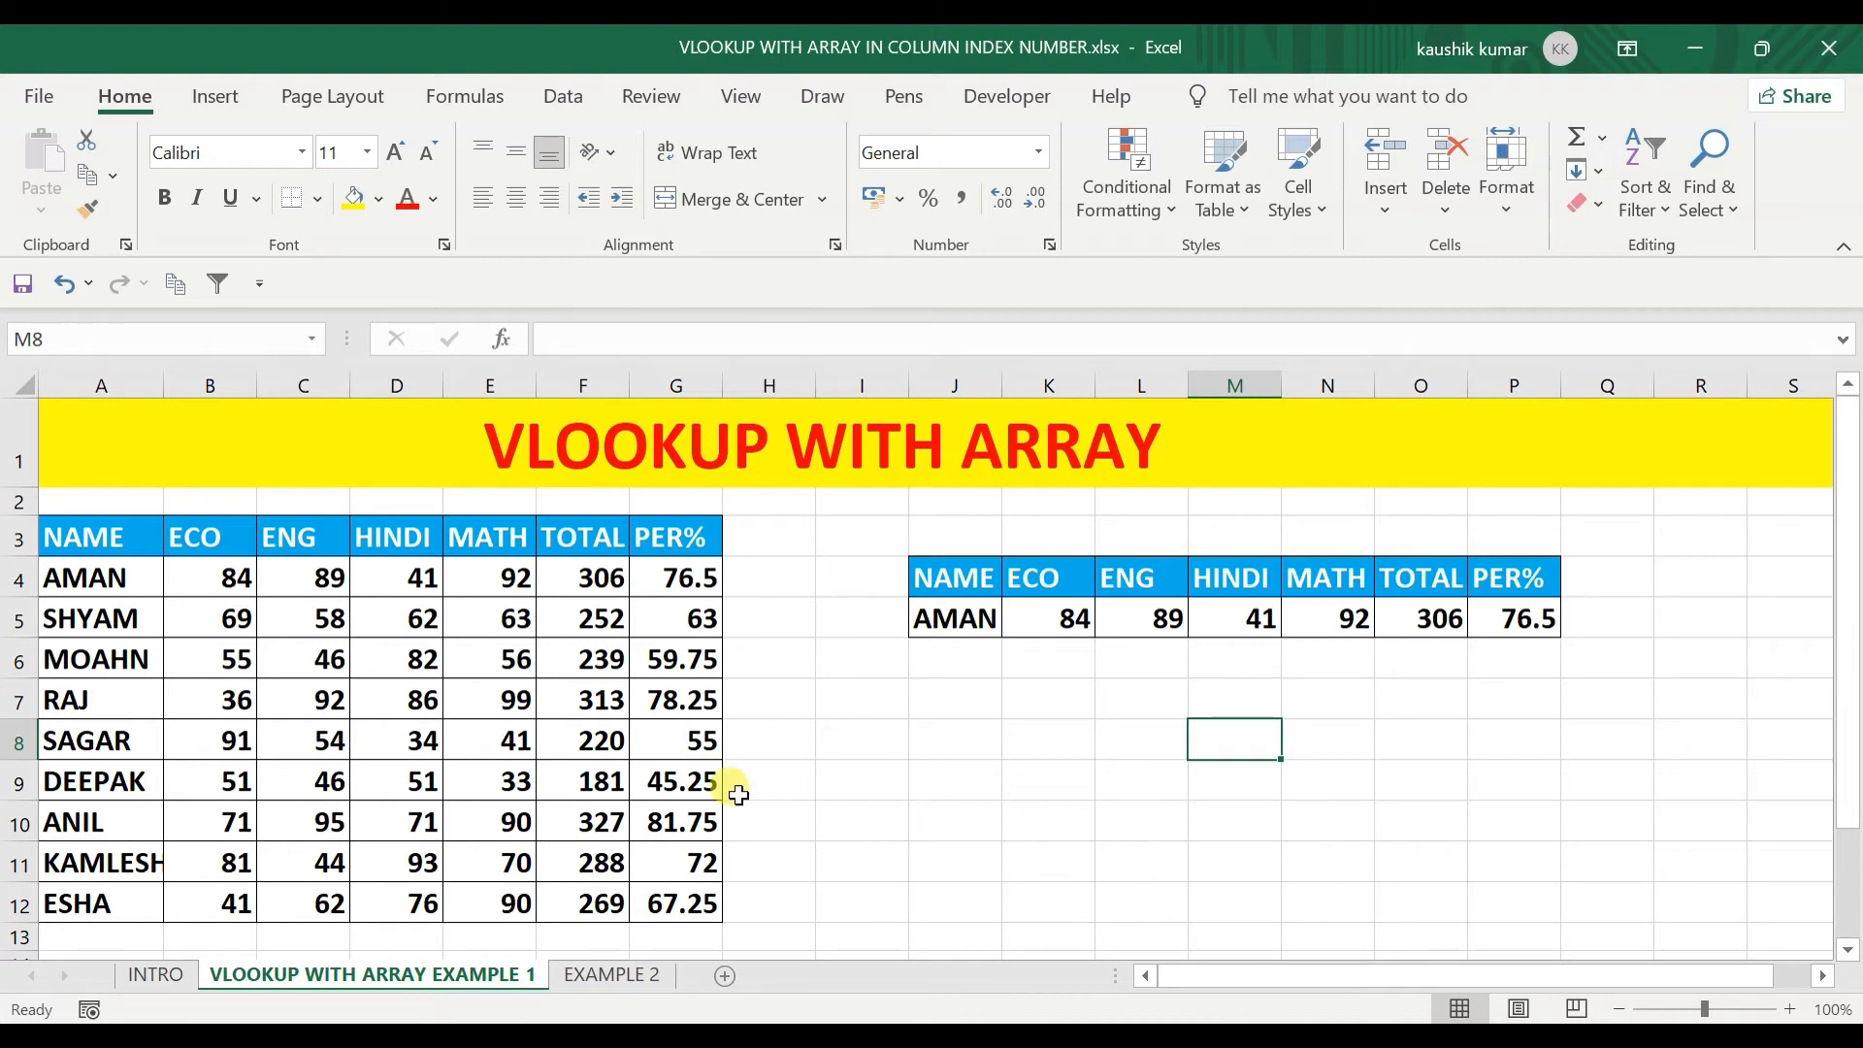
Compare the horizontal results on the VLOOKUP WITH ARRAY EXAMPLE 1 sheet with the vertical layout in L4:L9 on EXAMPLE 2, ending on EXAMPLE 2.
{"action": "left_click", "coordinate": [623, 969]}
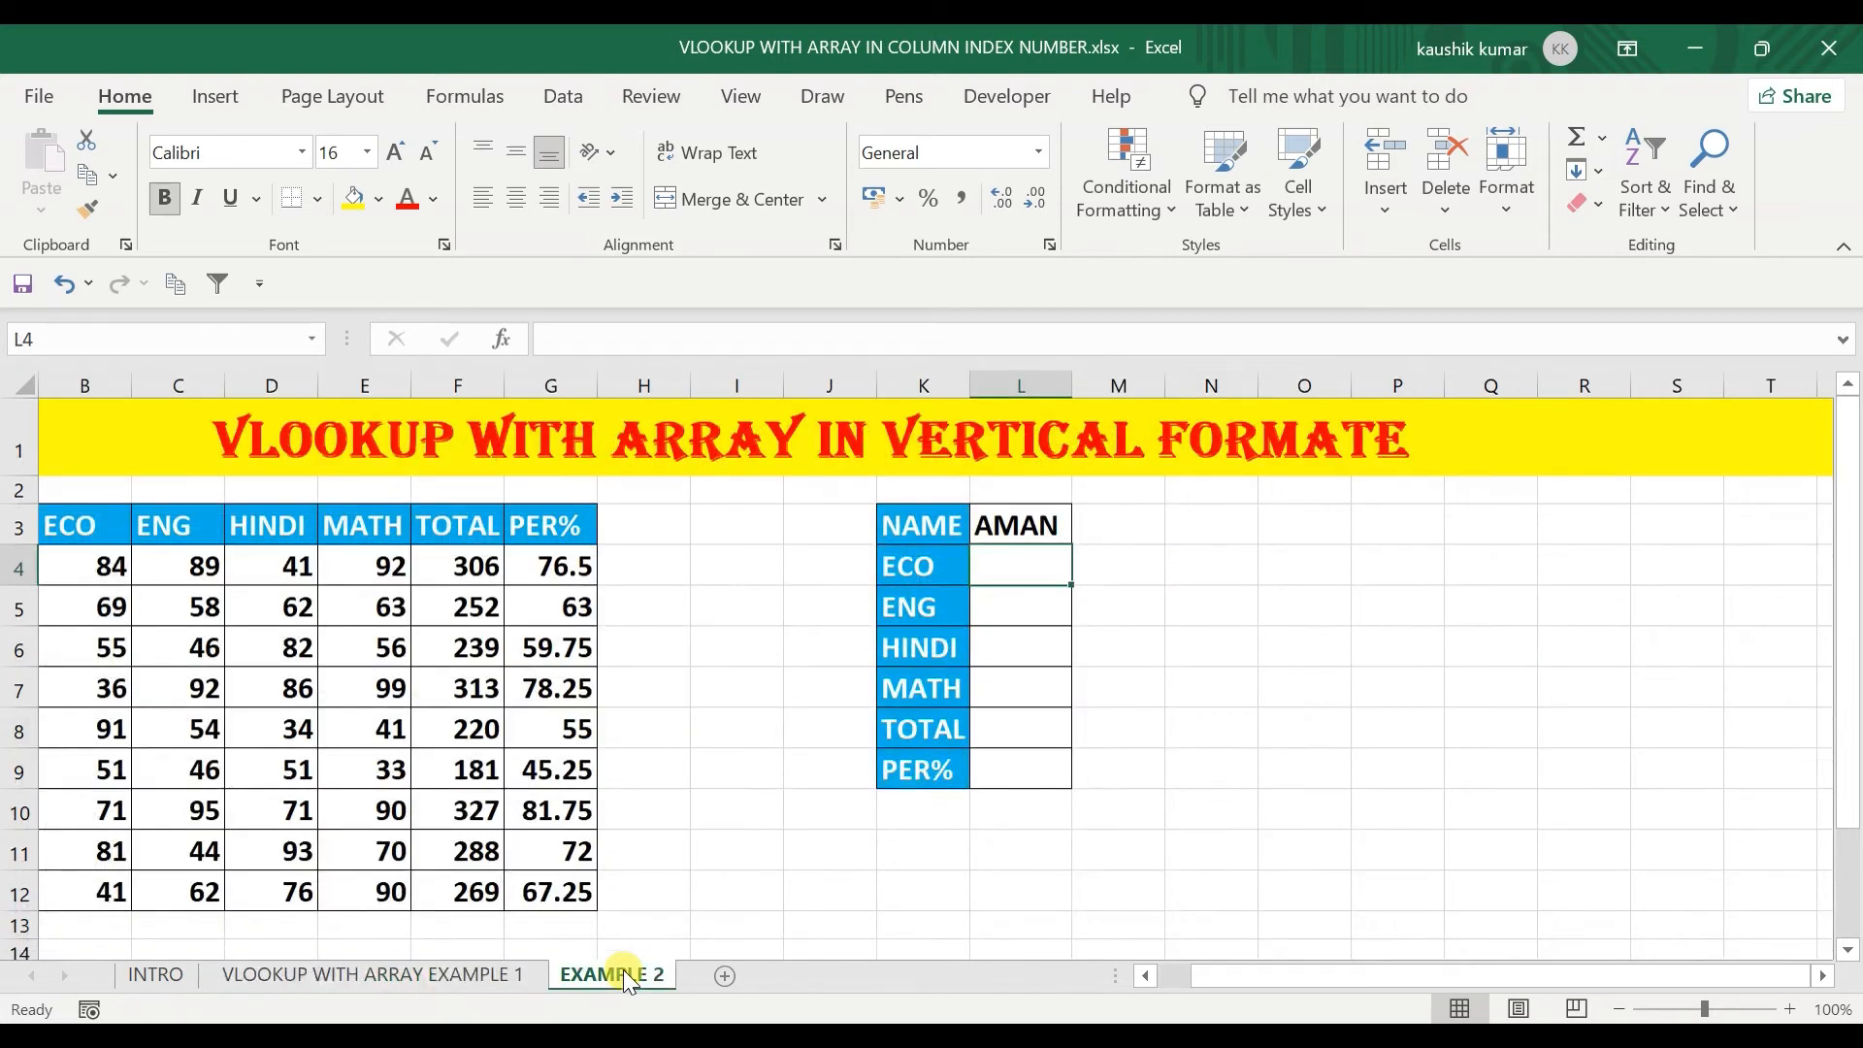
{"action": "left_click", "coordinate": [497, 974]}
{"action": "left_click_drag", "start_coordinate": [1022, 617], "coordinate": [1536, 611]}
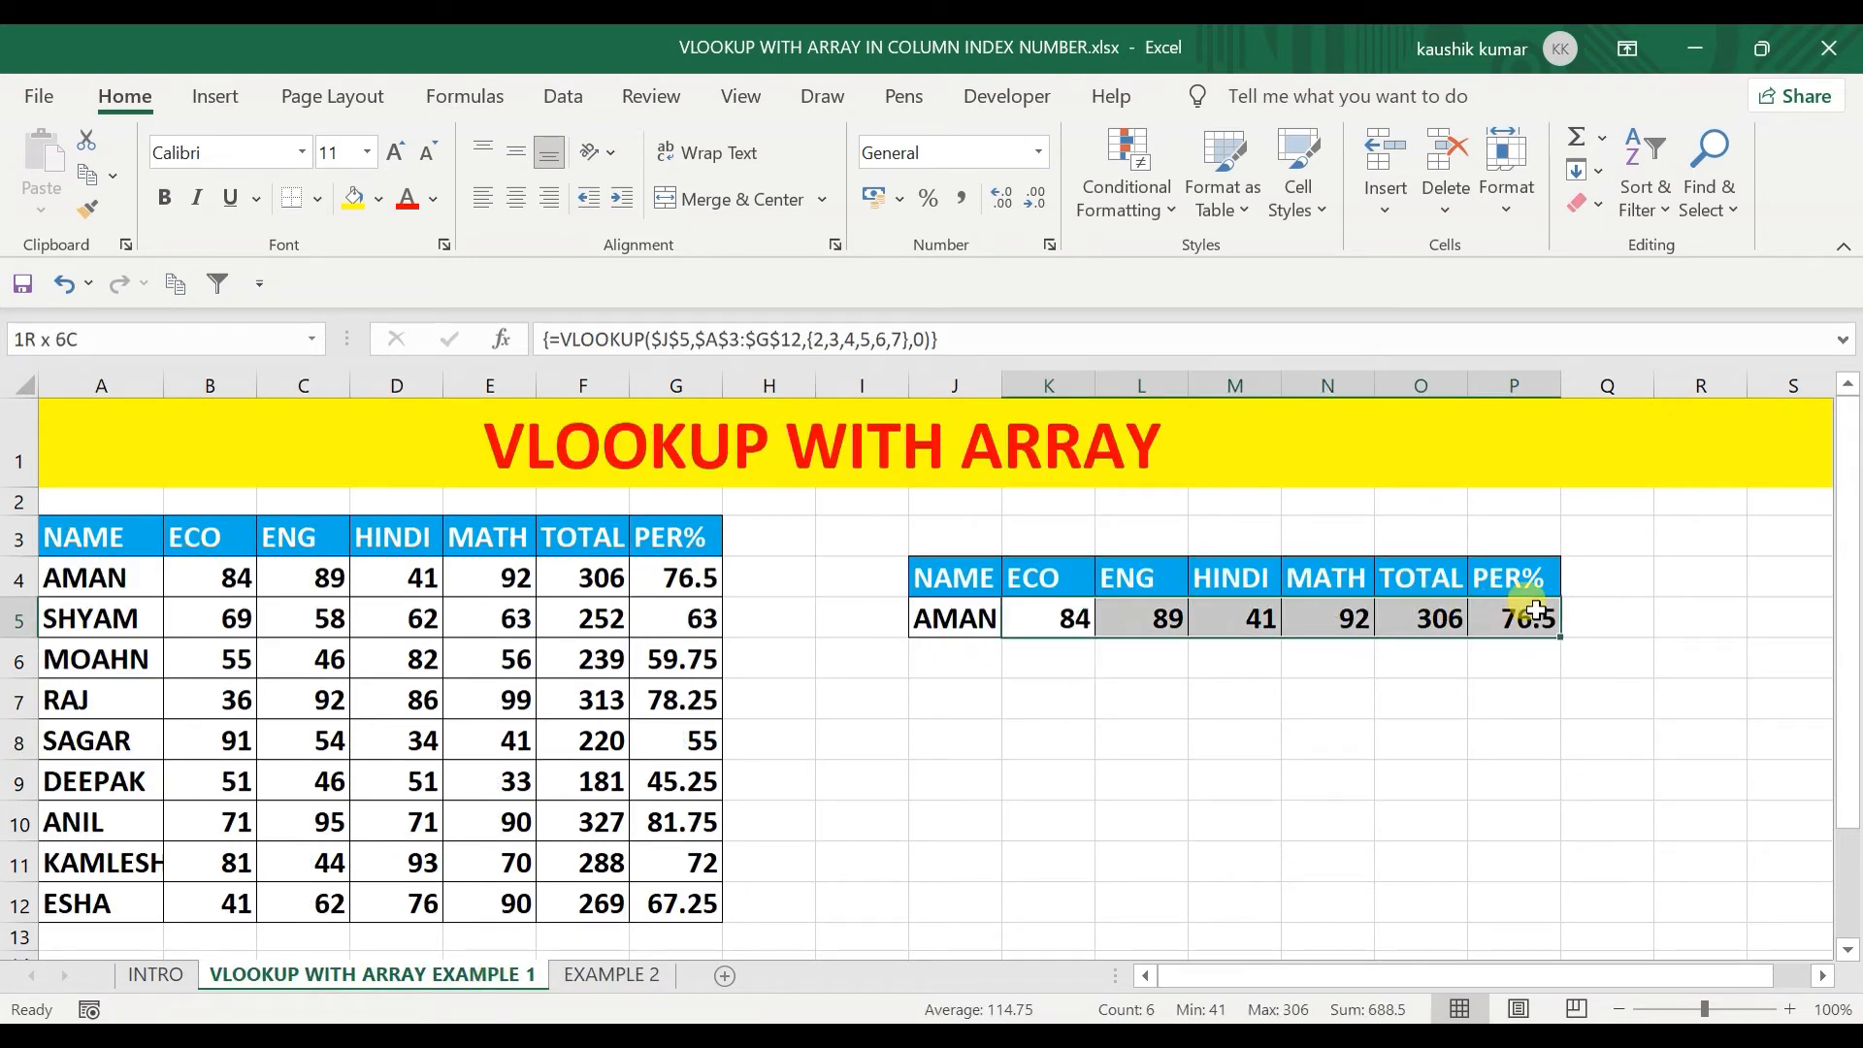
{"action": "left_click", "coordinate": [982, 729]}
{"action": "left_click", "coordinate": [614, 974]}
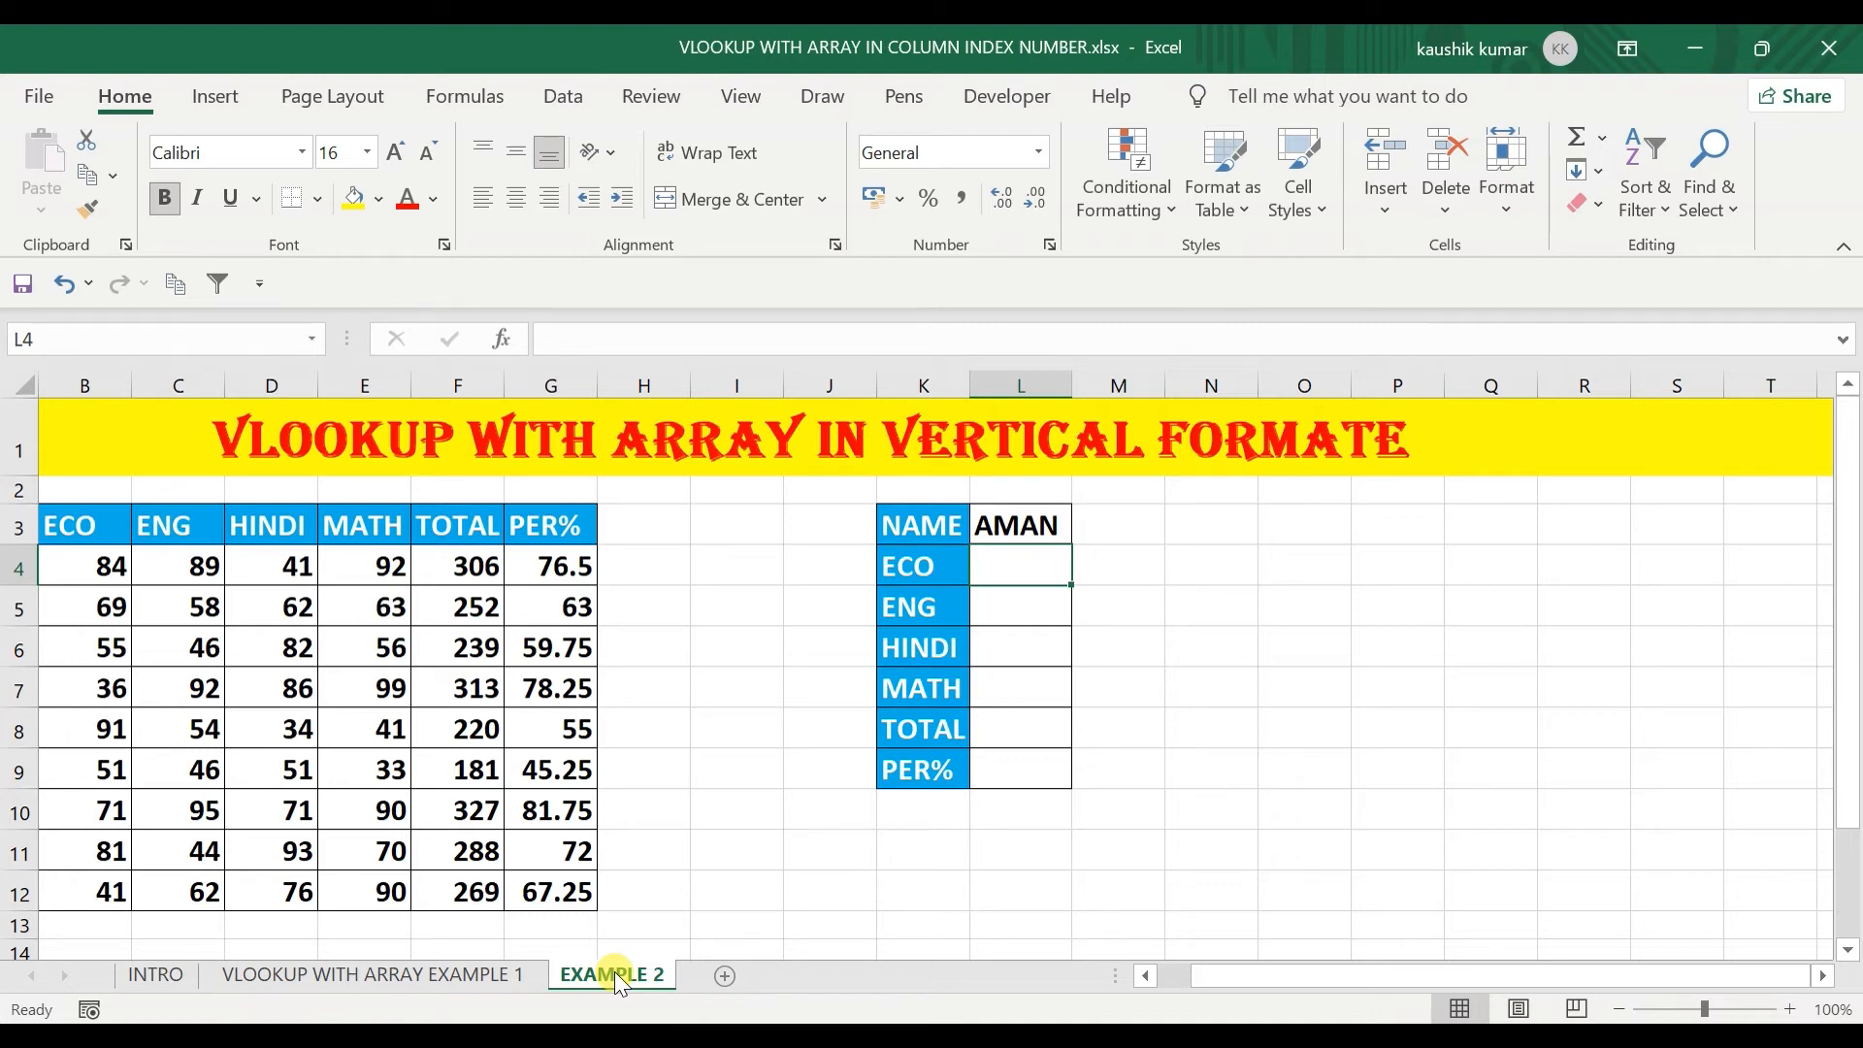
{"action": "left_click_drag", "start_coordinate": [1010, 561], "coordinate": [1022, 762]}
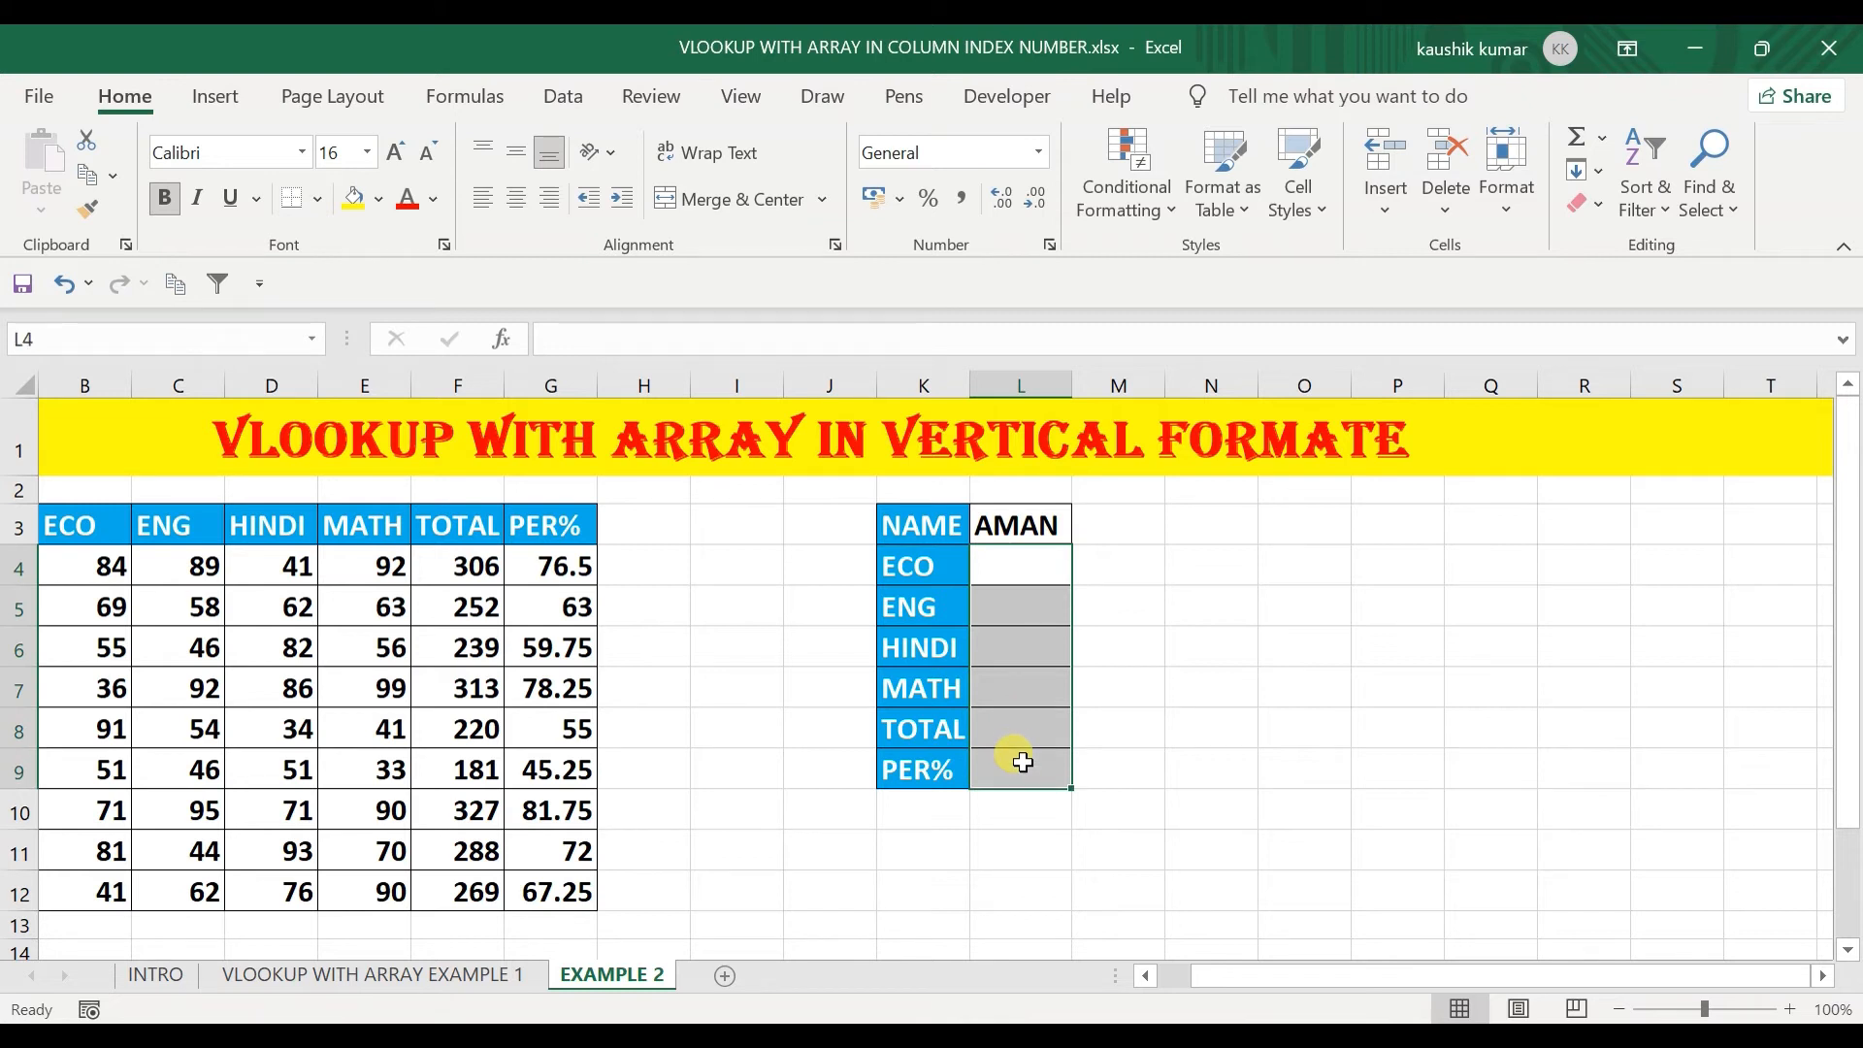
{"action": "left_click", "coordinate": [453, 981]}
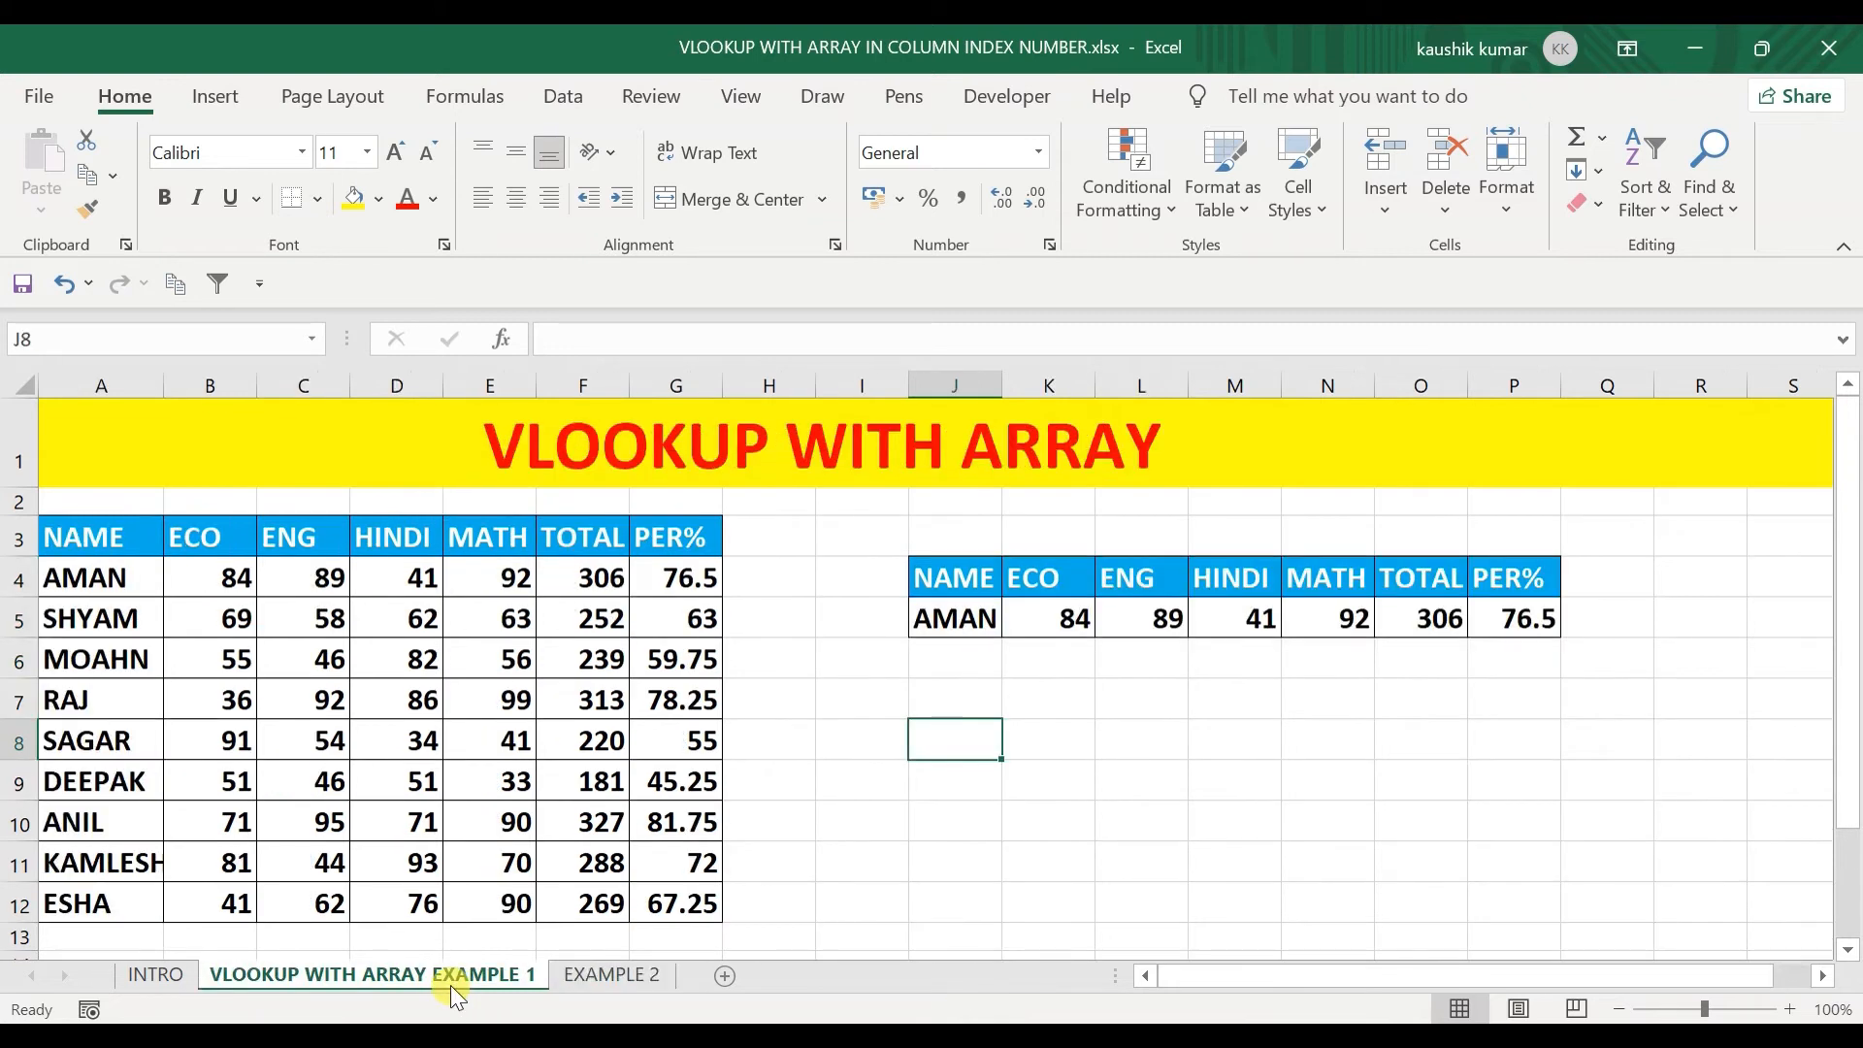
{"action": "left_click", "coordinate": [591, 975]}
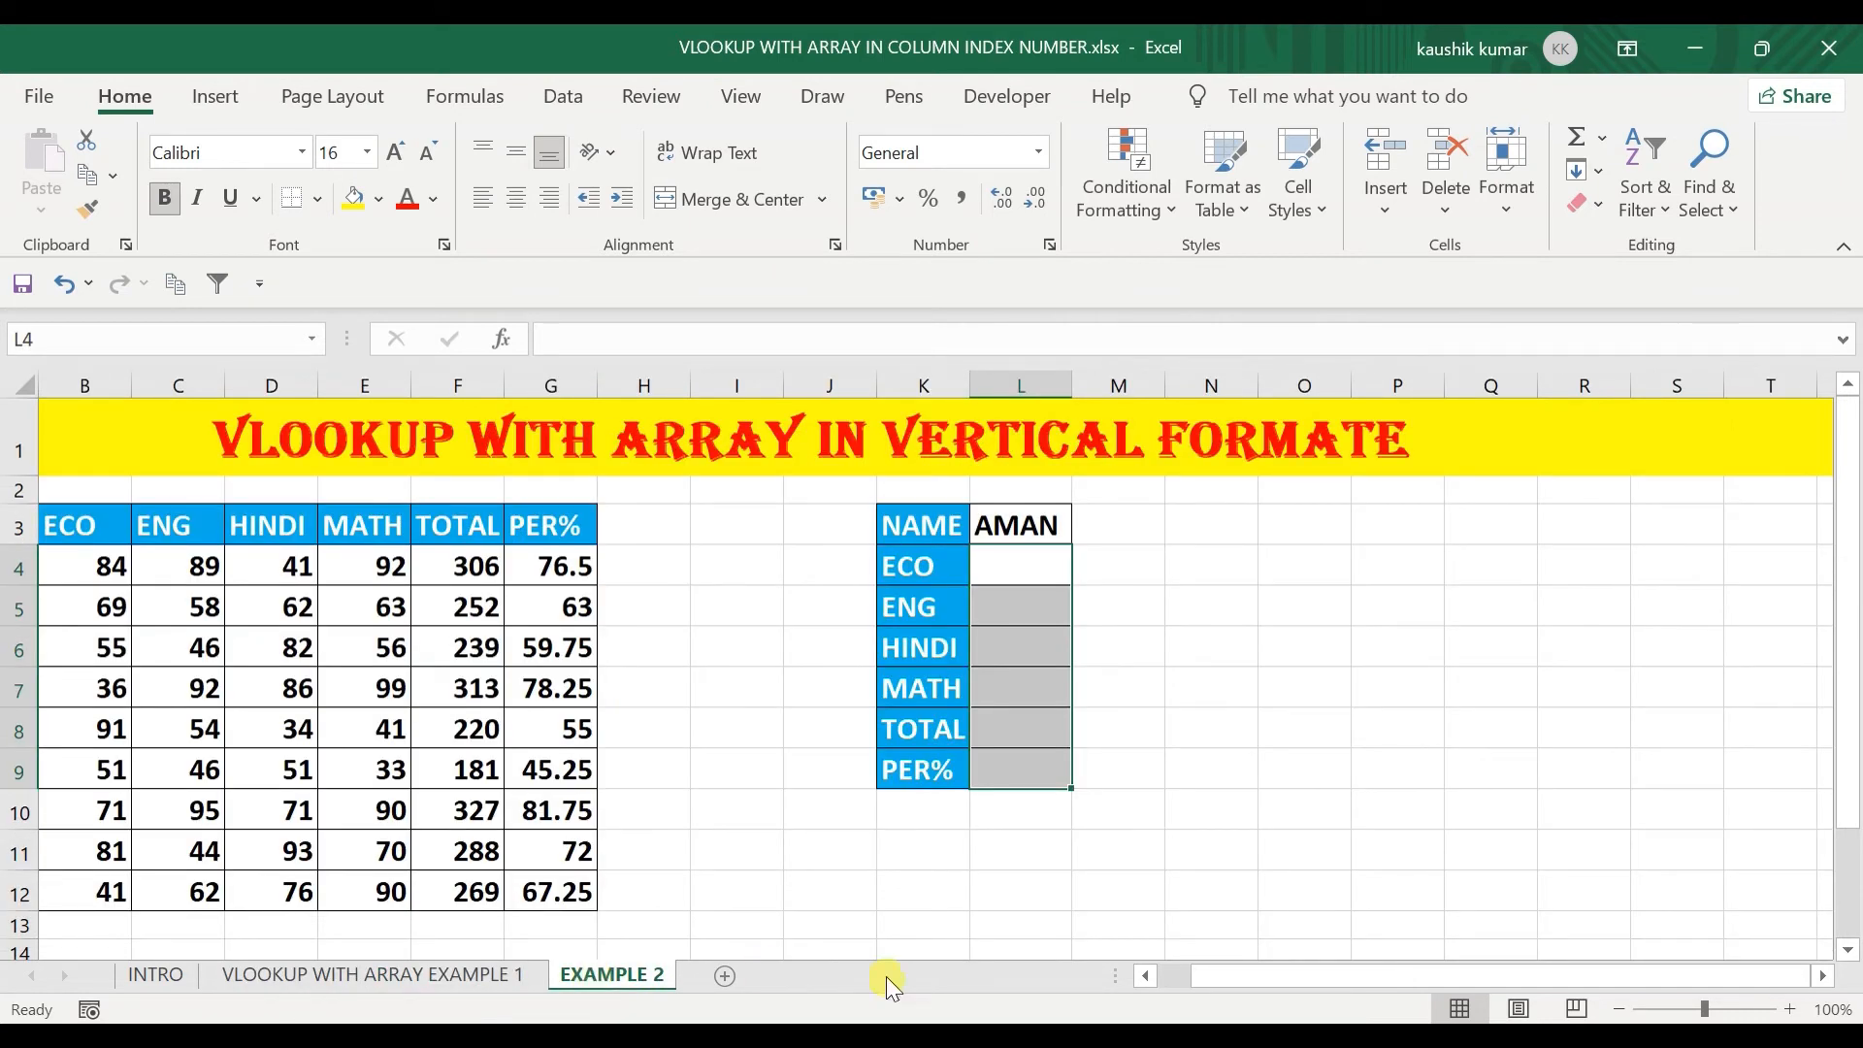
{"action": "left_click", "coordinate": [1147, 975]}
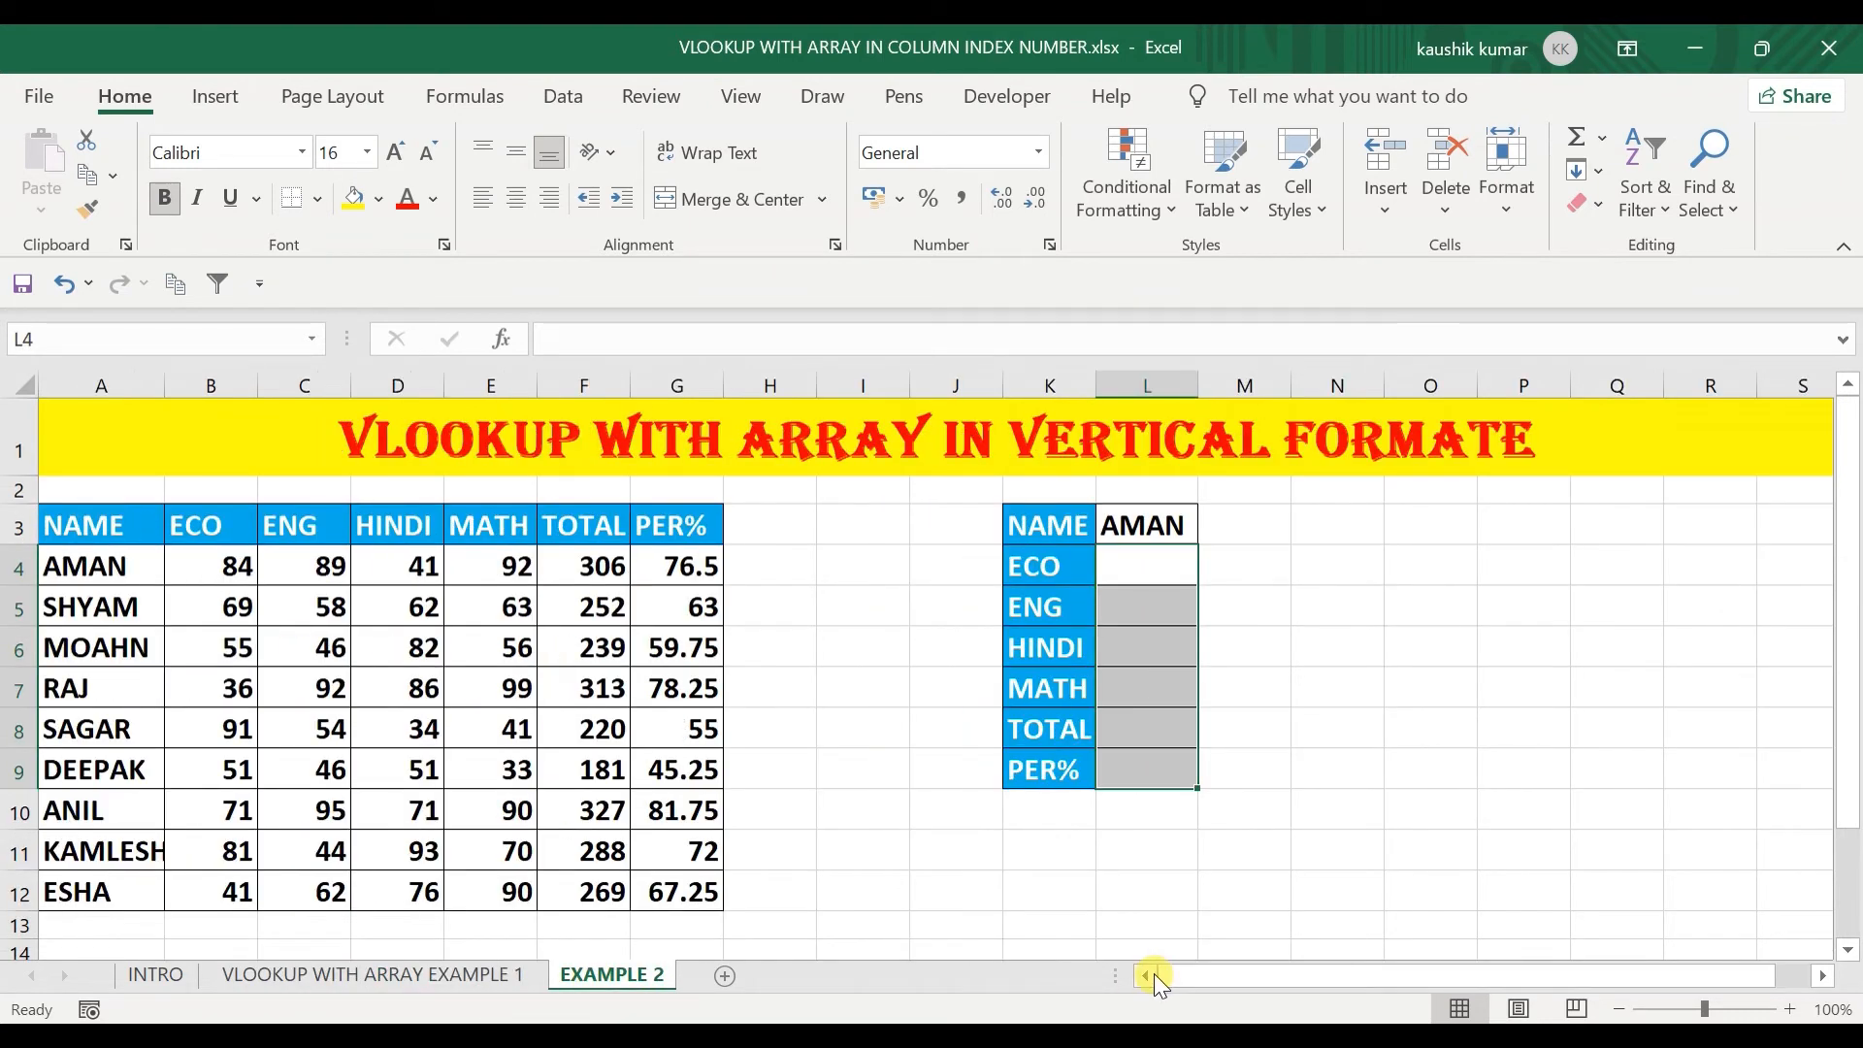
{"action": "key", "text": "Right"}
{"action": "key", "text": "Right"}
{"action": "key", "text": "Right"}
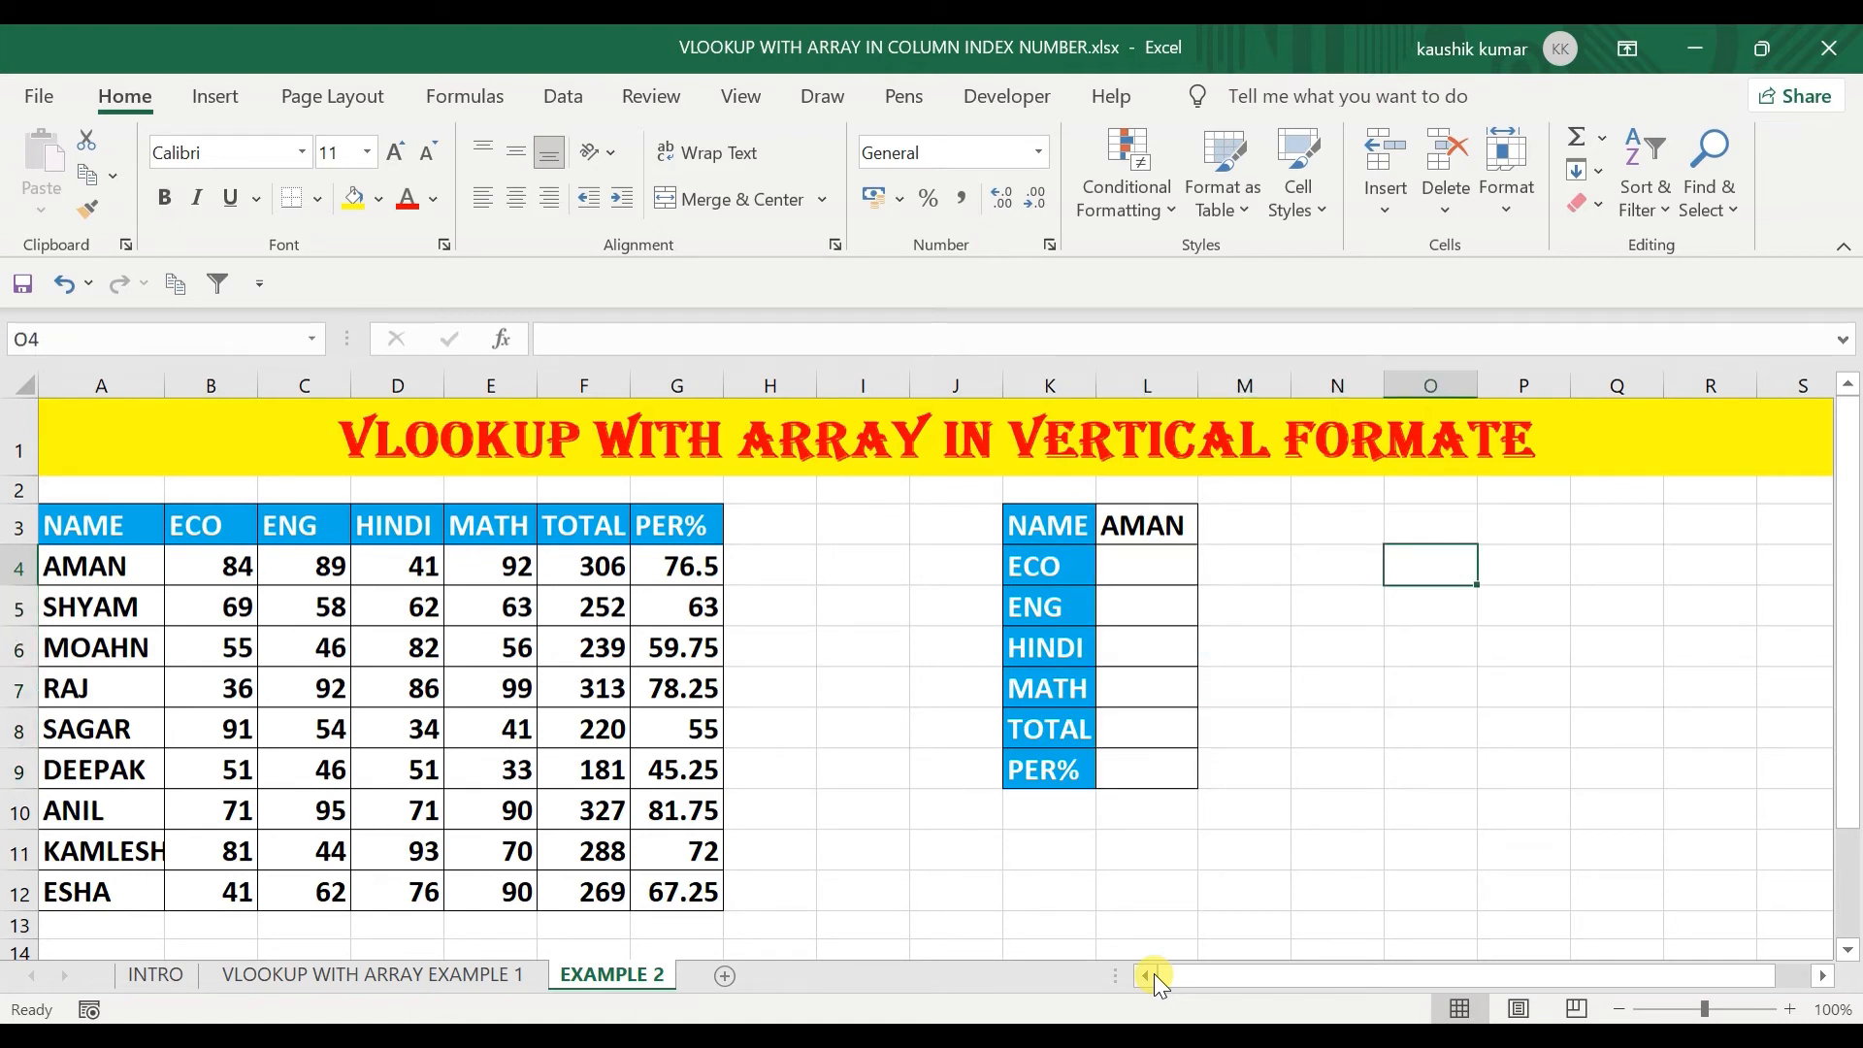
Copy the vertical result table K3:L9 and paste it transposed starting at cell O5.
{"action": "left_click", "coordinate": [1048, 514]}
{"action": "left_click_drag", "start_coordinate": [1048, 515], "coordinate": [1137, 759]}
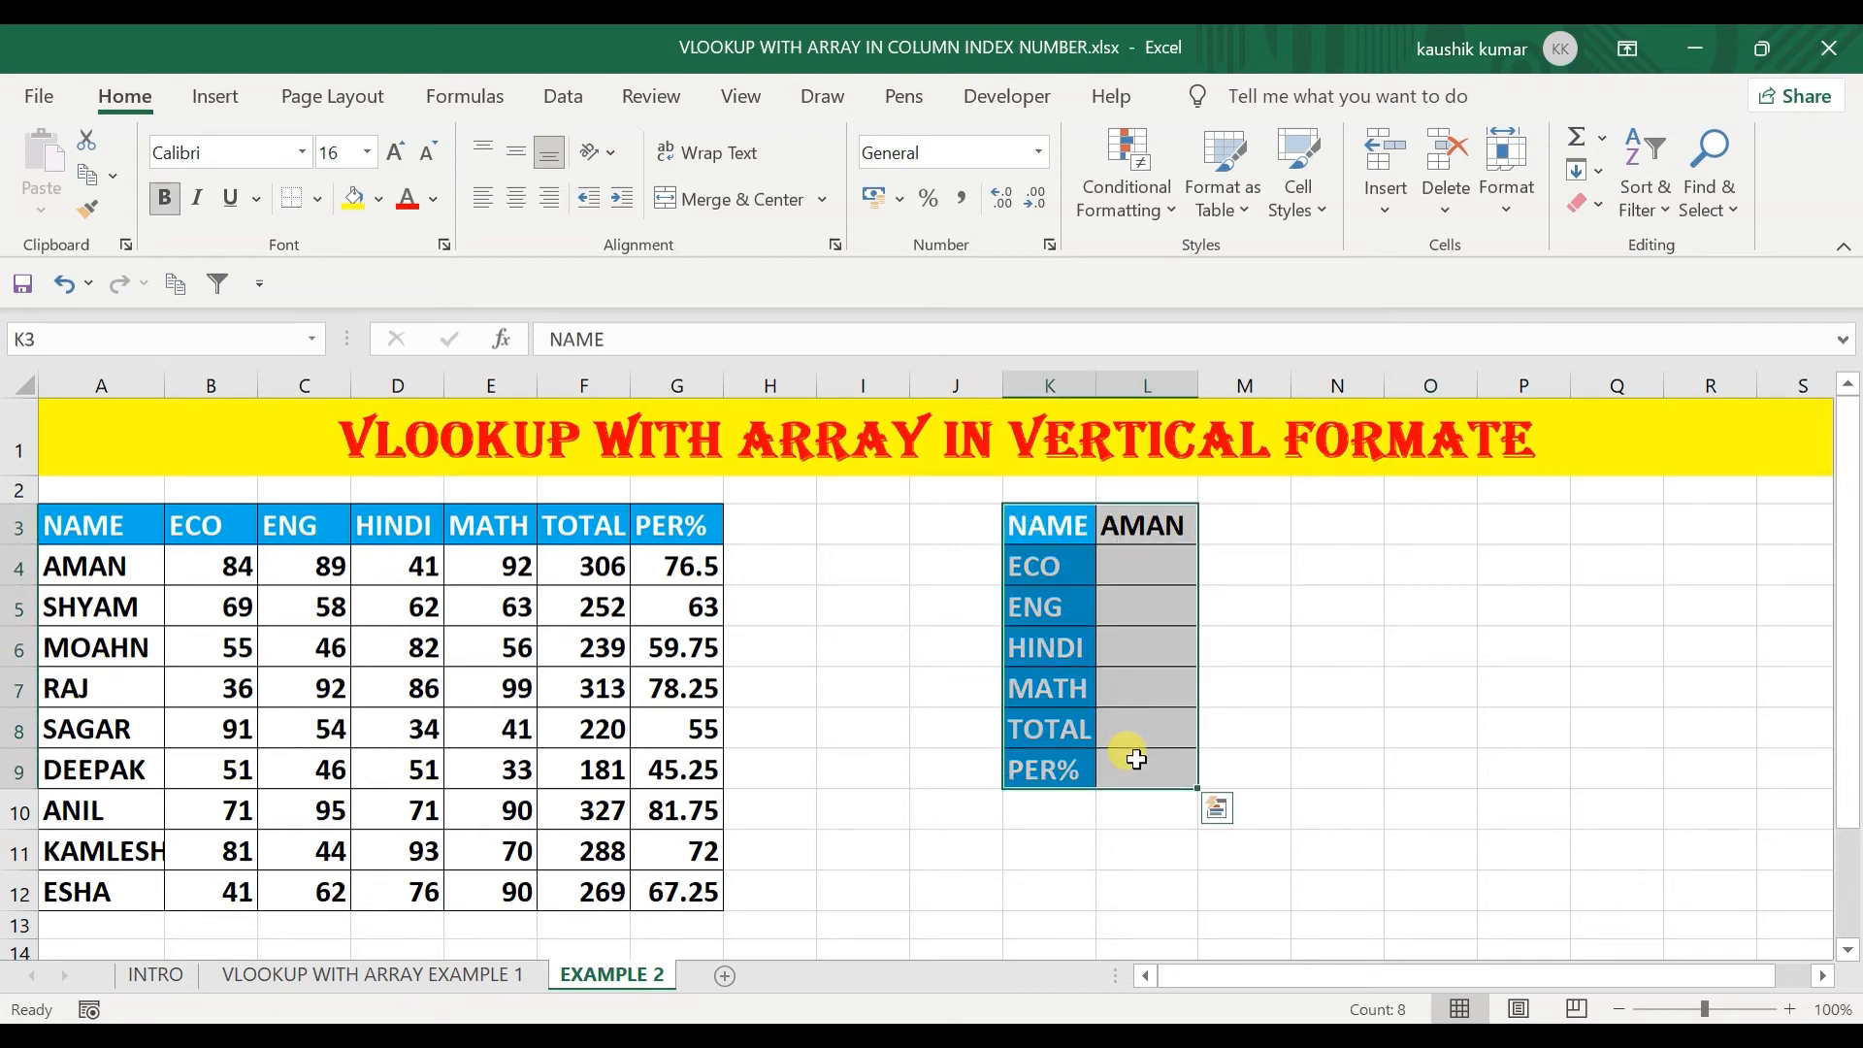
{"action": "key", "text": "ctrl+c"}
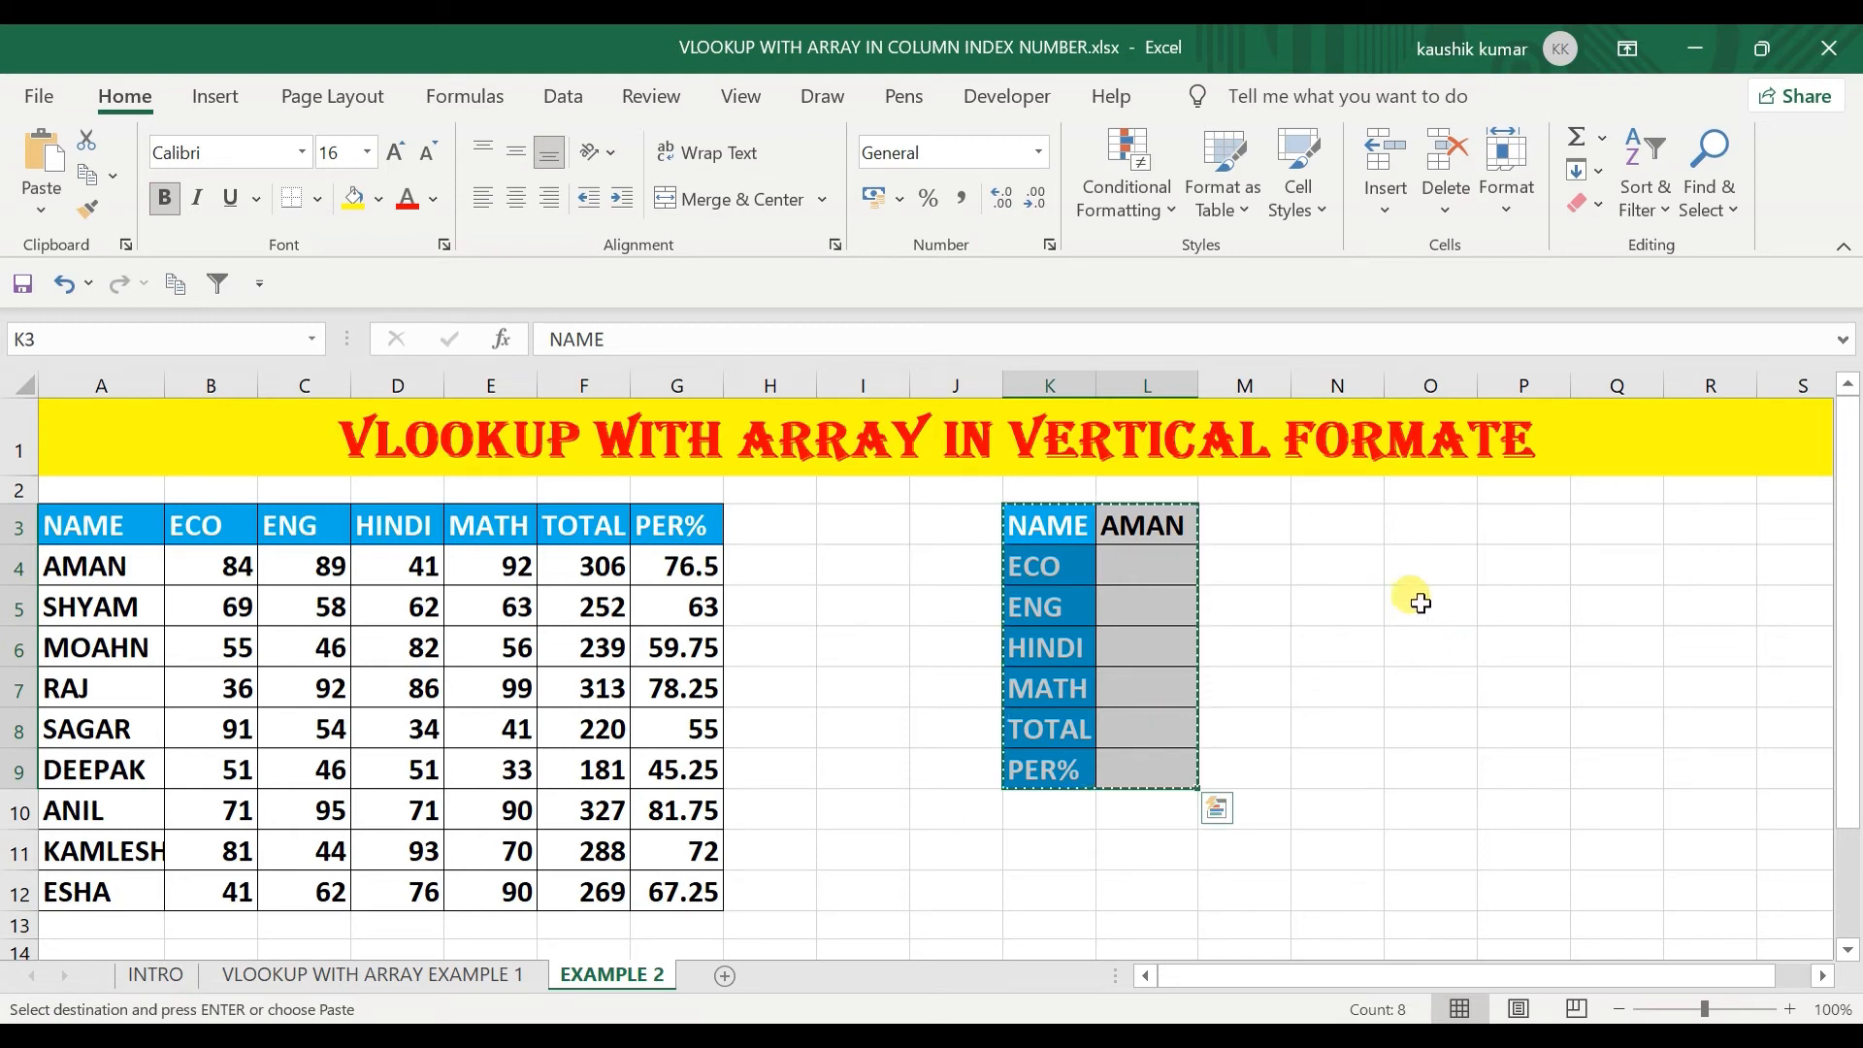
{"action": "left_click", "coordinate": [1419, 602]}
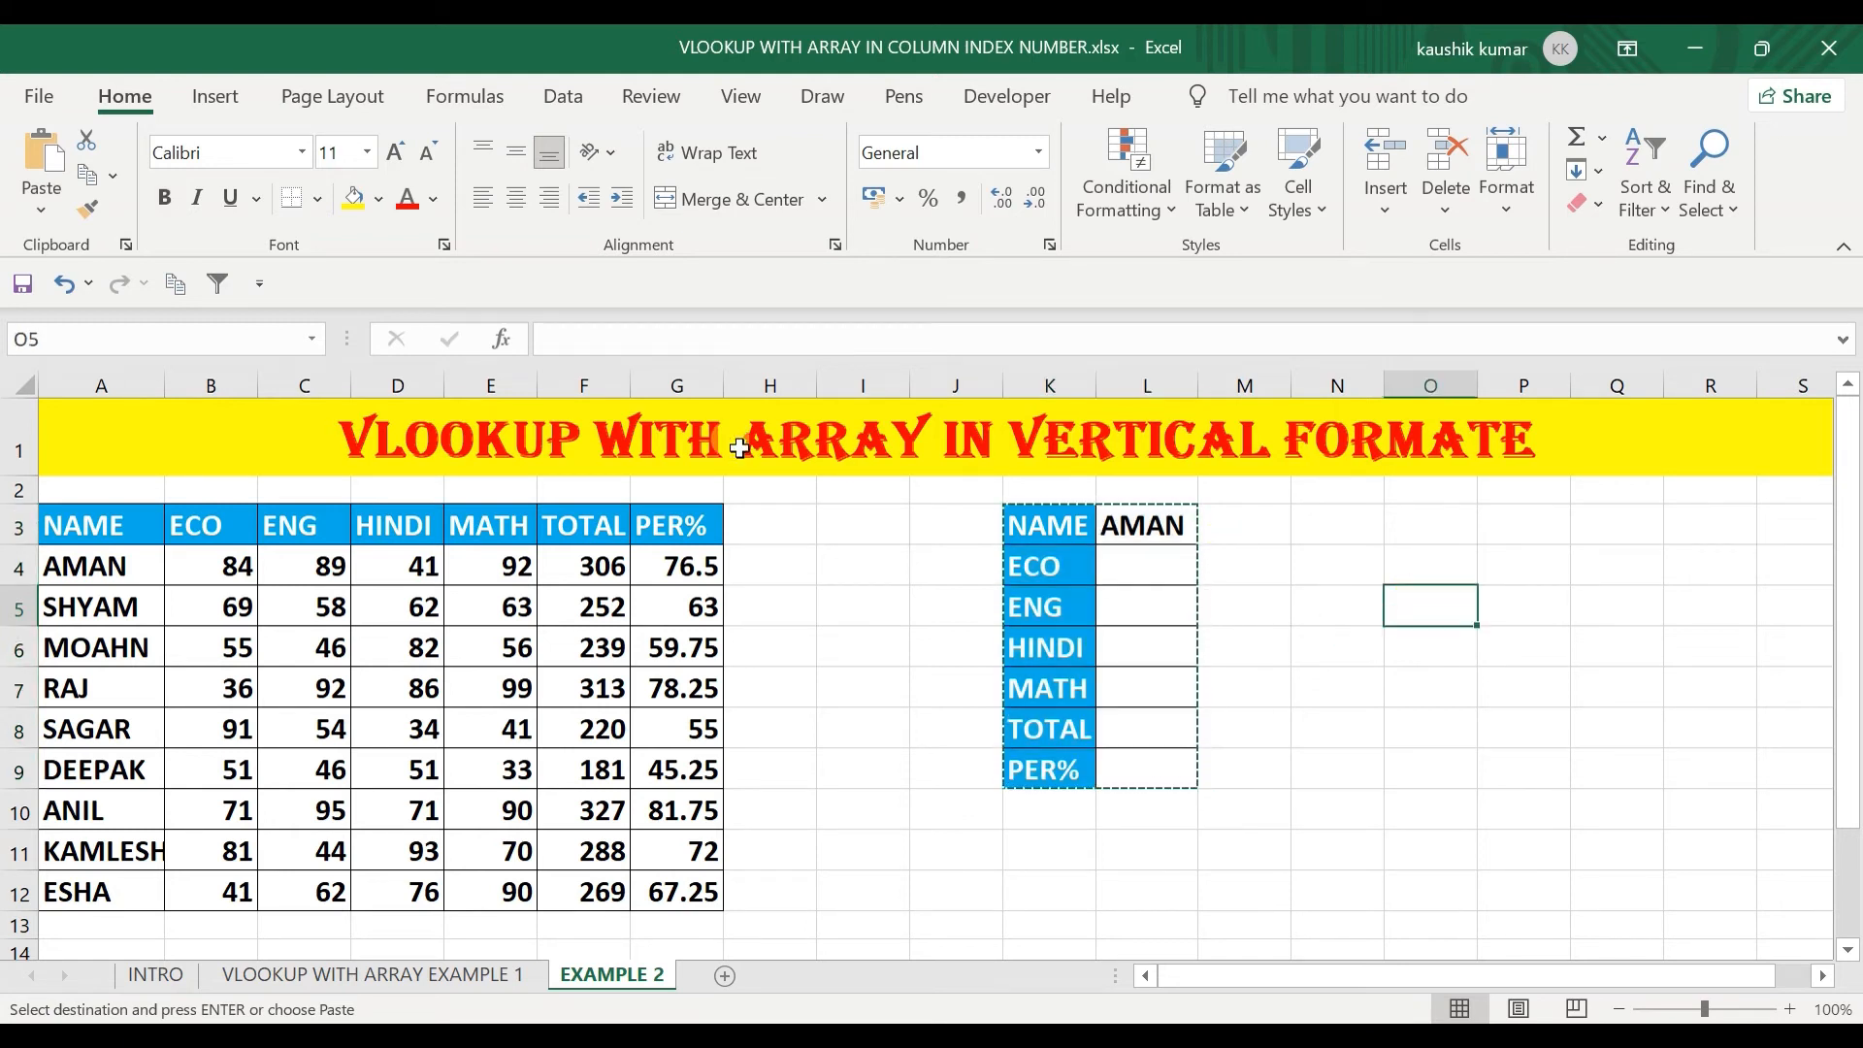
{"action": "left_click", "coordinate": [43, 213]}
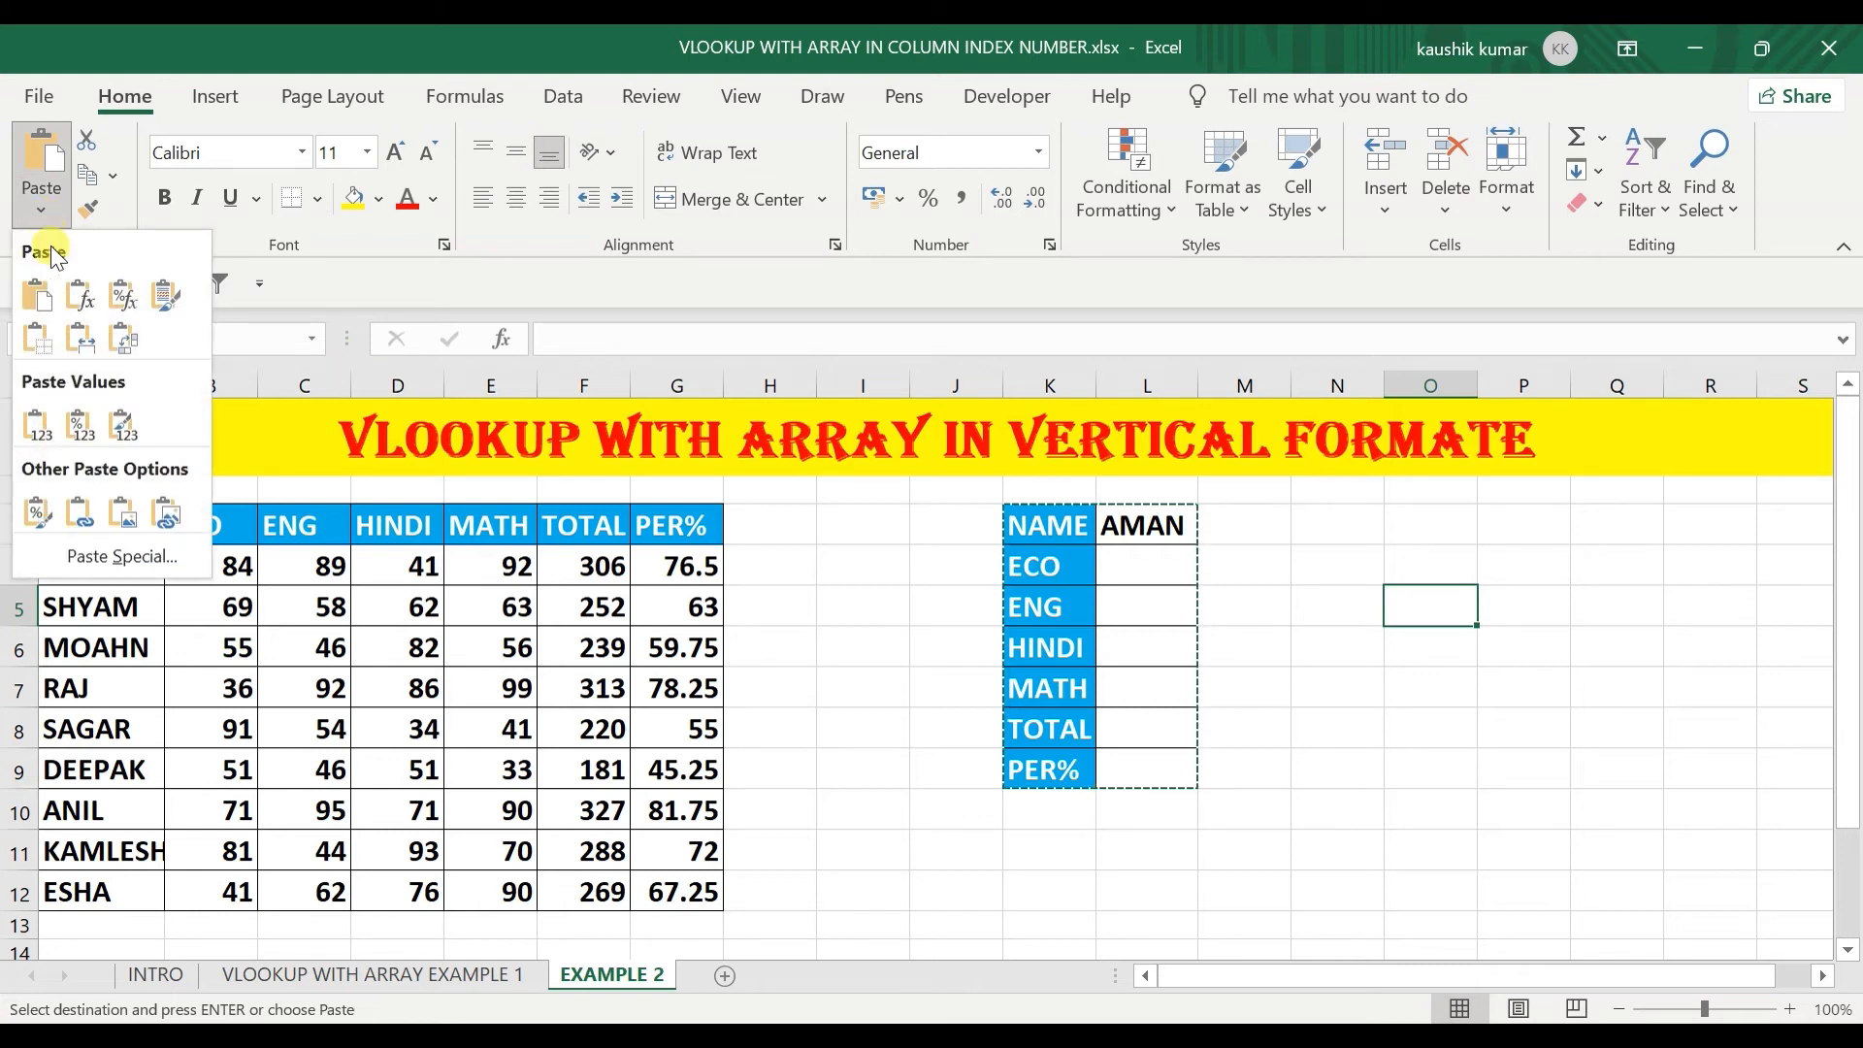
{"action": "left_click", "coordinate": [122, 334]}
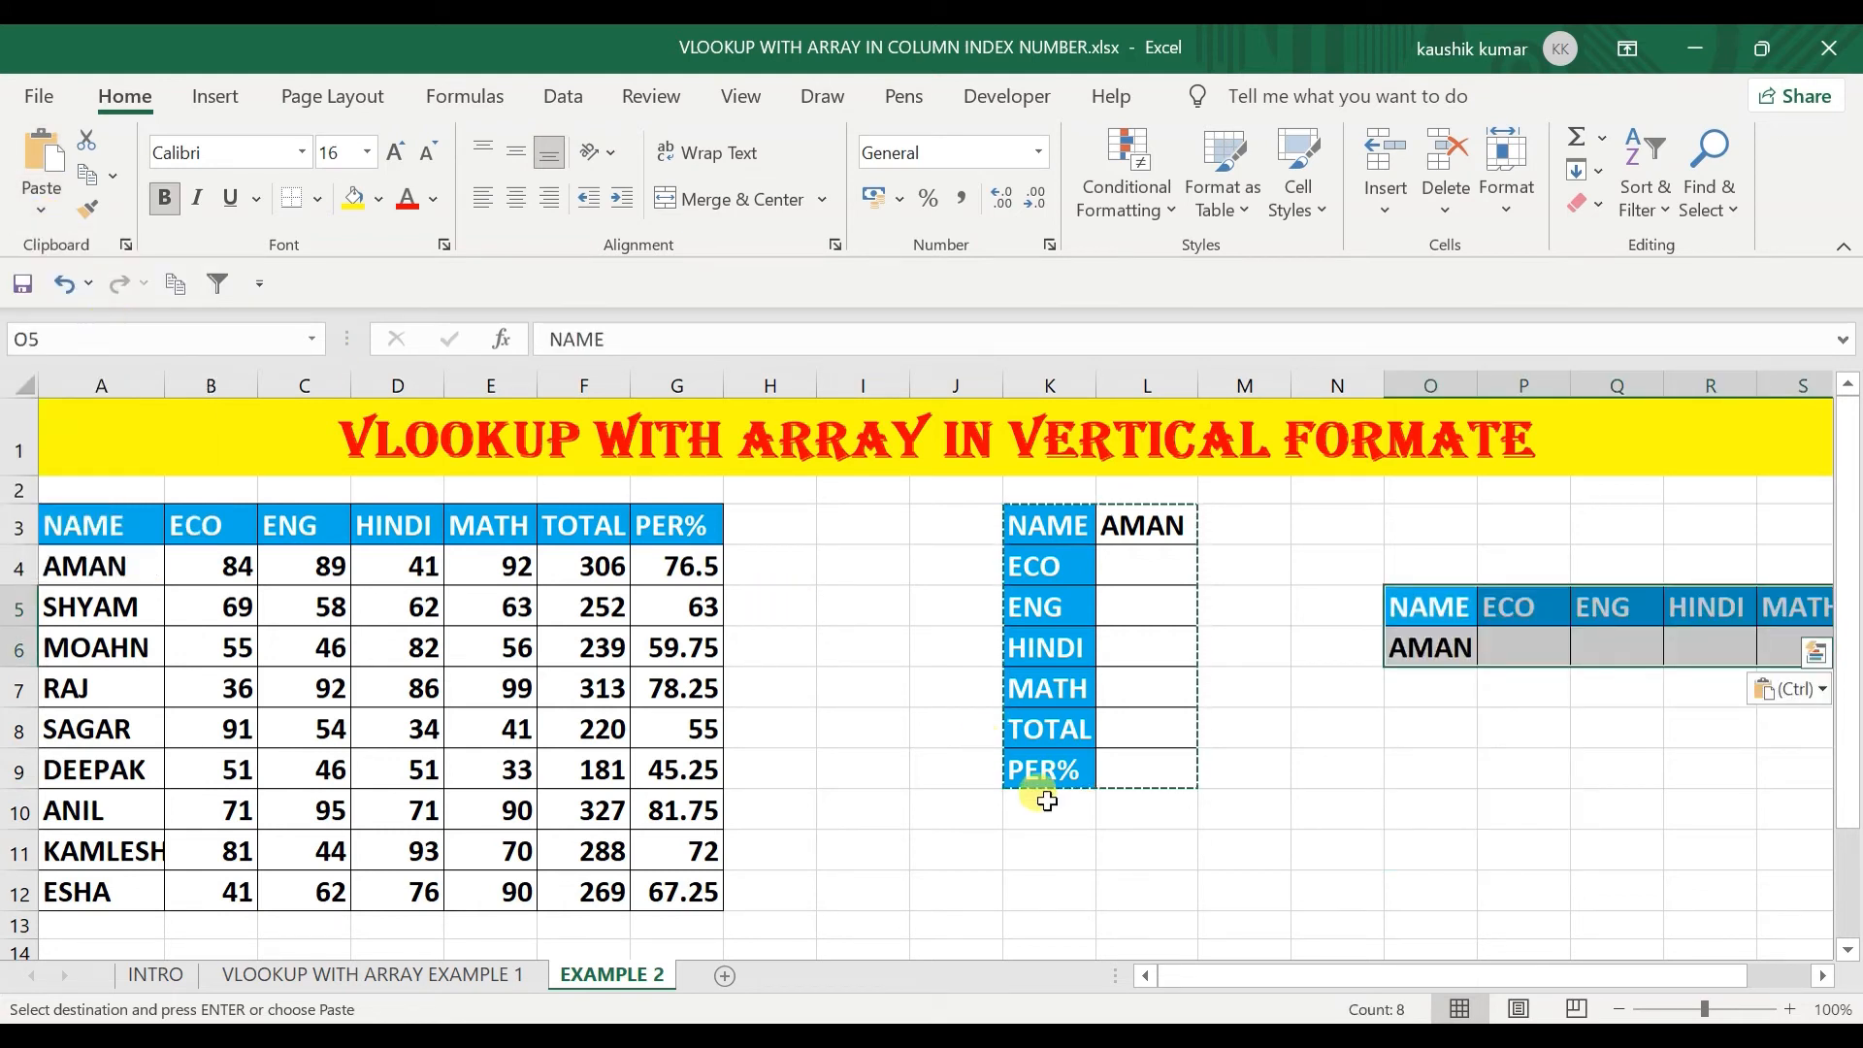
Clear the contents of the pasted block O5:U6 and fill it with the array formula =TRANSPOSE(K3:L9).
{"action": "left_click_drag", "start_coordinate": [1504, 976], "coordinate": [1627, 972]}
{"action": "key", "text": "Delete"}
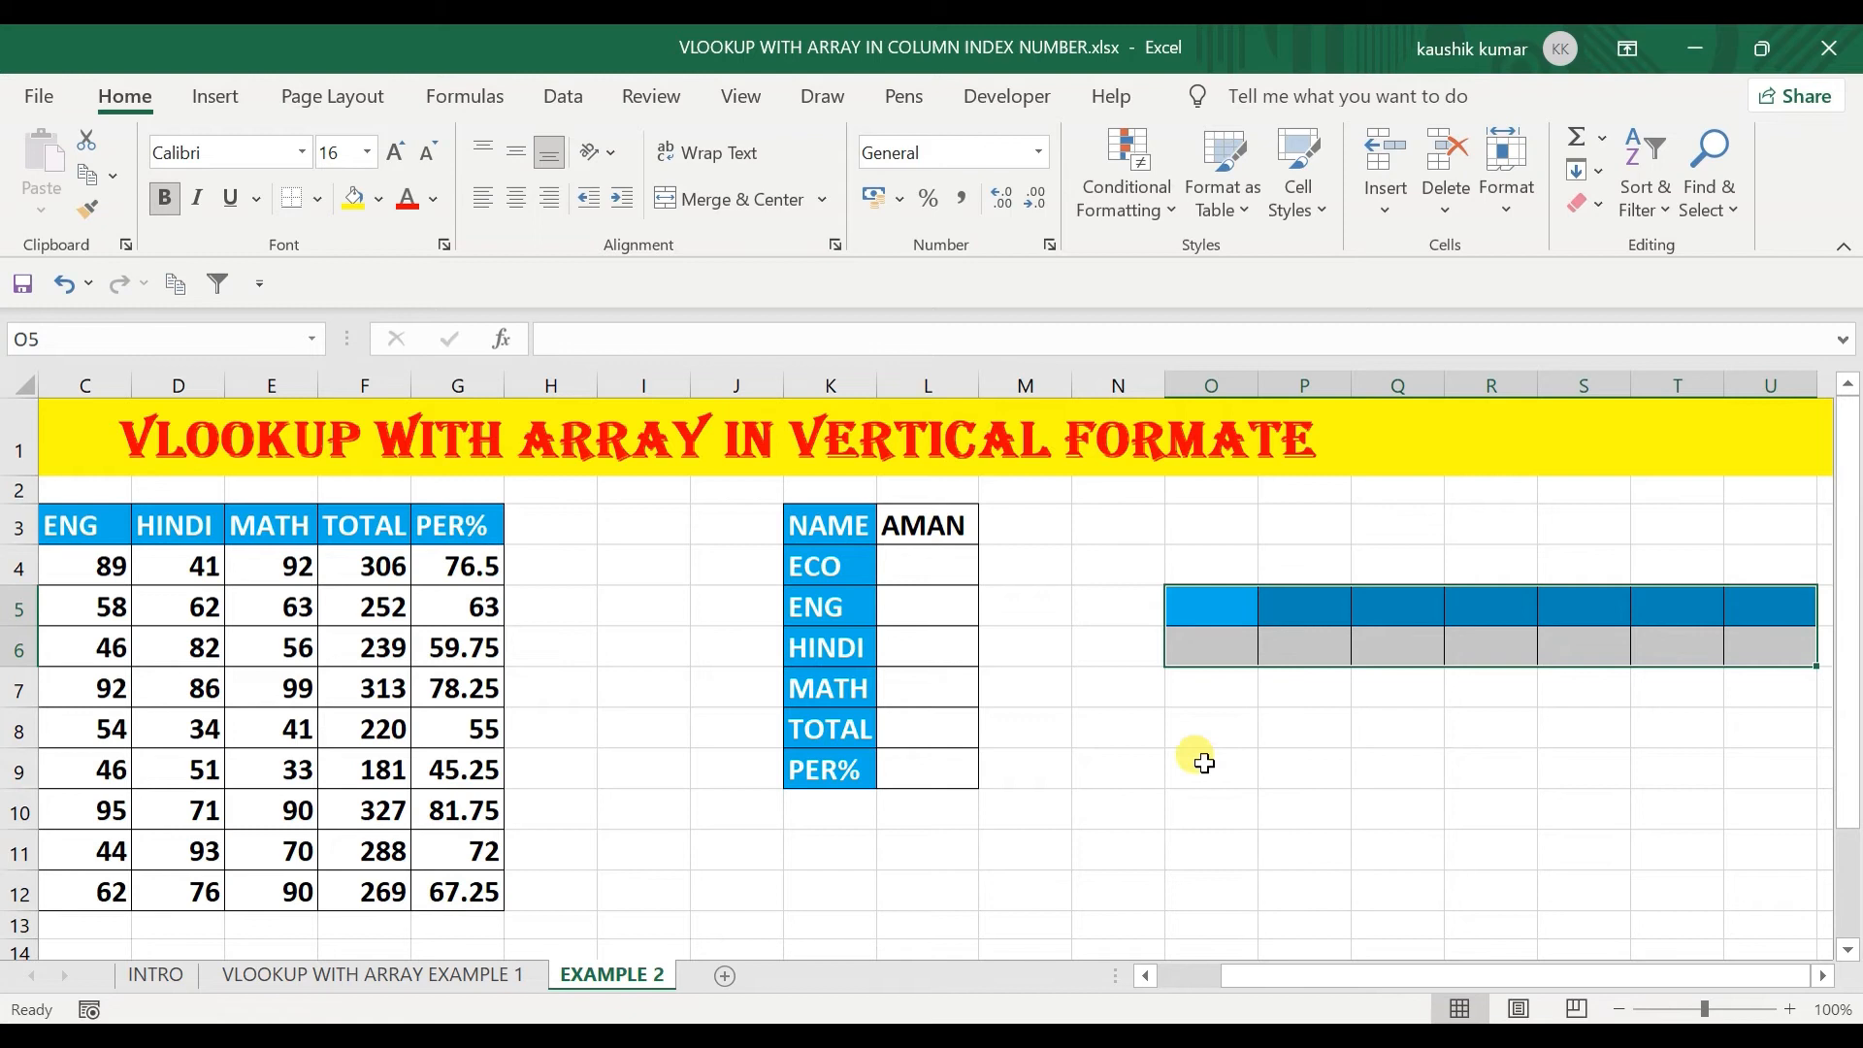
{"action": "type", "text": "="}
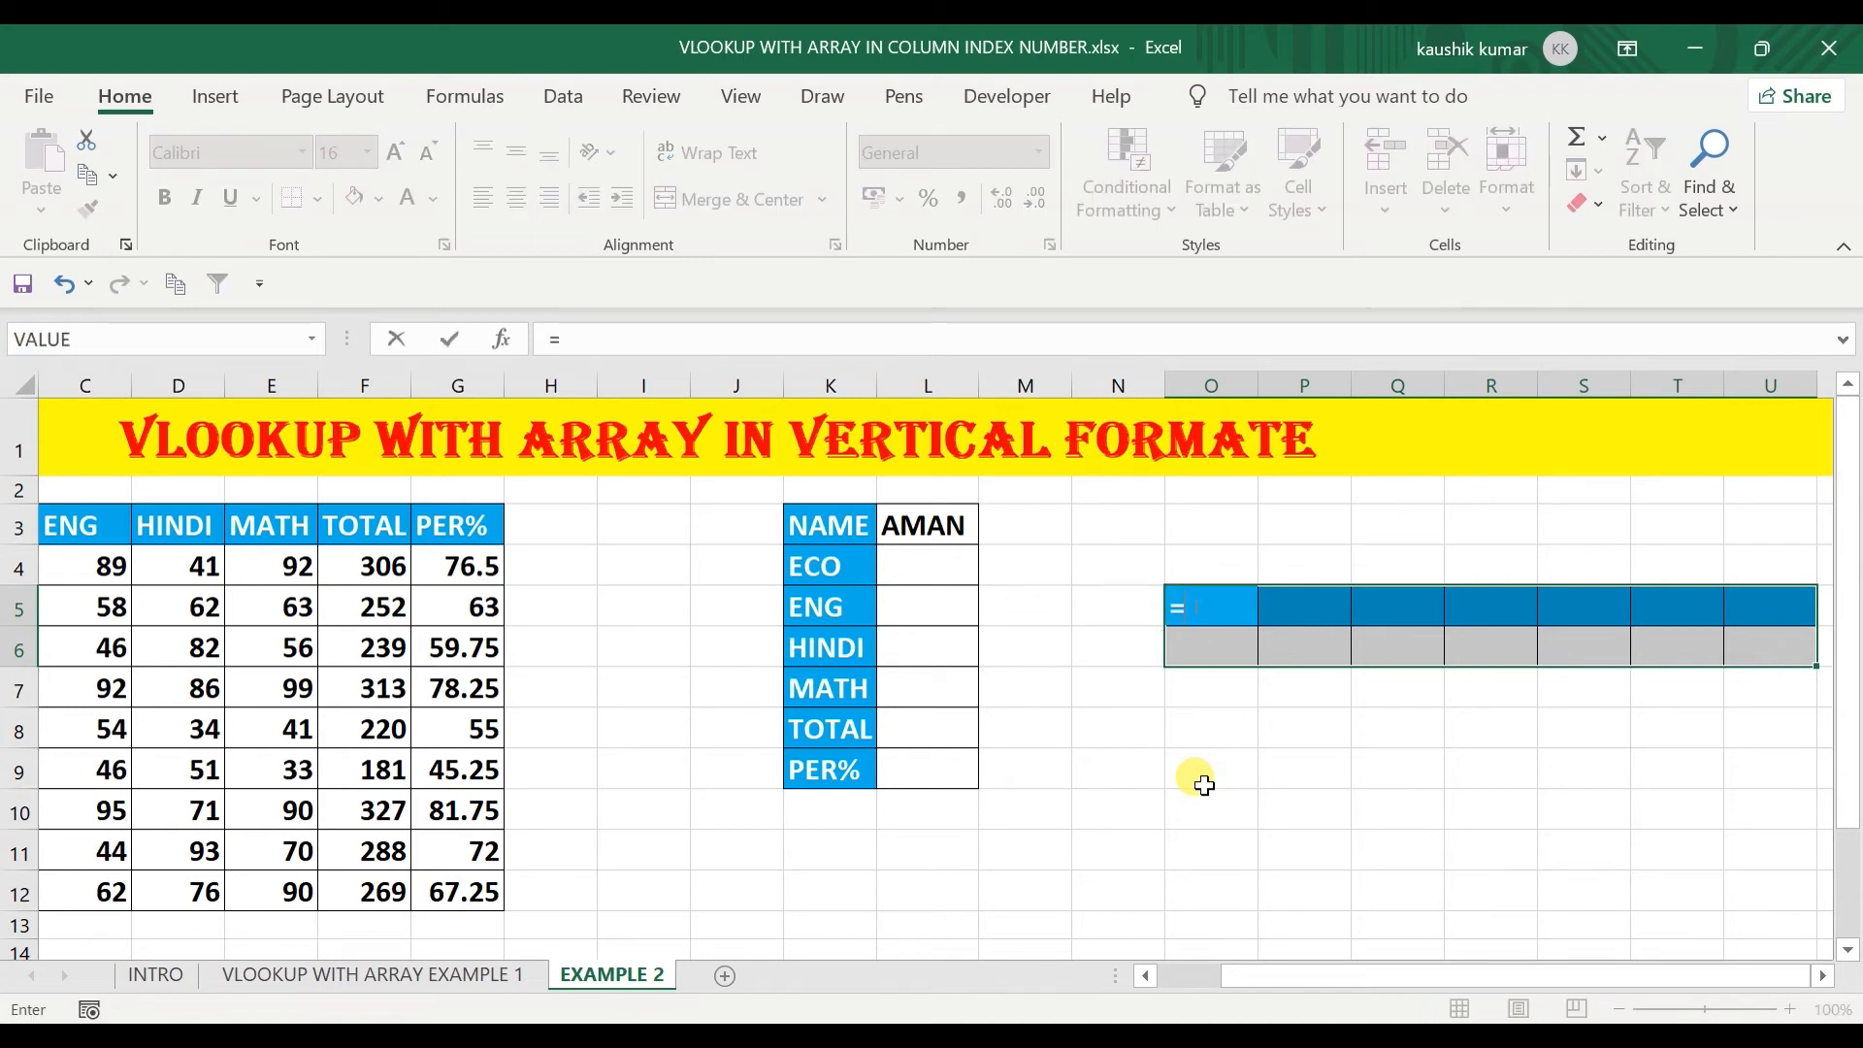
{"action": "type", "text": "trams"}
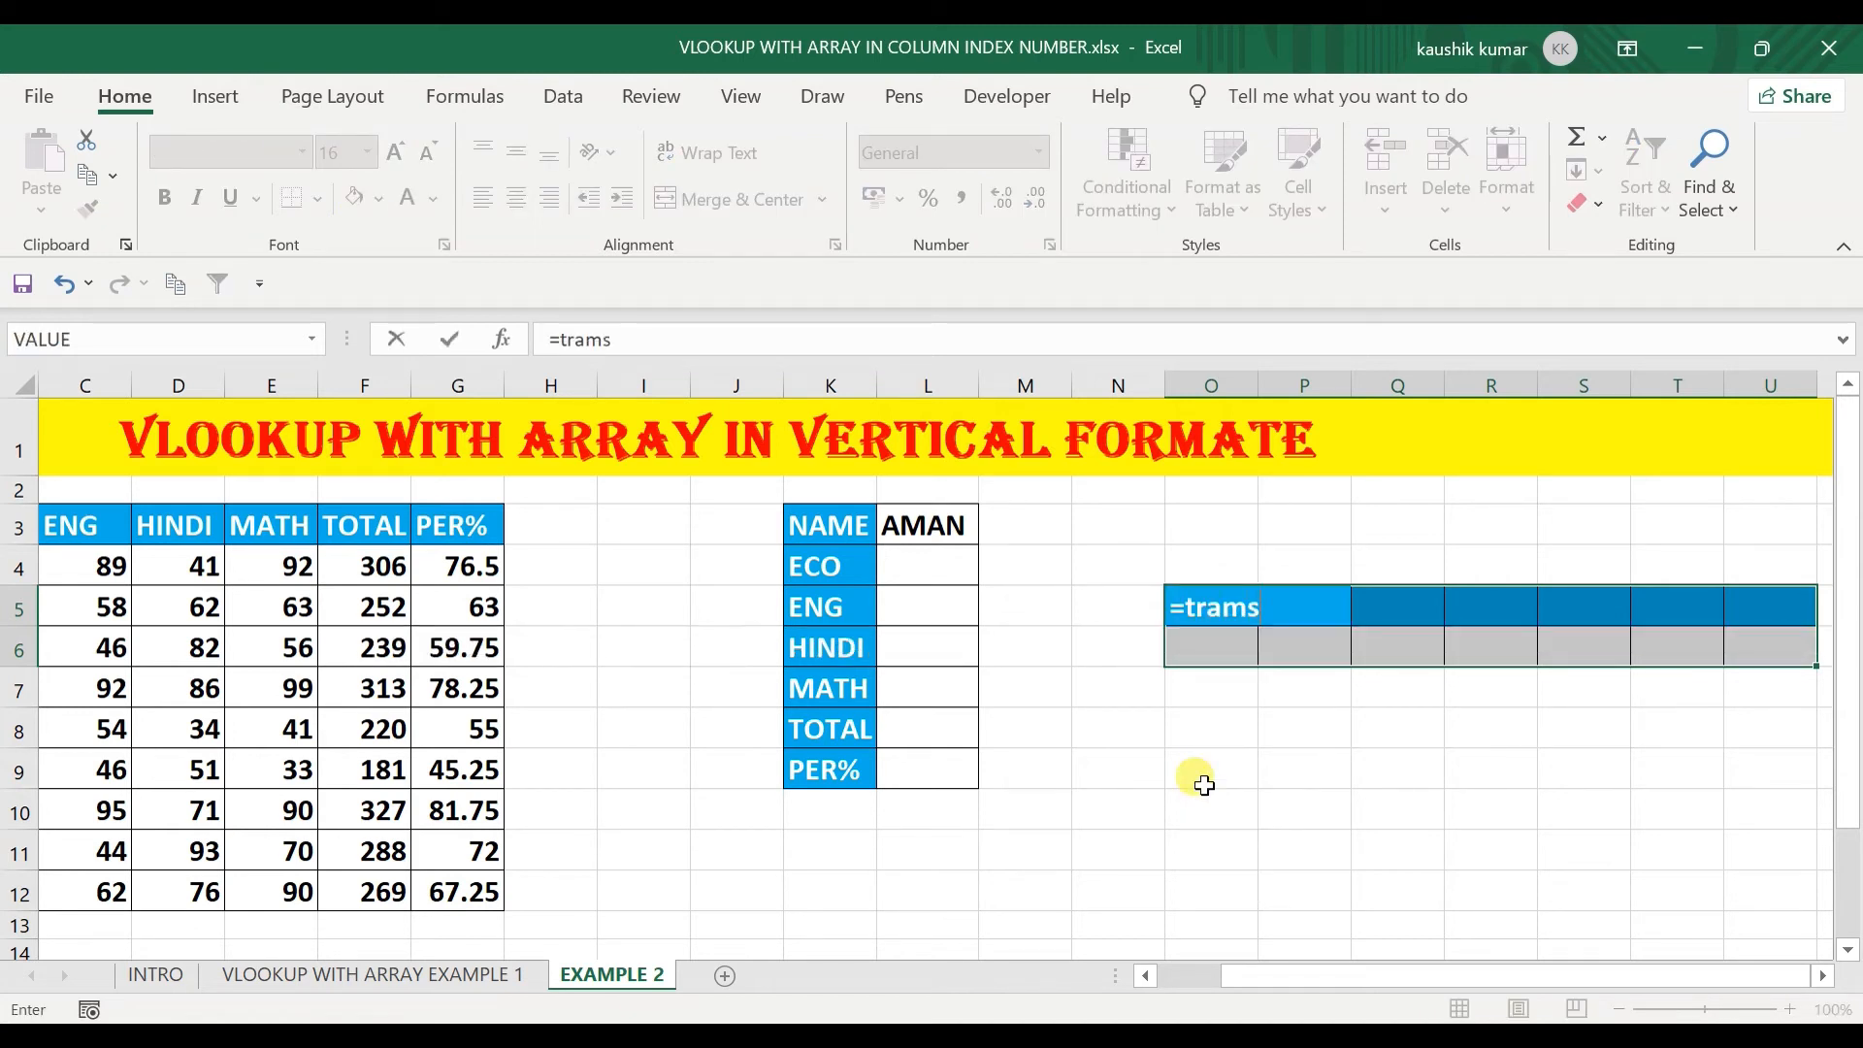
{"action": "key", "text": "BackSpace"}
{"action": "key", "text": "BackSpace"}
{"action": "type", "text": "n"}
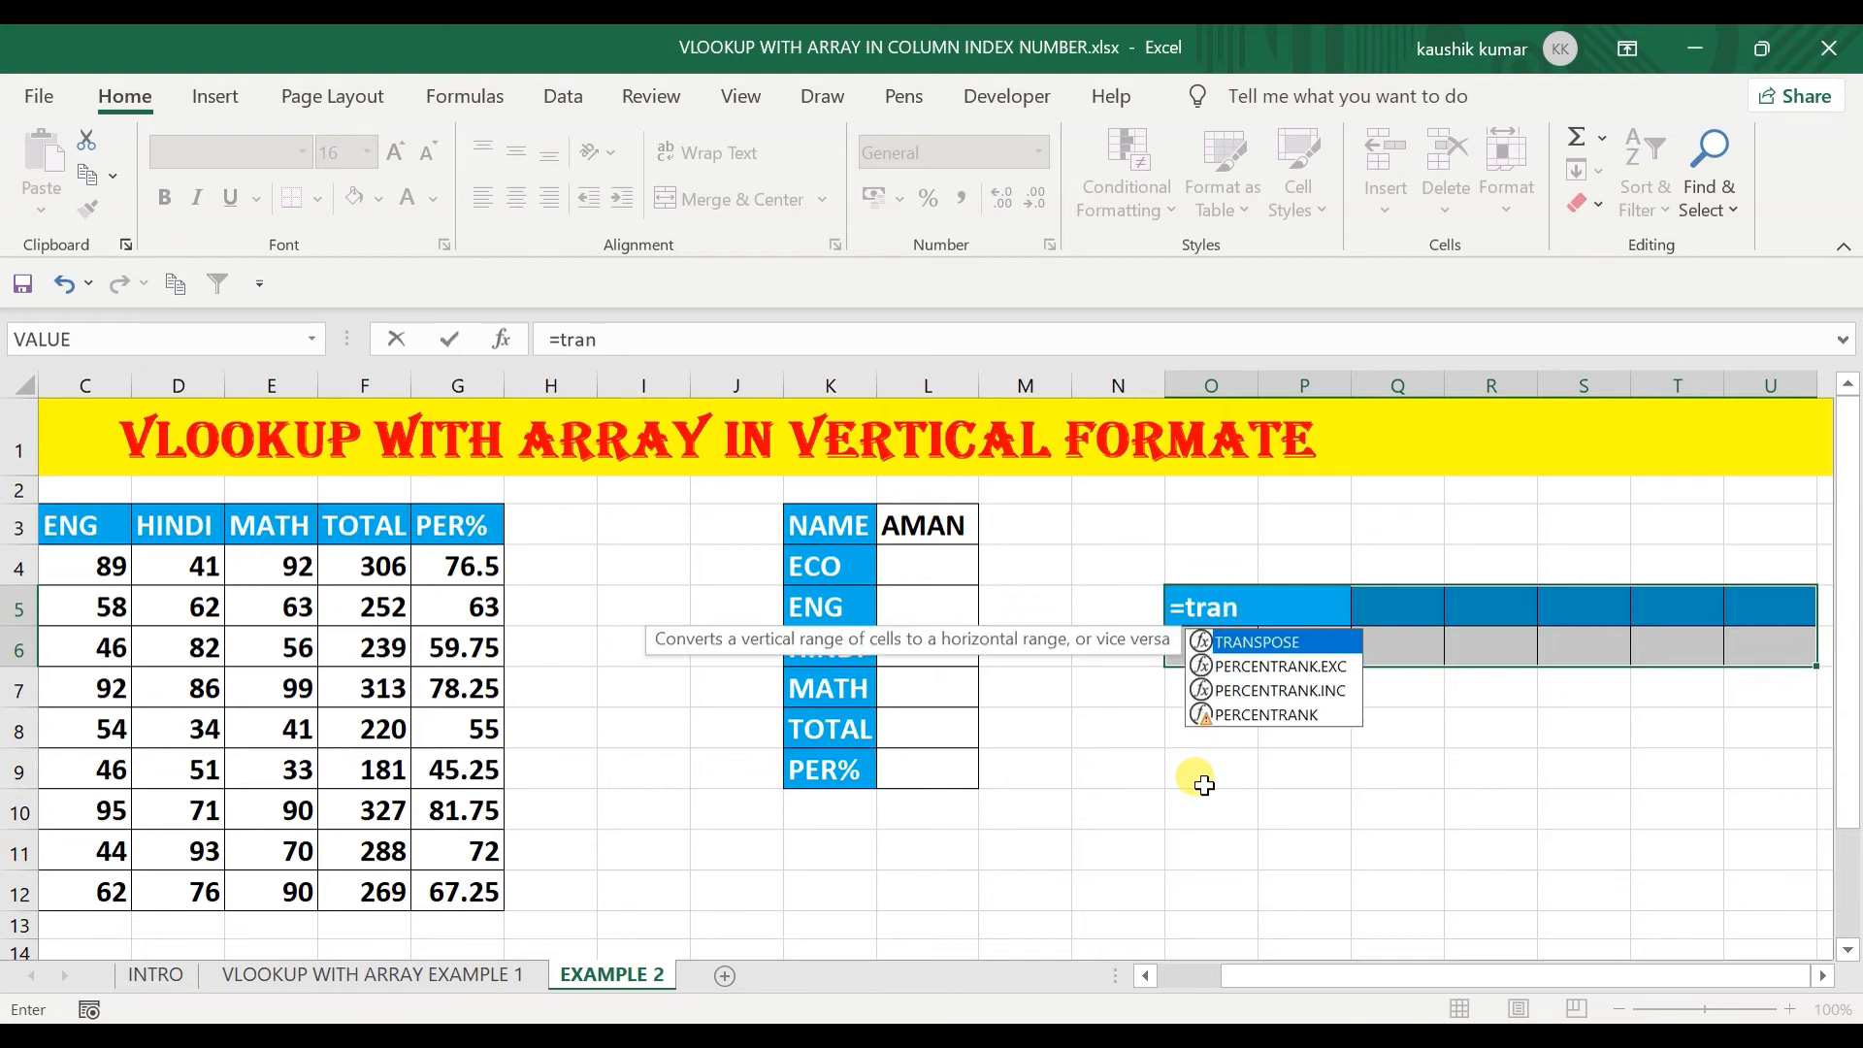
{"action": "key", "text": "Tab"}
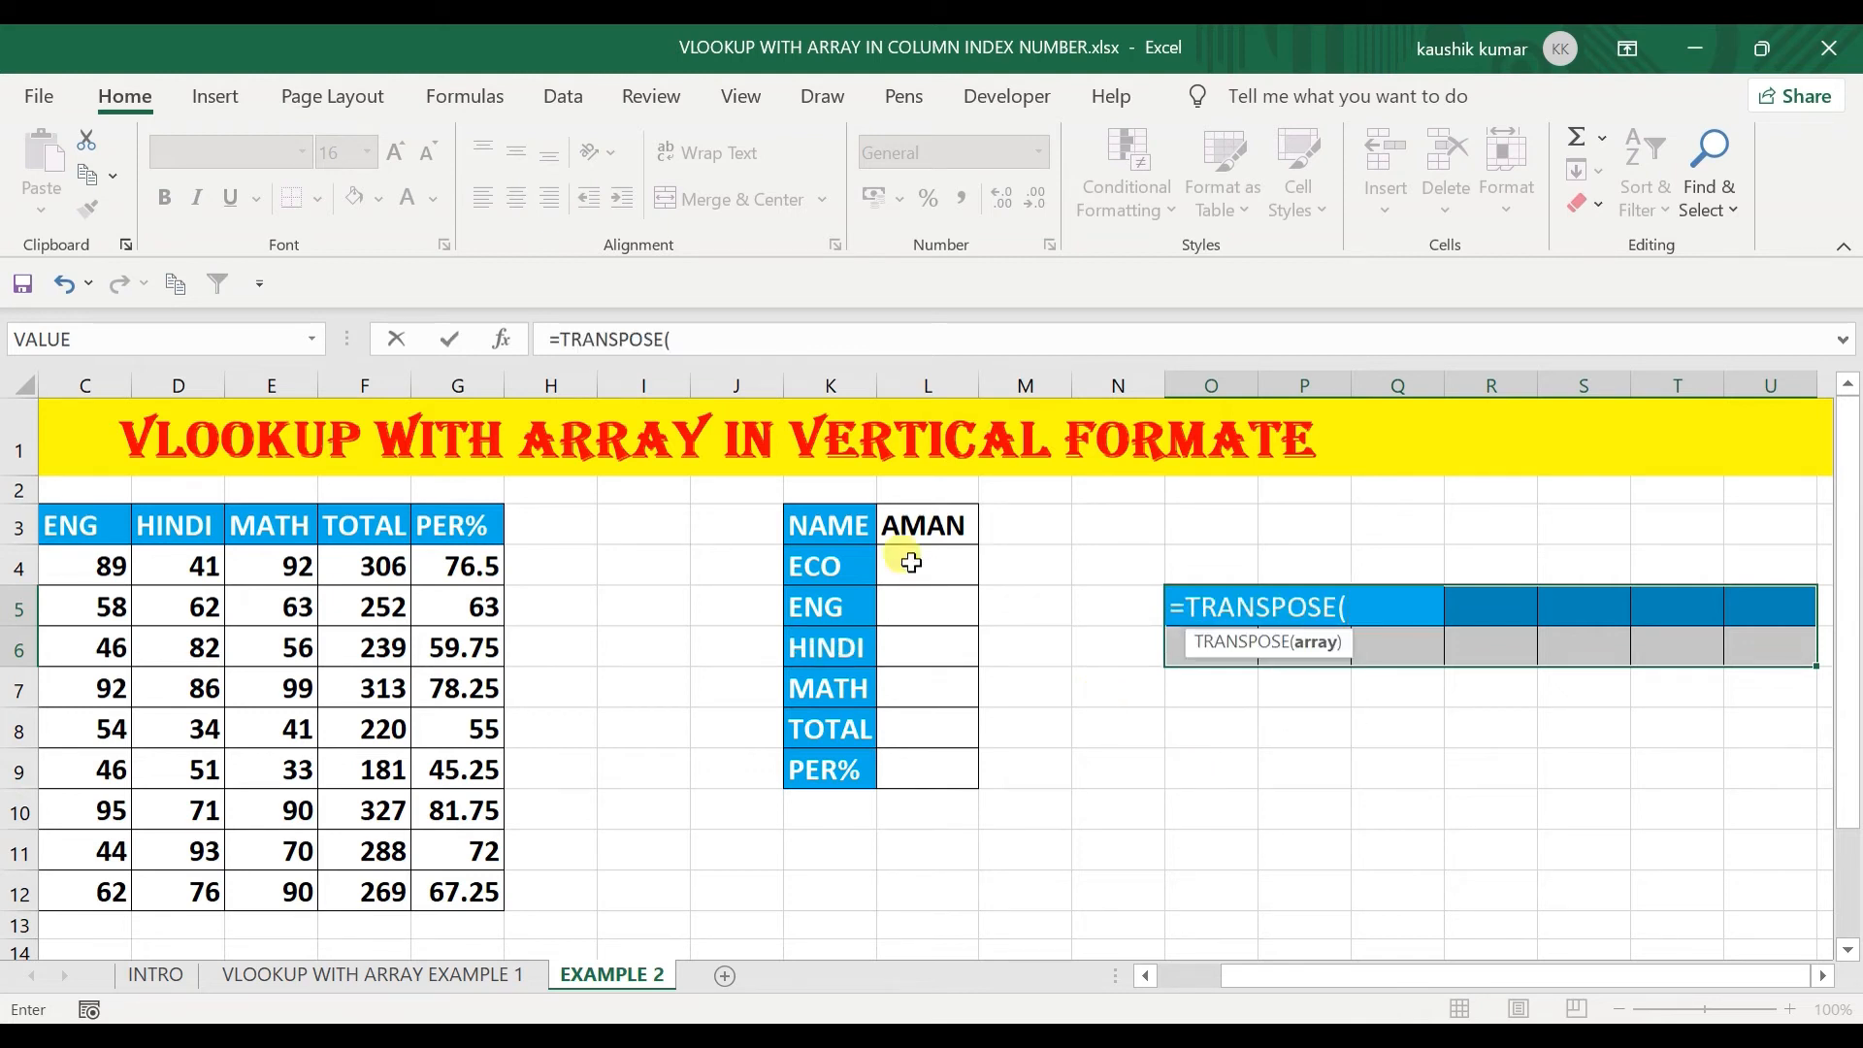
{"action": "left_click_drag", "start_coordinate": [842, 524], "coordinate": [894, 761]}
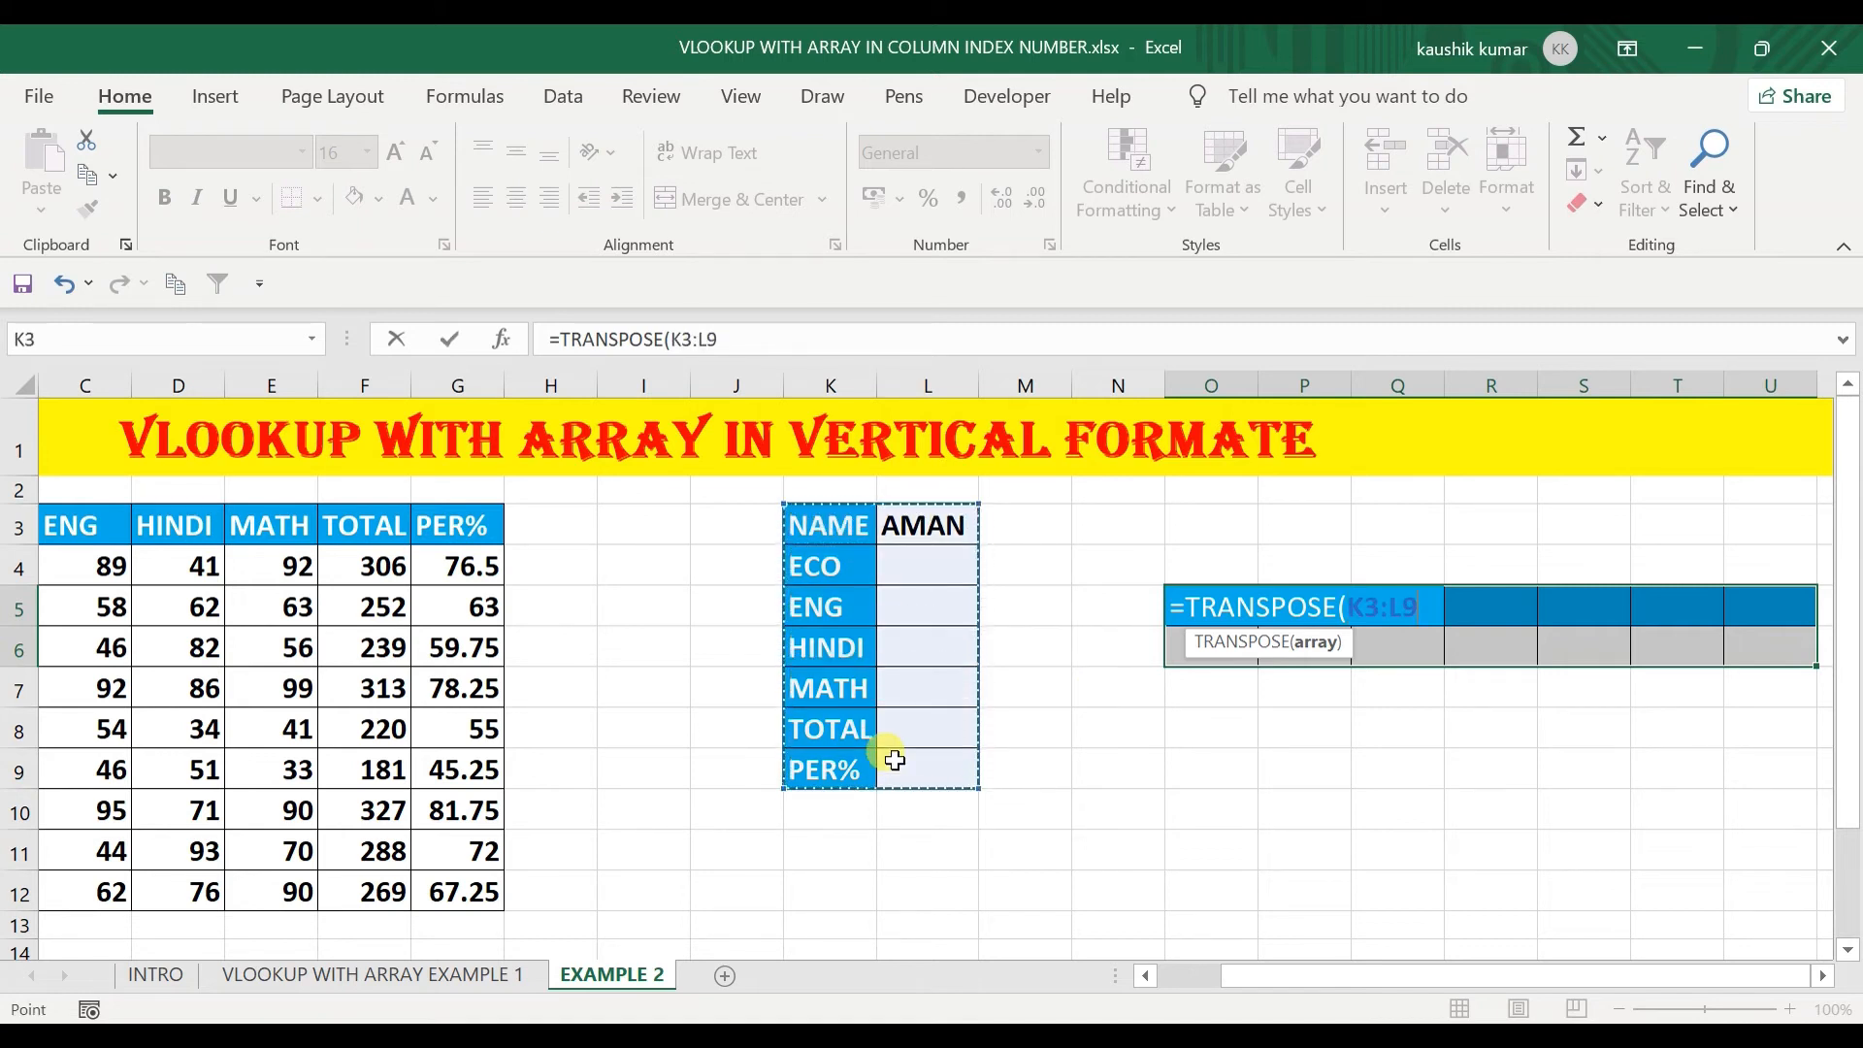
{"action": "type", "text": ")"}
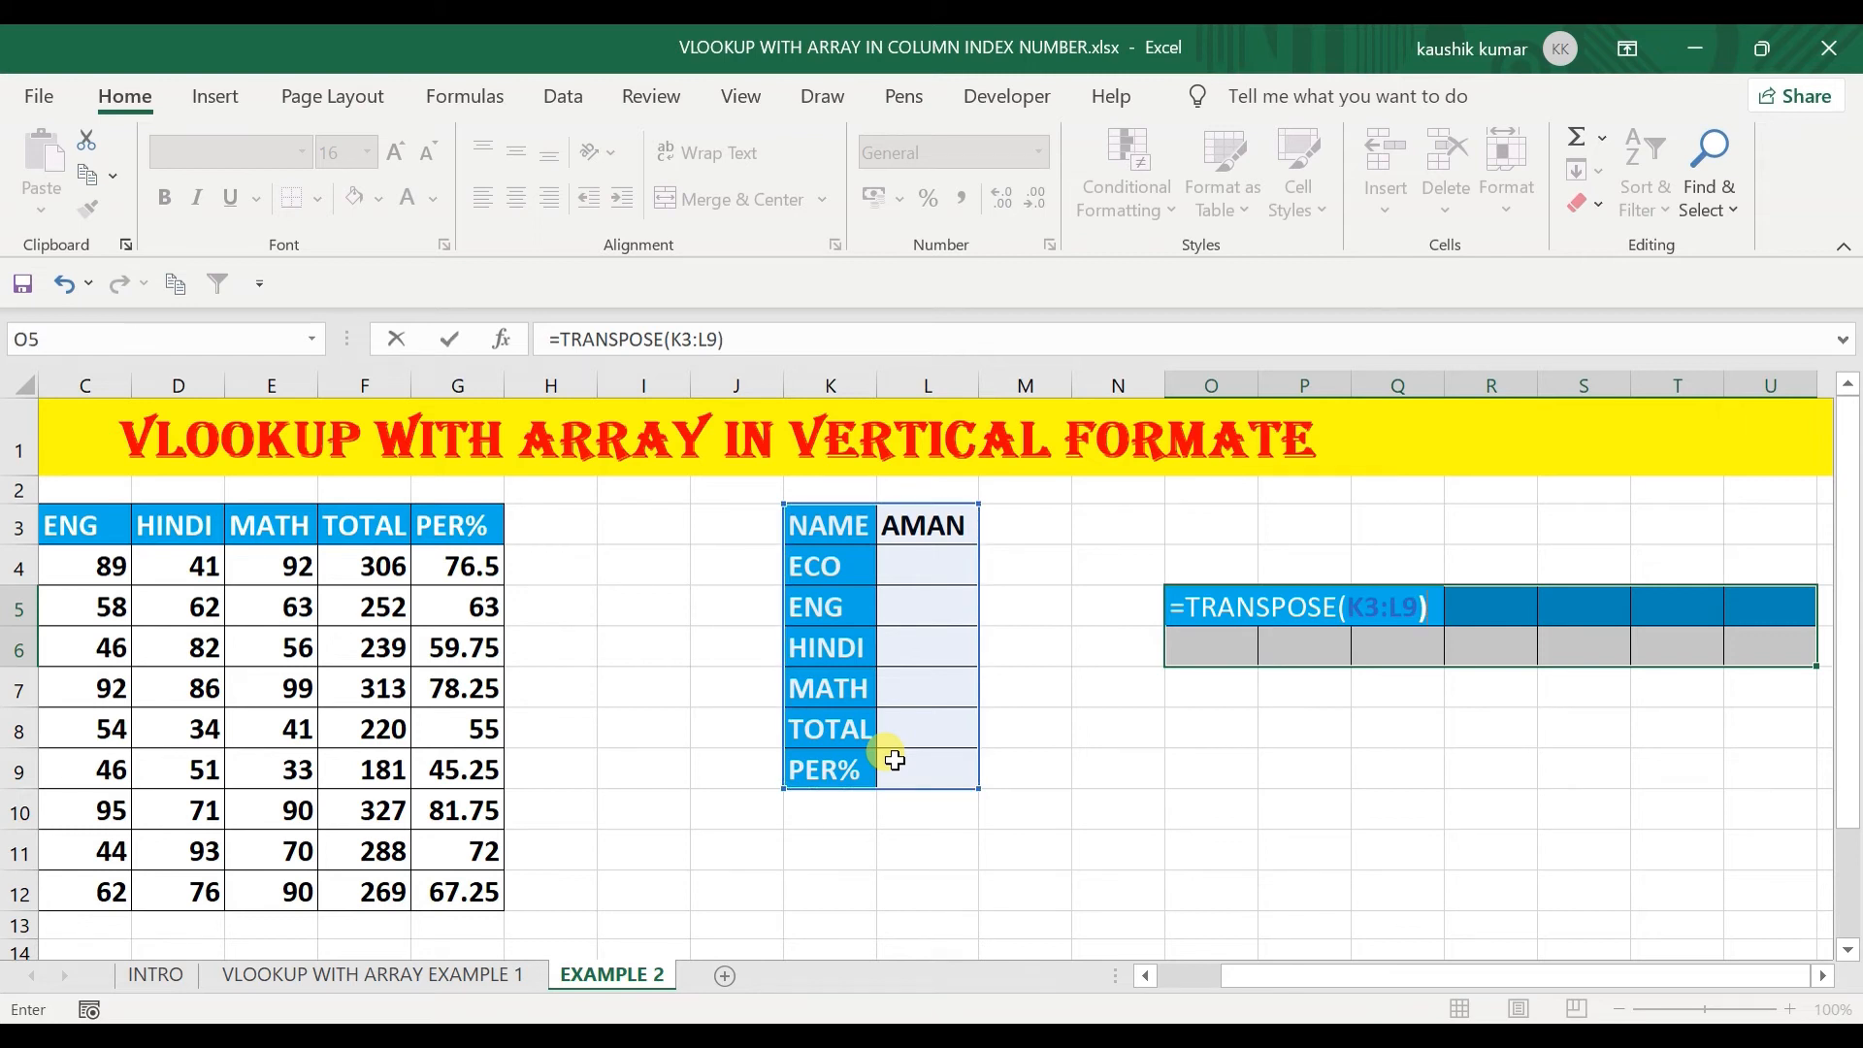
{"action": "key", "text": "ctrl+shift+Return"}
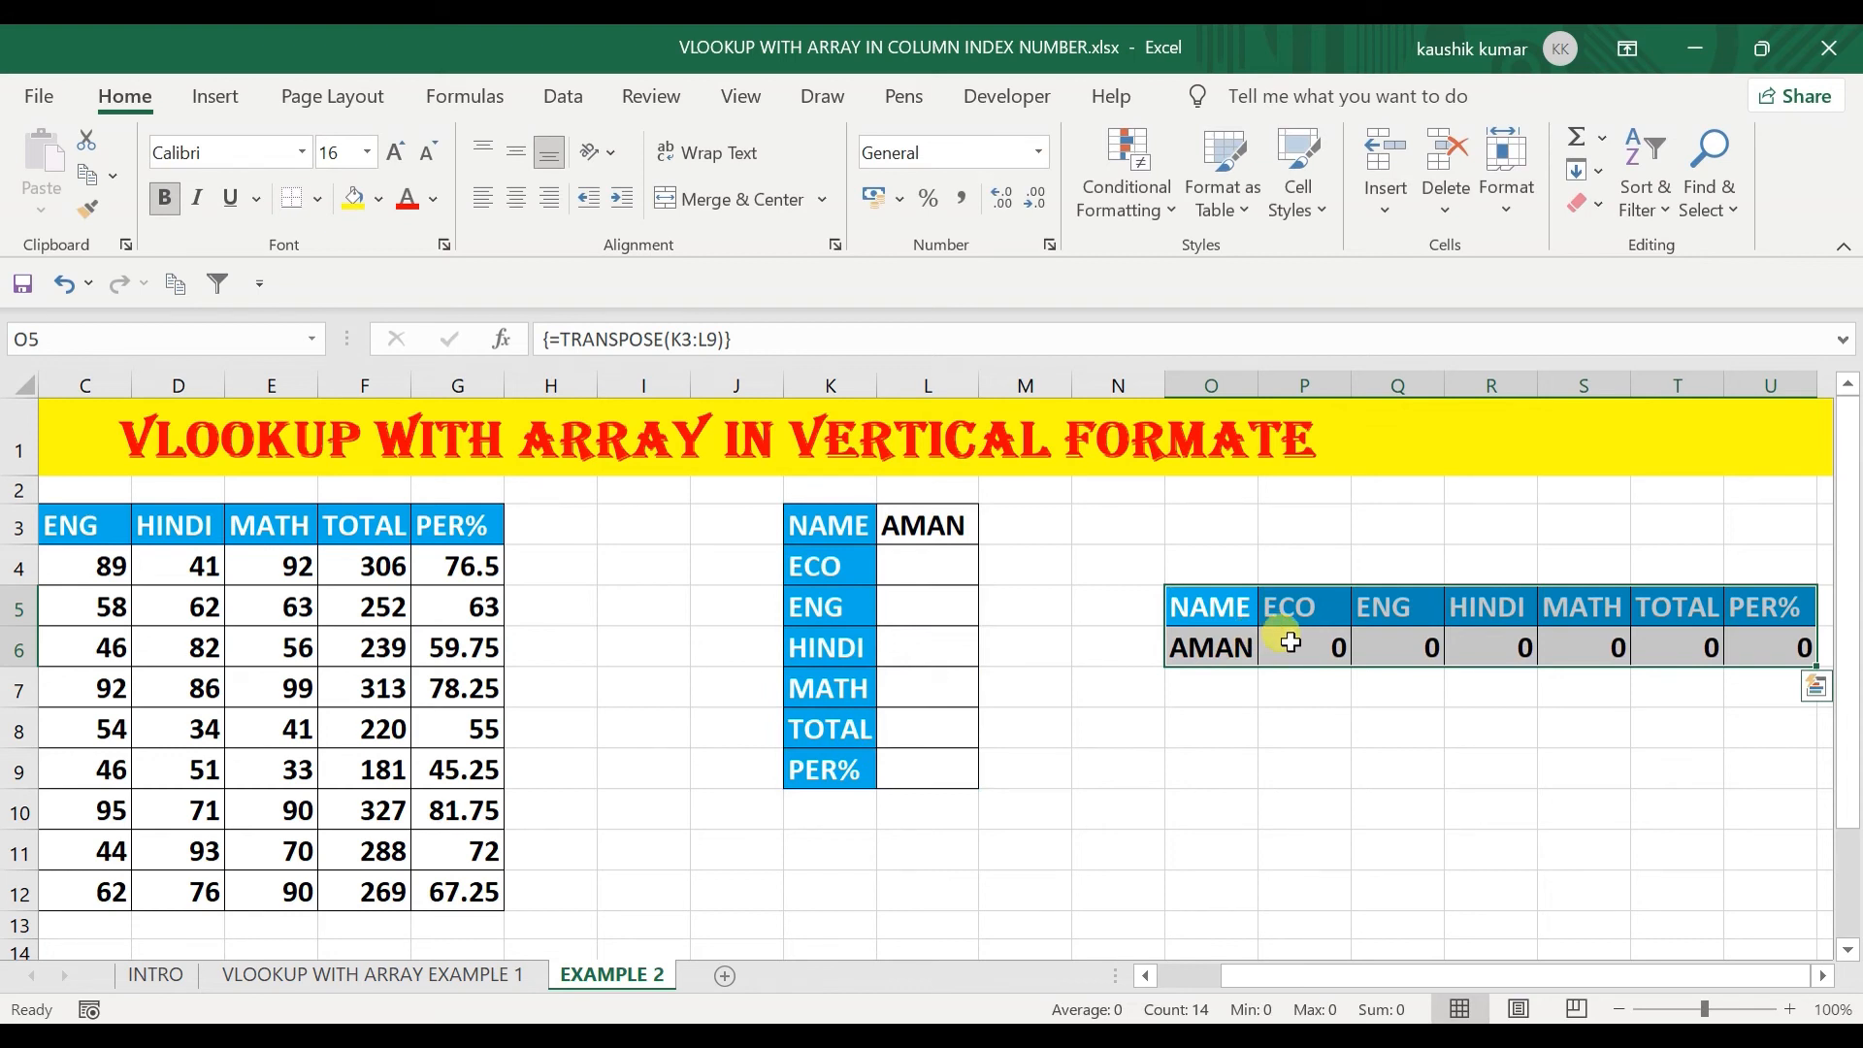
Compare L4:L9 with the transposed cells in row 6, and clear the contents of O5:U6.
{"action": "left_click_drag", "start_coordinate": [907, 570], "coordinate": [906, 760]}
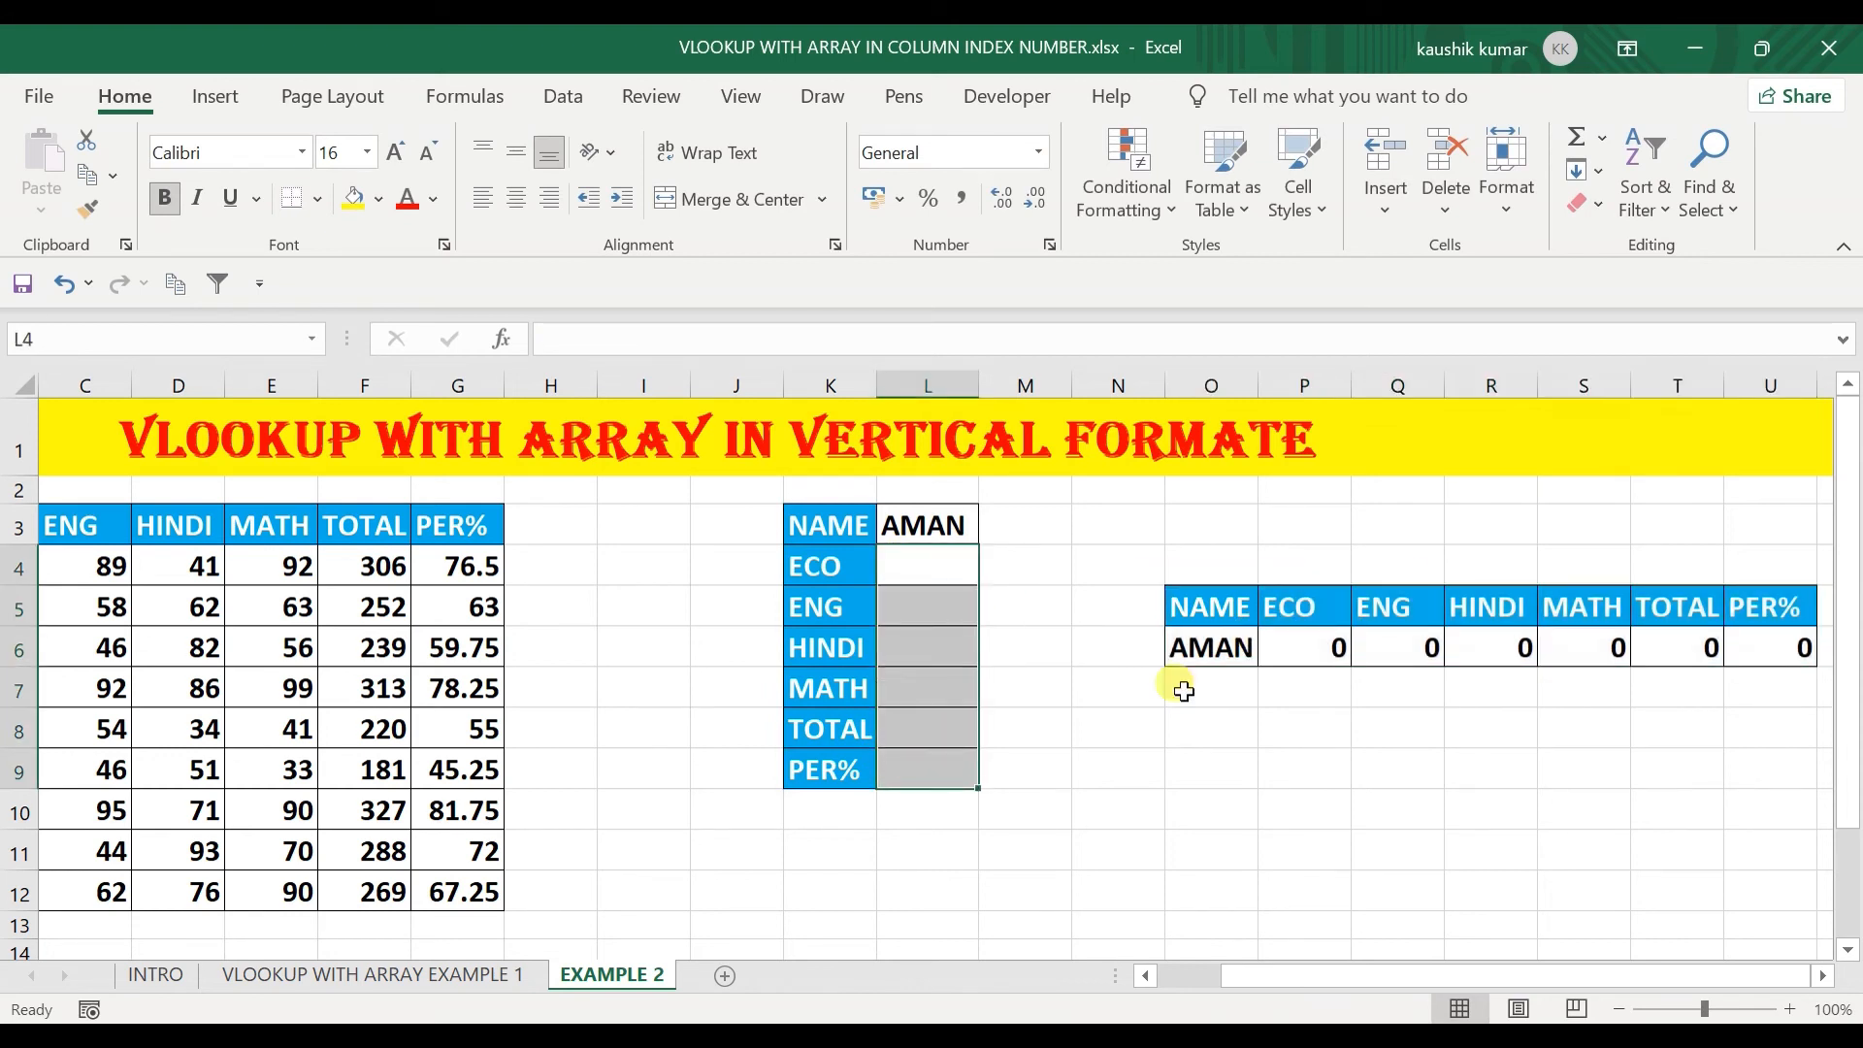
{"action": "left_click_drag", "start_coordinate": [1295, 650], "coordinate": [1605, 648]}
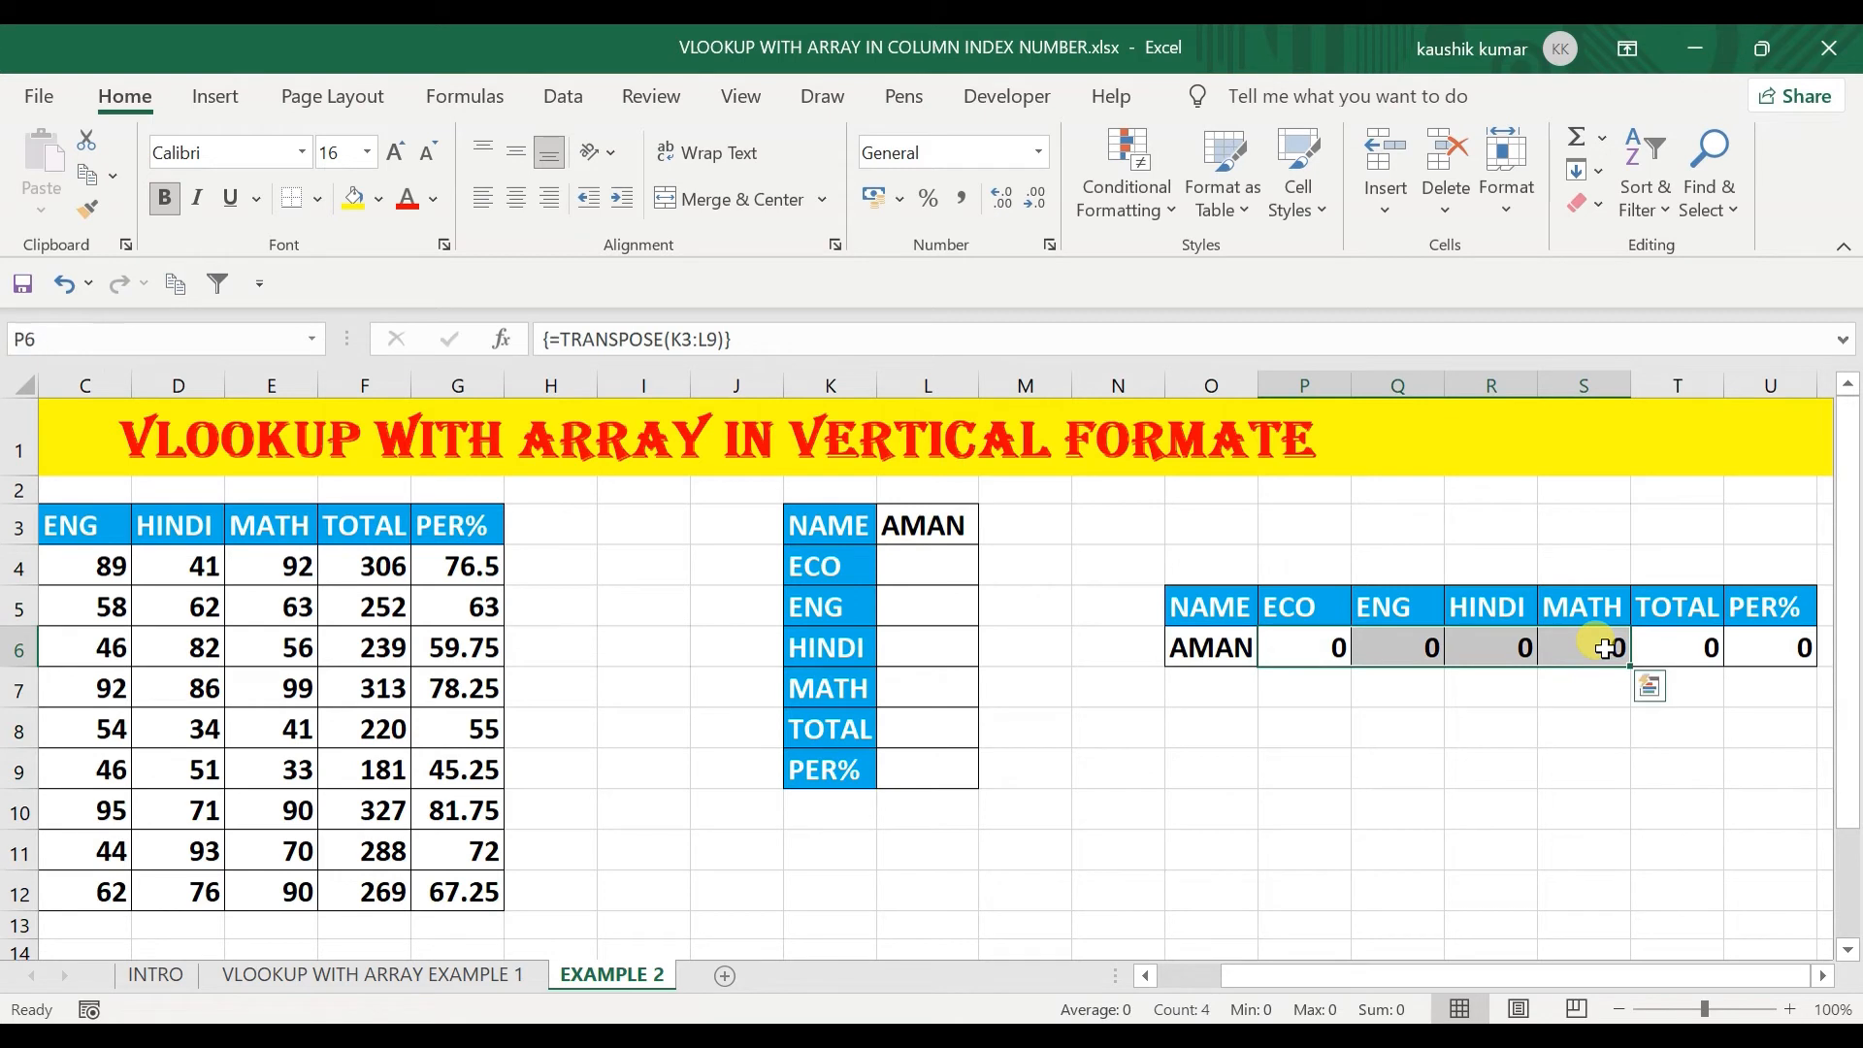
{"action": "left_click", "coordinate": [1206, 613]}
{"action": "key", "text": "ctrl+shift+Right"}
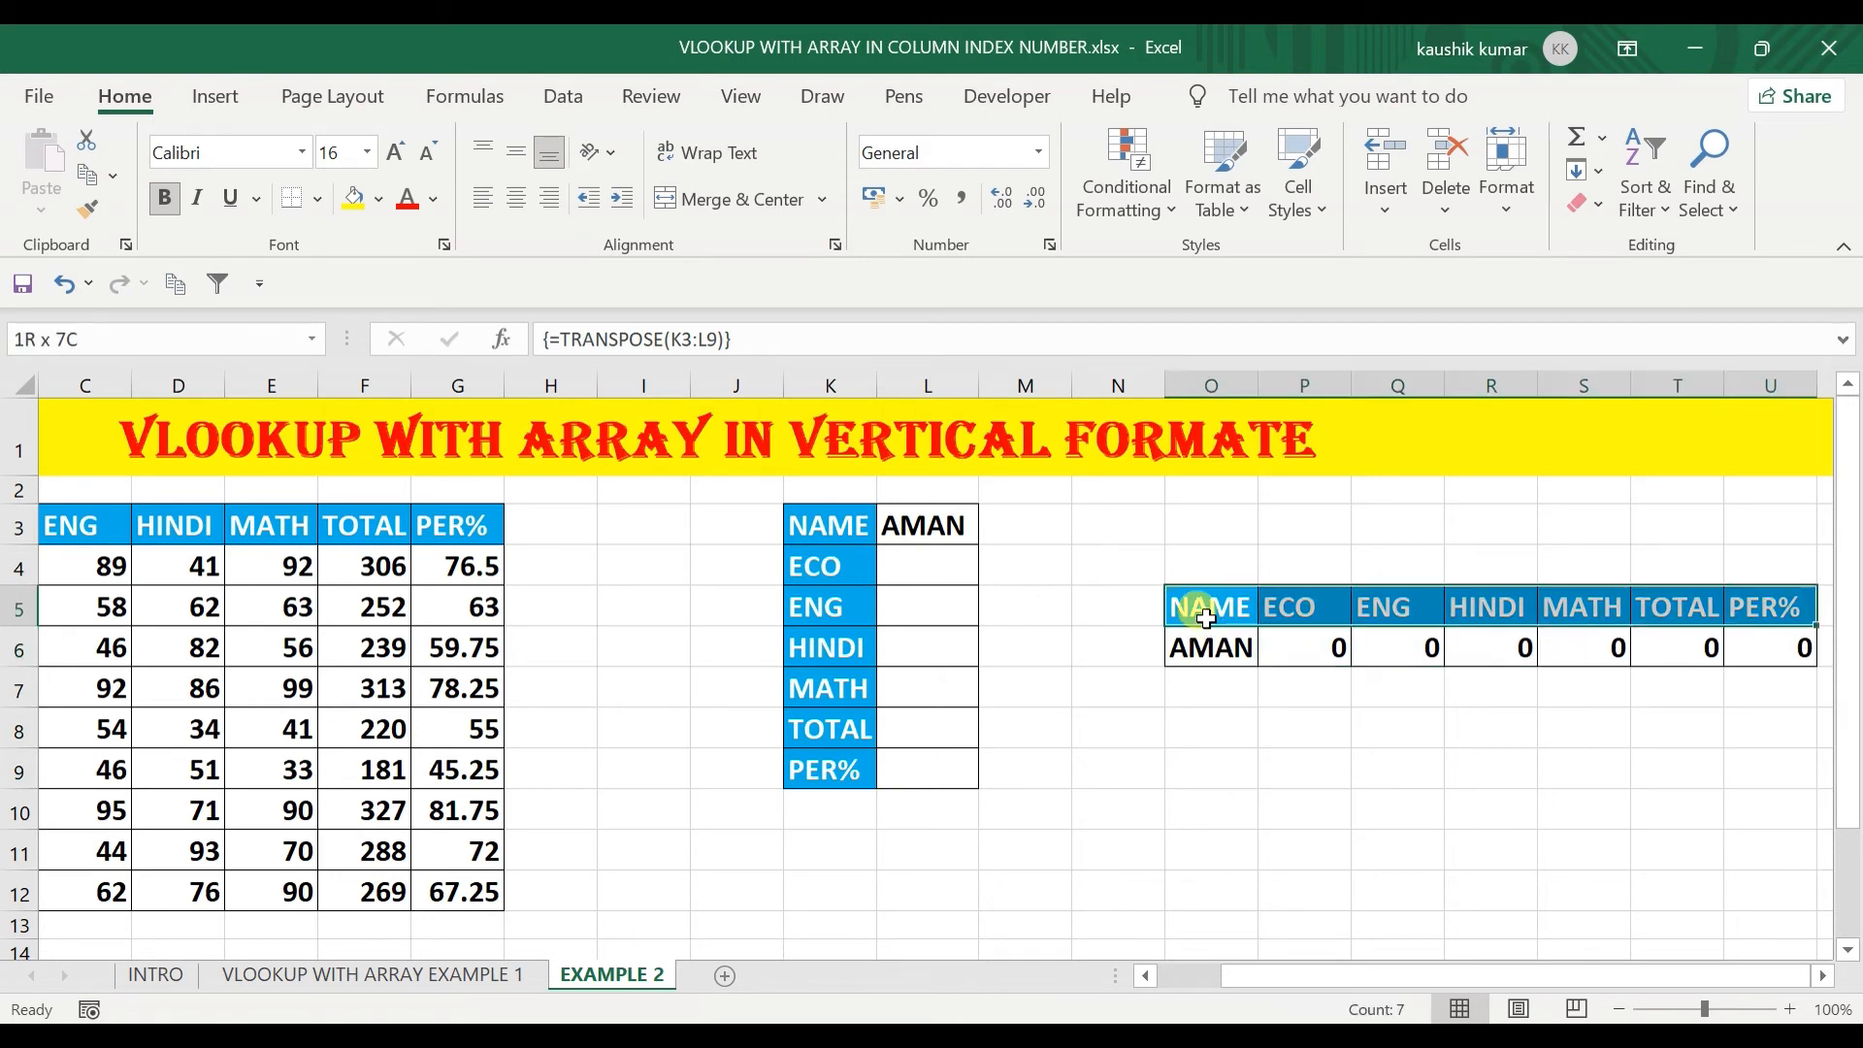
{"action": "key", "text": "shift+Down"}
{"action": "key", "text": "Delete"}
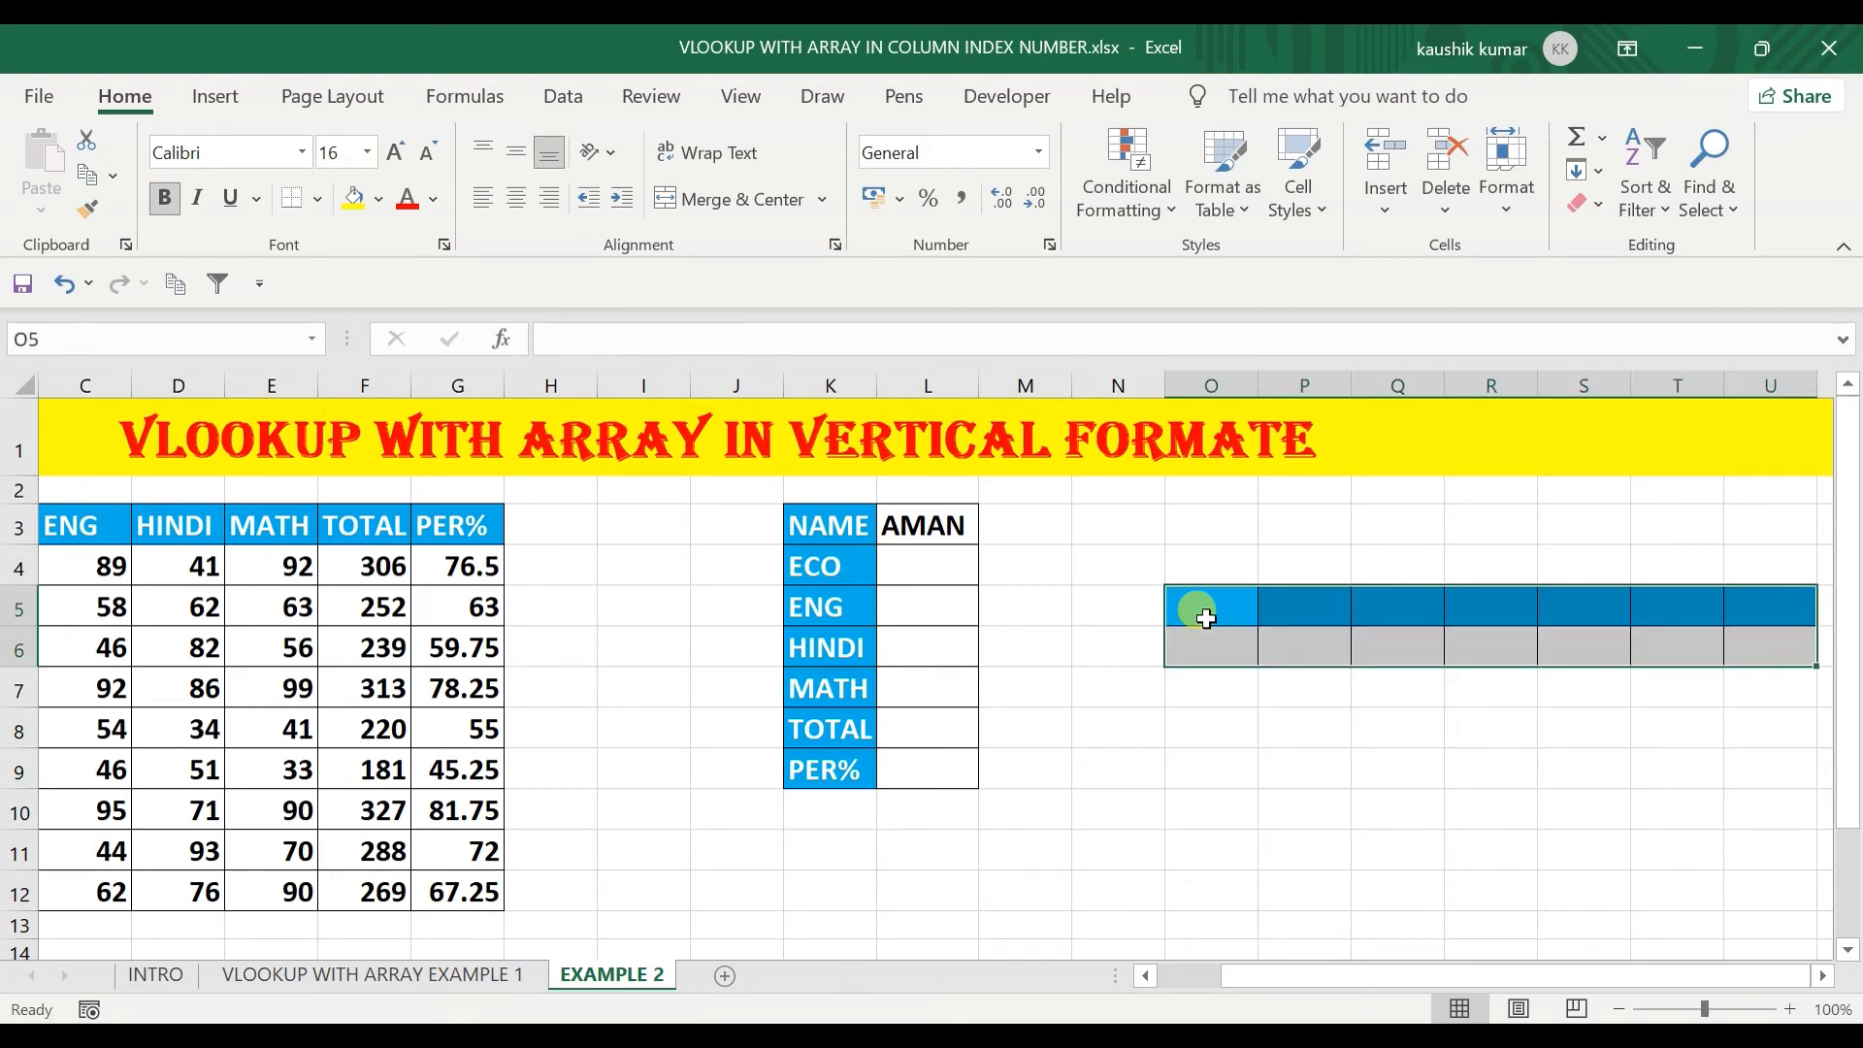
Start a VLOOKUP formula across the result cells L4:L9 with the absolute reference $L$3 as lookup value.
{"action": "left_click", "coordinate": [1014, 566]}
{"action": "left_click", "coordinate": [926, 567]}
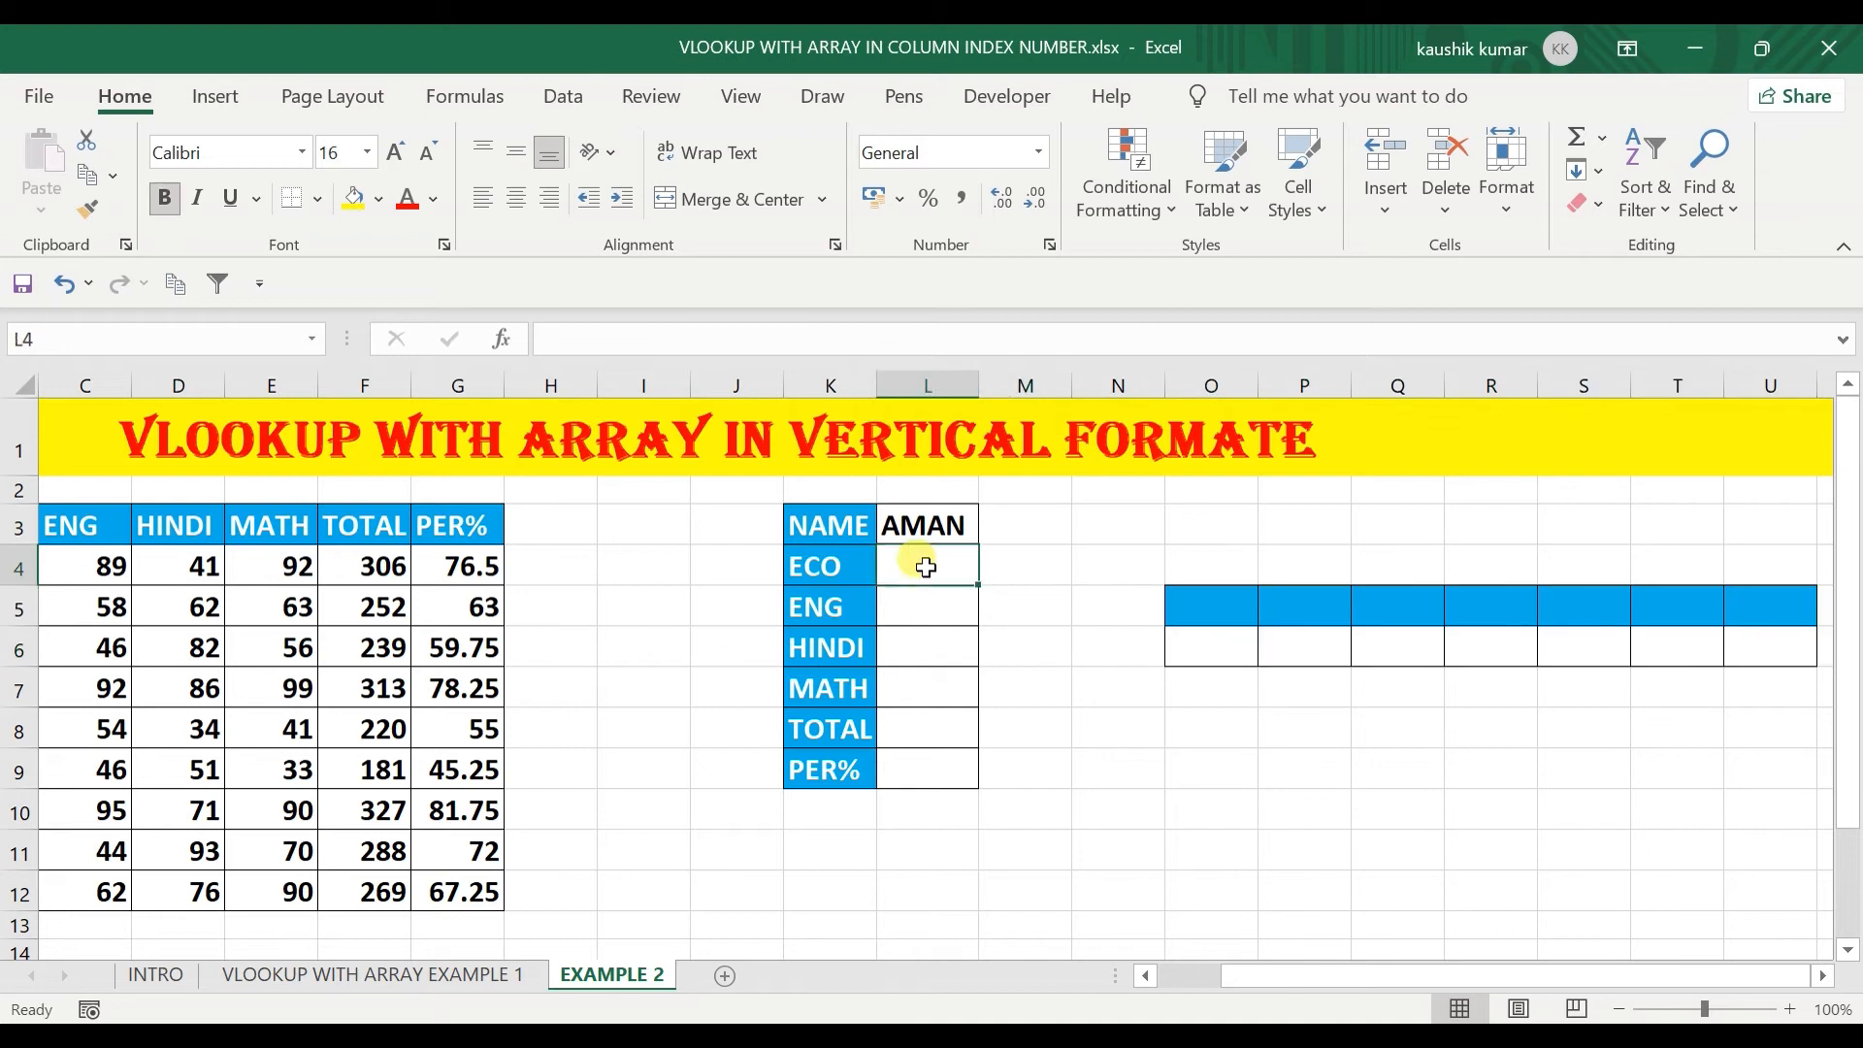
{"action": "key", "text": "shift+Down"}
{"action": "key", "text": "shift+Down"}
{"action": "key", "text": "shift+Down"}
{"action": "key", "text": "shift+Down"}
{"action": "key", "text": "shift+Down"}
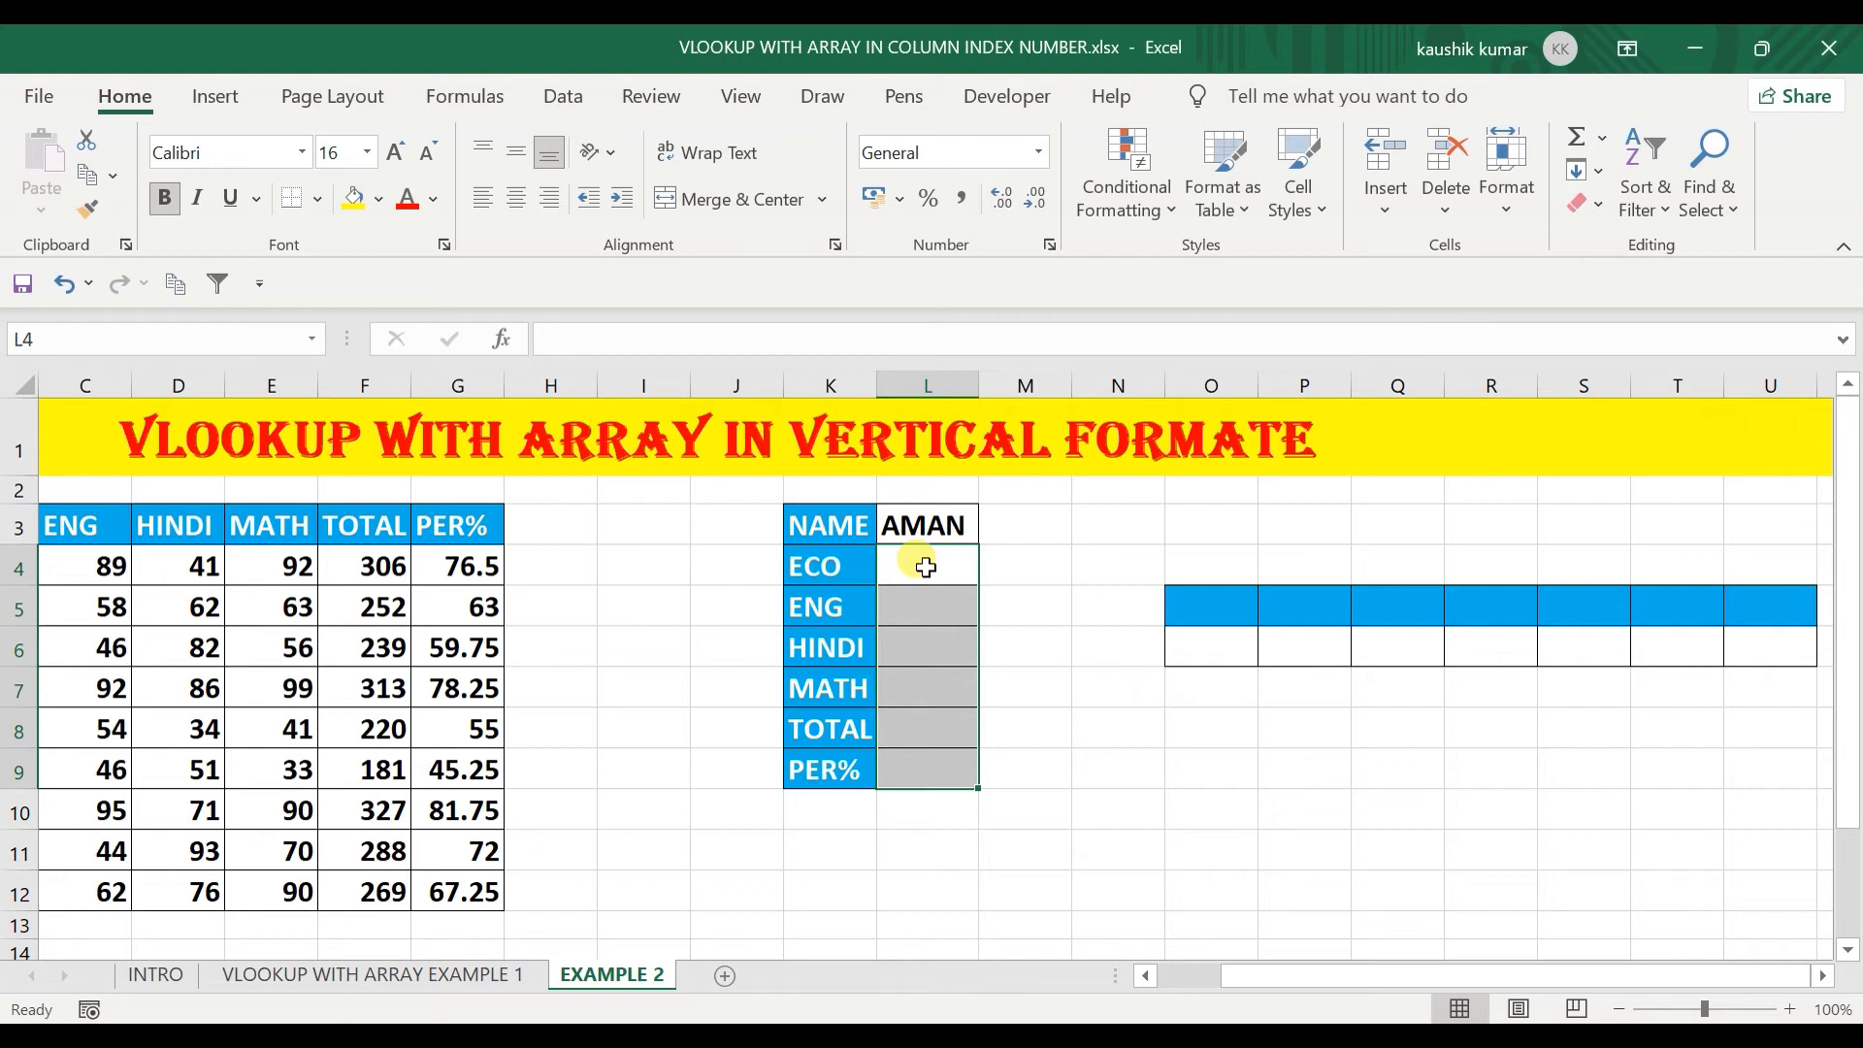
{"action": "type", "text": "=vlo"}
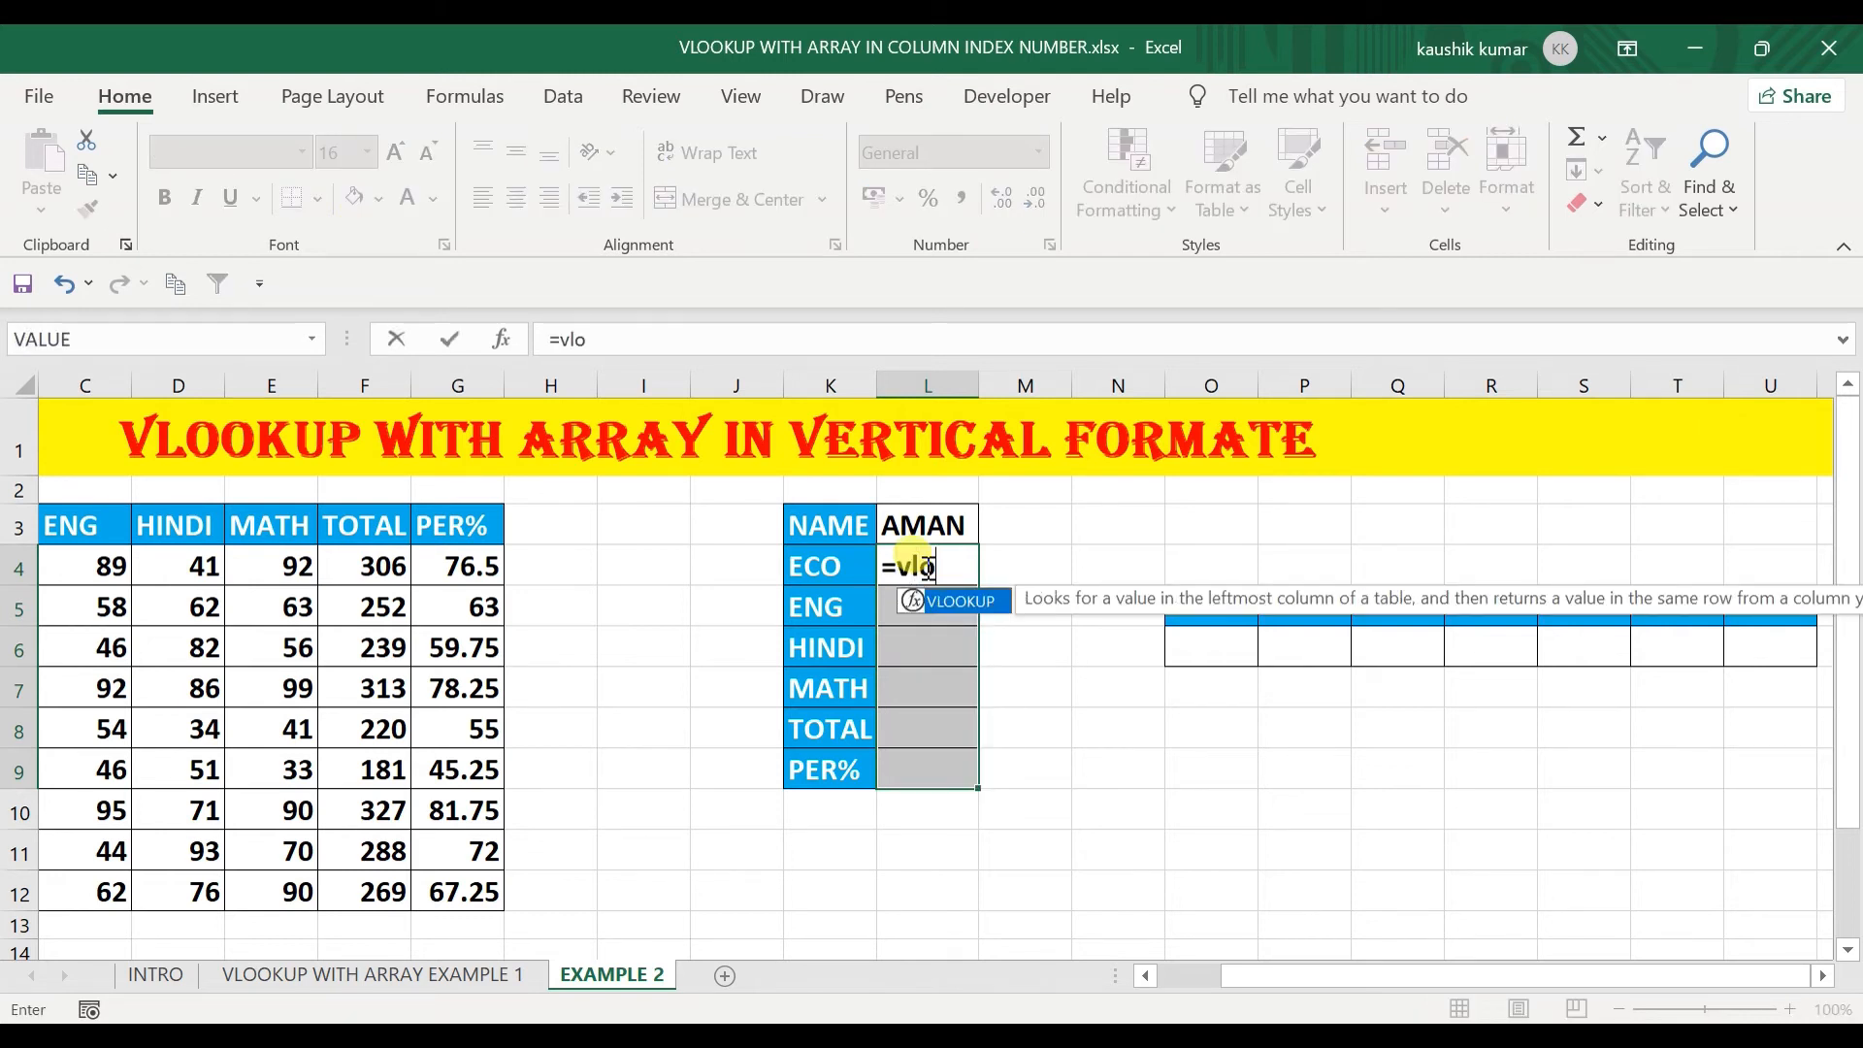
{"action": "key", "text": "Tab"}
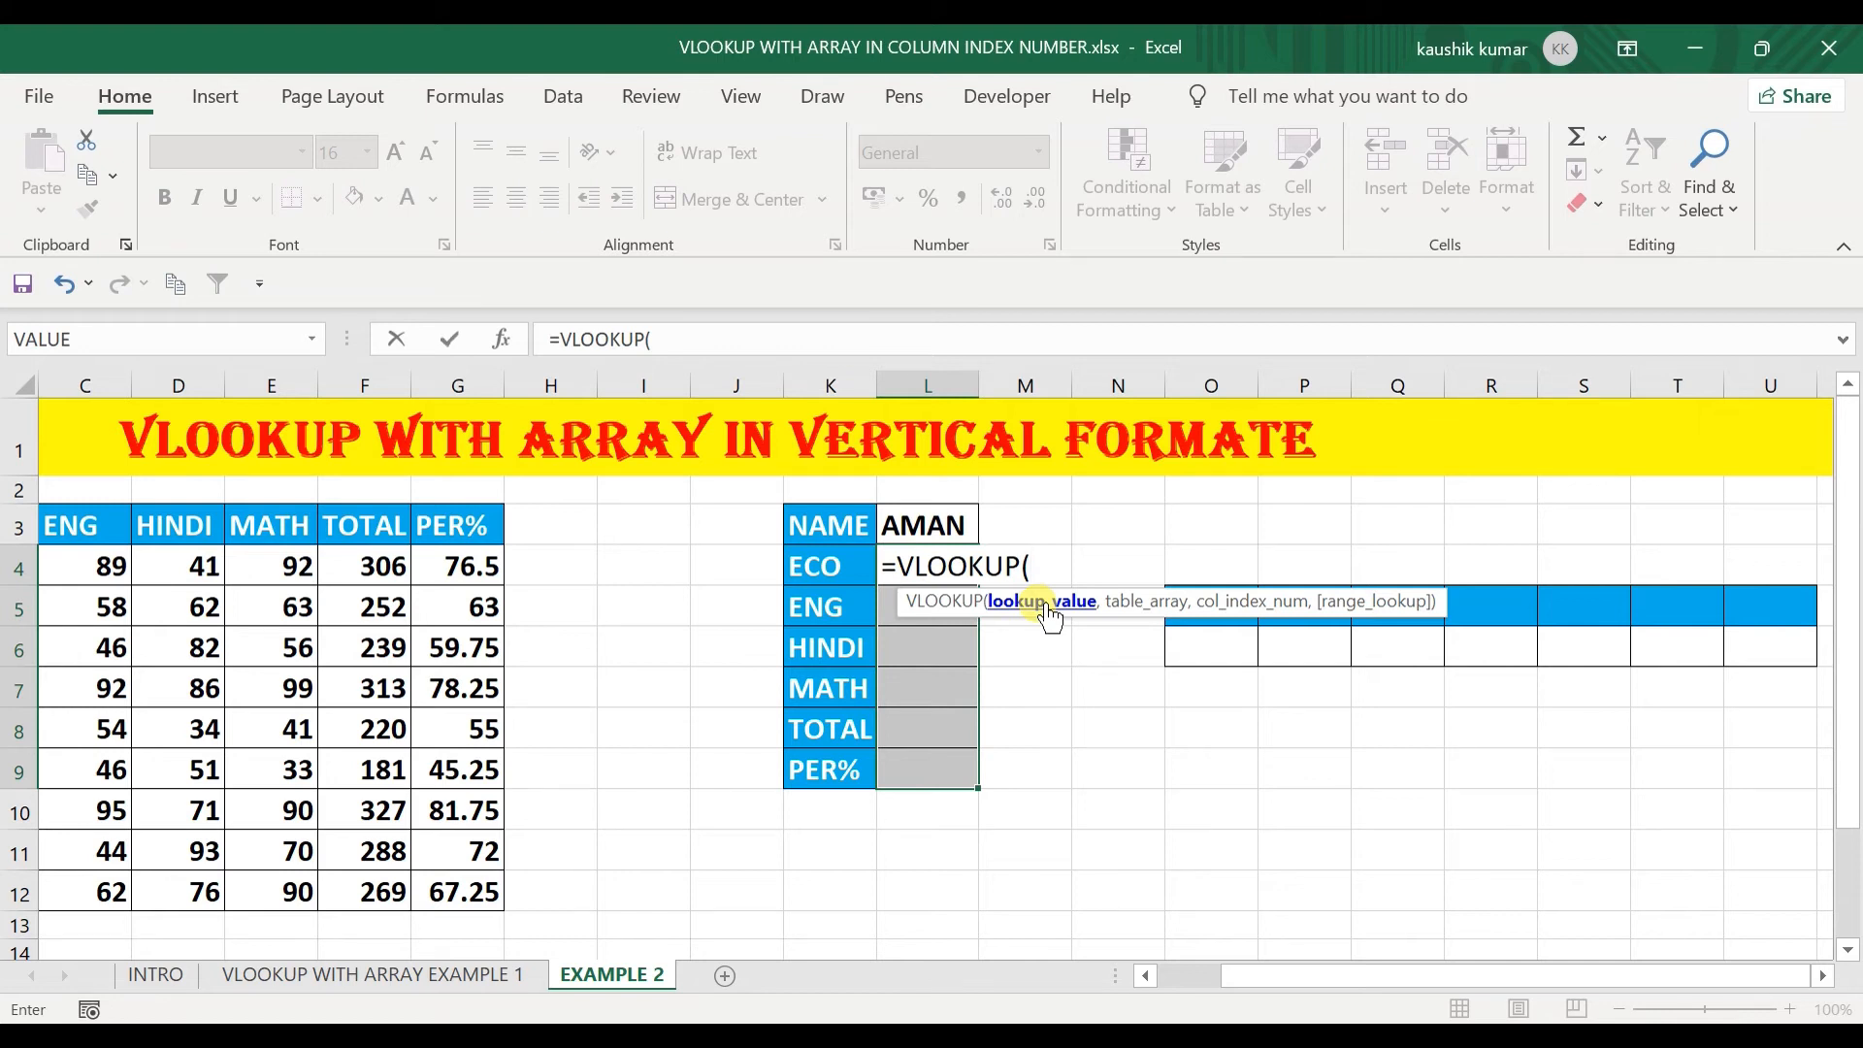
{"action": "left_click", "coordinate": [909, 525]}
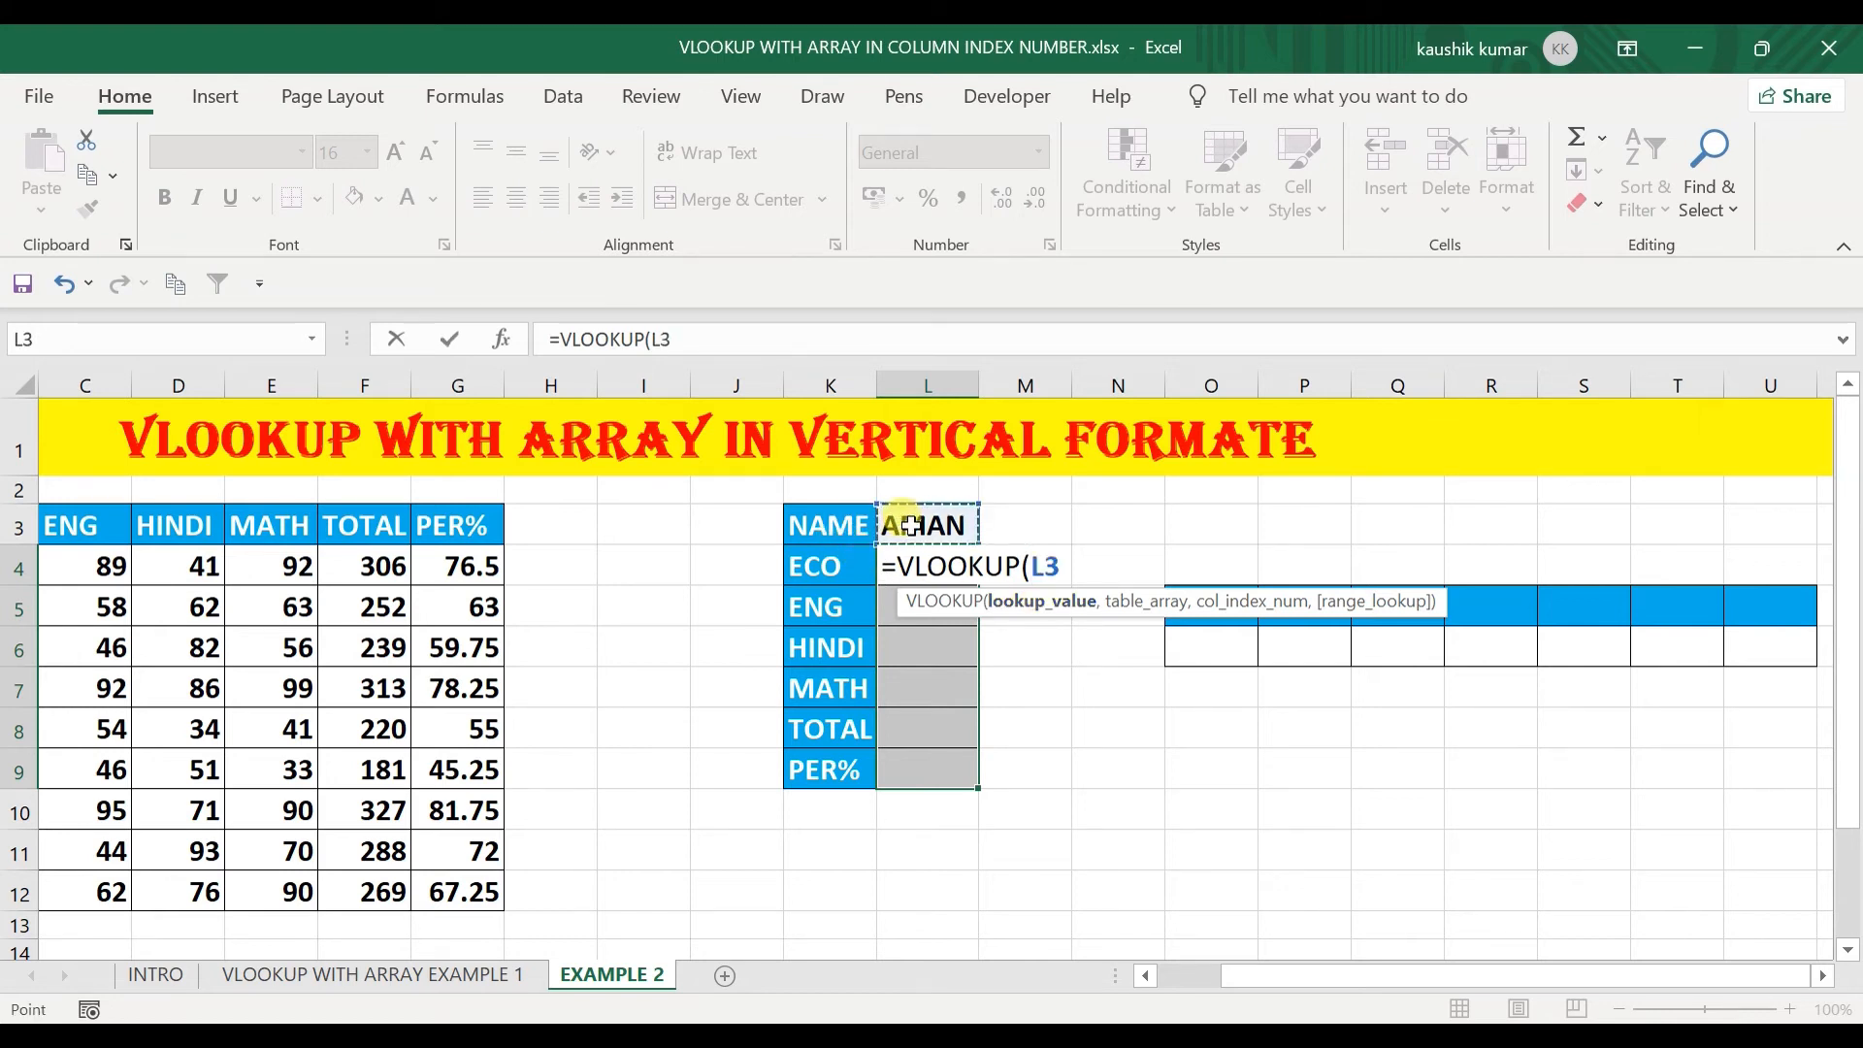
{"action": "key", "text": "F4"}
{"action": "type", "text": ","}
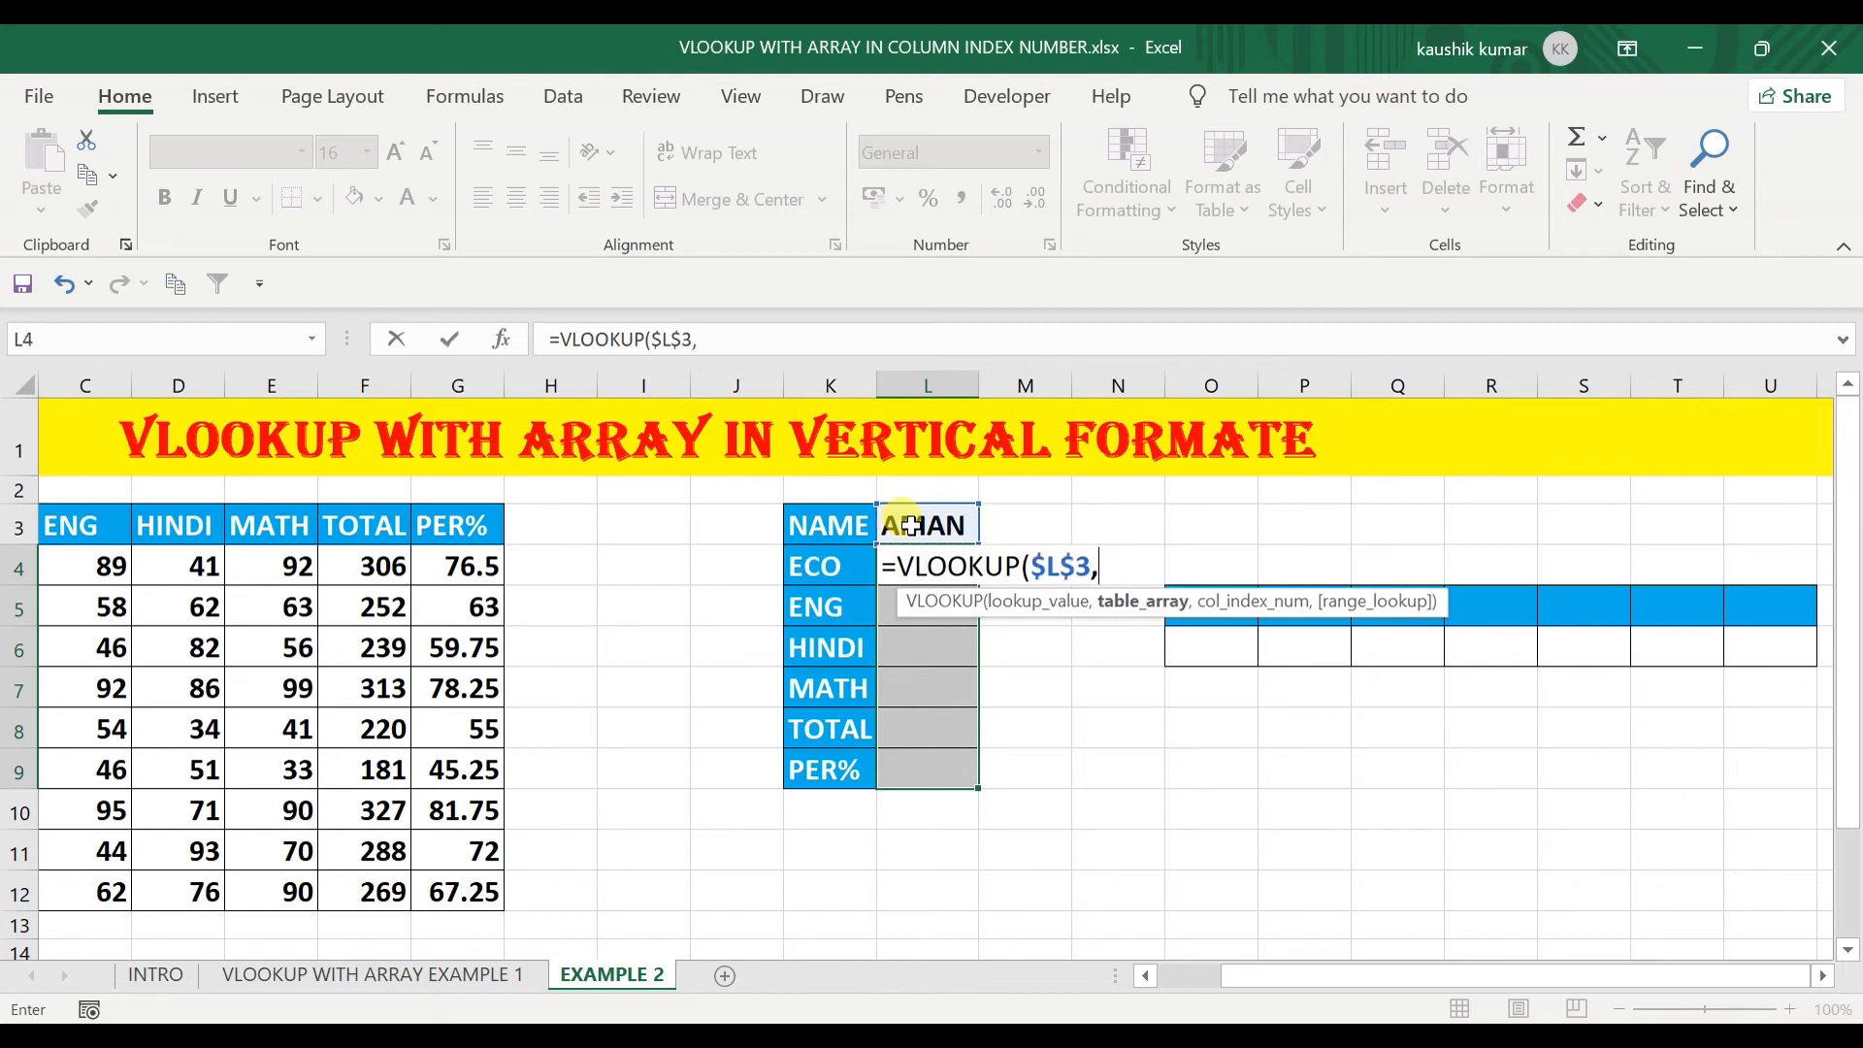
Set the table array of the VLOOKUP in L4 to the whole marks table as $A$3:$G$12.
{"action": "left_click_drag", "start_coordinate": [1282, 976], "coordinate": [1151, 976]}
{"action": "left_click", "coordinate": [104, 531]}
{"action": "key", "text": "ctrl+shift+Right"}
{"action": "key", "text": "ctrl+shift+Down"}
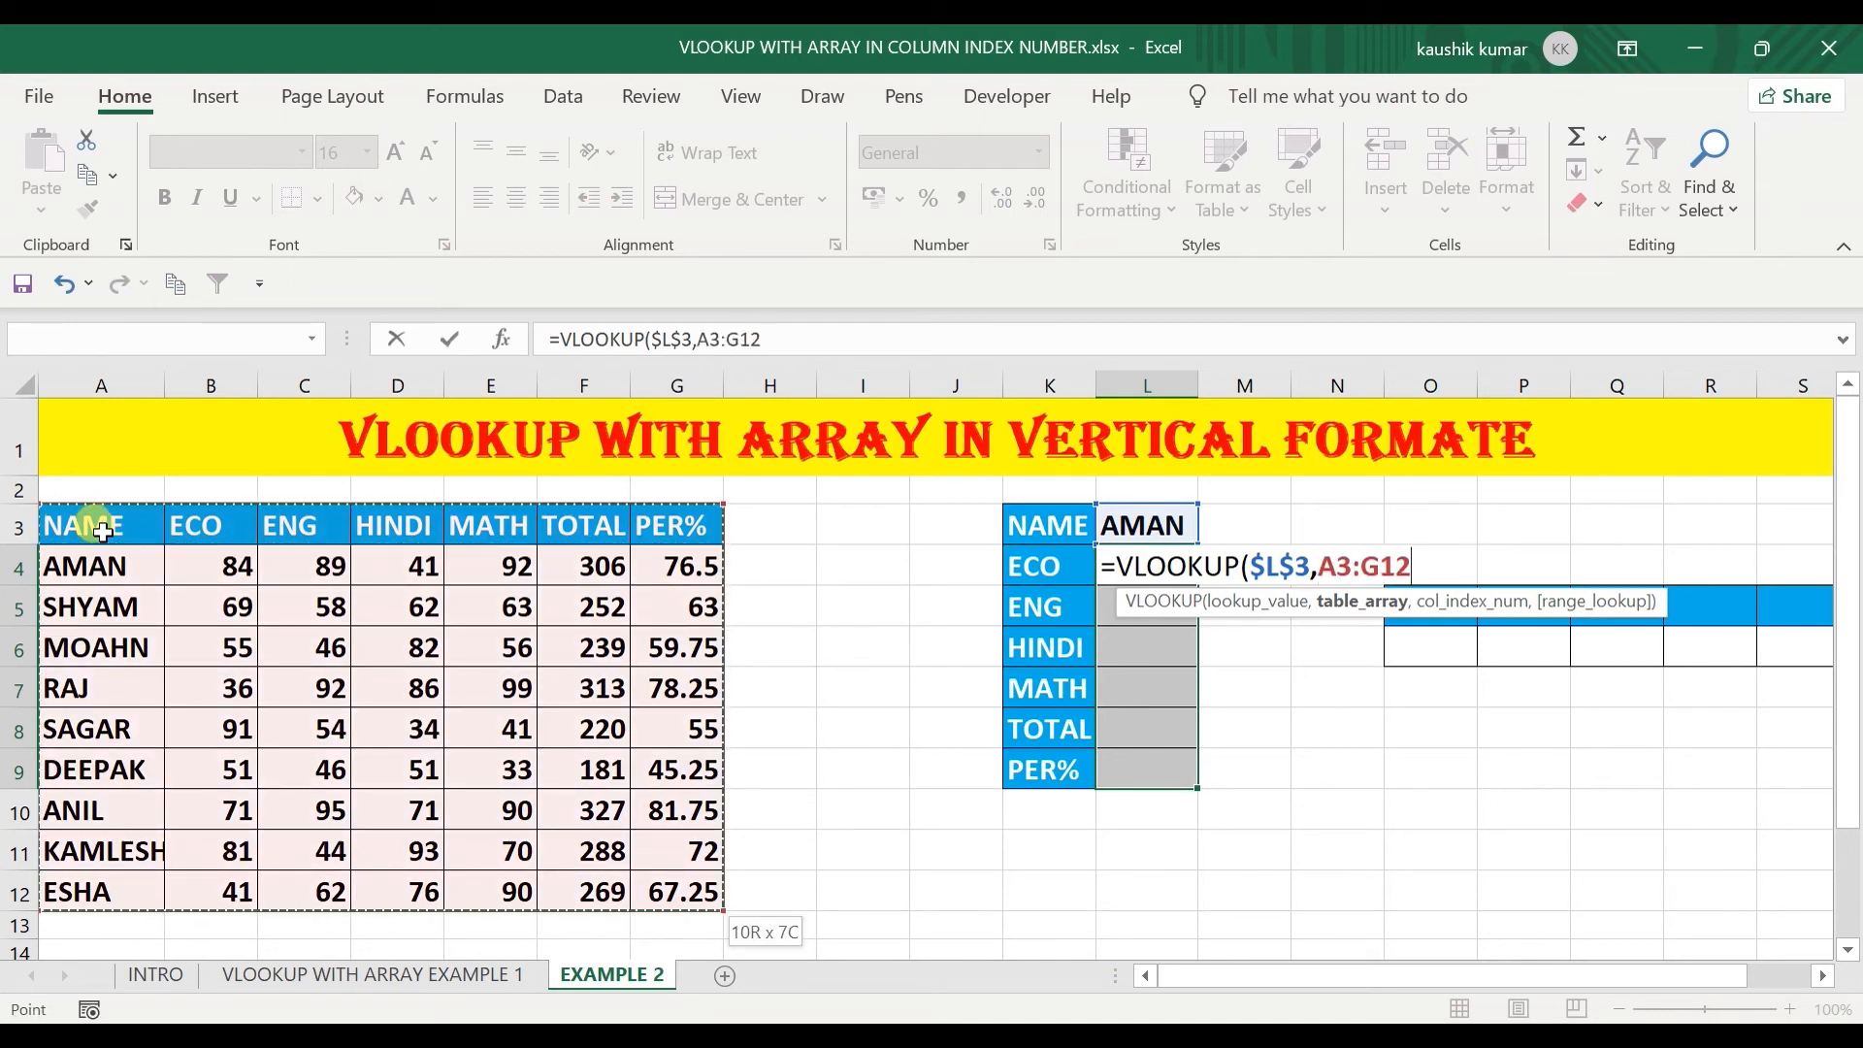
{"action": "key", "text": "F4"}
{"action": "type", "text": ","}
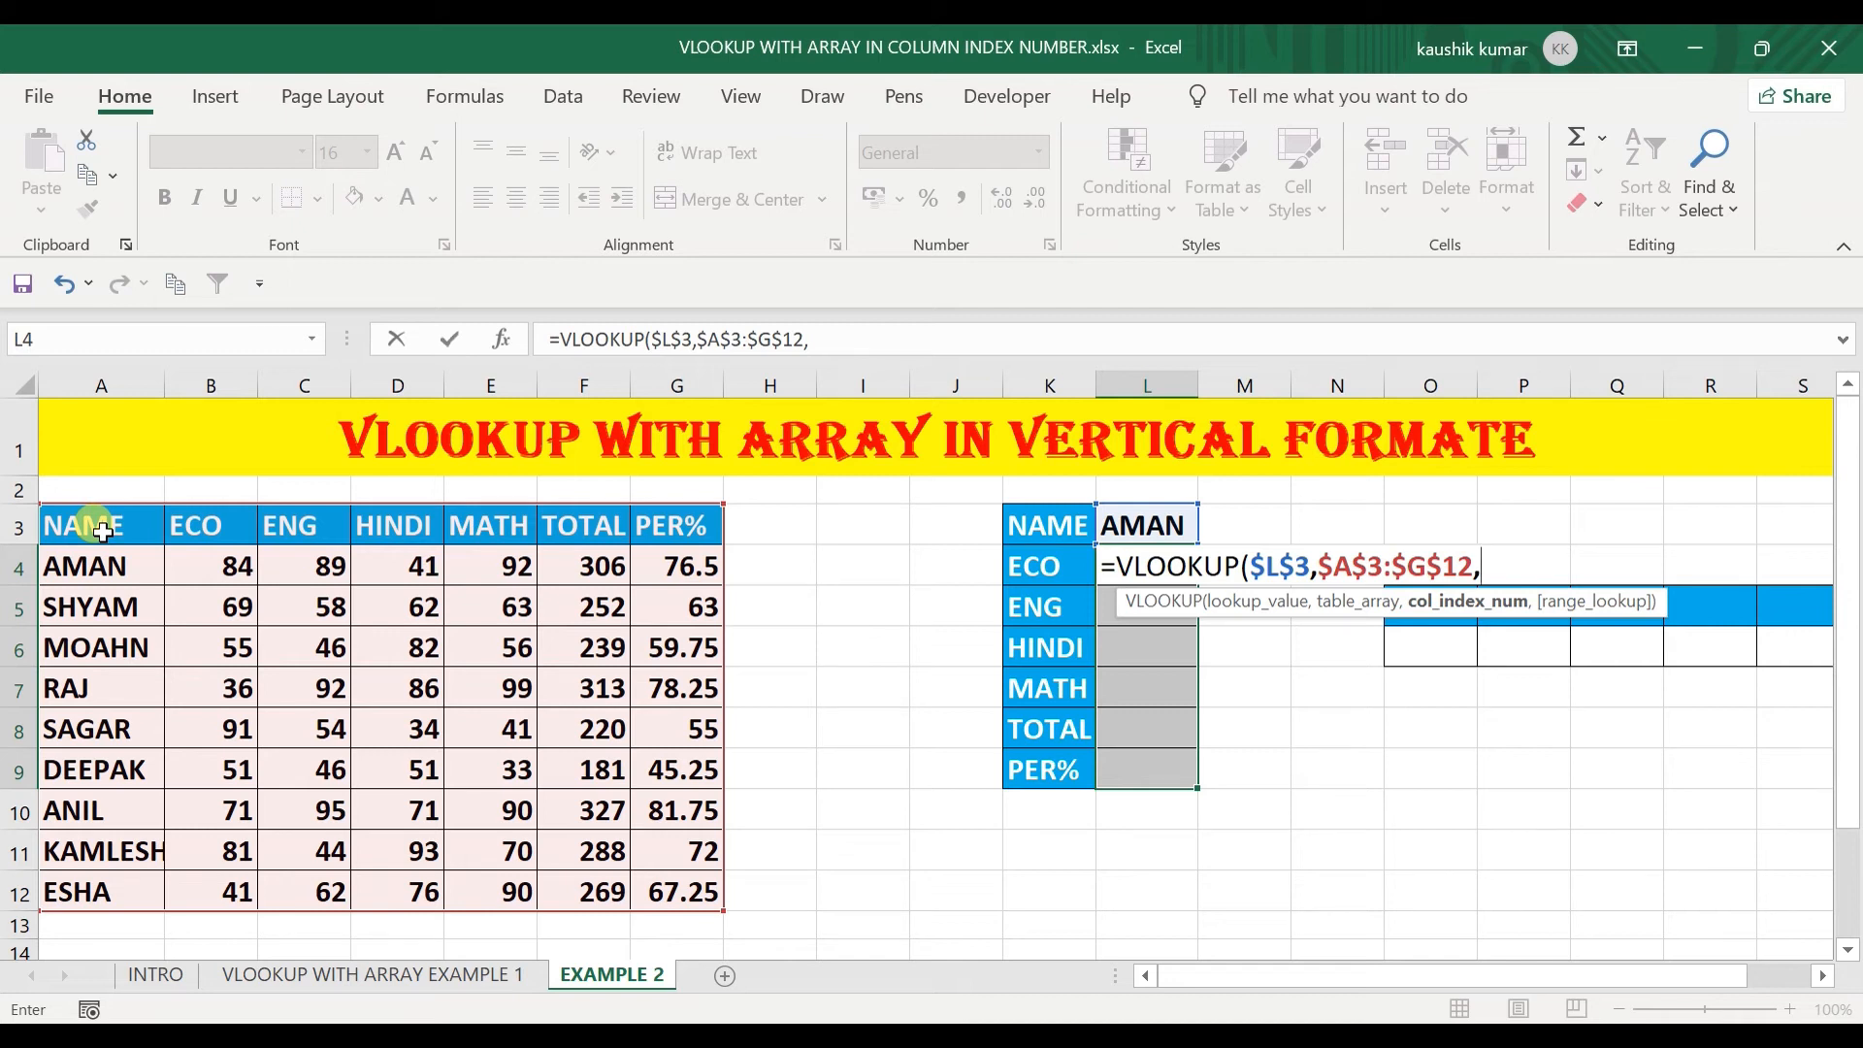
Supply {2,3,4,5,6,7} as column index numbers and 0 for exact match, entering the VLOOKUP as a regular formula in L4.
{"action": "type", "text": "{"}
{"action": "type", "text": "1"}
{"action": "key", "text": "BackSpace"}
{"action": "type", "text": "2,3,4,"}
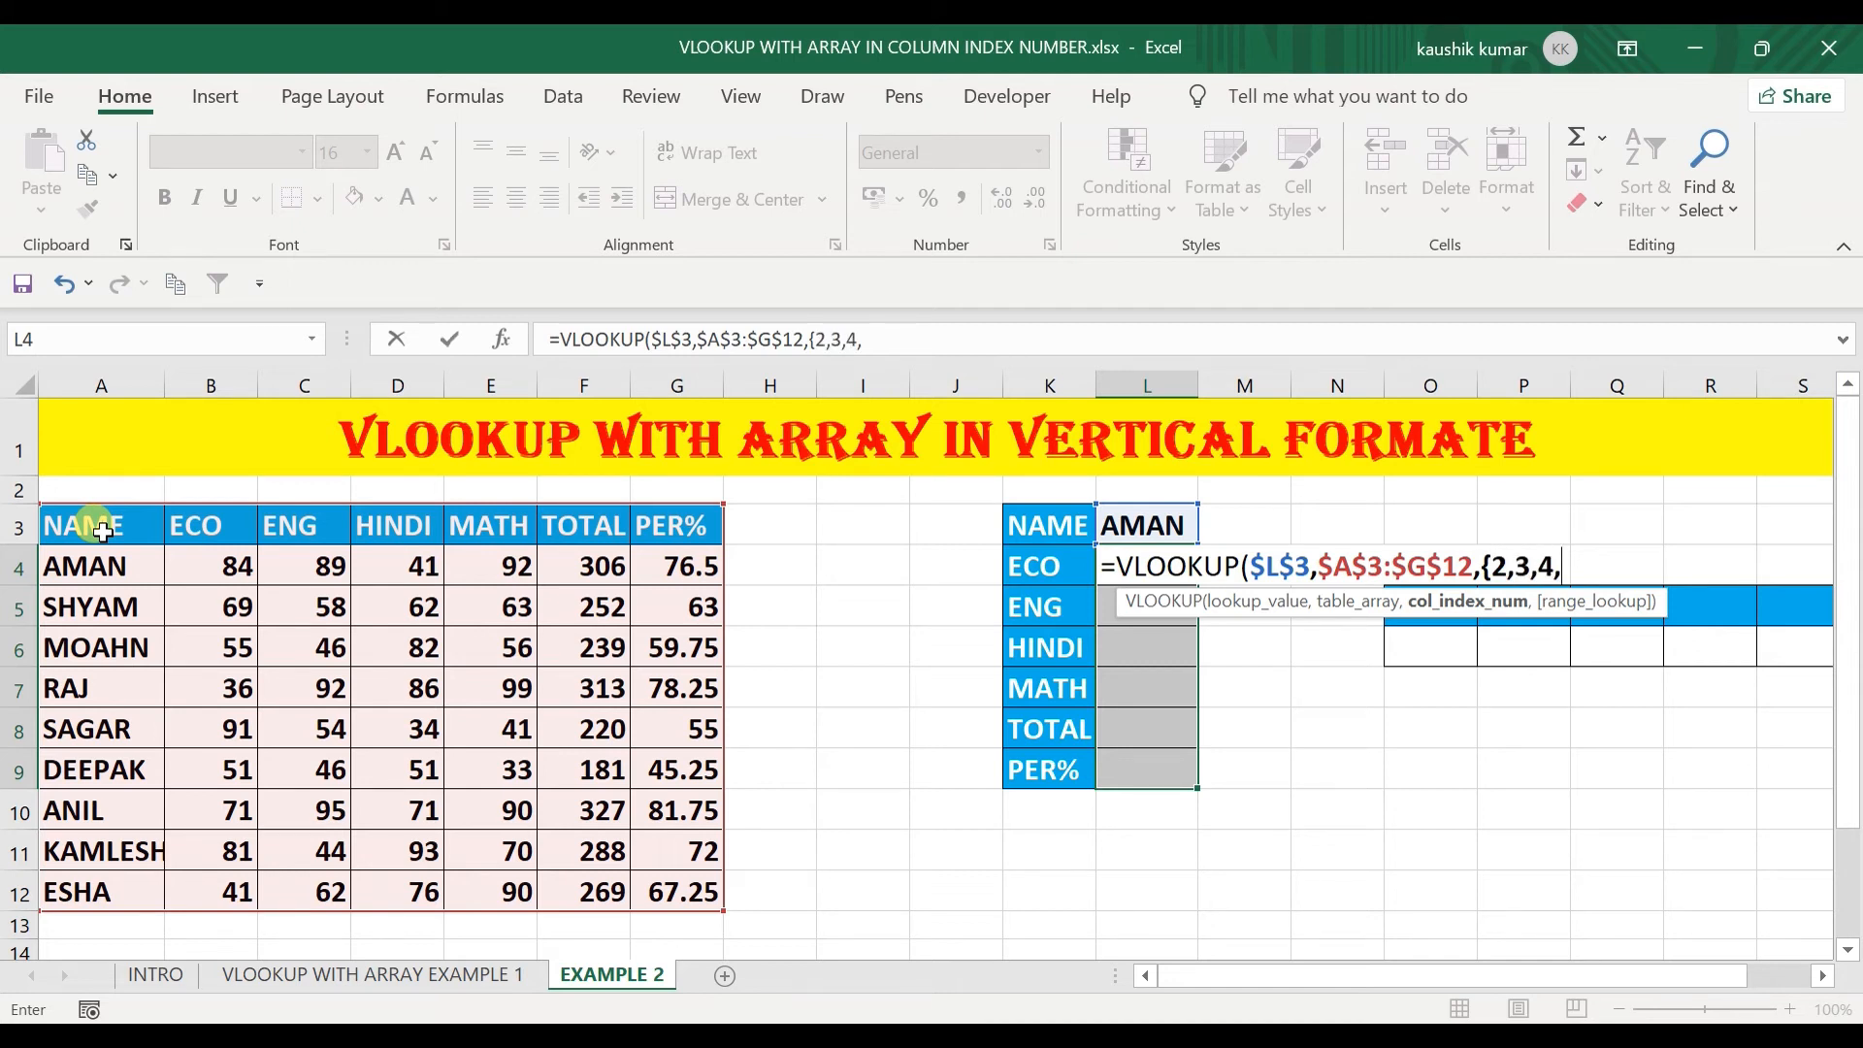
{"action": "type", "text": "5,6,7},"}
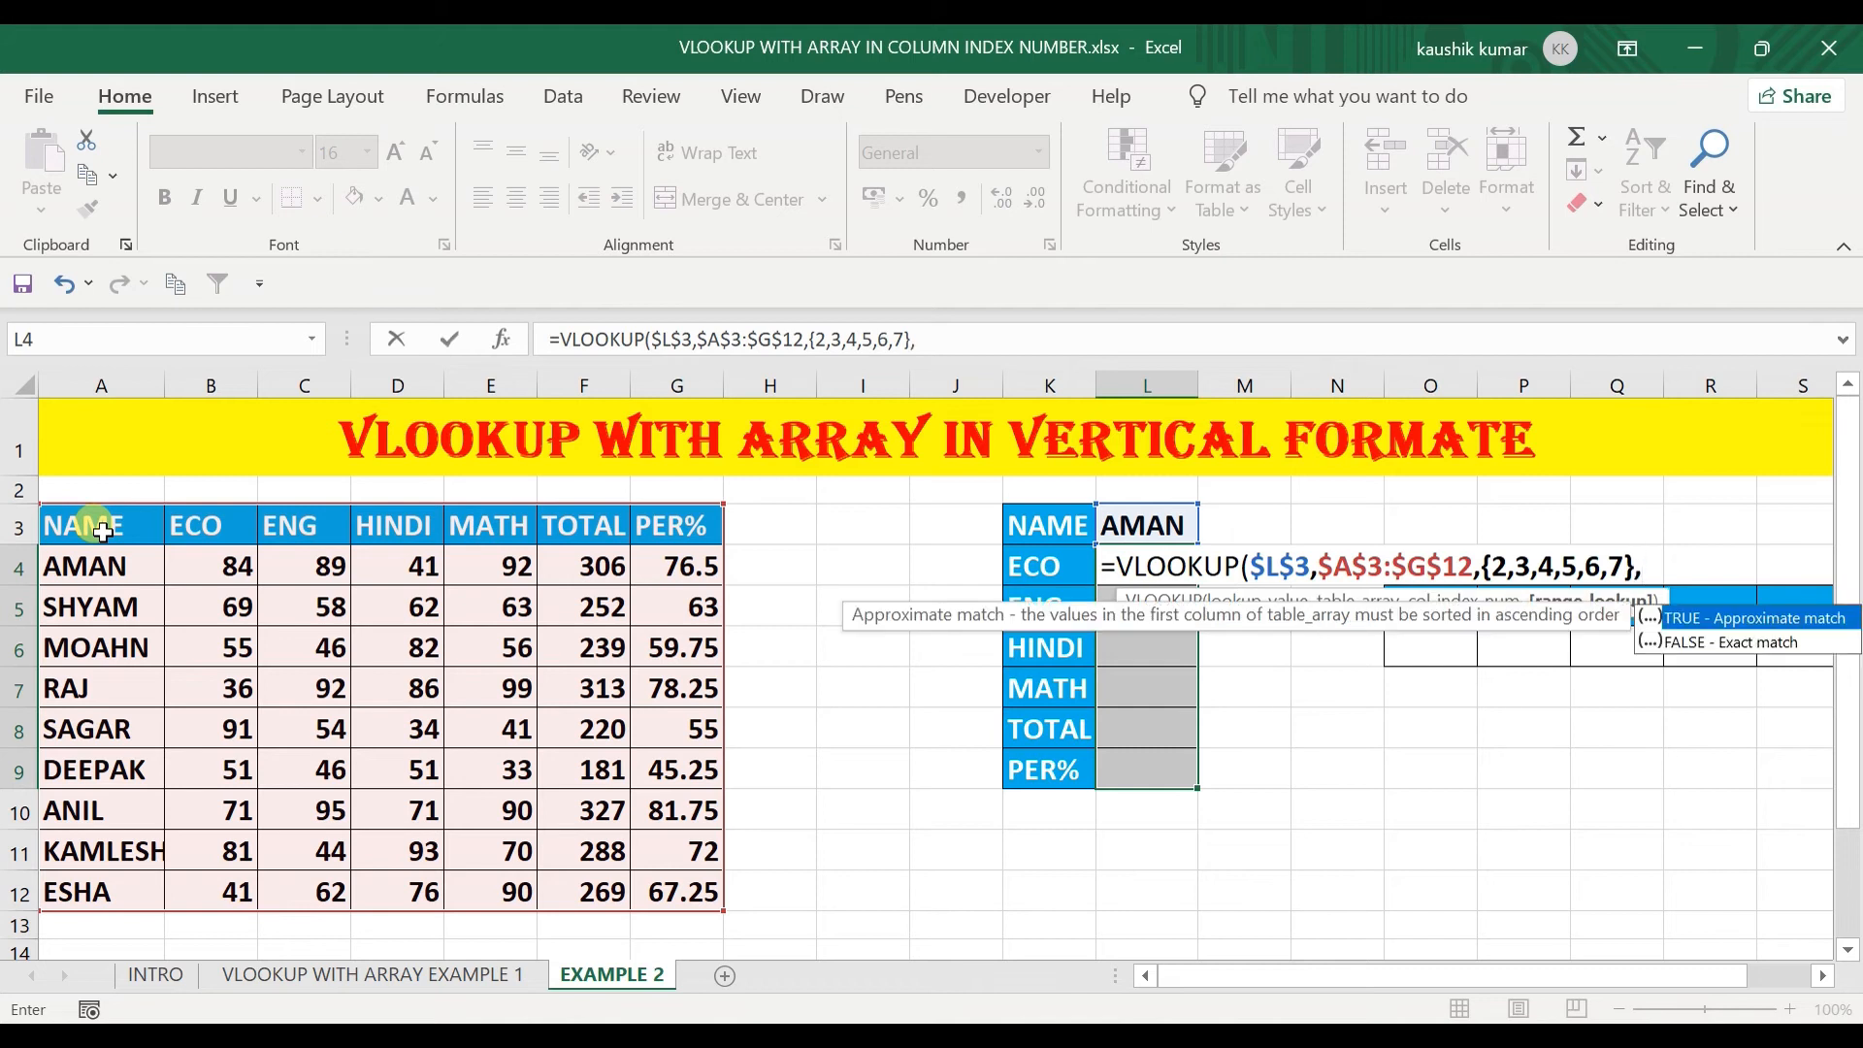
{"action": "type", "text": "0"}
{"action": "key", "text": "Left"}
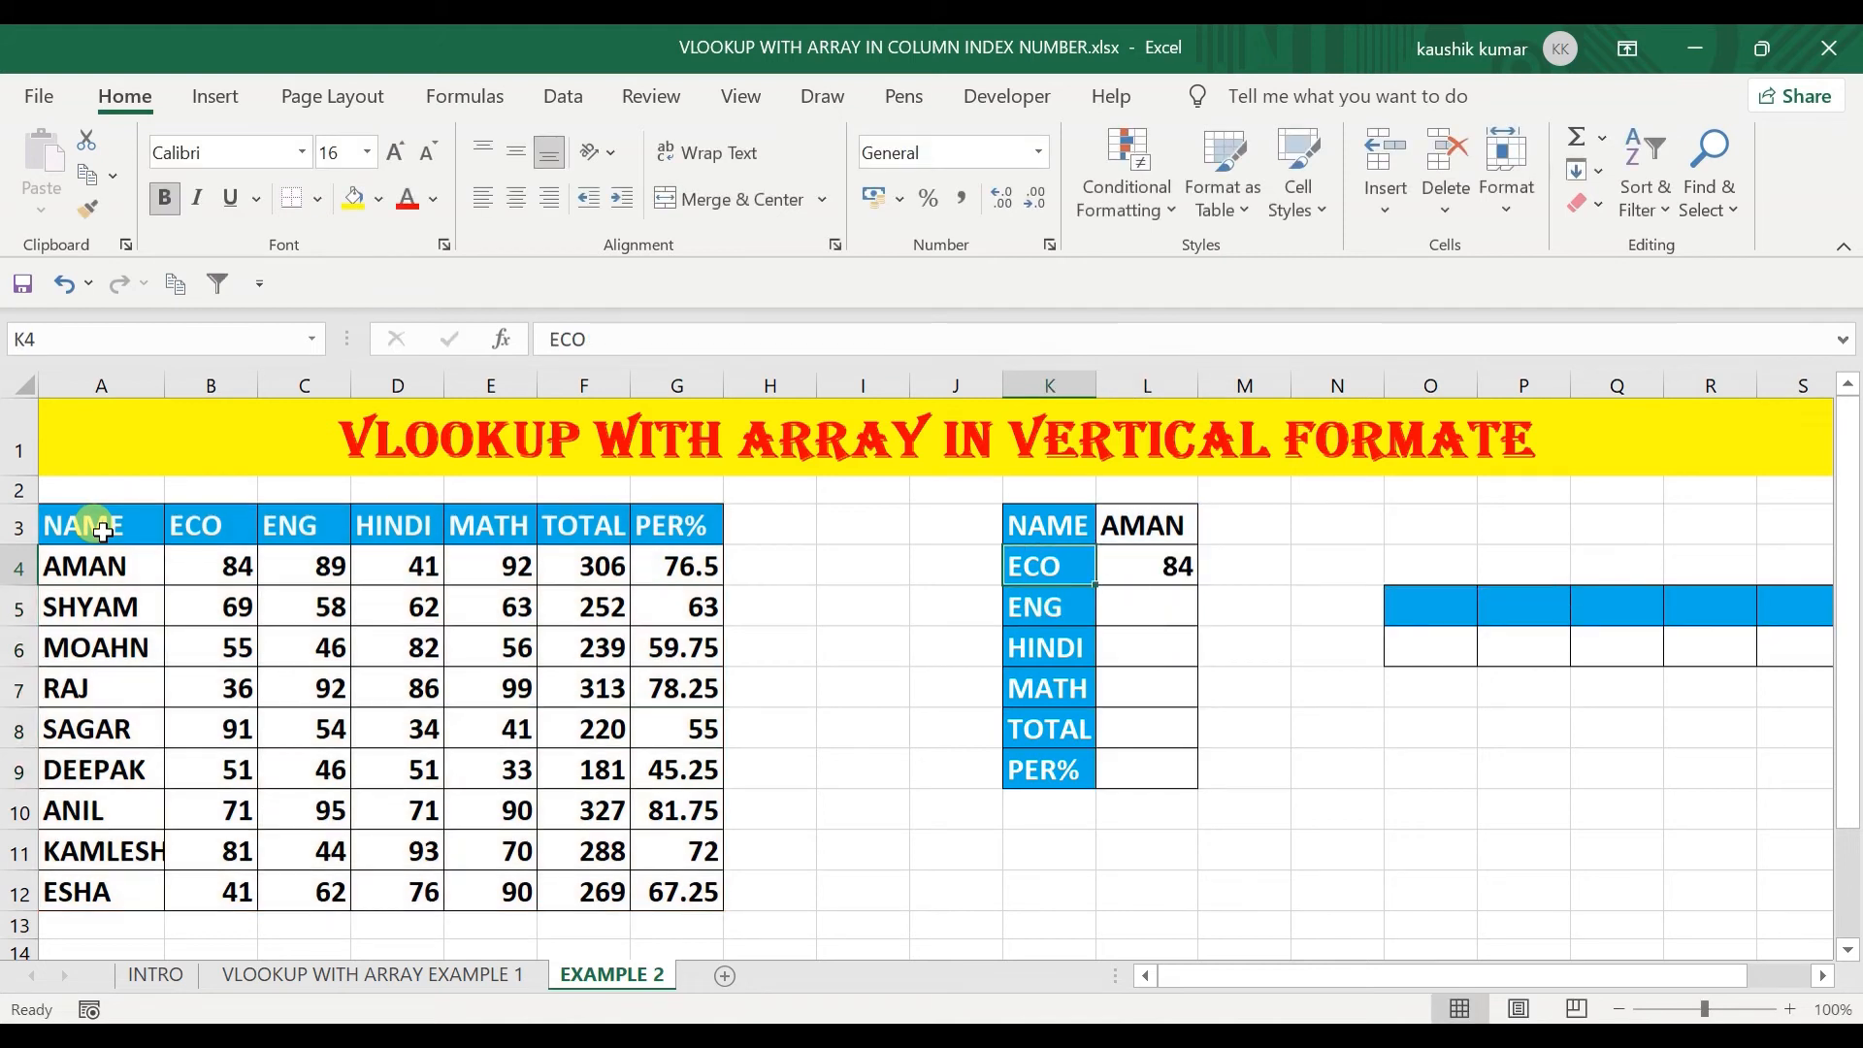
Re-enter the VLOOKUP from L4 as one array formula across the whole range L4:L9.
{"action": "key", "text": "Right"}
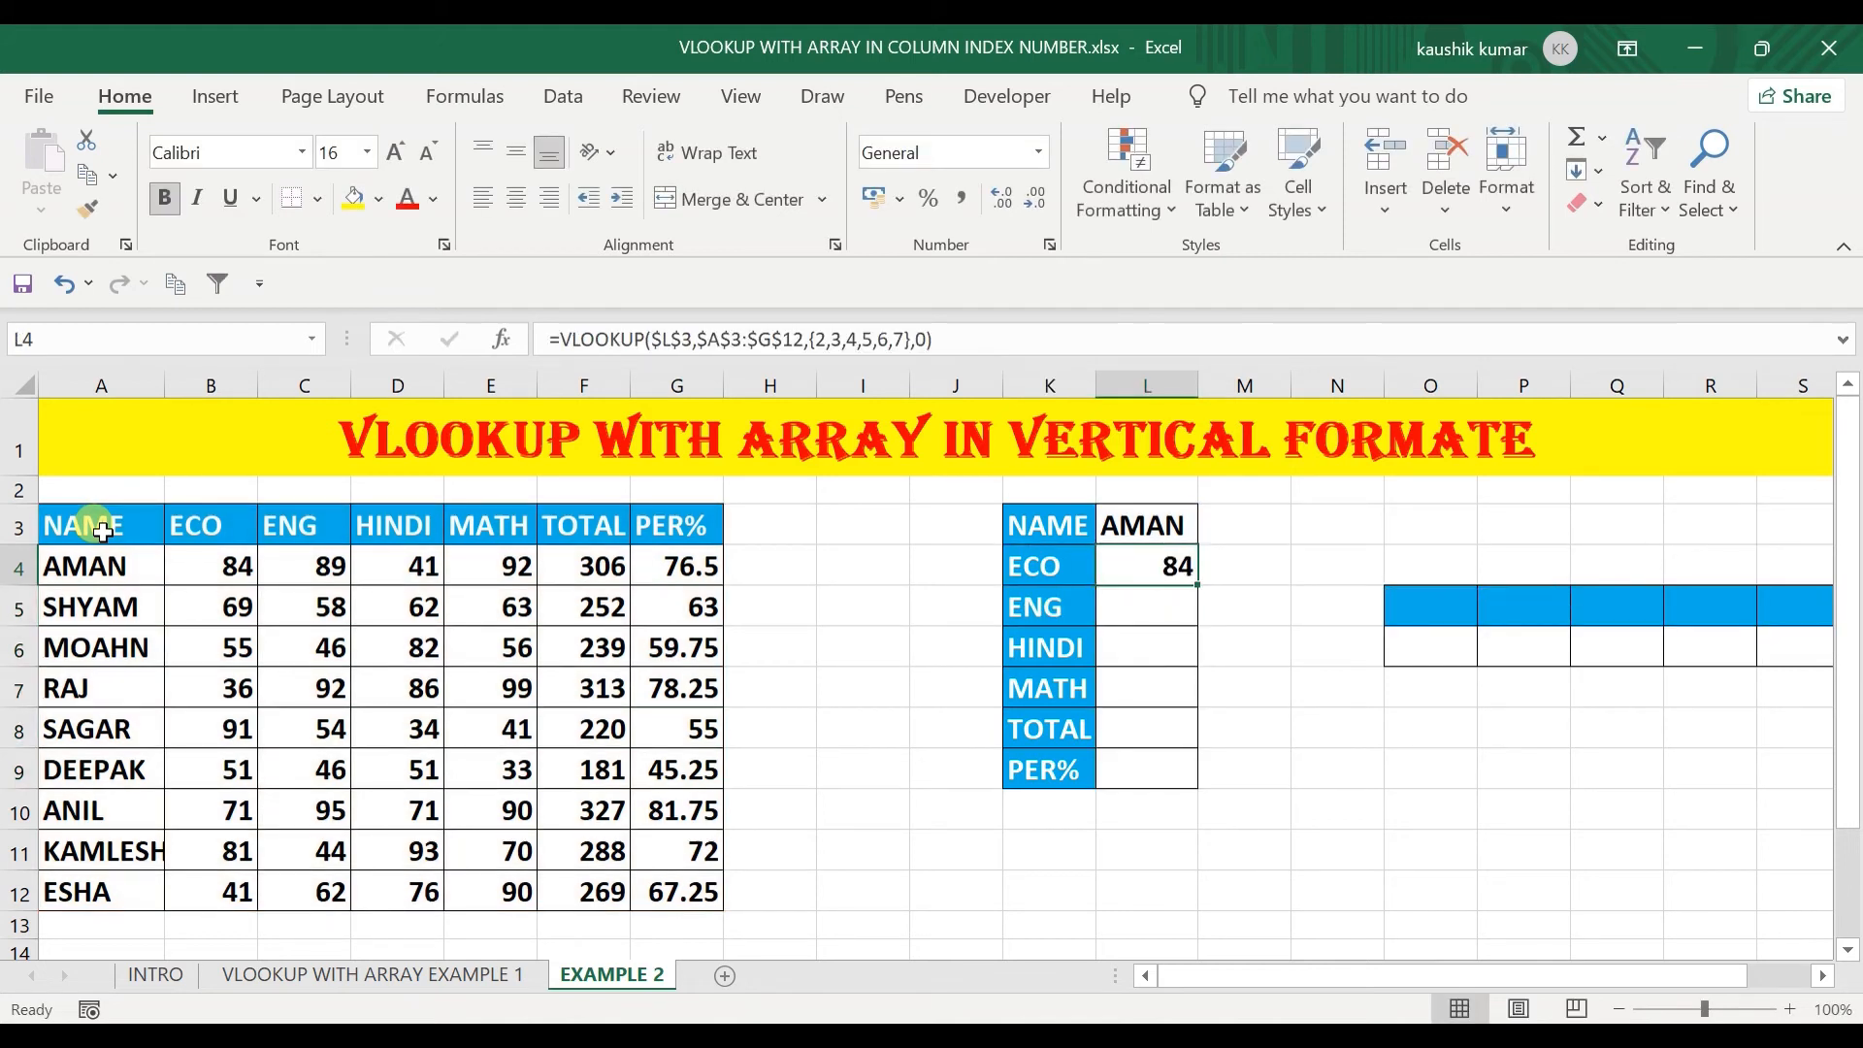
{"action": "key", "text": "shift+Down"}
{"action": "key", "text": "shift+Down"}
{"action": "key", "text": "shift+Down"}
{"action": "key", "text": "shift+Down"}
{"action": "key", "text": "shift+Down"}
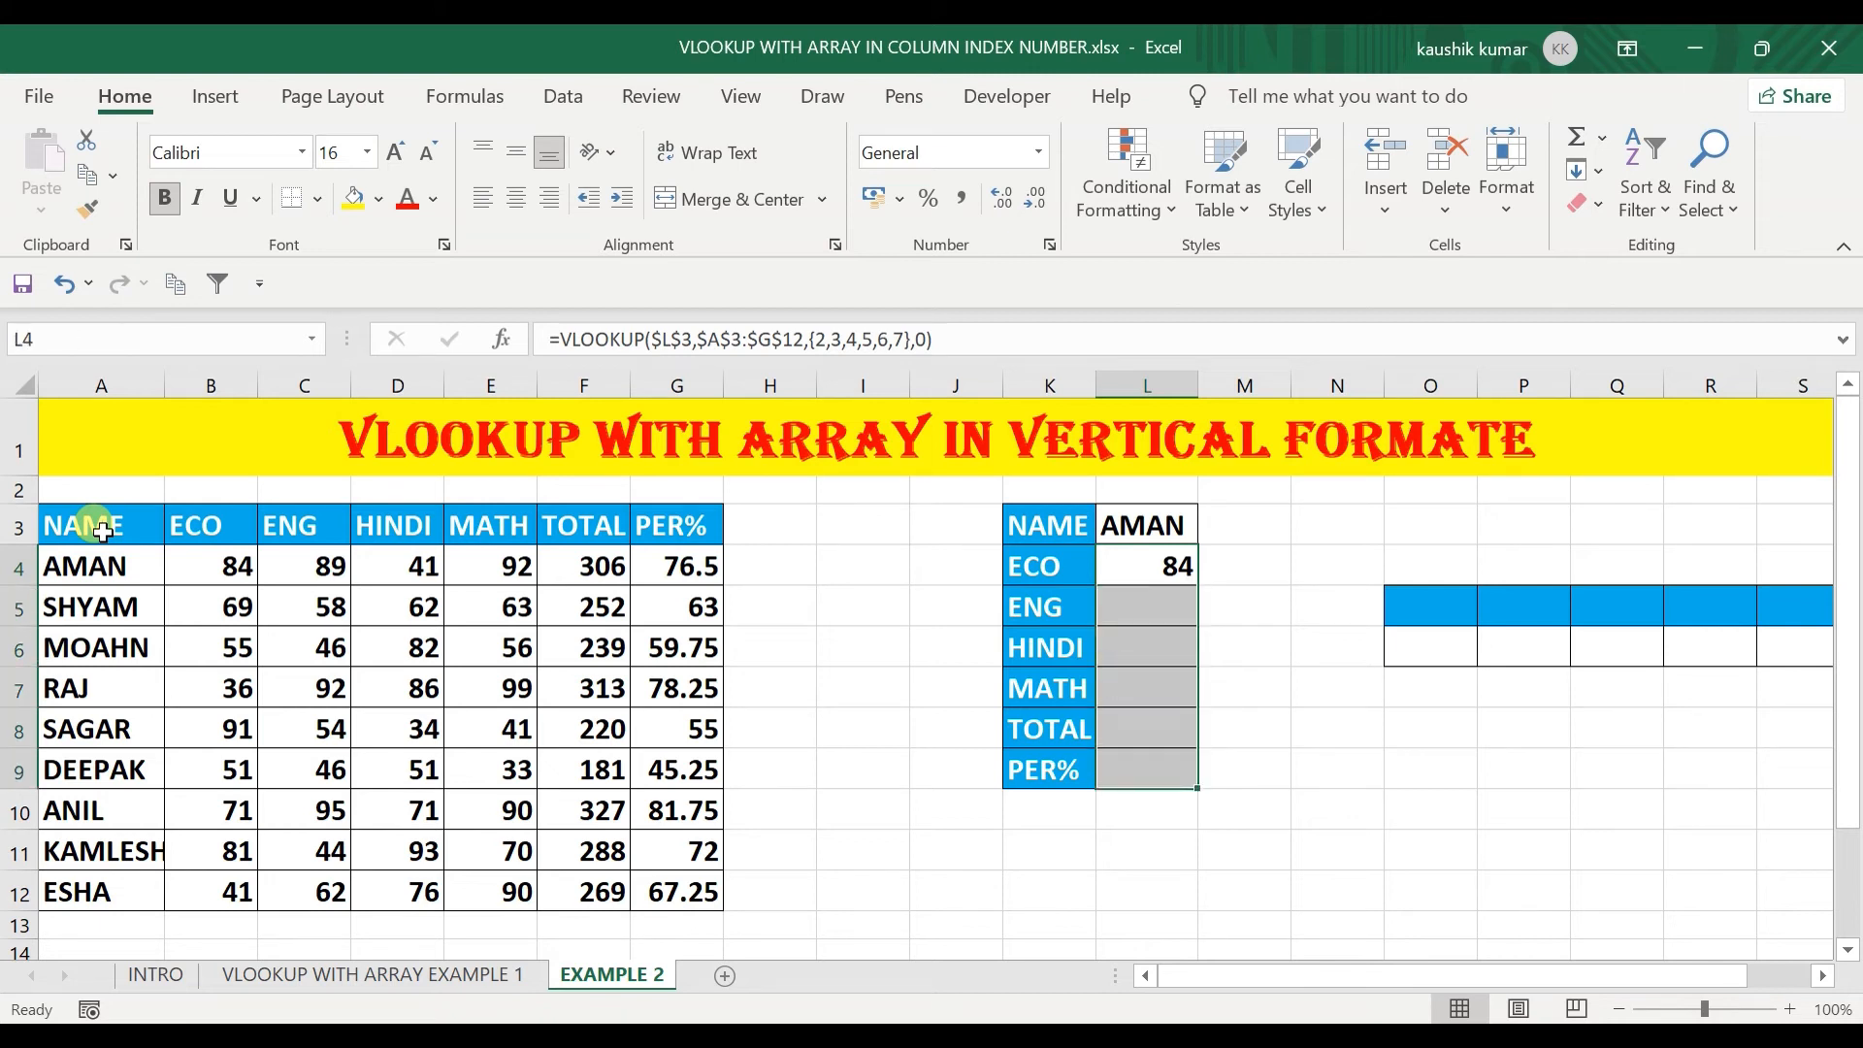
{"action": "key", "text": "F2"}
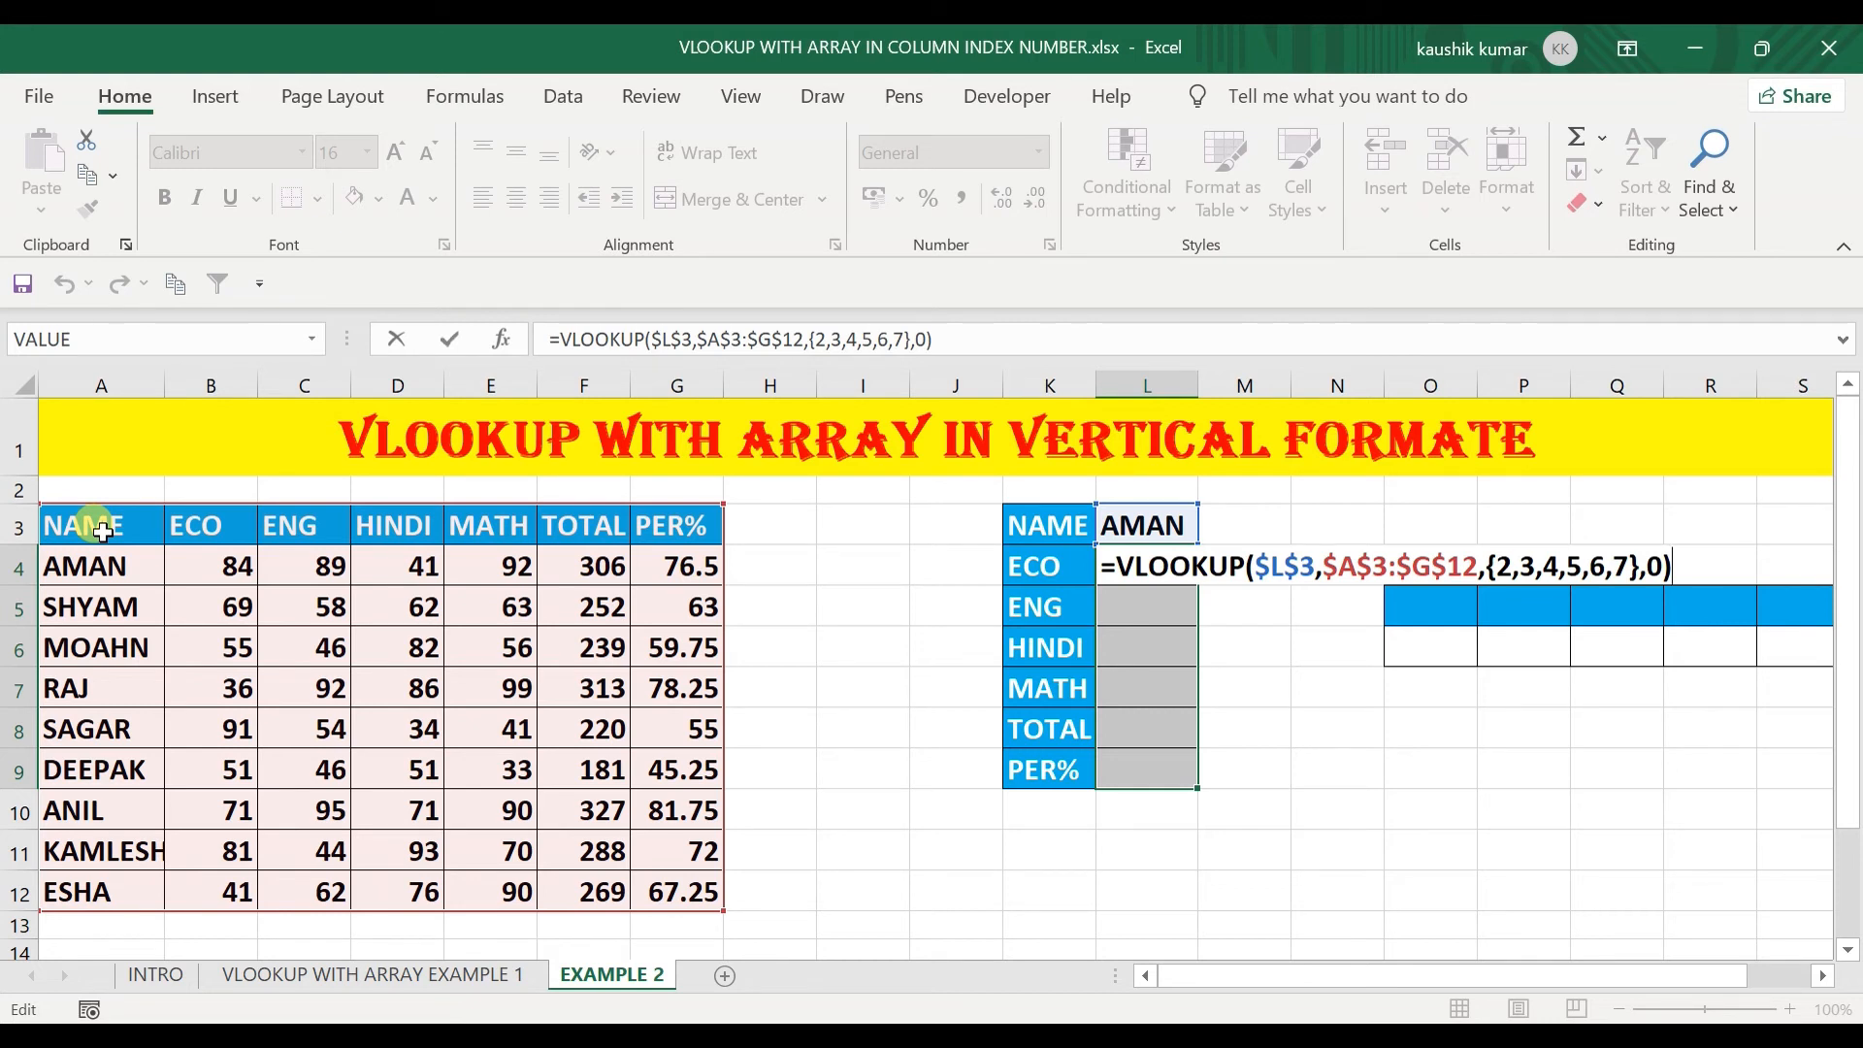
{"action": "key", "text": "ctrl+shift+Return"}
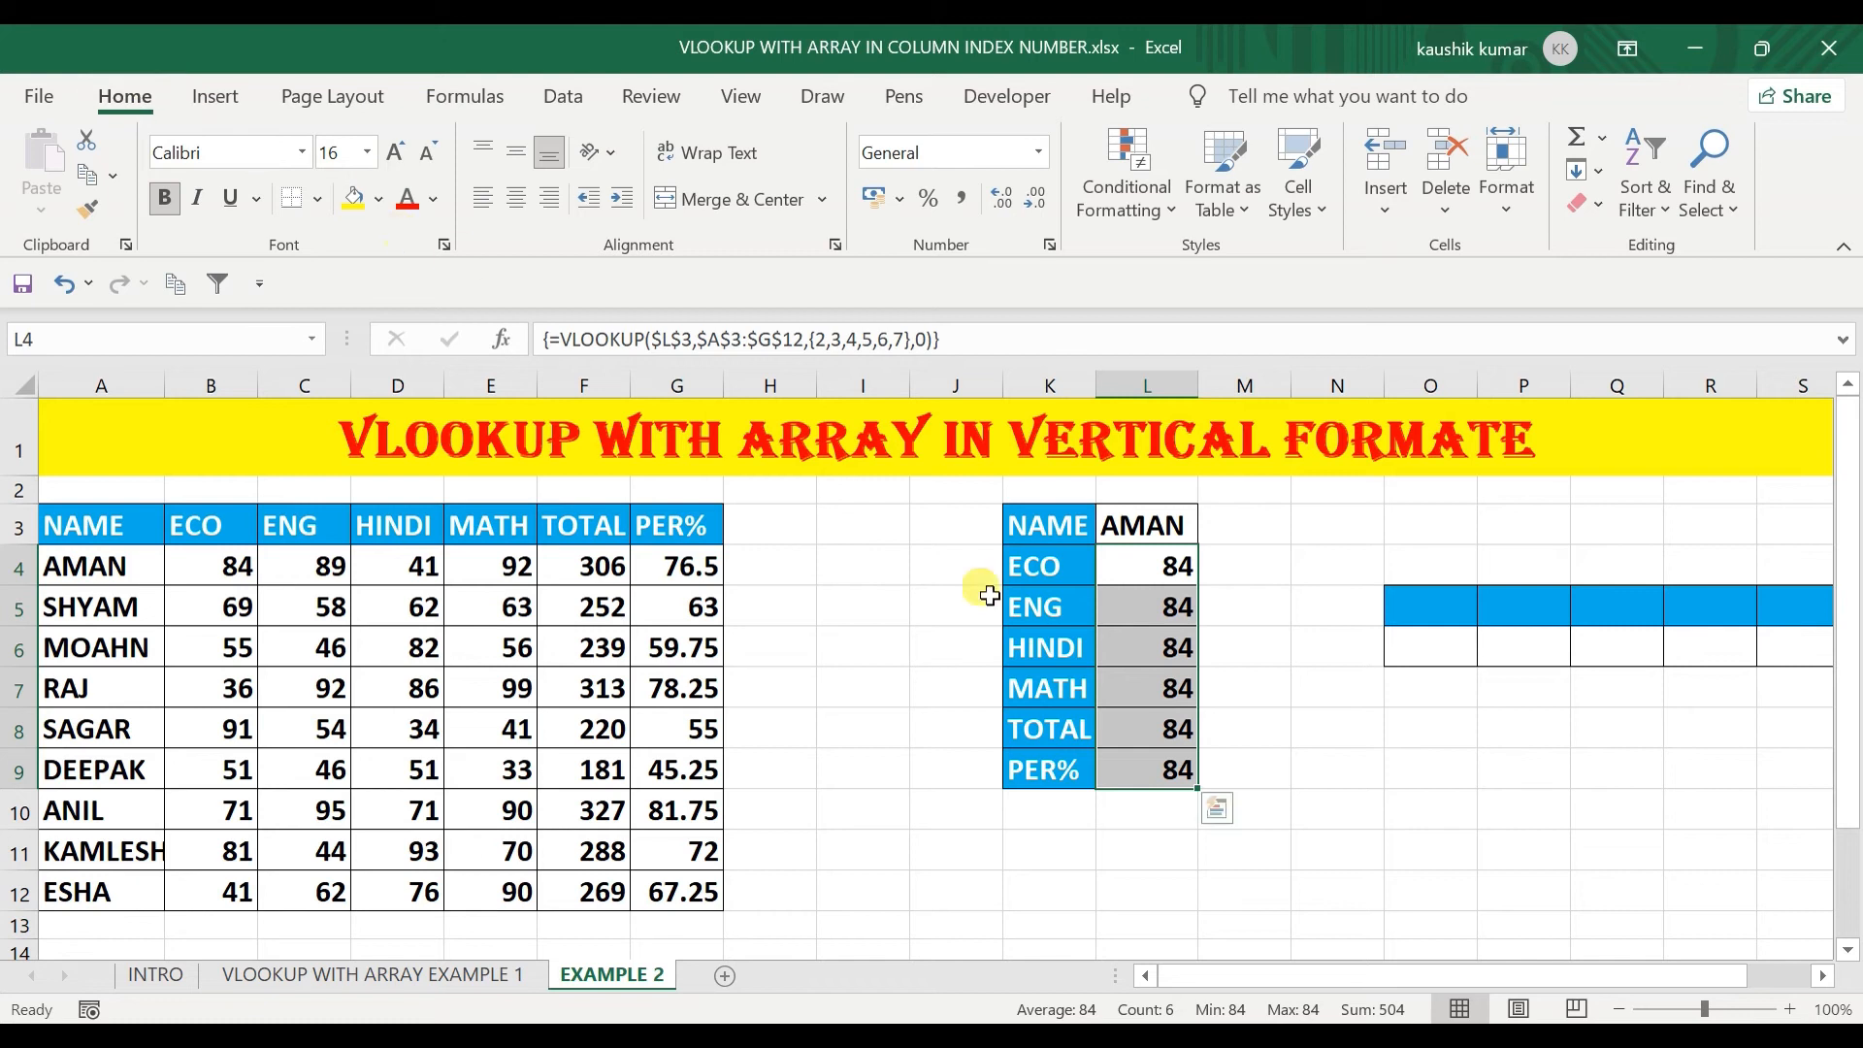
Examine how the column index array {2,3,4,5,6,7} in the L4 formula relates to the vertical result range L4:L9.
{"action": "left_click_drag", "start_coordinate": [1135, 565], "coordinate": [1492, 553]}
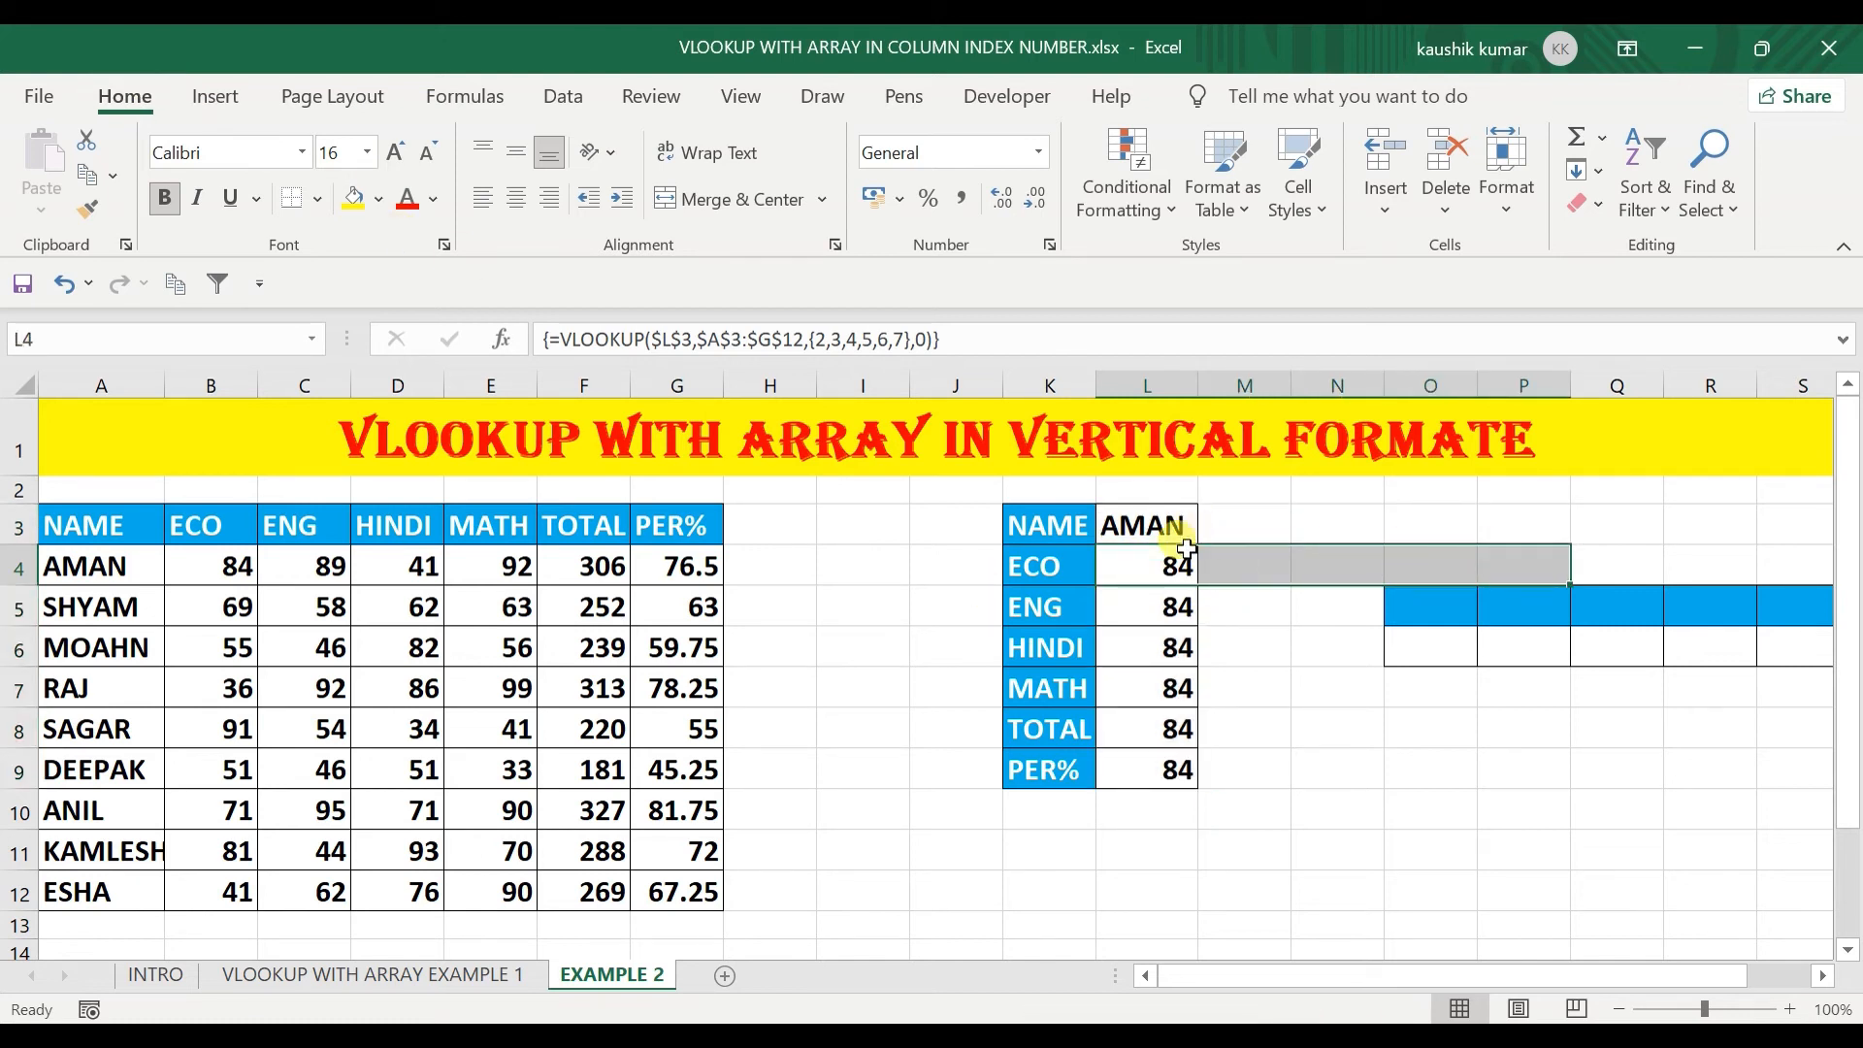
{"action": "left_click_drag", "start_coordinate": [1169, 561], "coordinate": [1157, 765]}
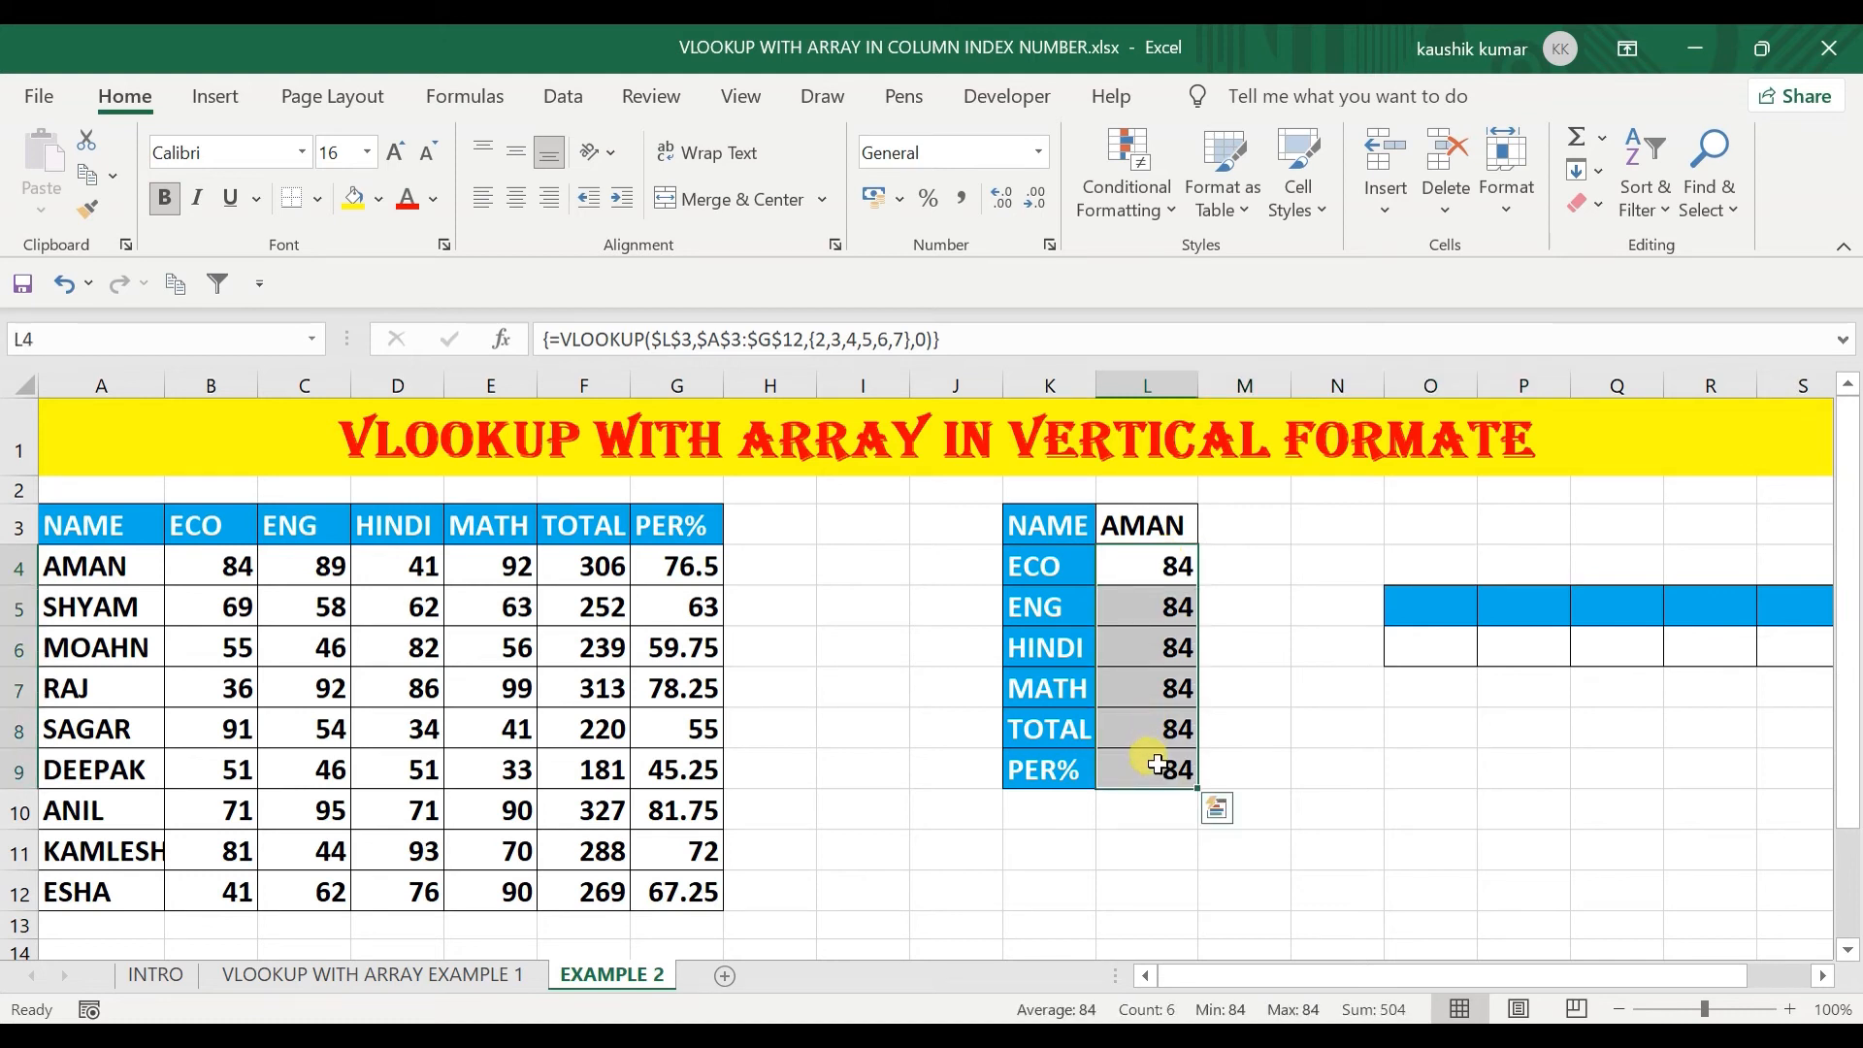
{"action": "double_click", "coordinate": [1149, 570]}
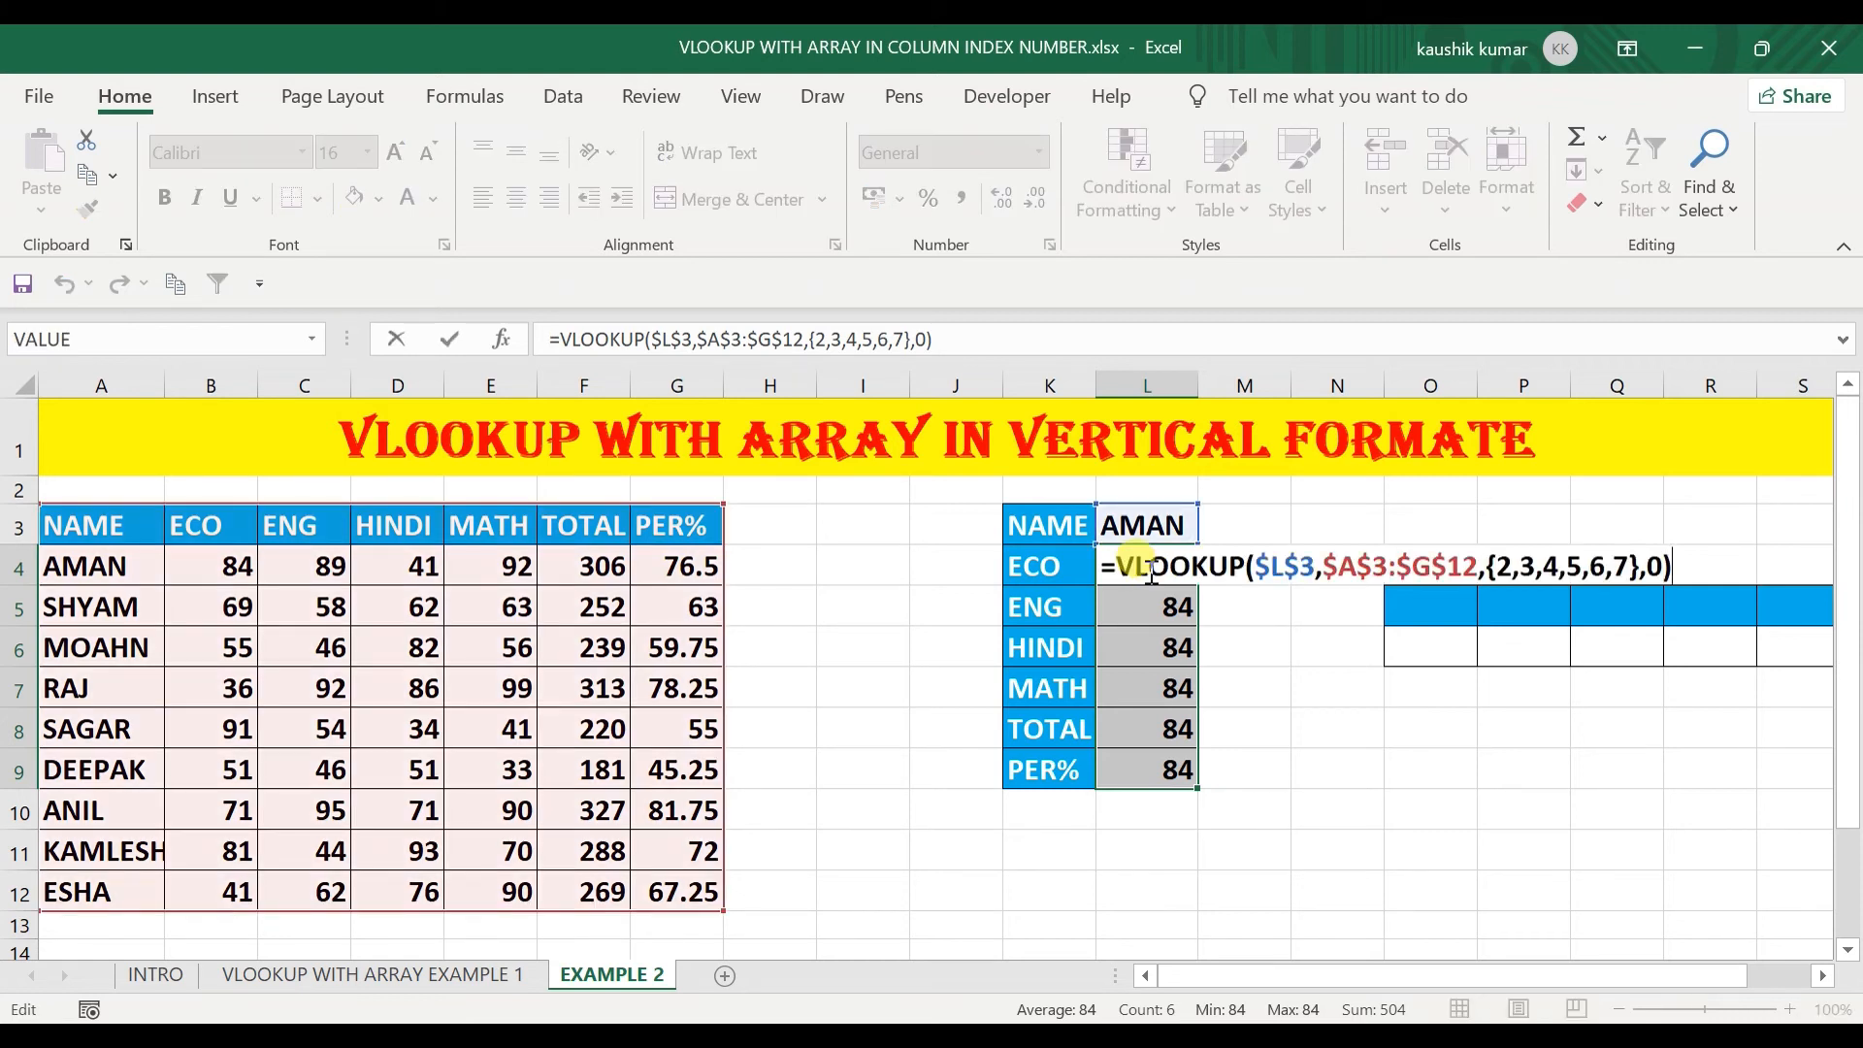
{"action": "left_click_drag", "start_coordinate": [1489, 570], "coordinate": [1630, 567]}
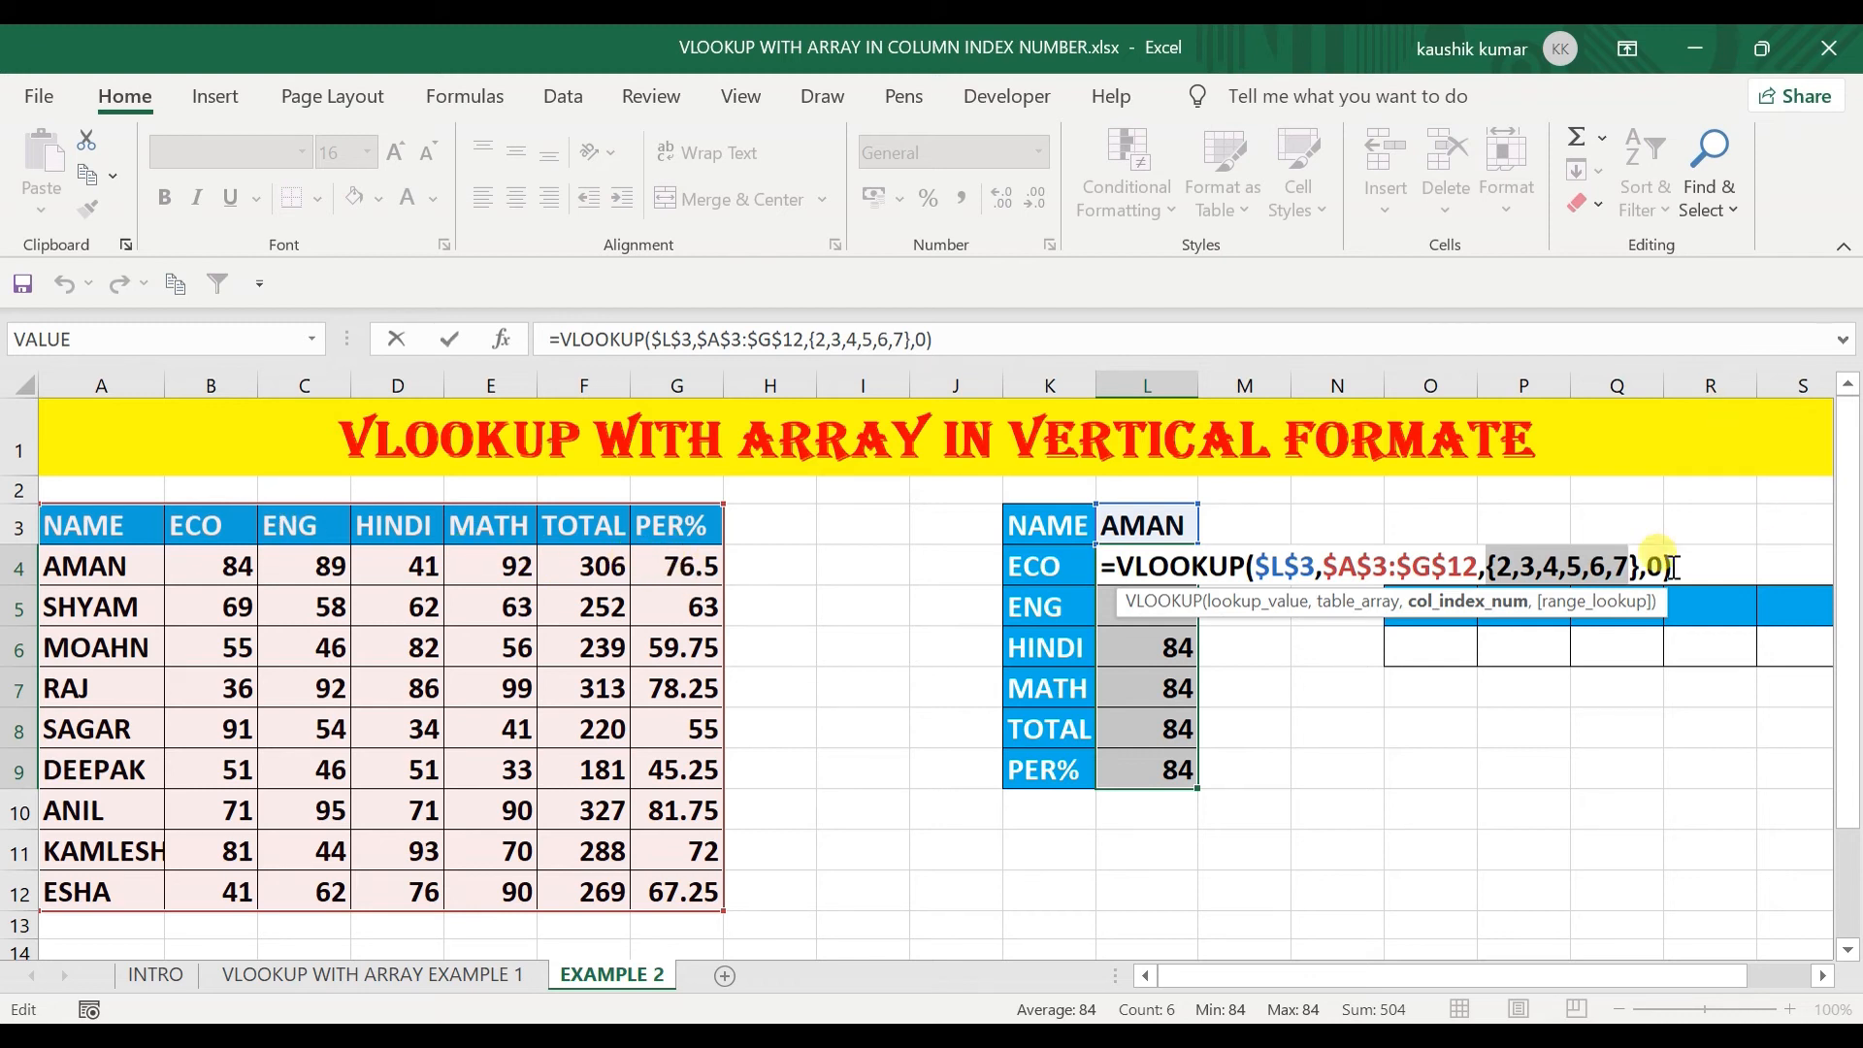
{"action": "left_click_drag", "start_coordinate": [1635, 572], "coordinate": [1491, 574]}
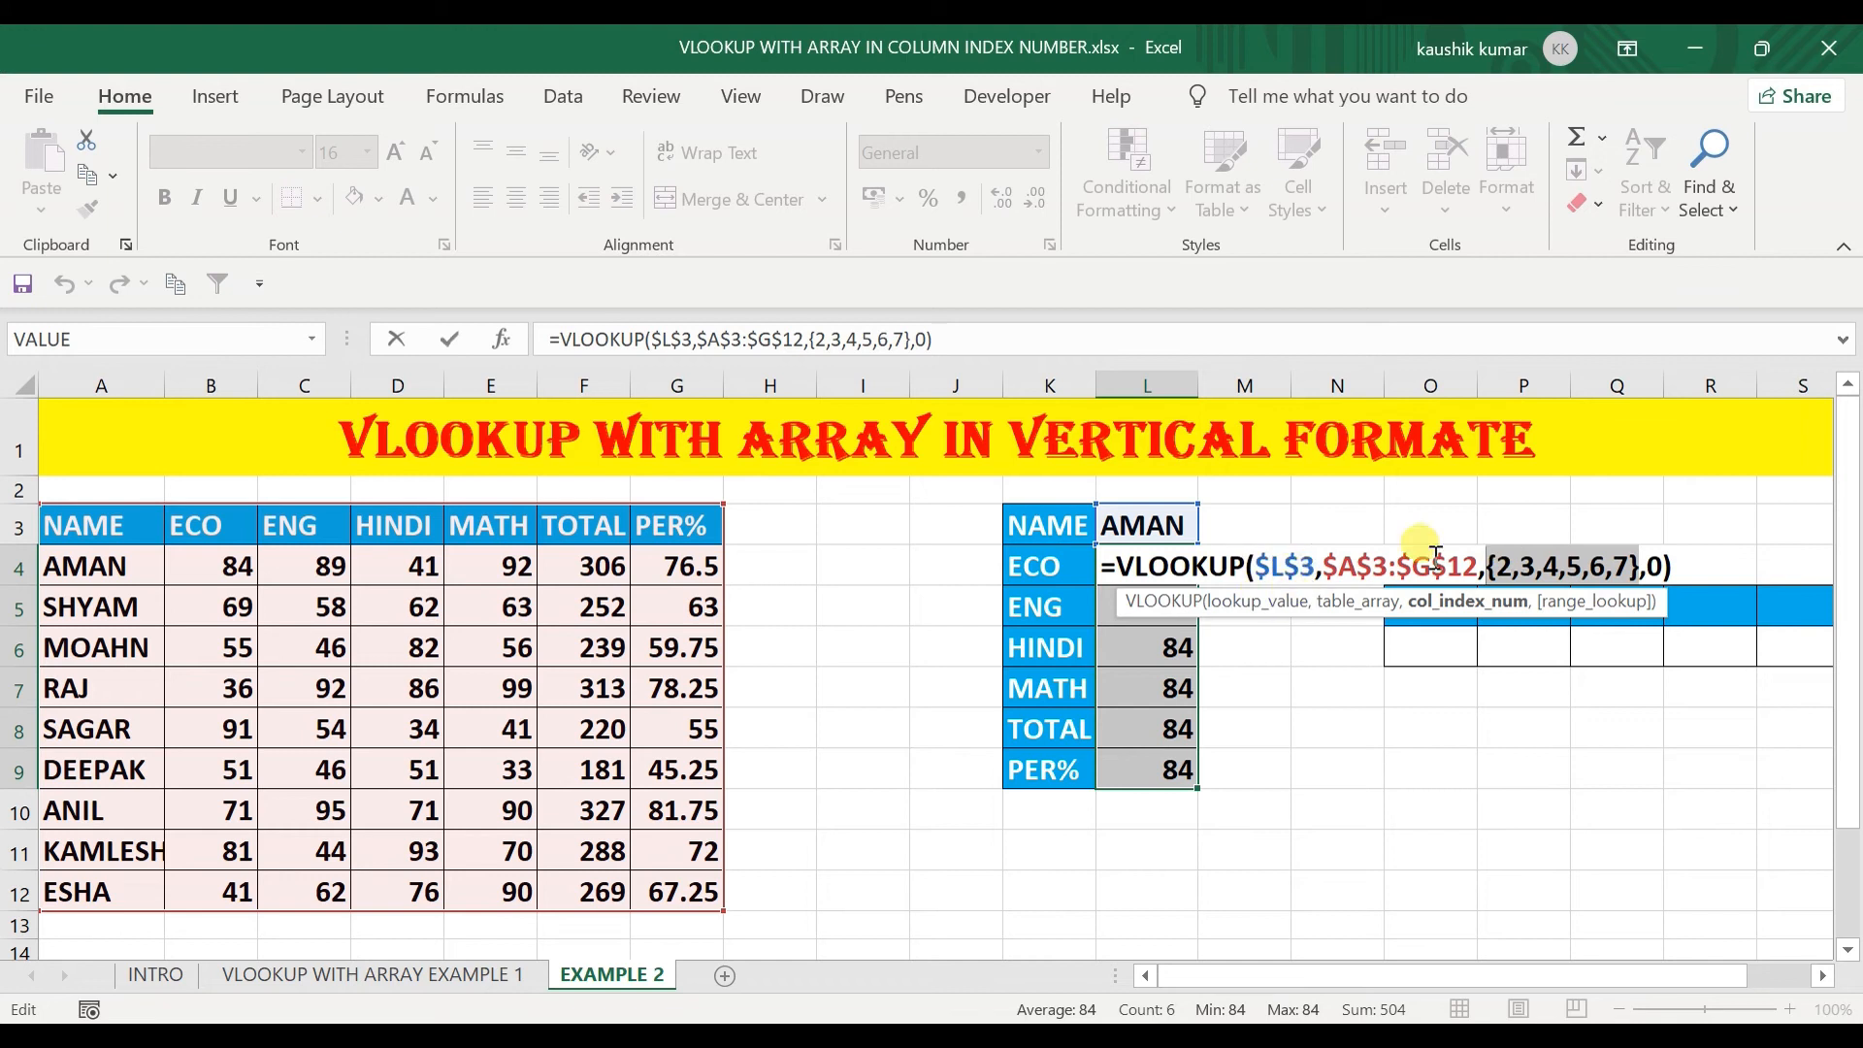
Try to wrap the column index array of the VLOOKUP in L4 in TRANSPOSE, and abandon the edit.
{"action": "left_click", "coordinate": [1487, 567]}
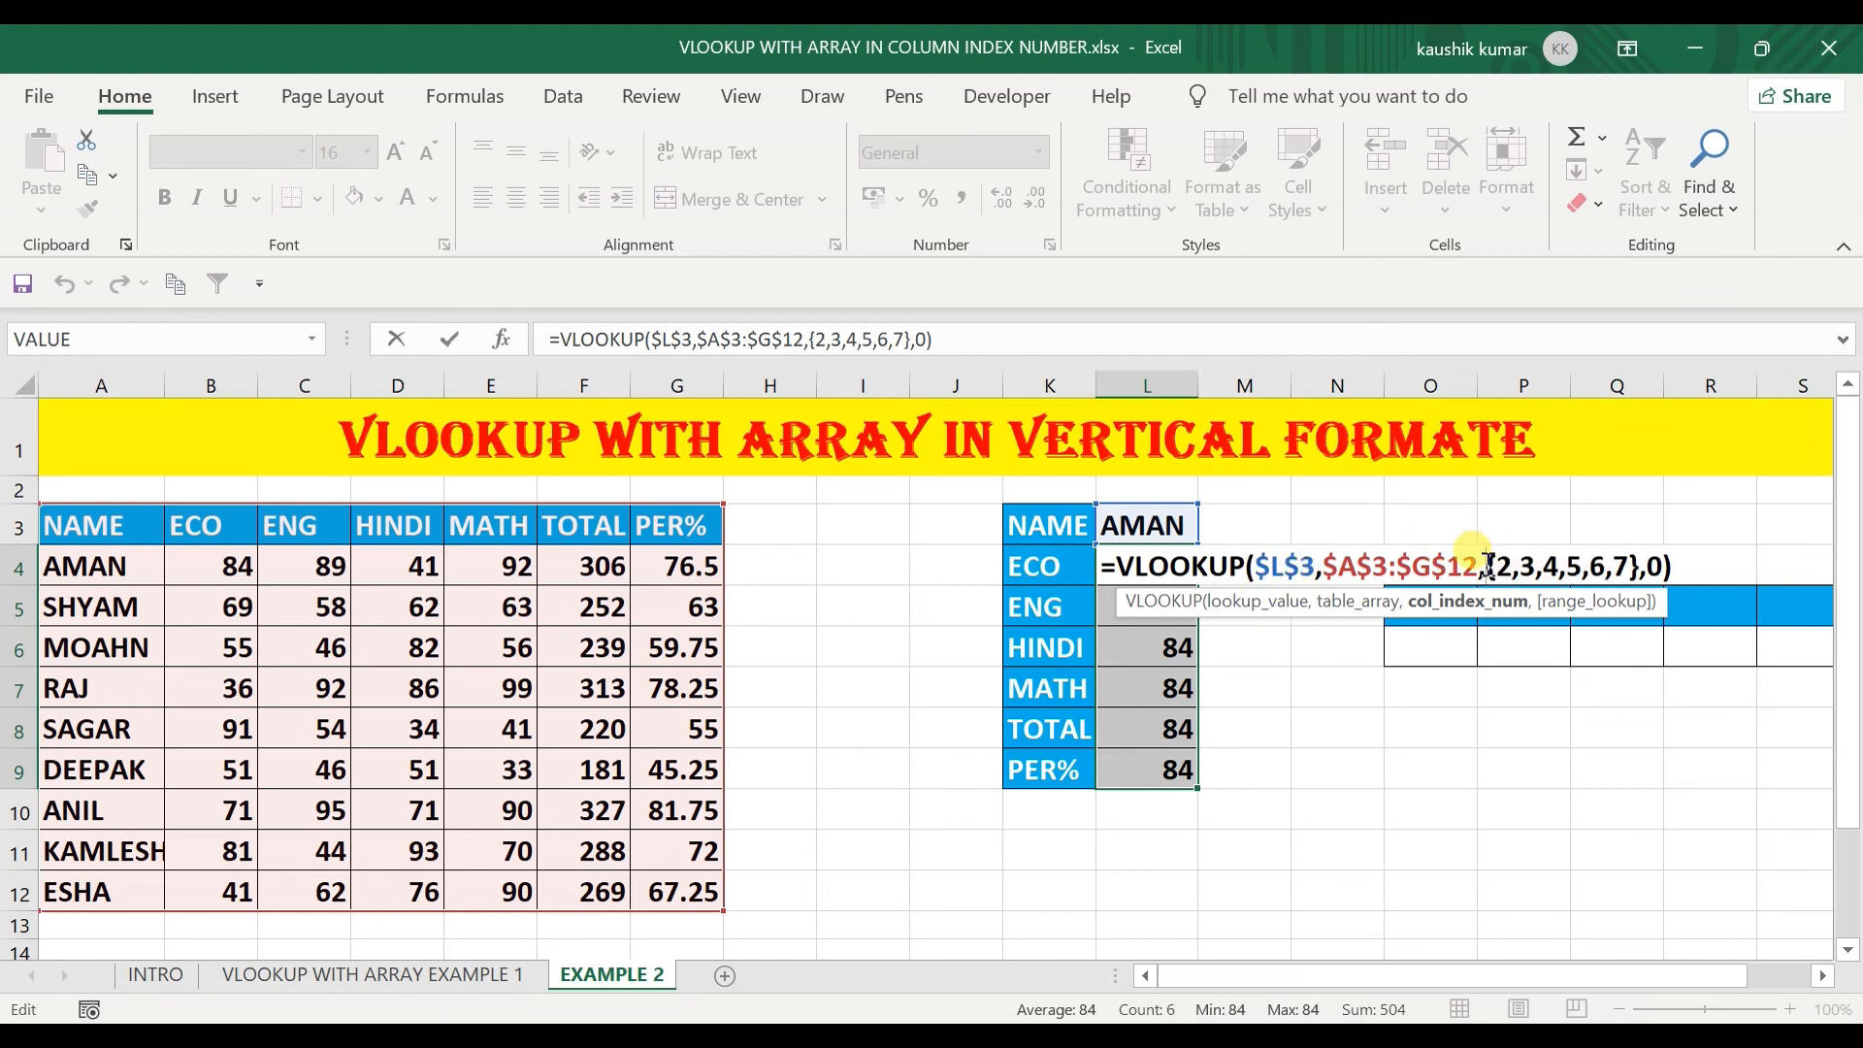
{"action": "type", "text": "ttra"}
{"action": "key", "text": "BackSpace"}
{"action": "key", "text": "BackSpace"}
{"action": "key", "text": "BackSpace"}
{"action": "type", "text": "ra"}
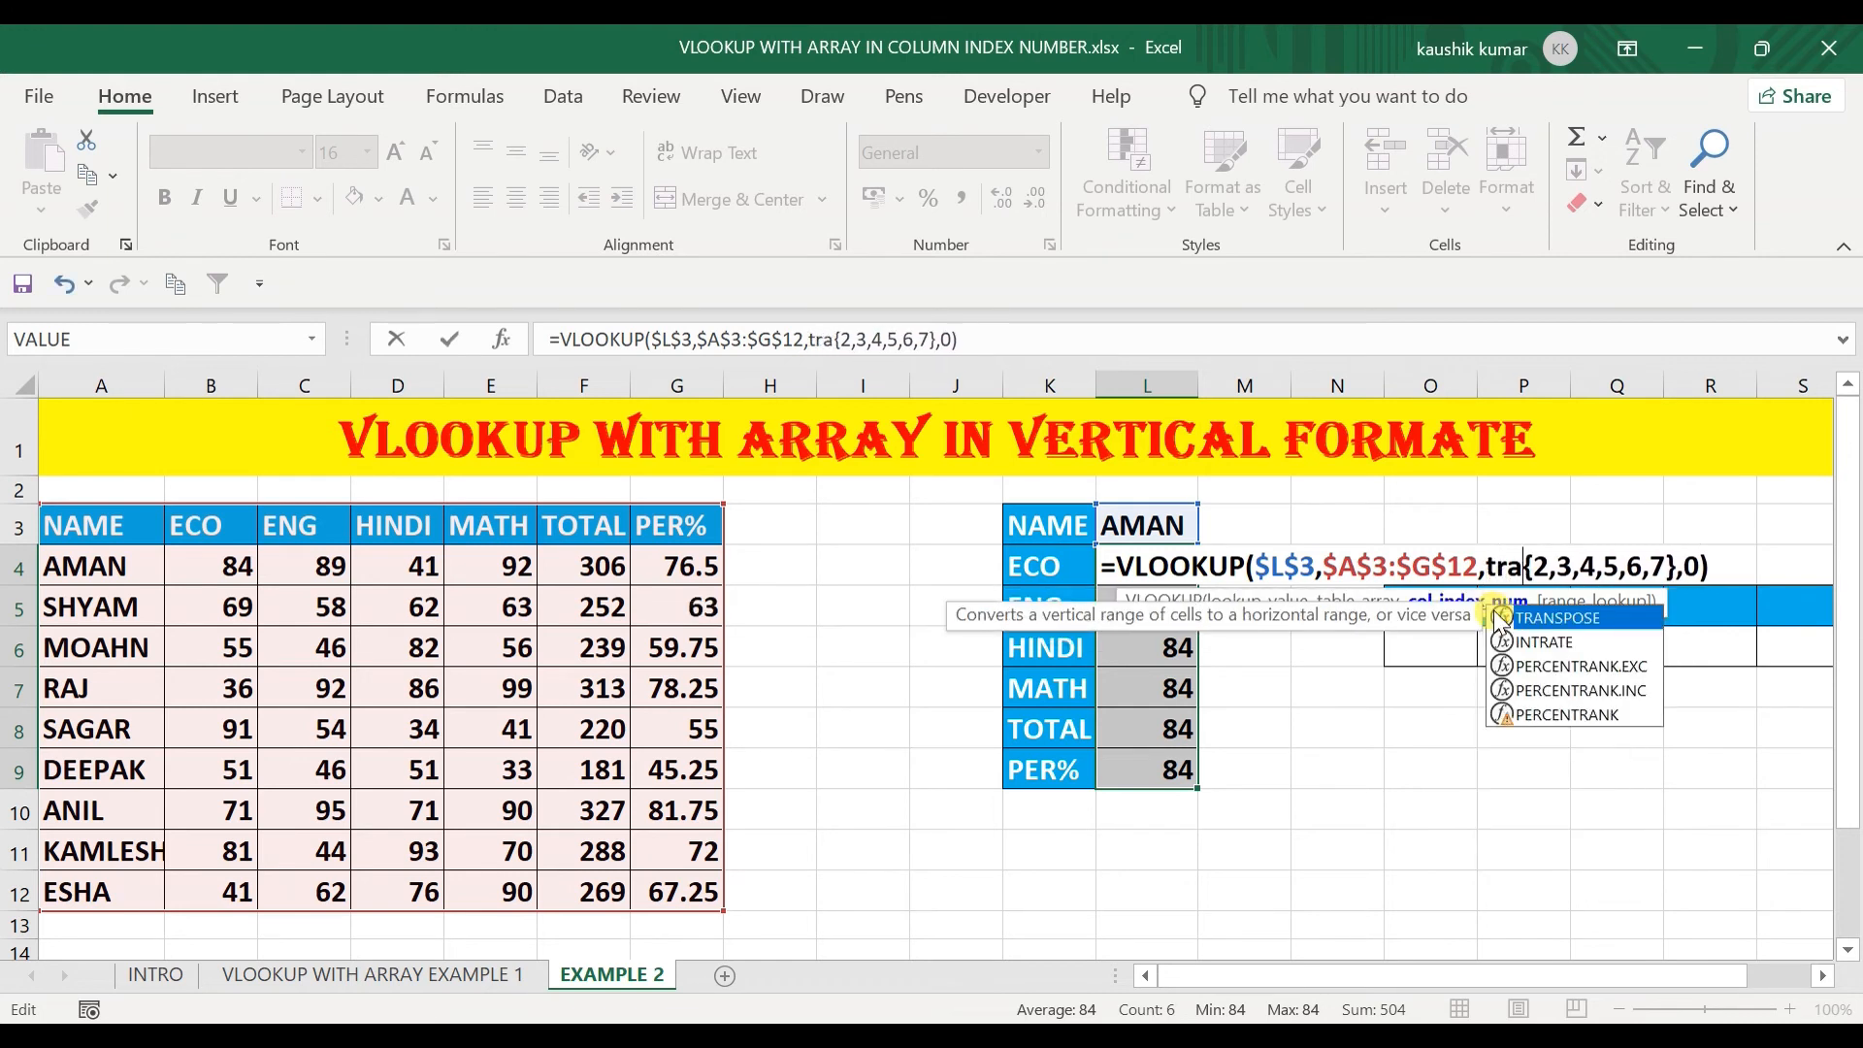
{"action": "double_click", "coordinate": [1500, 619]}
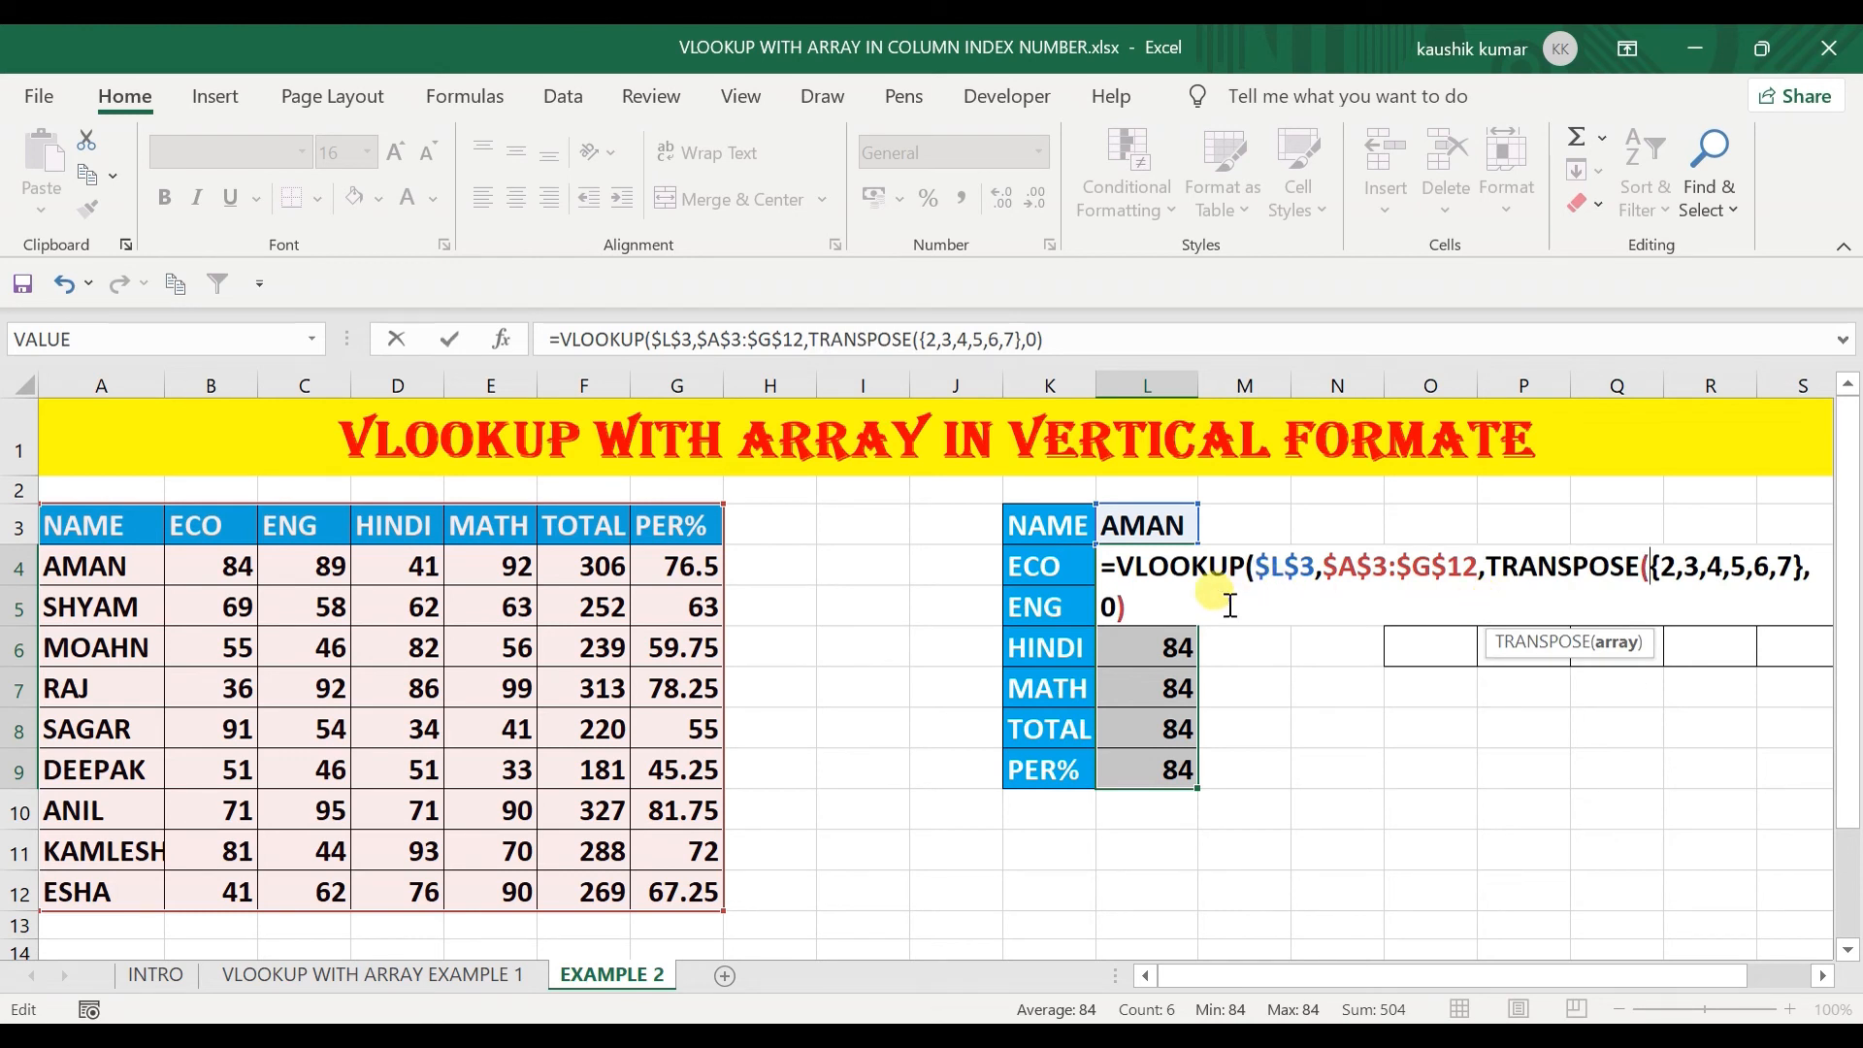
{"action": "left_click", "coordinate": [1176, 609]}
{"action": "type", "text": ")"}
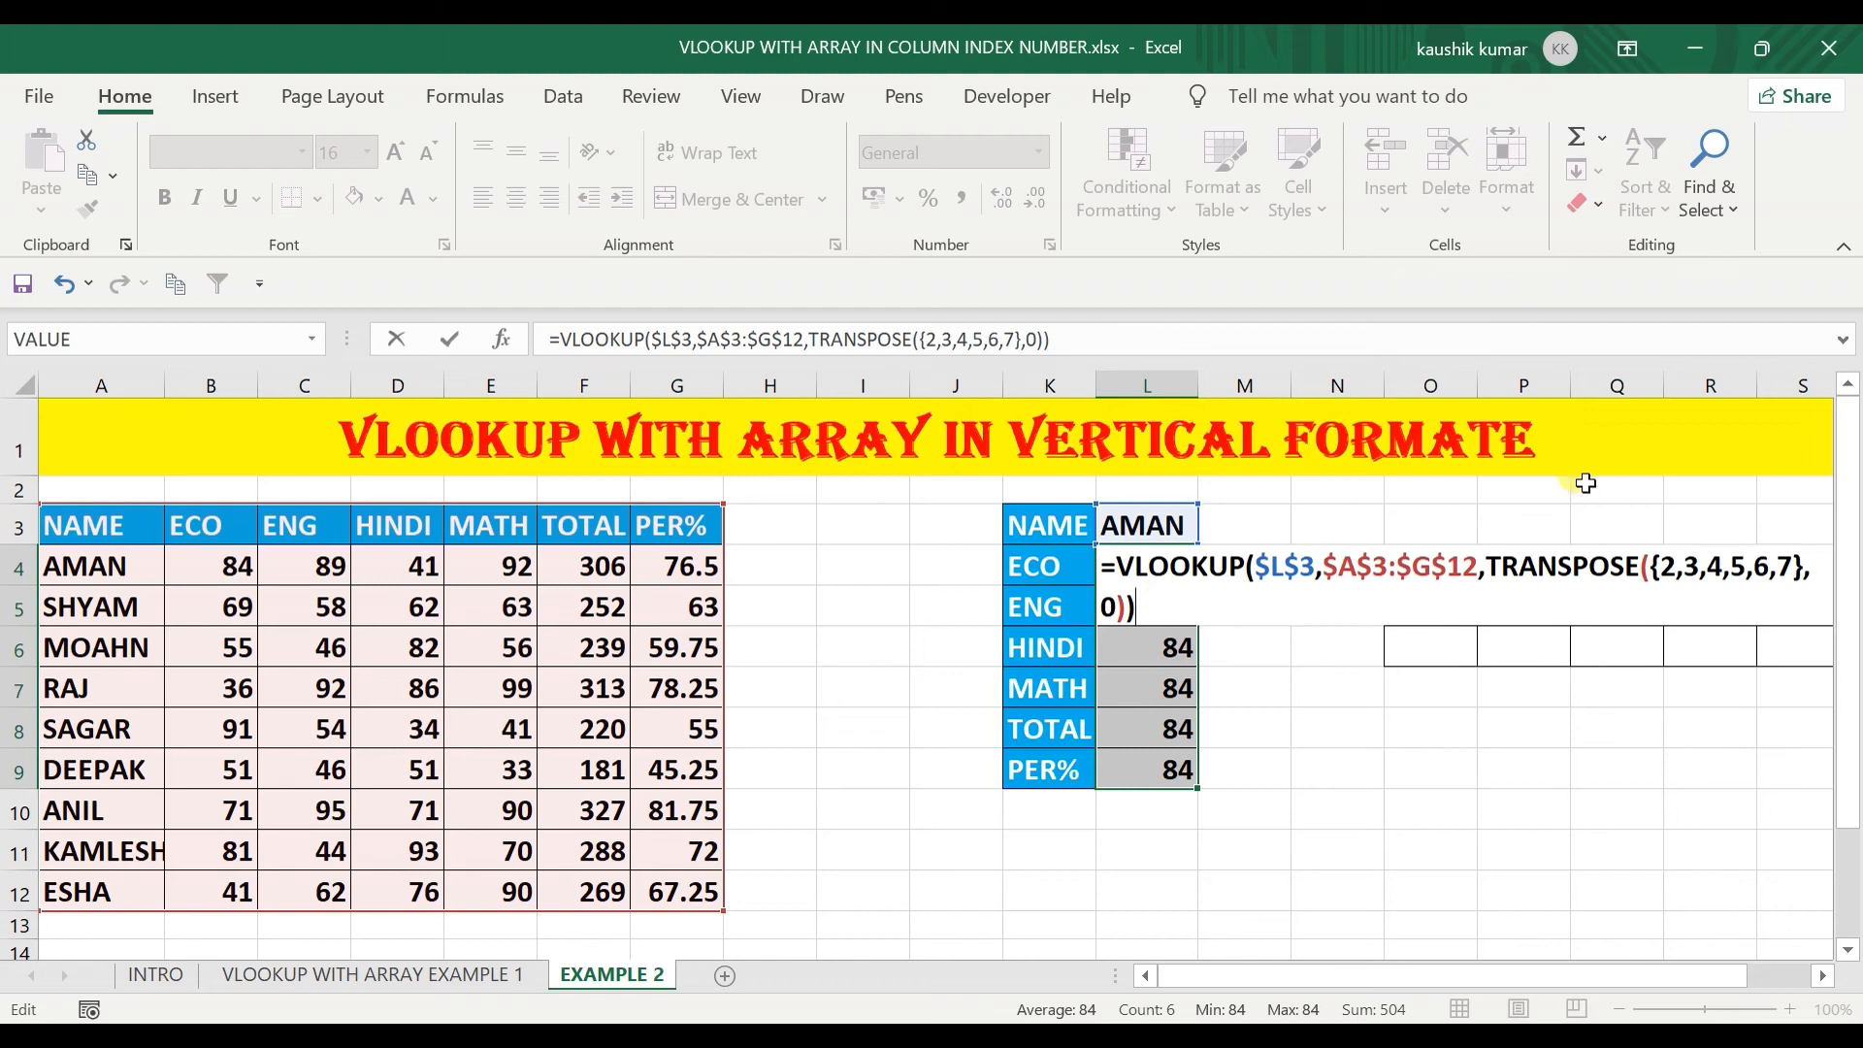
{"action": "left_click_drag", "start_coordinate": [1659, 570], "coordinate": [1792, 567]}
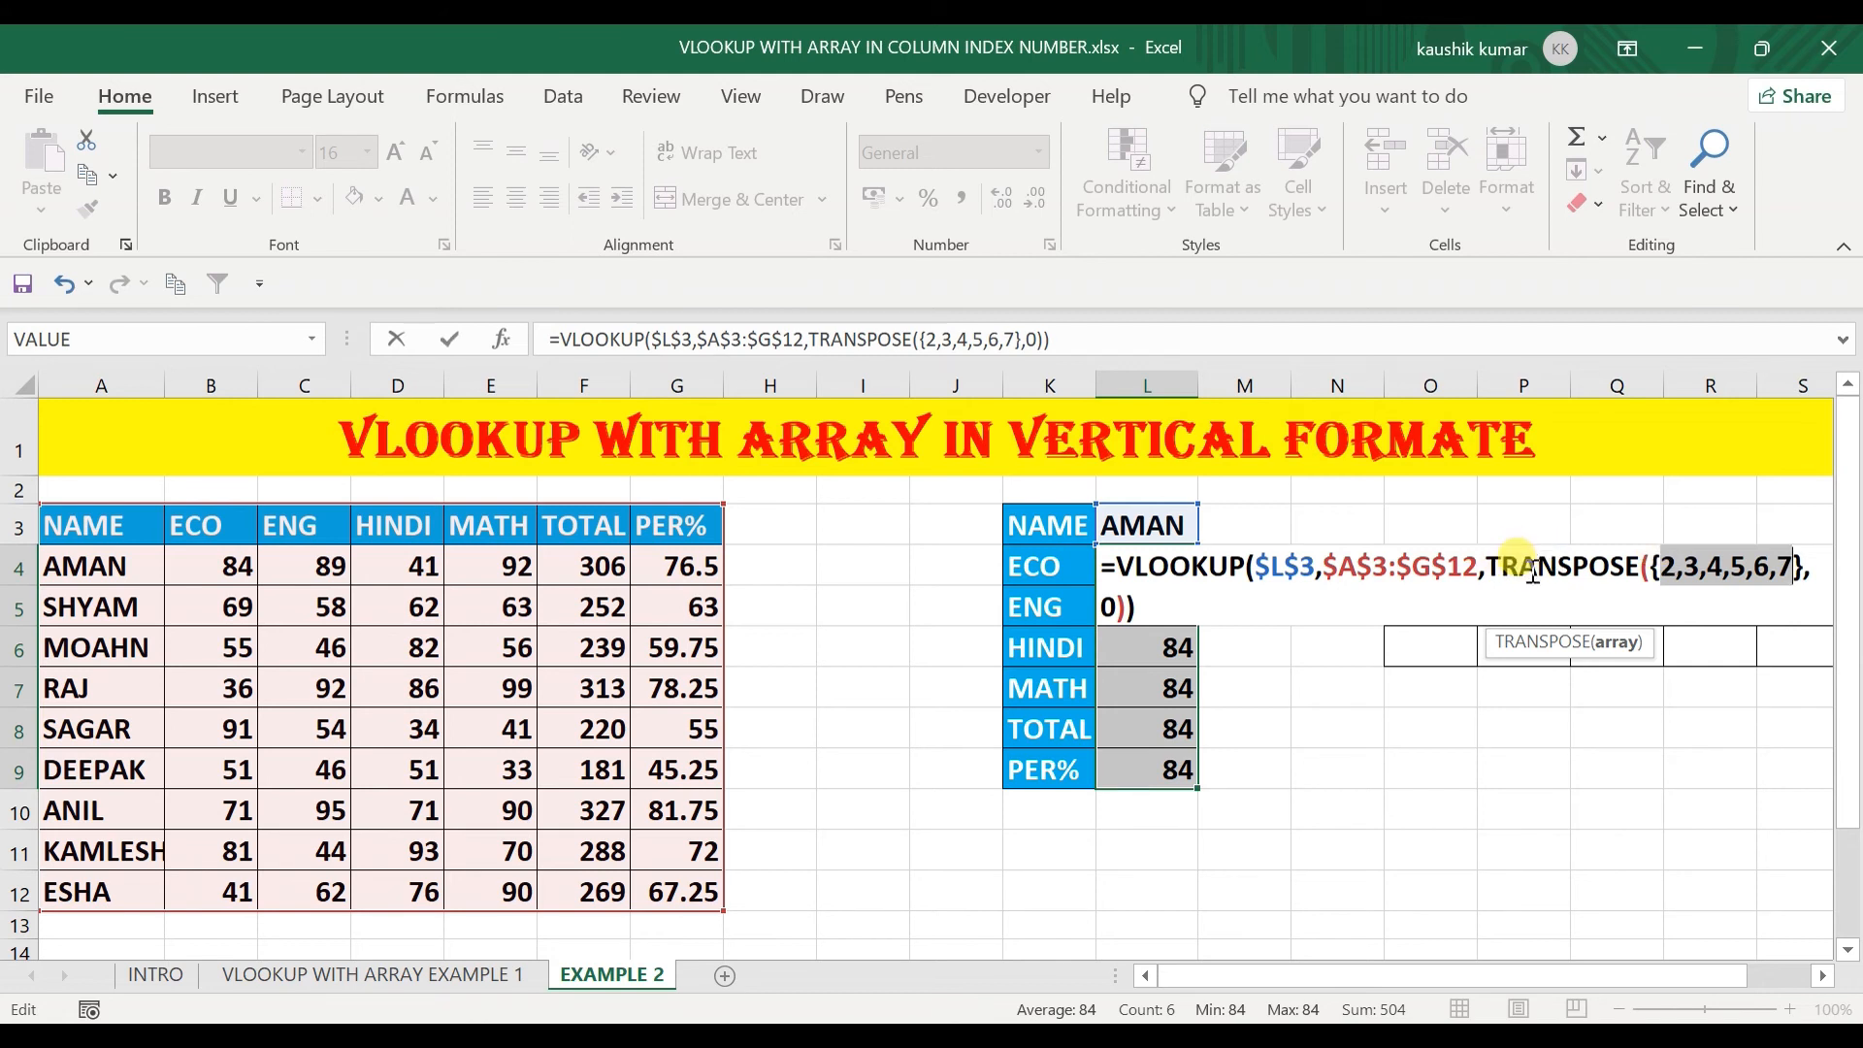
{"action": "key", "text": "F9"}
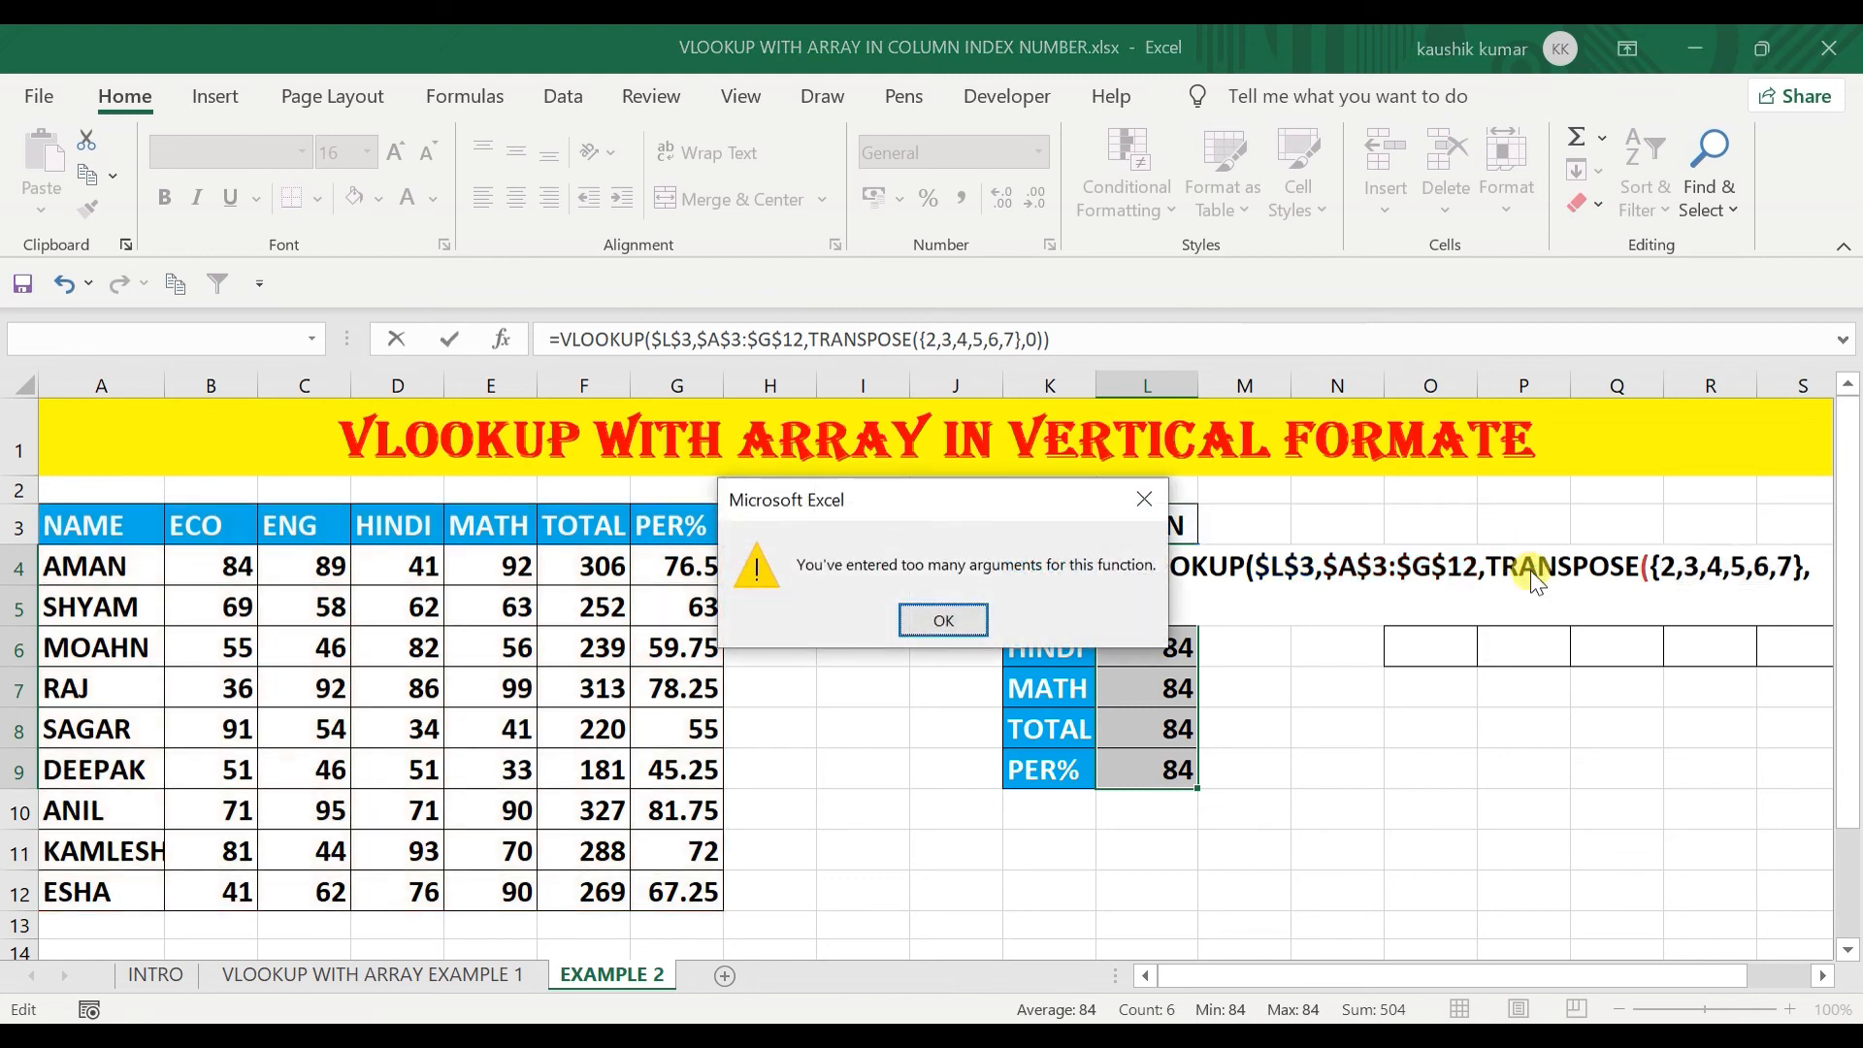
{"action": "key", "text": "Return"}
{"action": "key", "text": "Escape"}
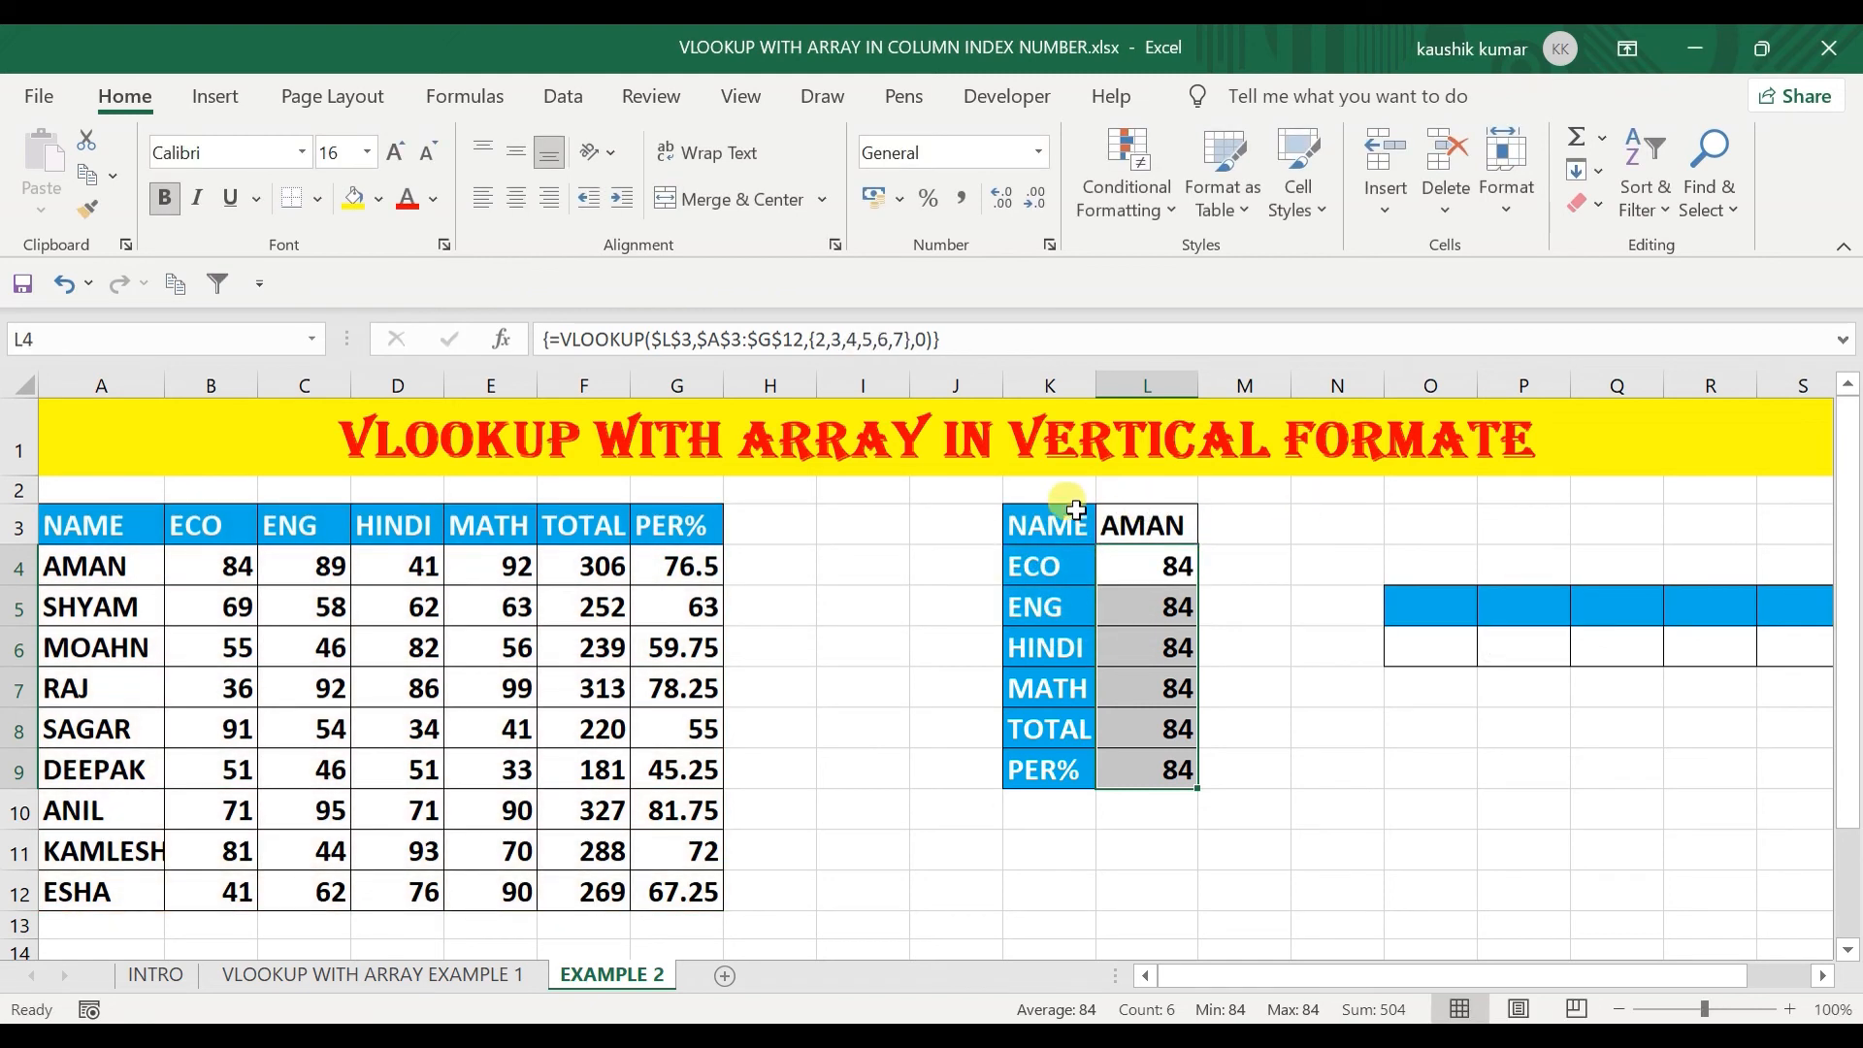
Clear the array formula from L4:L9 and start a new VLOOKUP across that range with $L$3 as lookup value.
{"action": "key", "text": "Delete"}
{"action": "left_click", "coordinate": [1117, 556]}
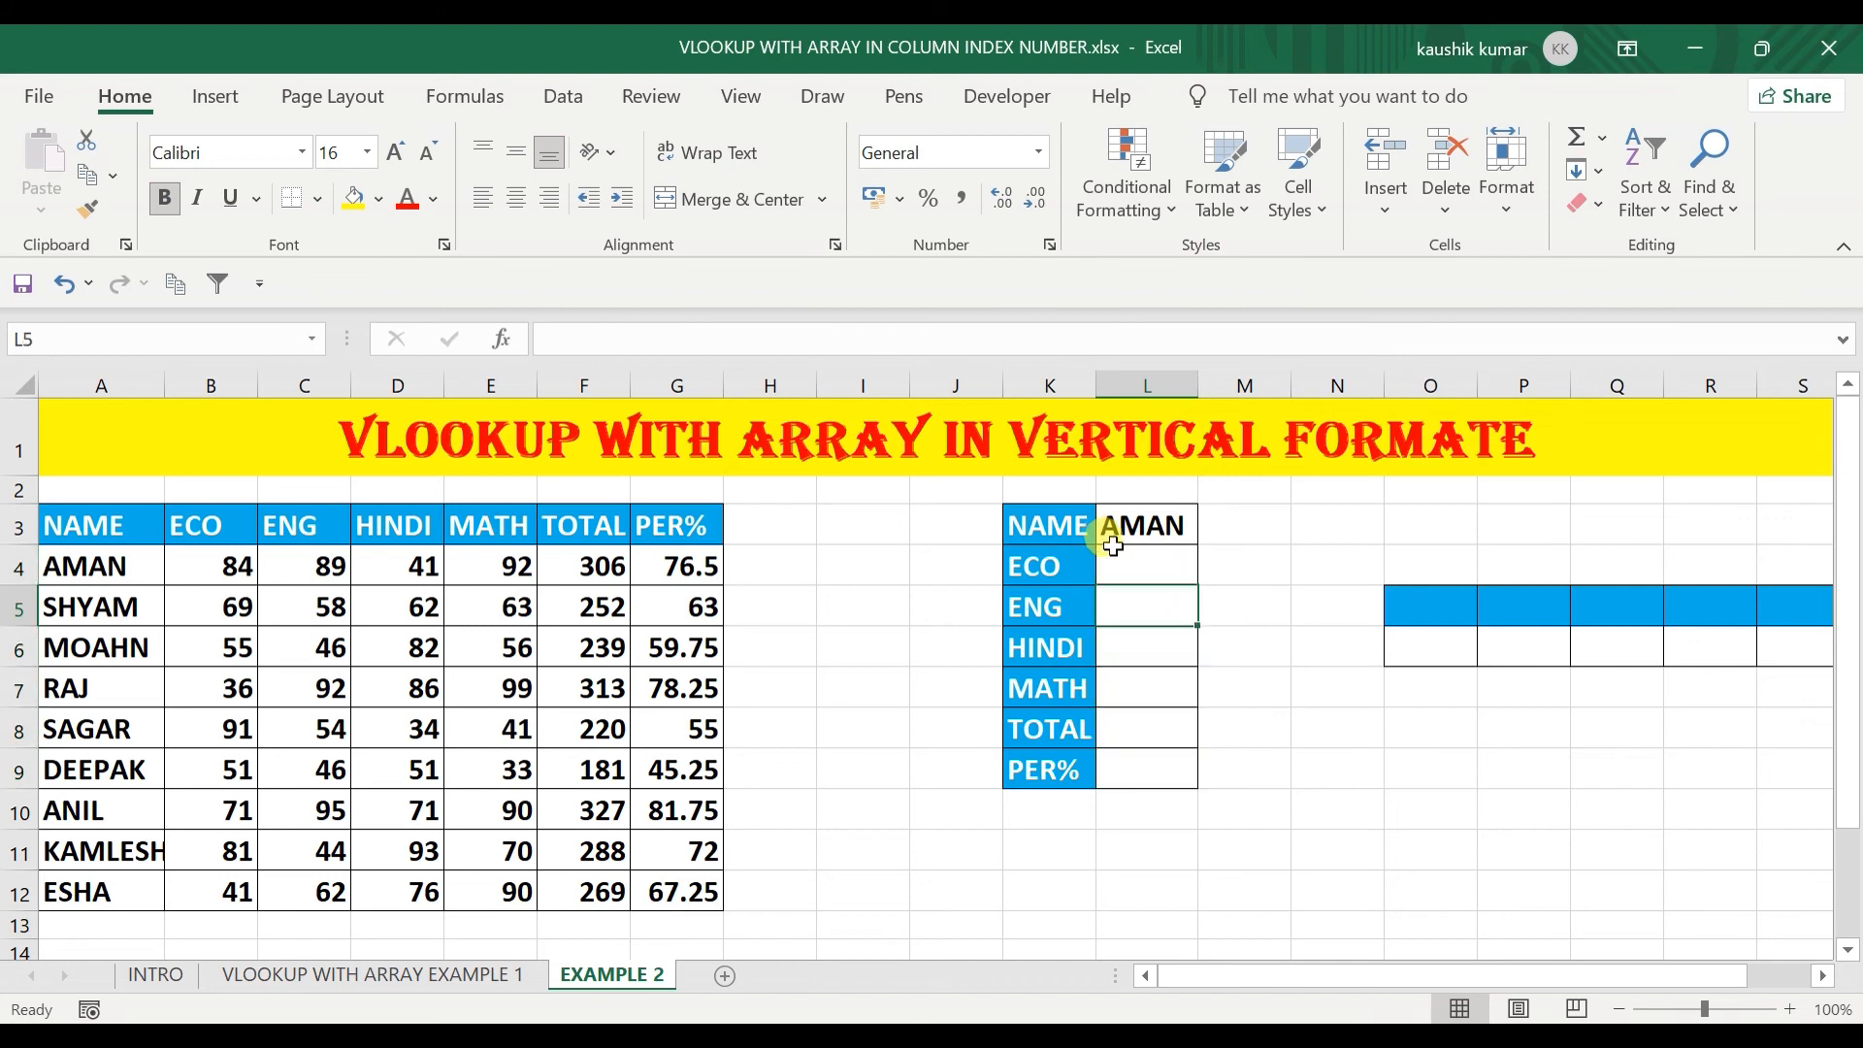
{"action": "key", "text": "shift+Down"}
{"action": "key", "text": "shift+Down"}
{"action": "key", "text": "shift+Down"}
{"action": "key", "text": "shift+Down"}
{"action": "key", "text": "shift+Down"}
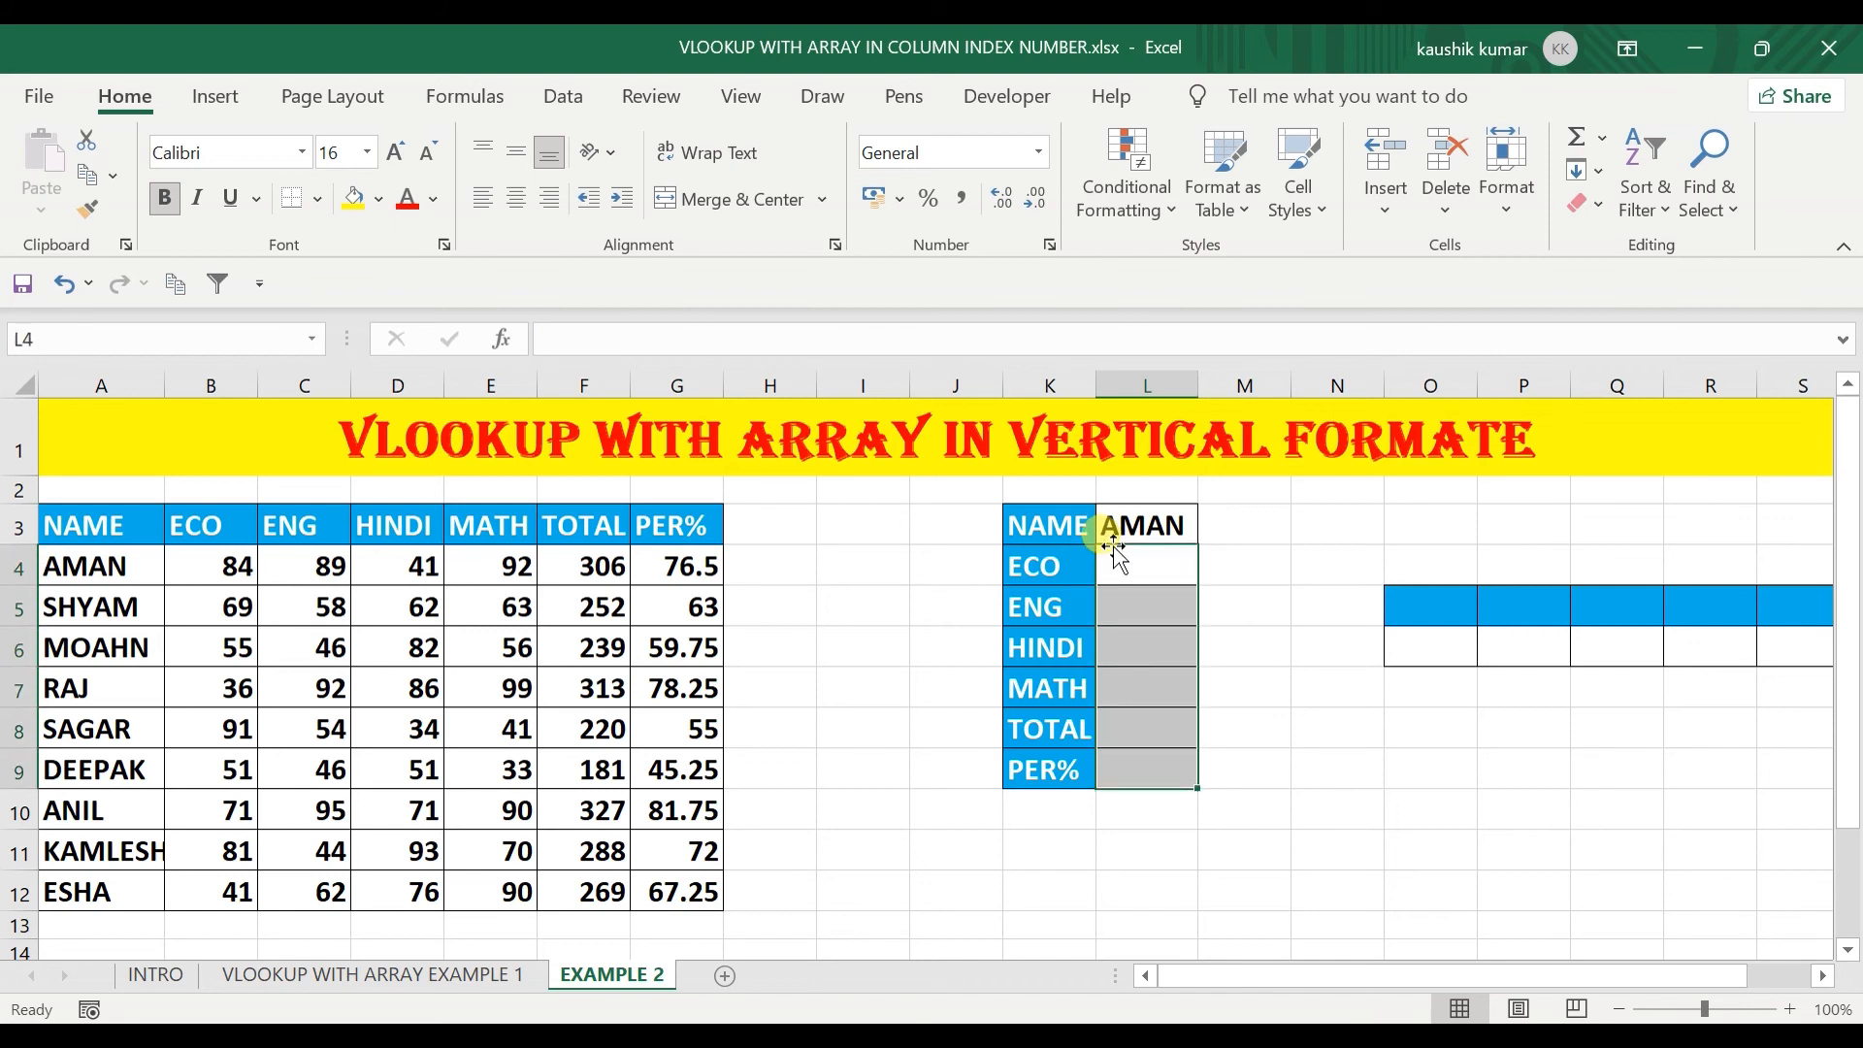
{"action": "type", "text": "=v"}
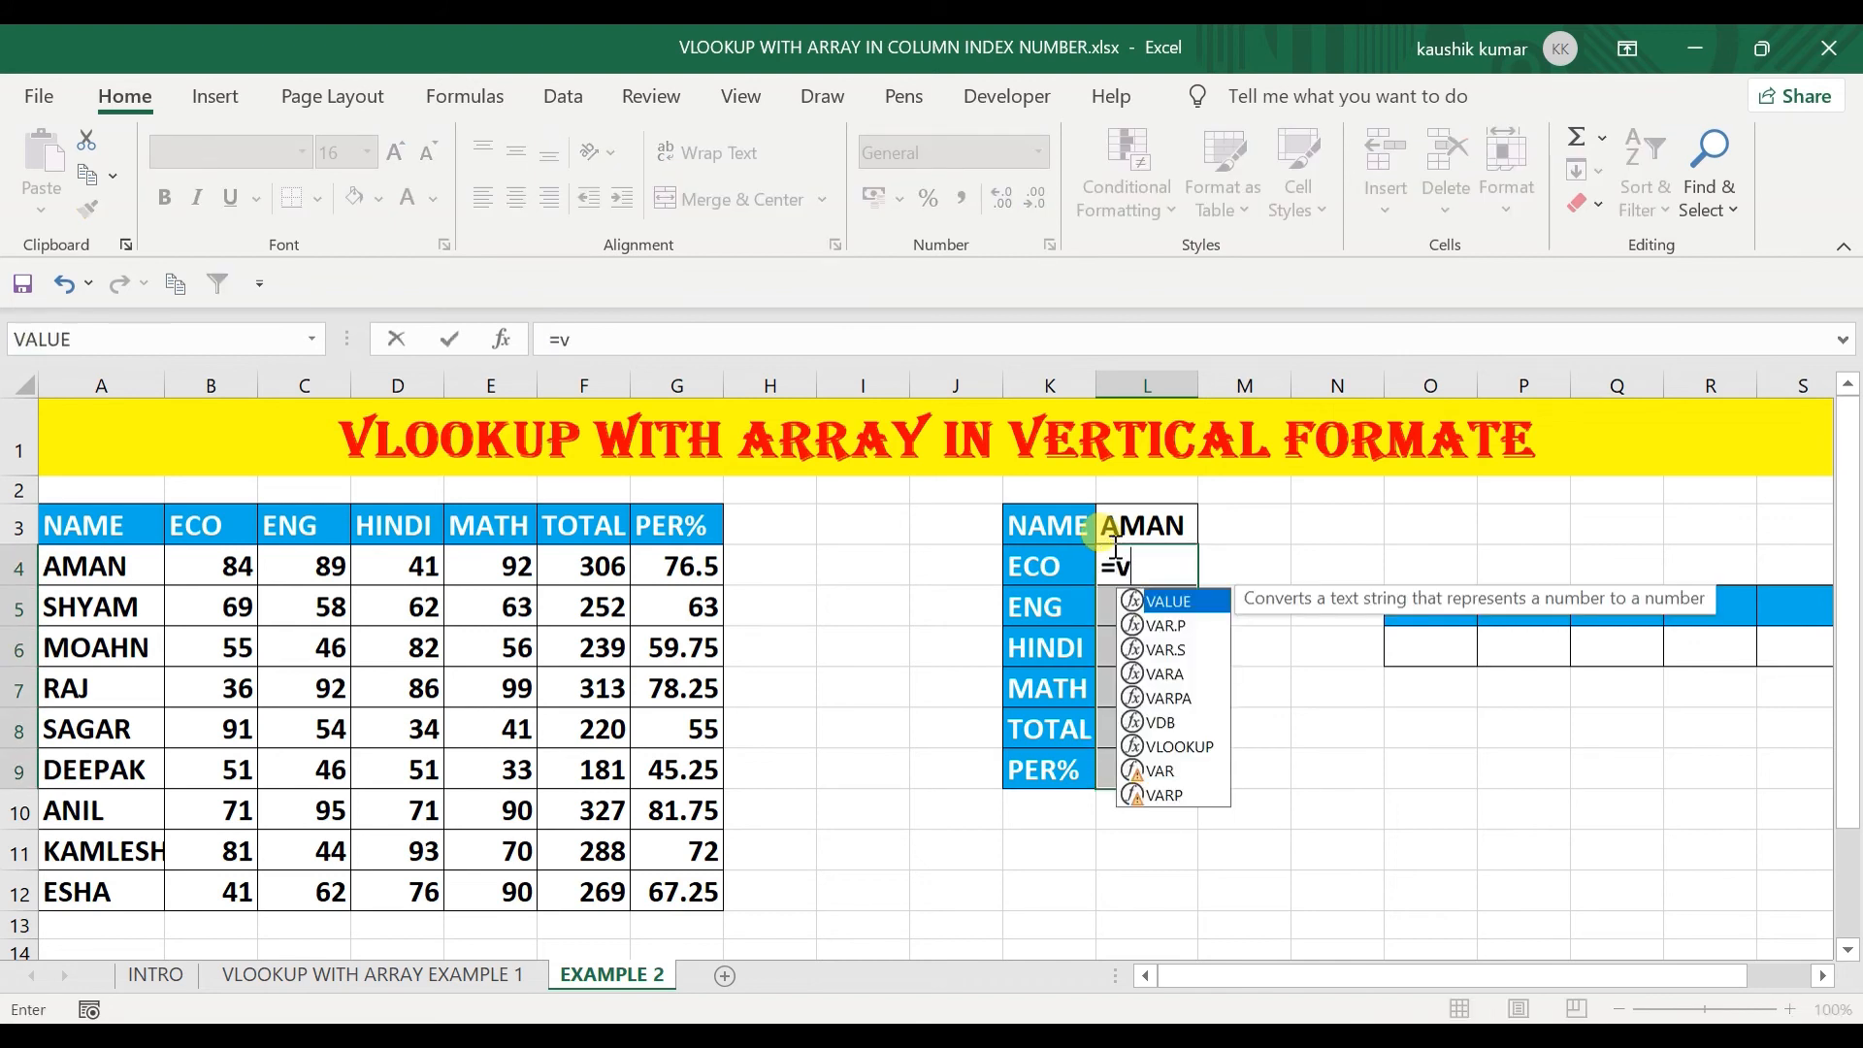
{"action": "type", "text": "lo"}
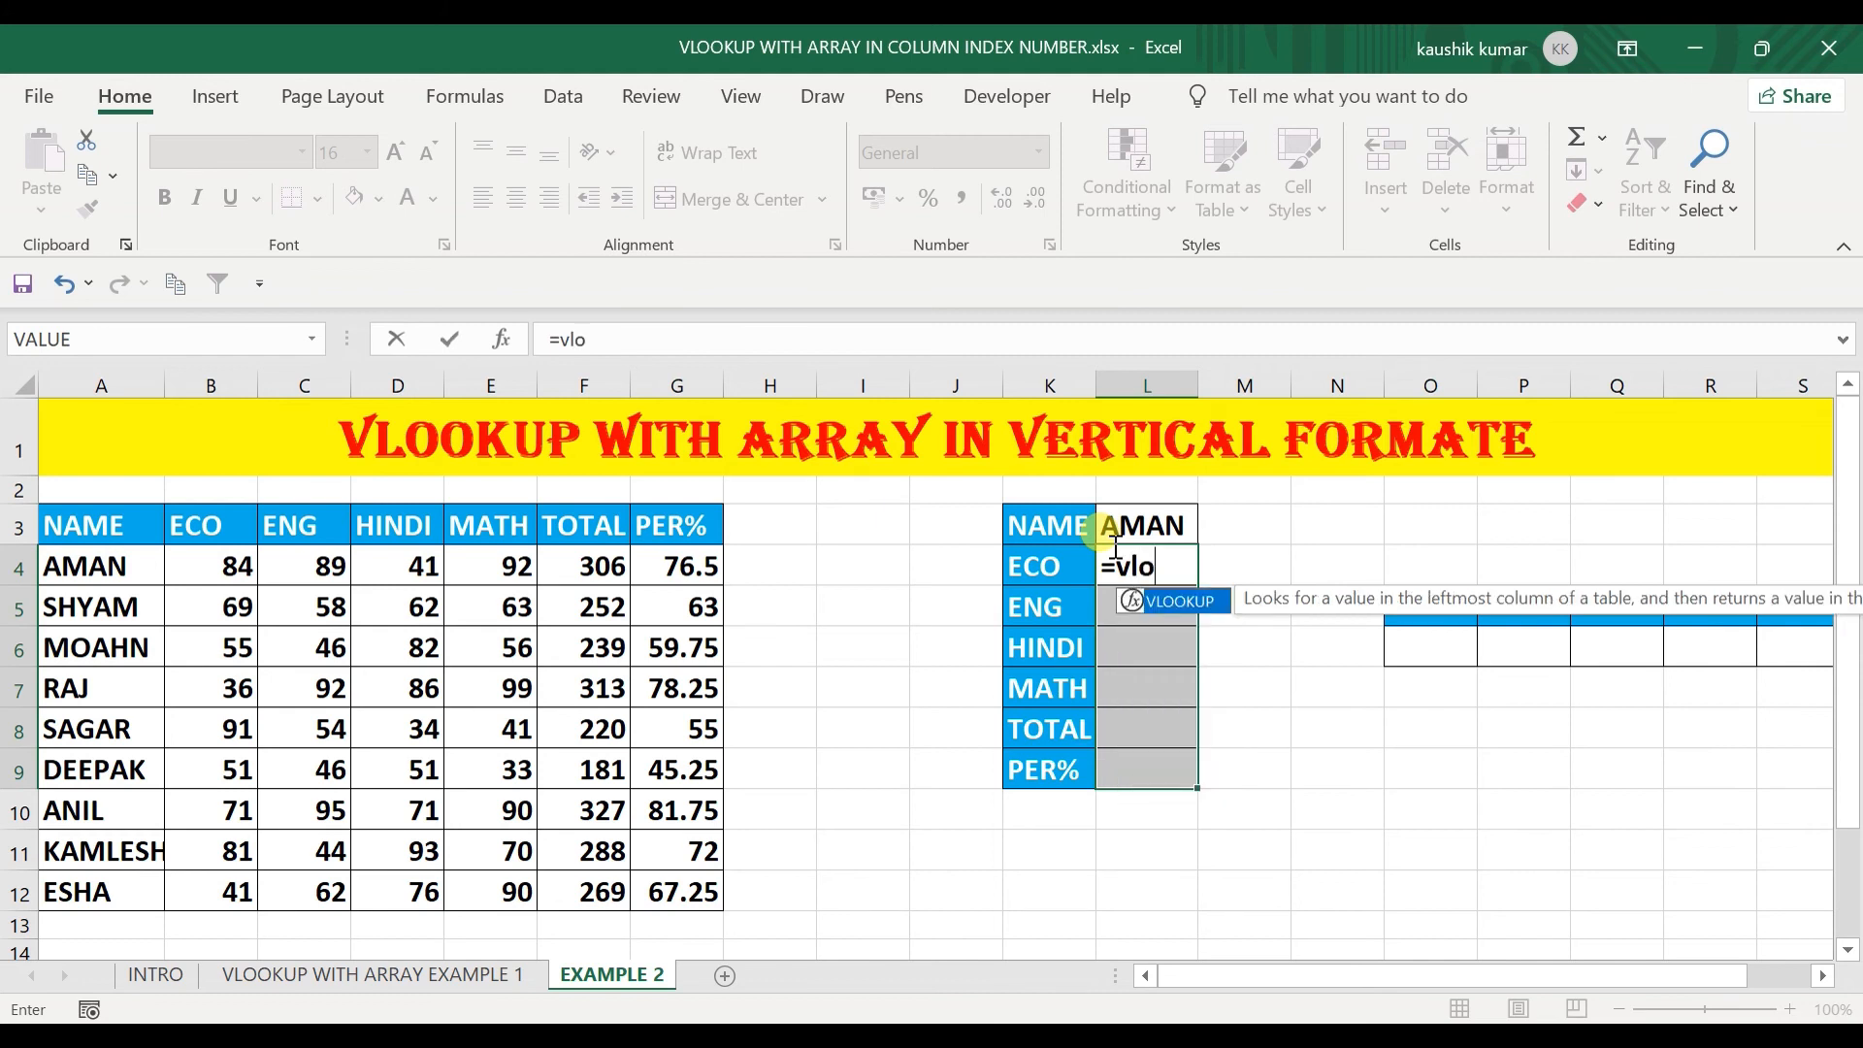
{"action": "key", "text": "Tab"}
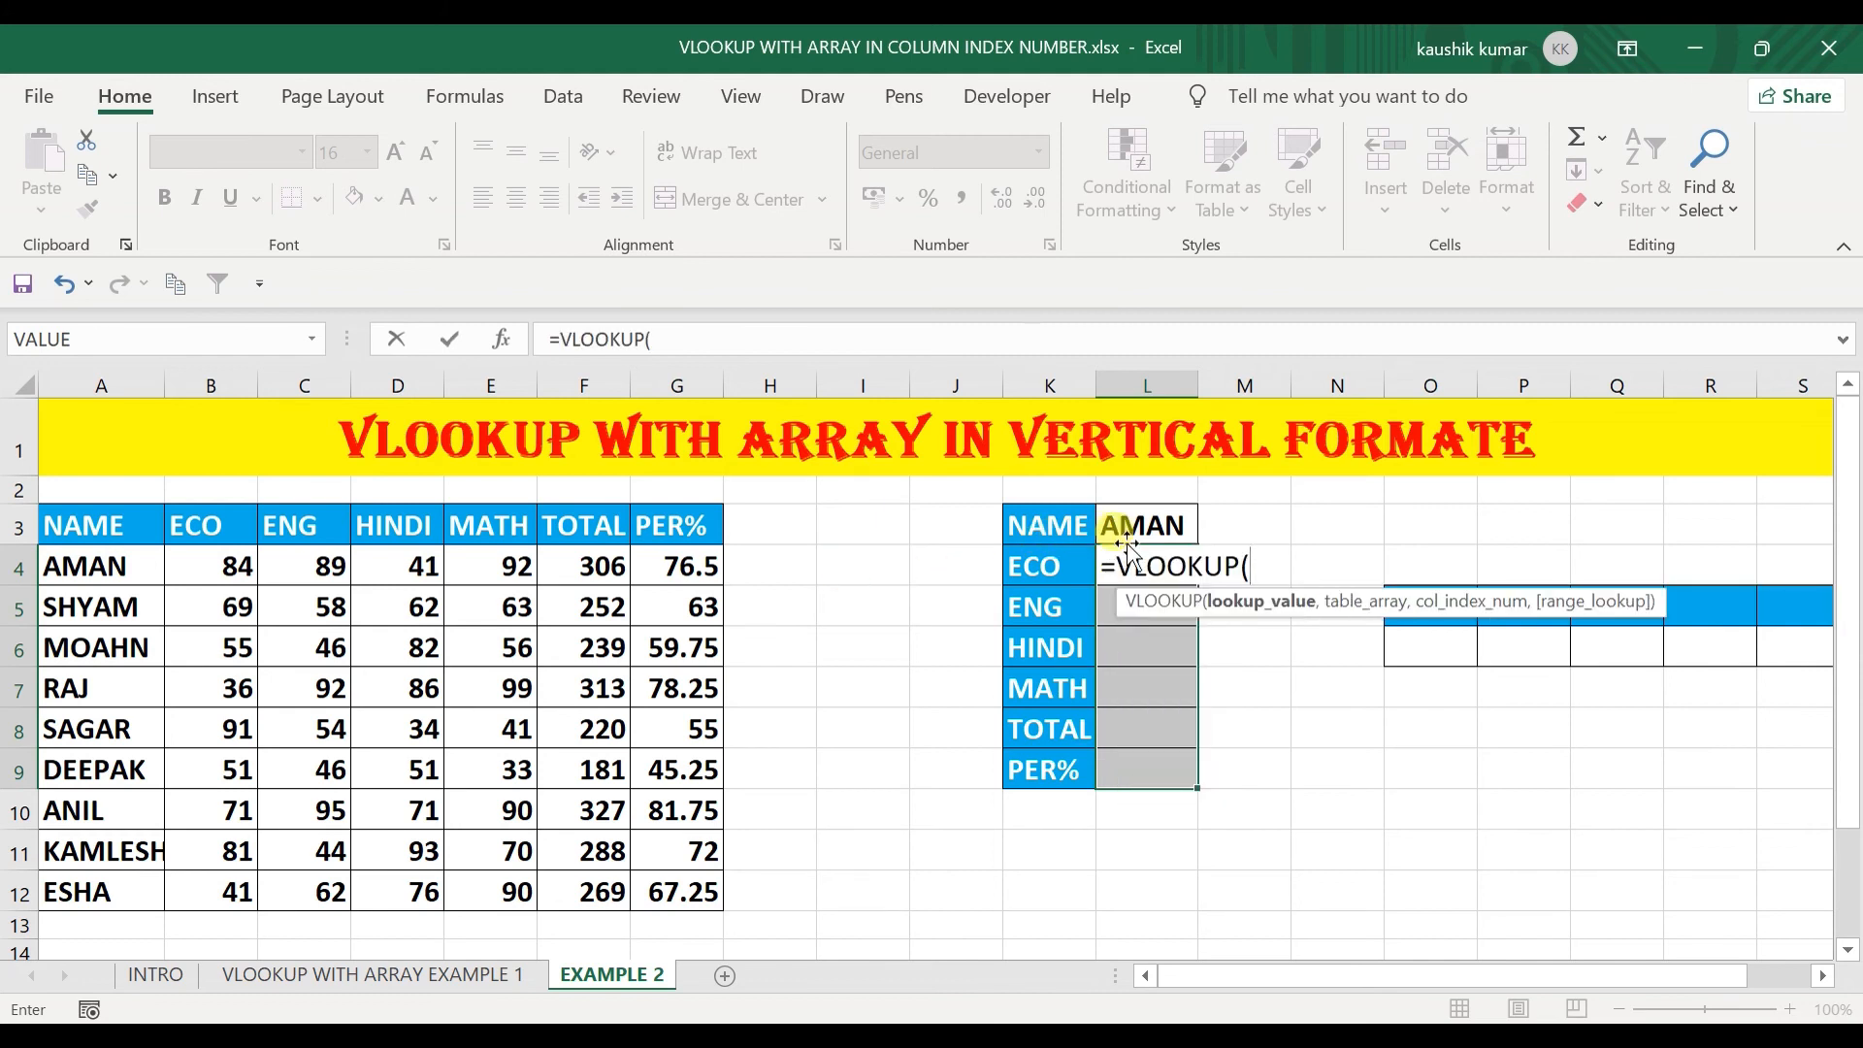
{"action": "left_click", "coordinate": [1145, 524]}
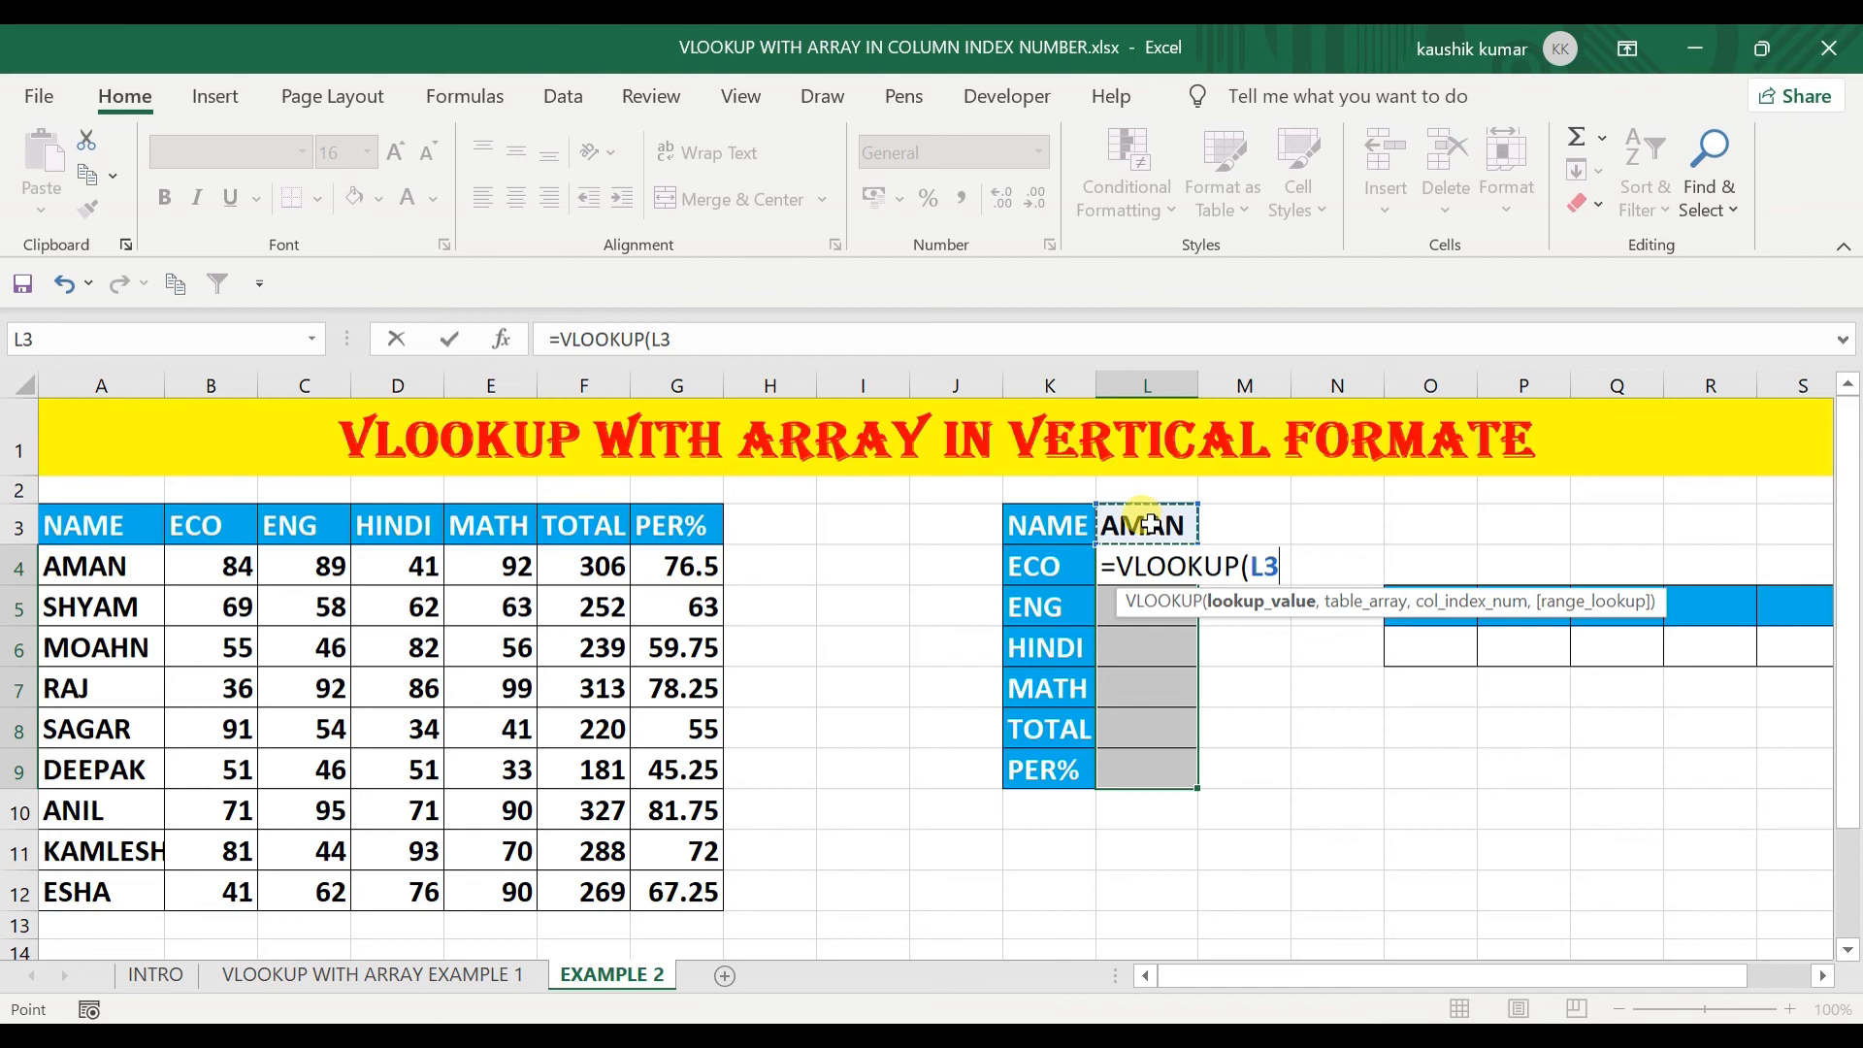
{"action": "key", "text": "F4"}
{"action": "type", "text": ","}
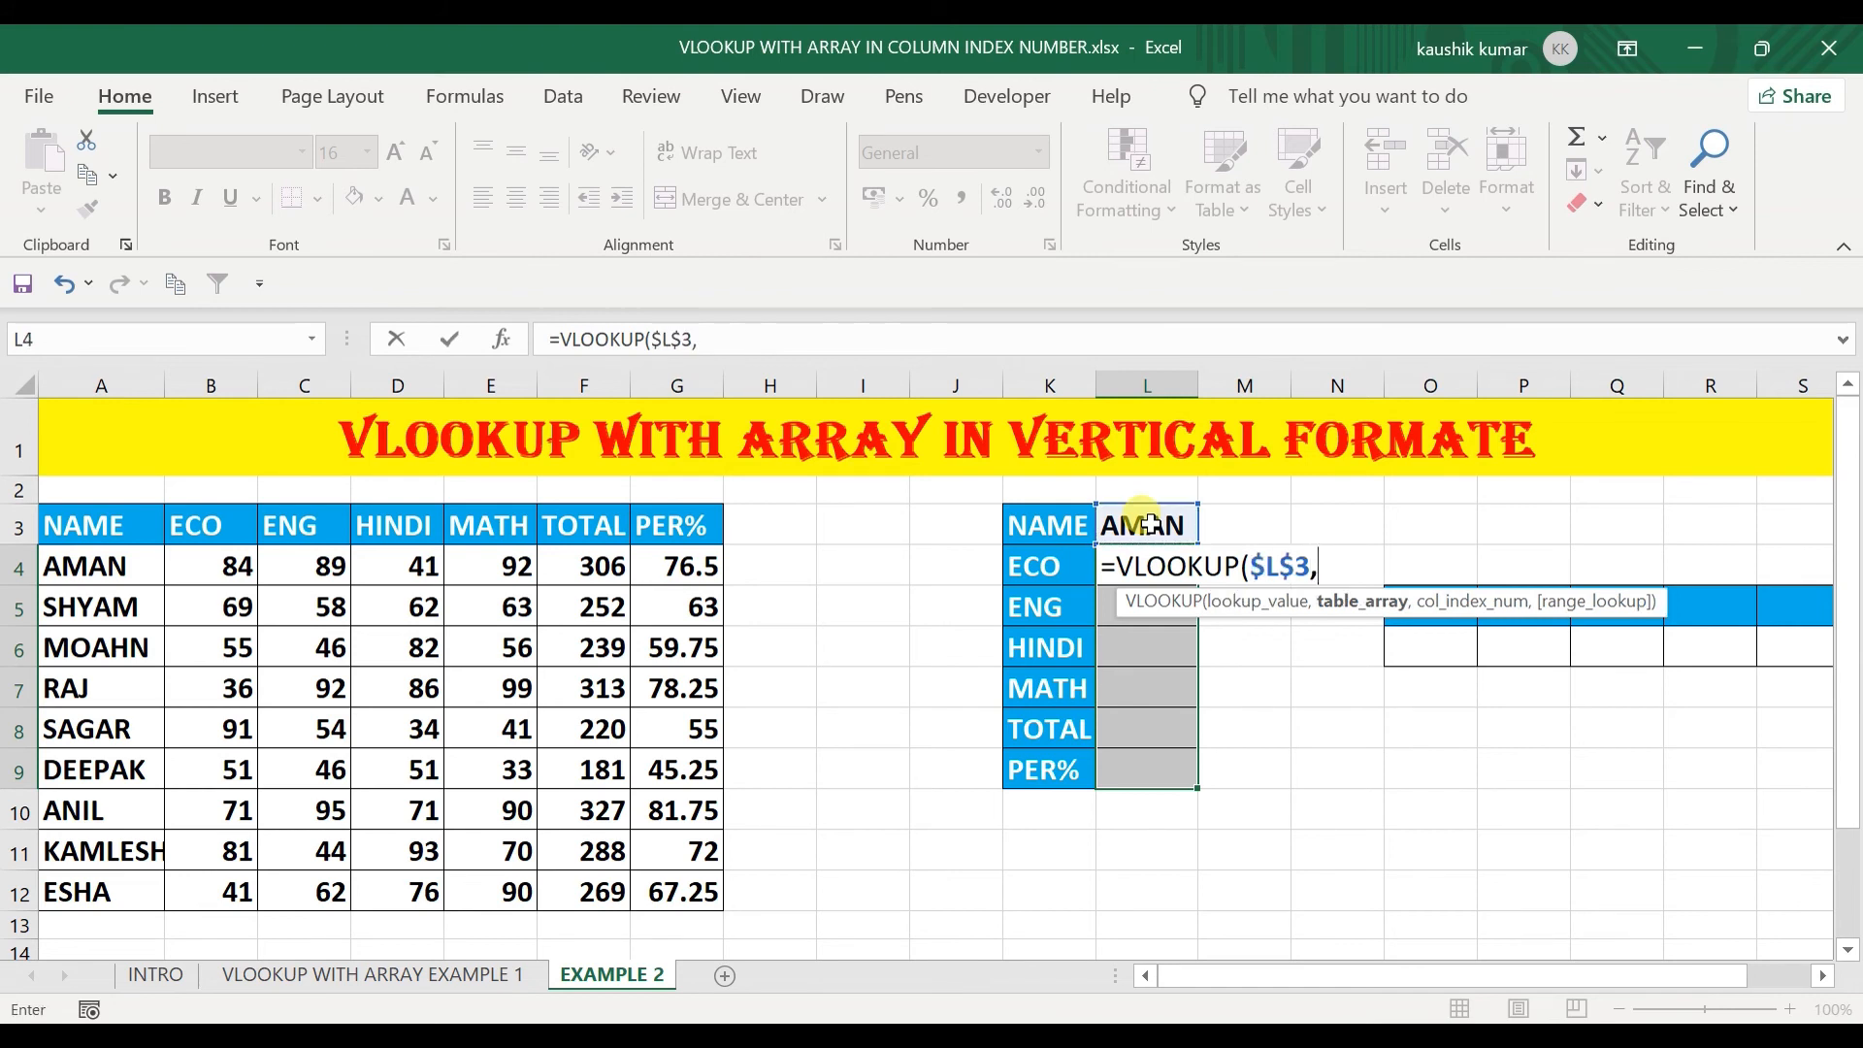
Use the whole marks table as the new VLOOKUP's table array, with the absolute reference $A$3:$G$12.
{"action": "left_click", "coordinate": [131, 528]}
{"action": "key", "text": "ctrl+shift+Right"}
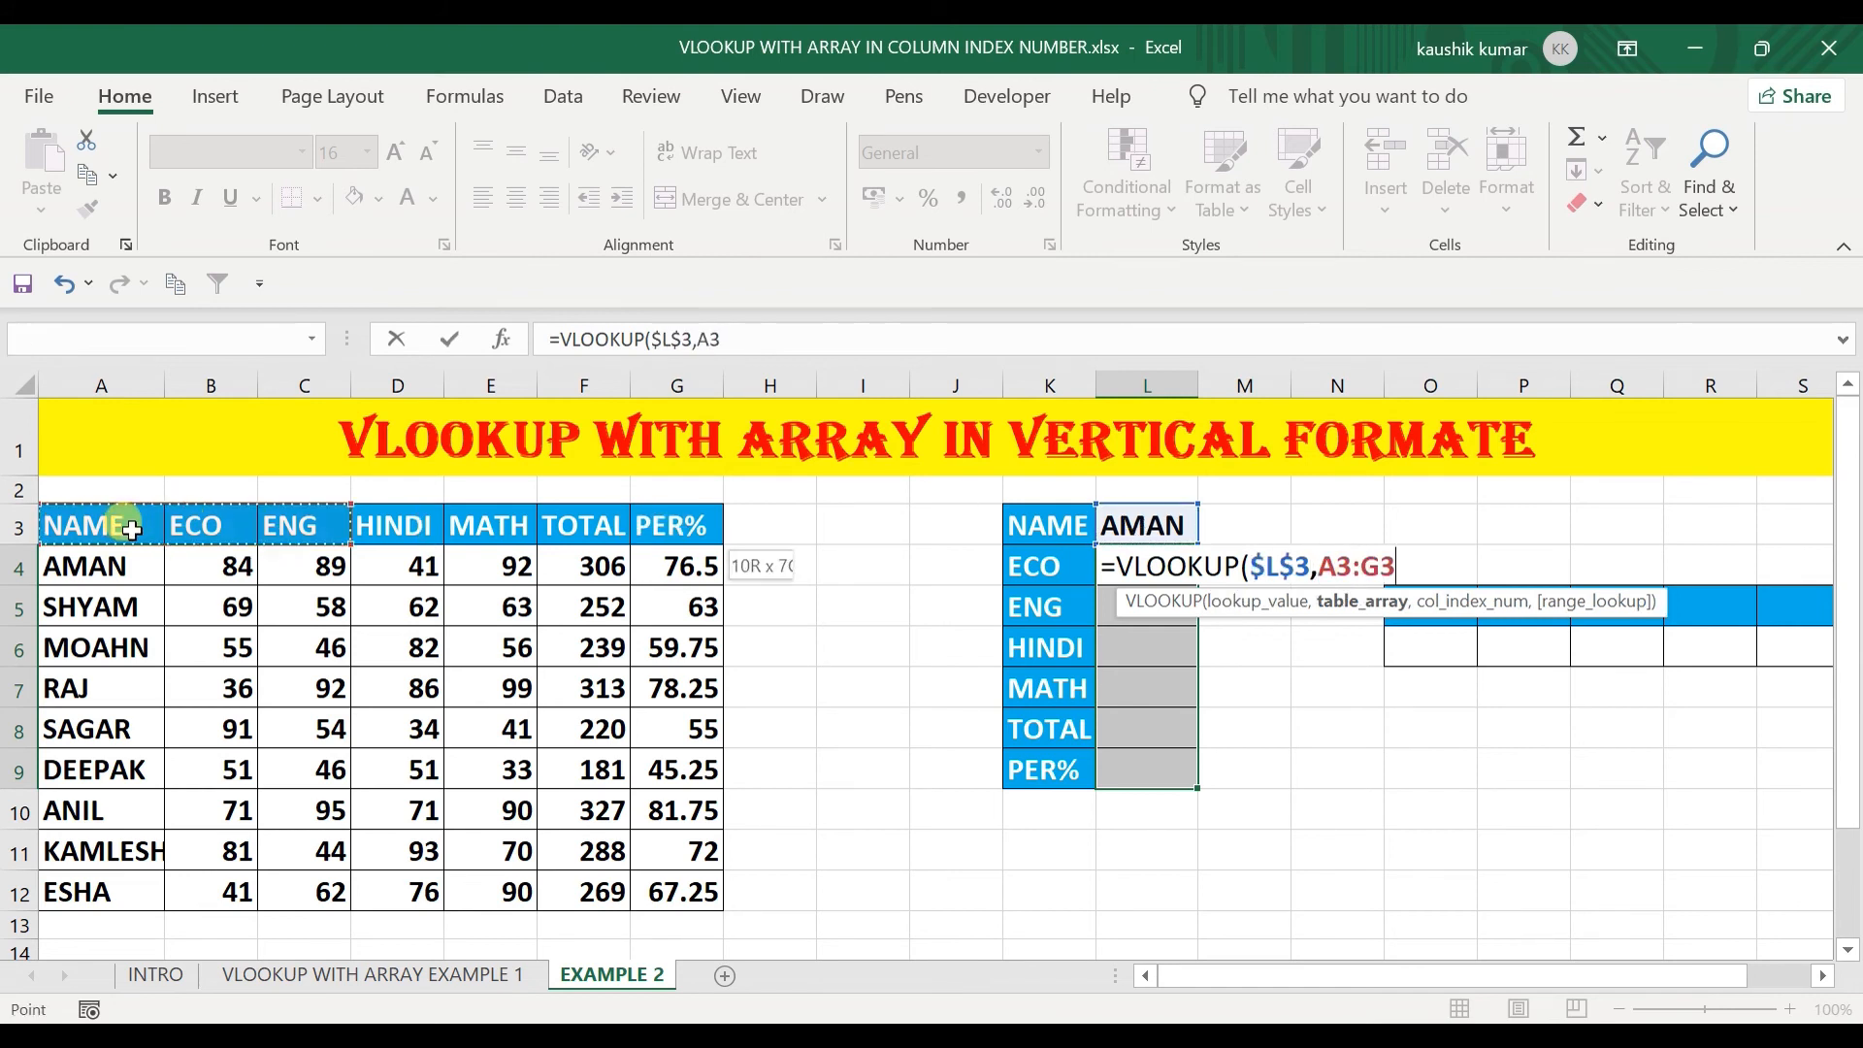
{"action": "key", "text": "ctrl+shift+Down"}
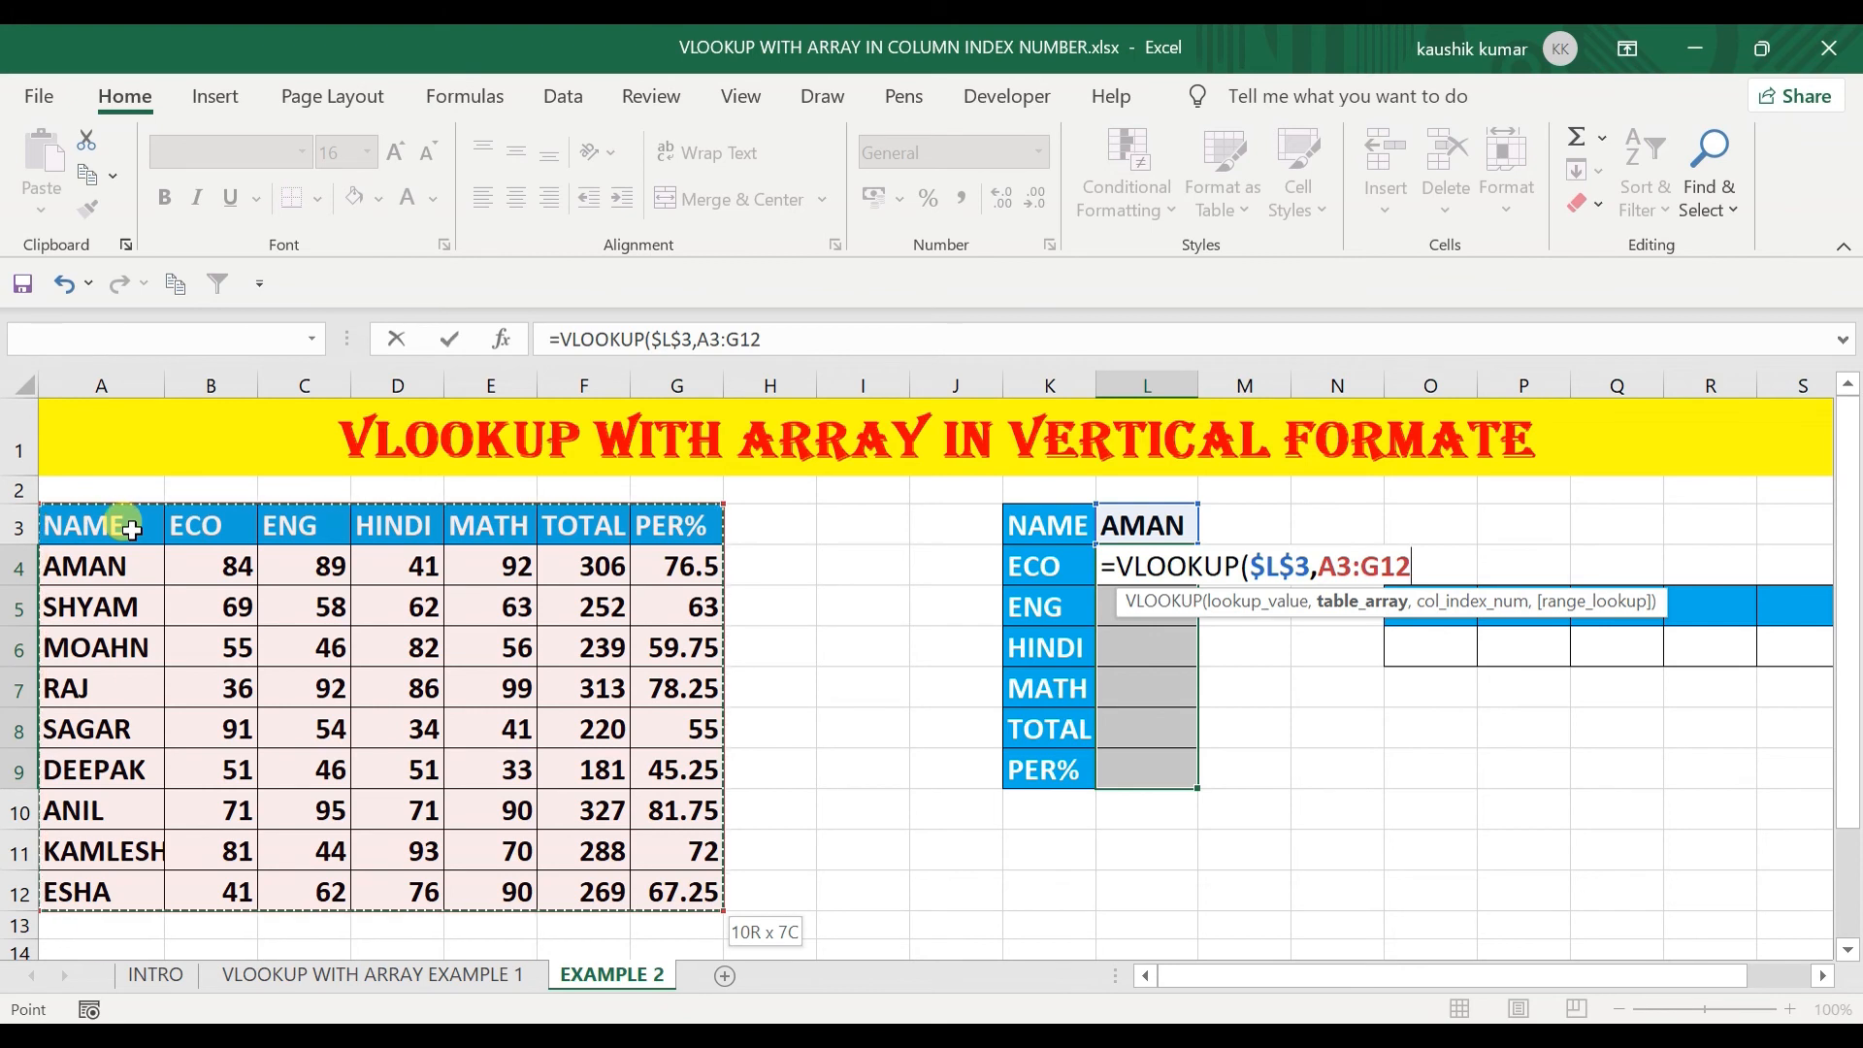
{"action": "key", "text": "F4"}
{"action": "type", "text": ","}
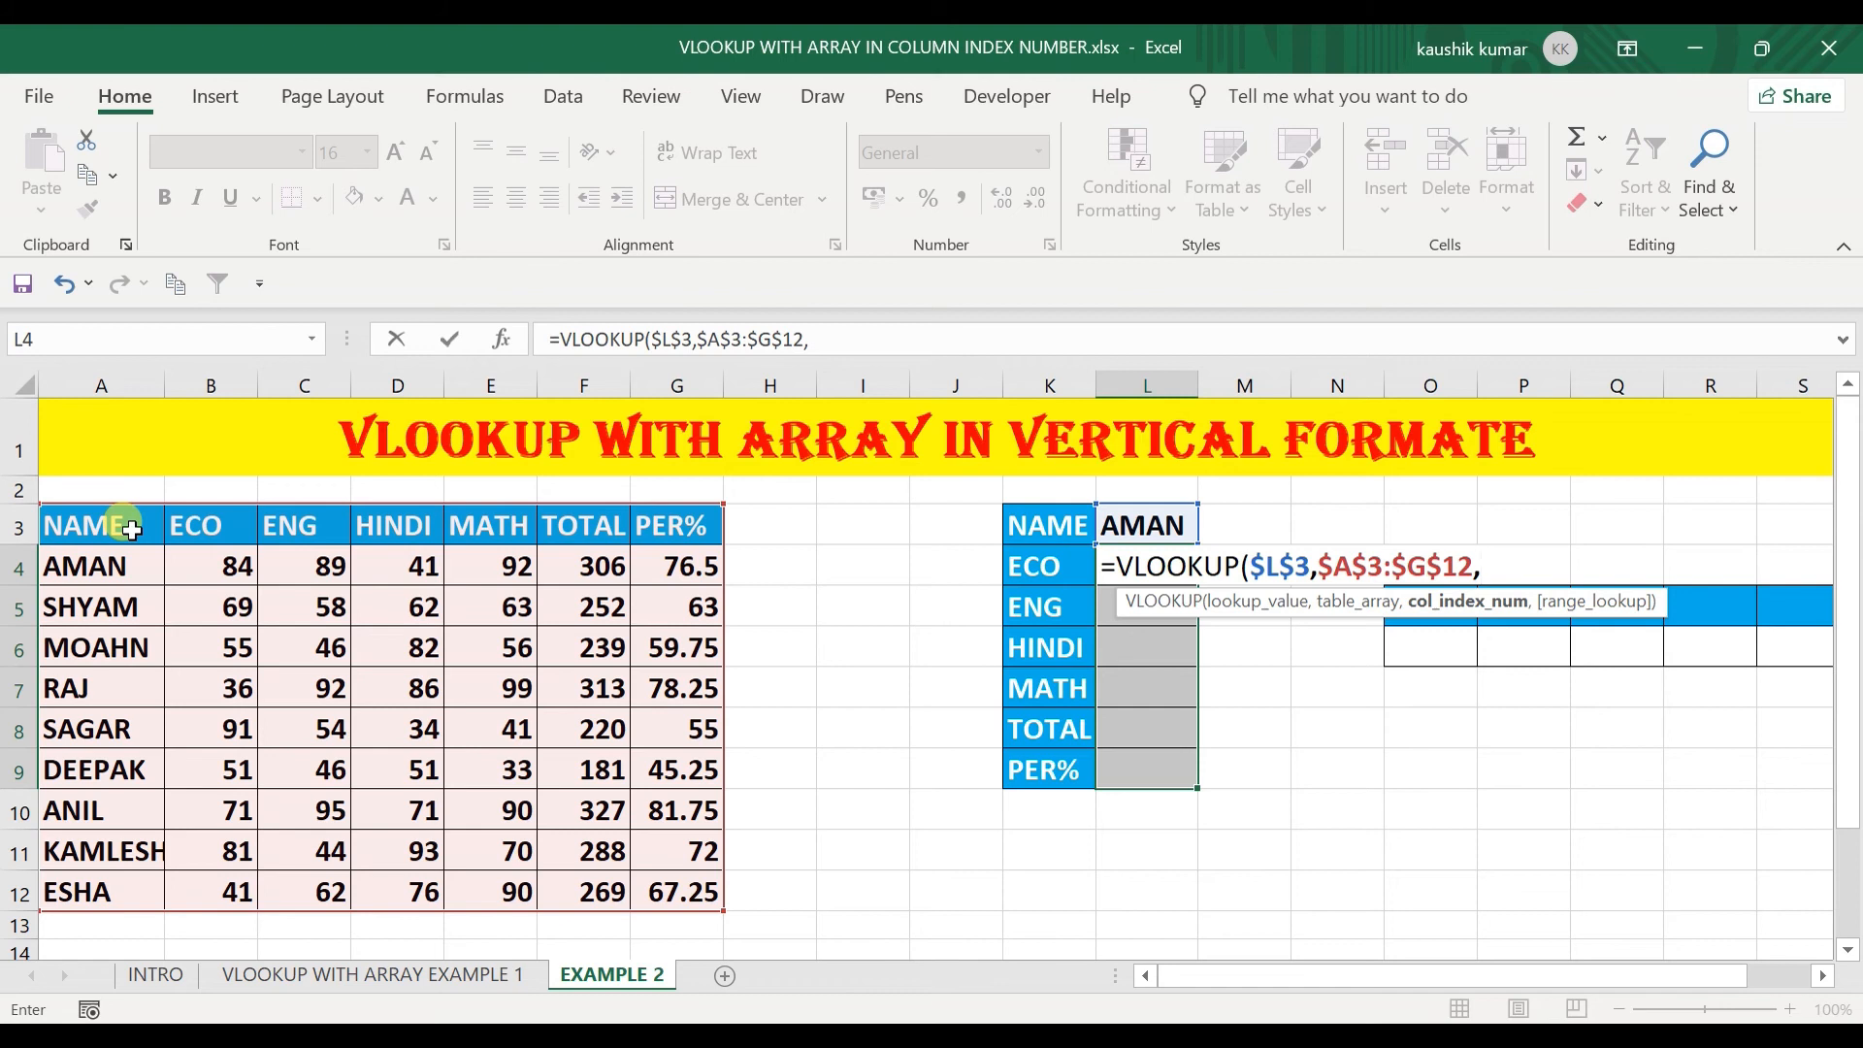
Complete the VLOOKUP with {2,3,4,5,6,7} as column index array and 0 for exact match.
{"action": "type", "text": "{2,3,4,5,6"}
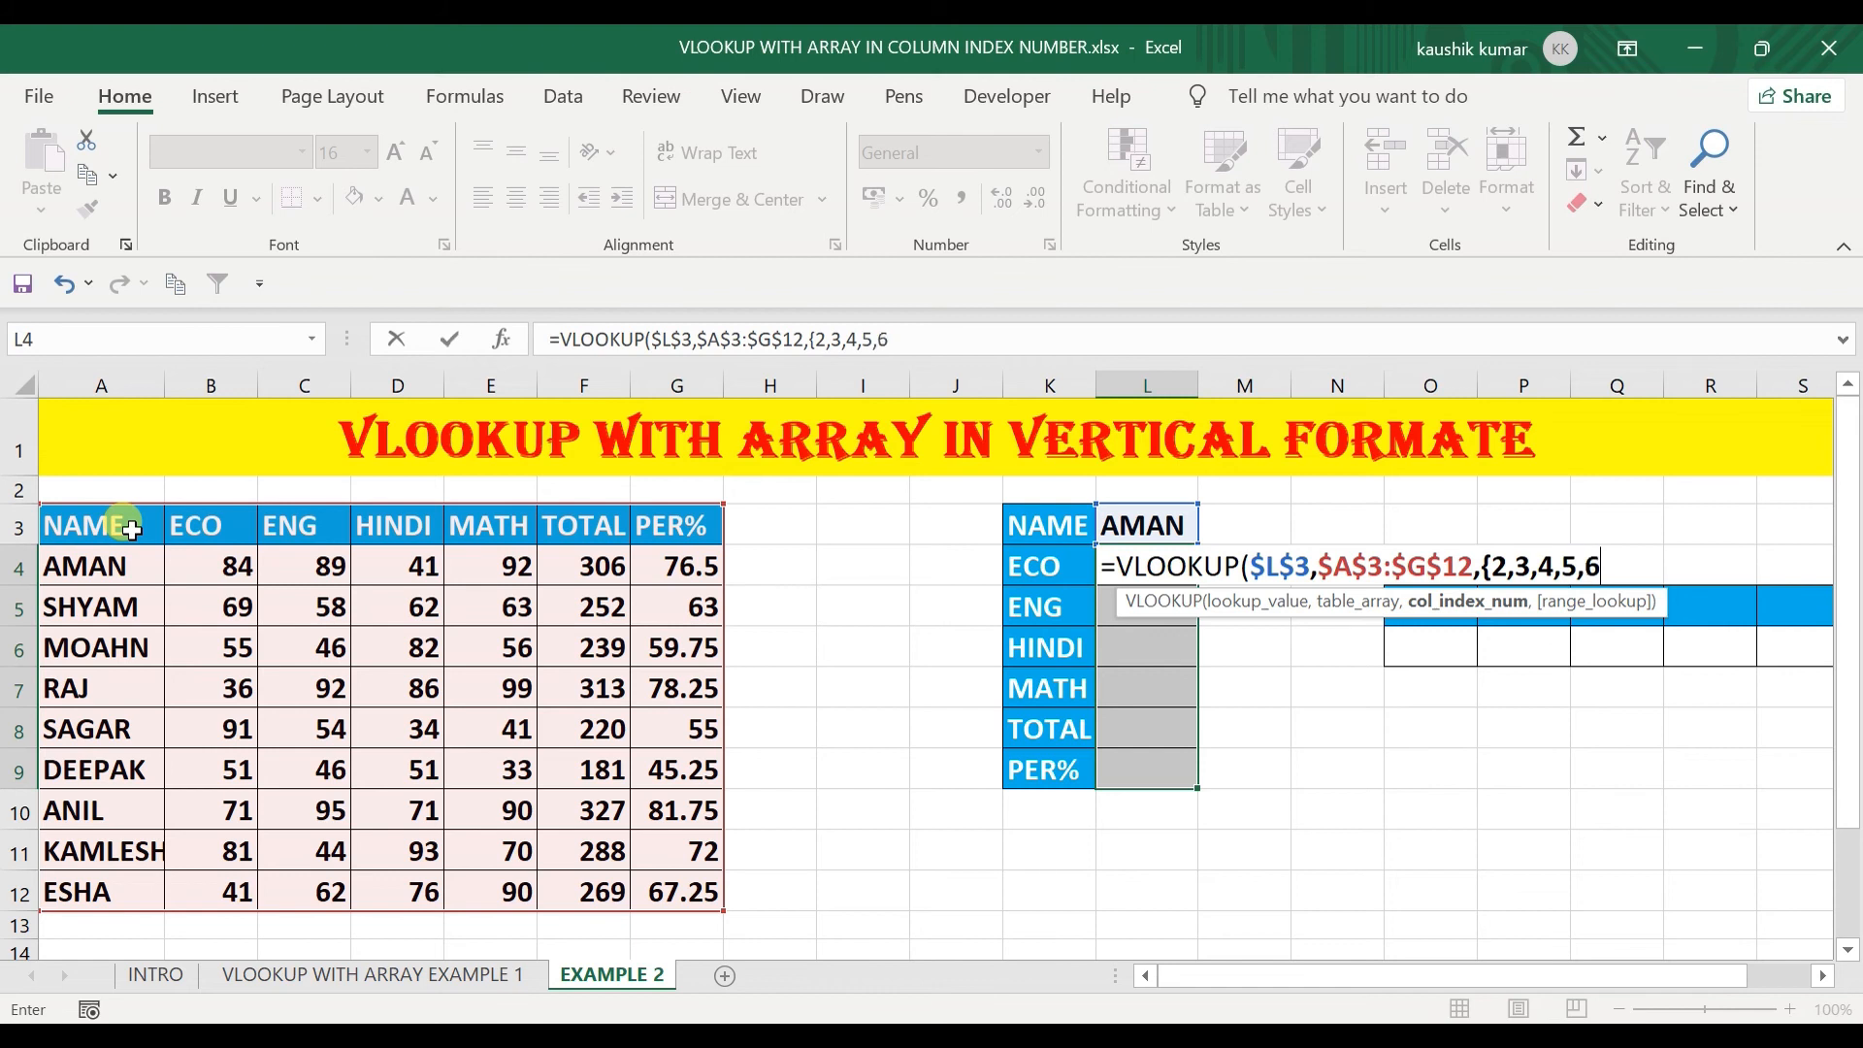
{"action": "type", "text": ",7},0"}
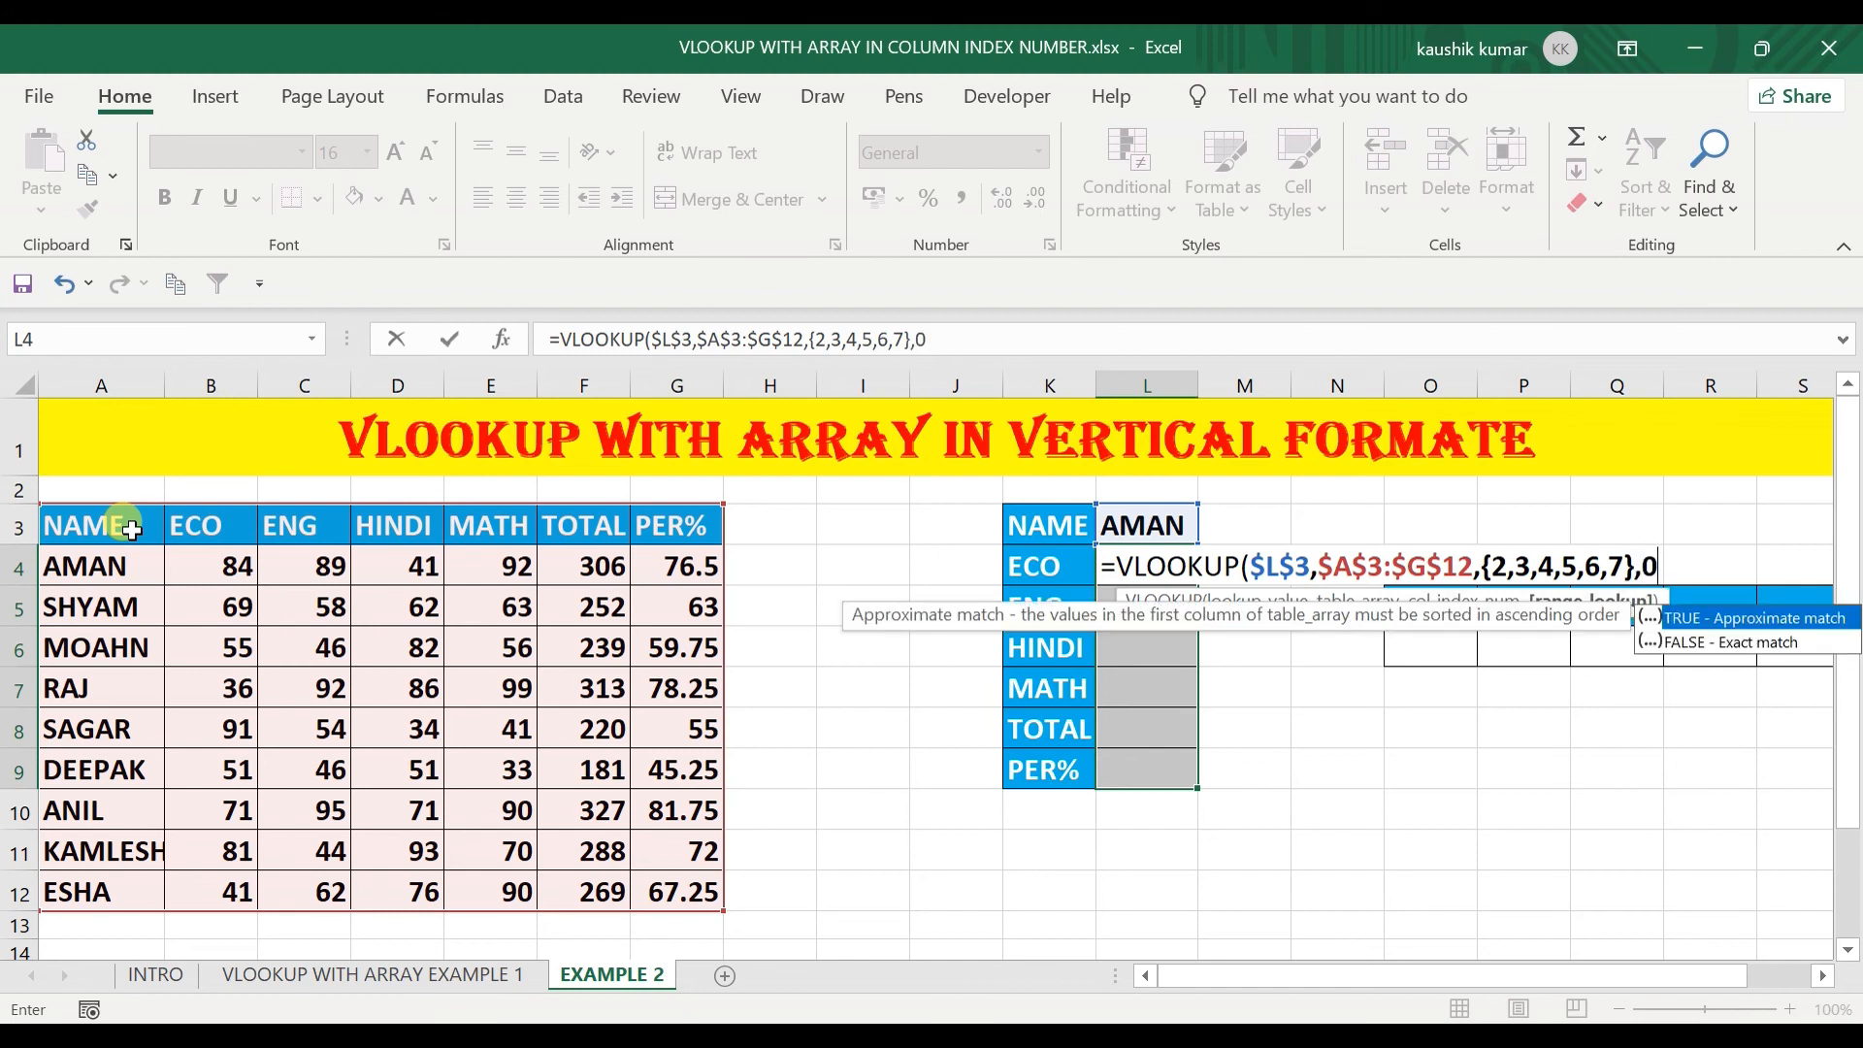
{"action": "type", "text": ")"}
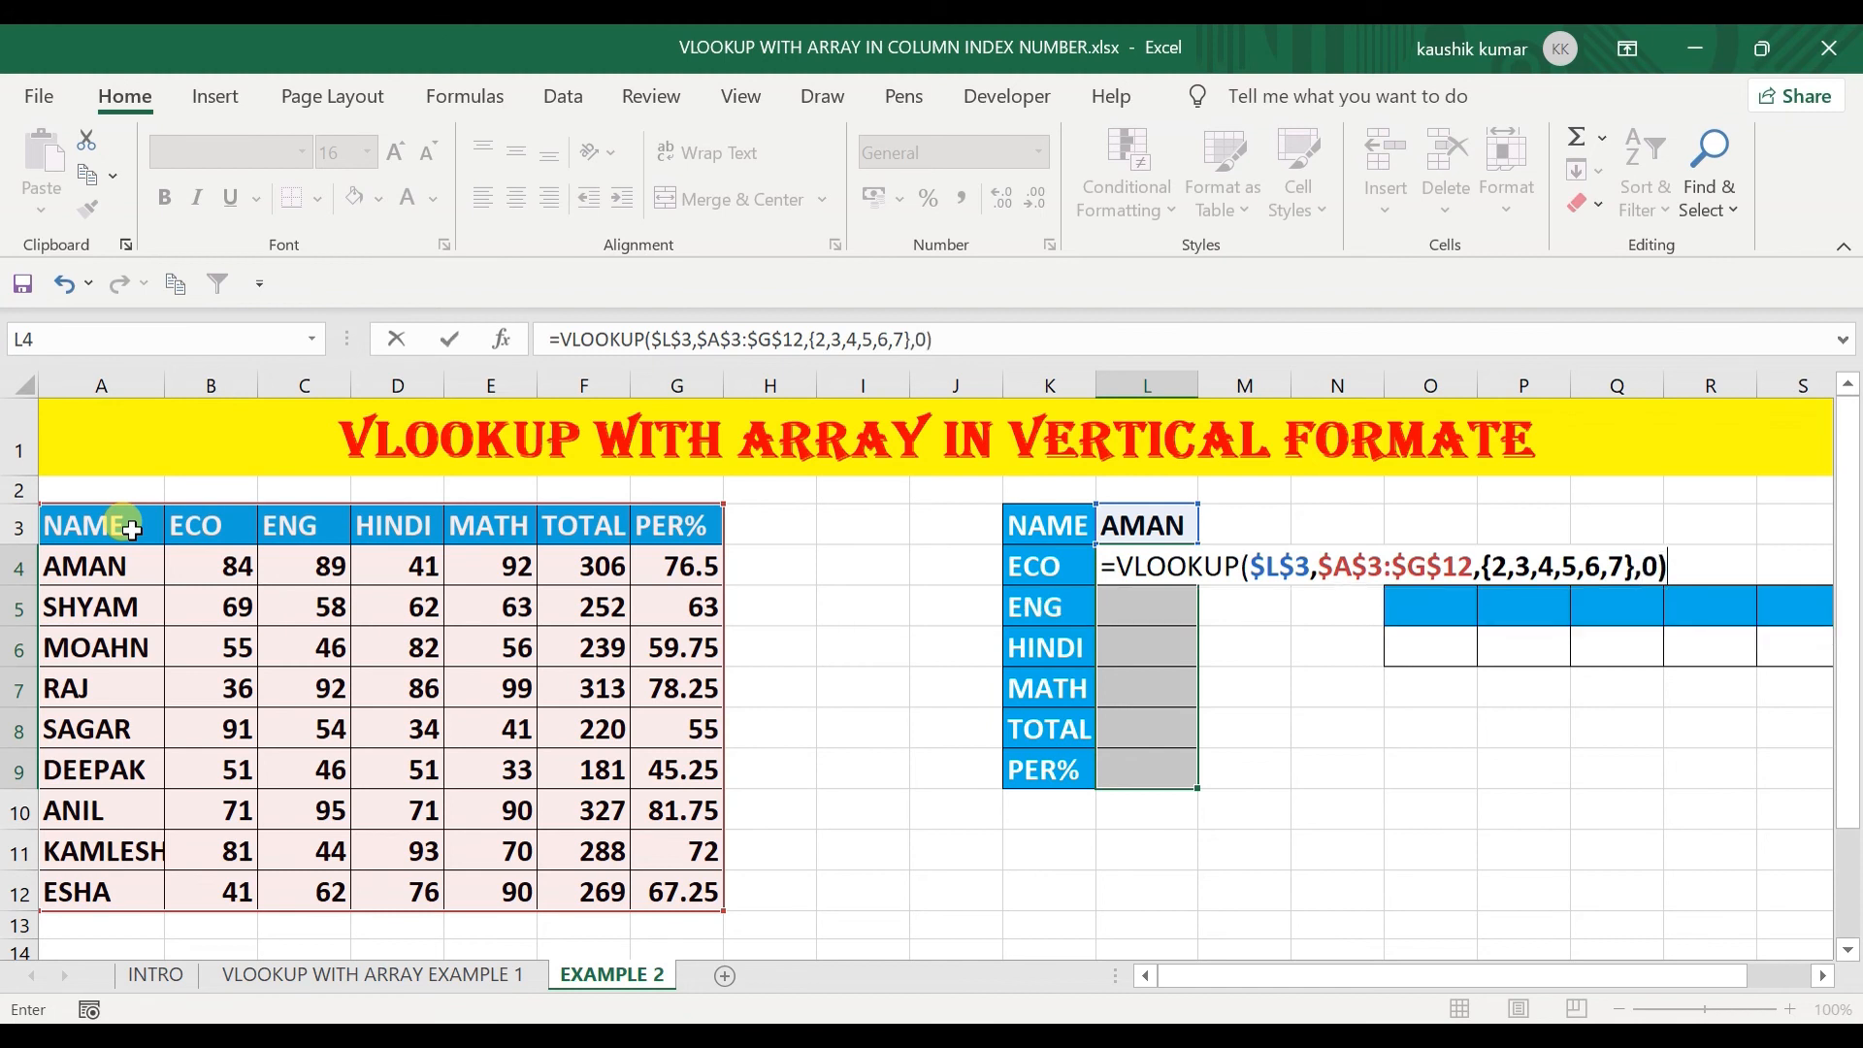
Insert TRANSPOSE before the column index array with a closing parenthesis at the formula's end, and try entering it as an array formula.
{"action": "left_click", "coordinate": [1479, 567]}
{"action": "left_click", "coordinate": [1485, 568]}
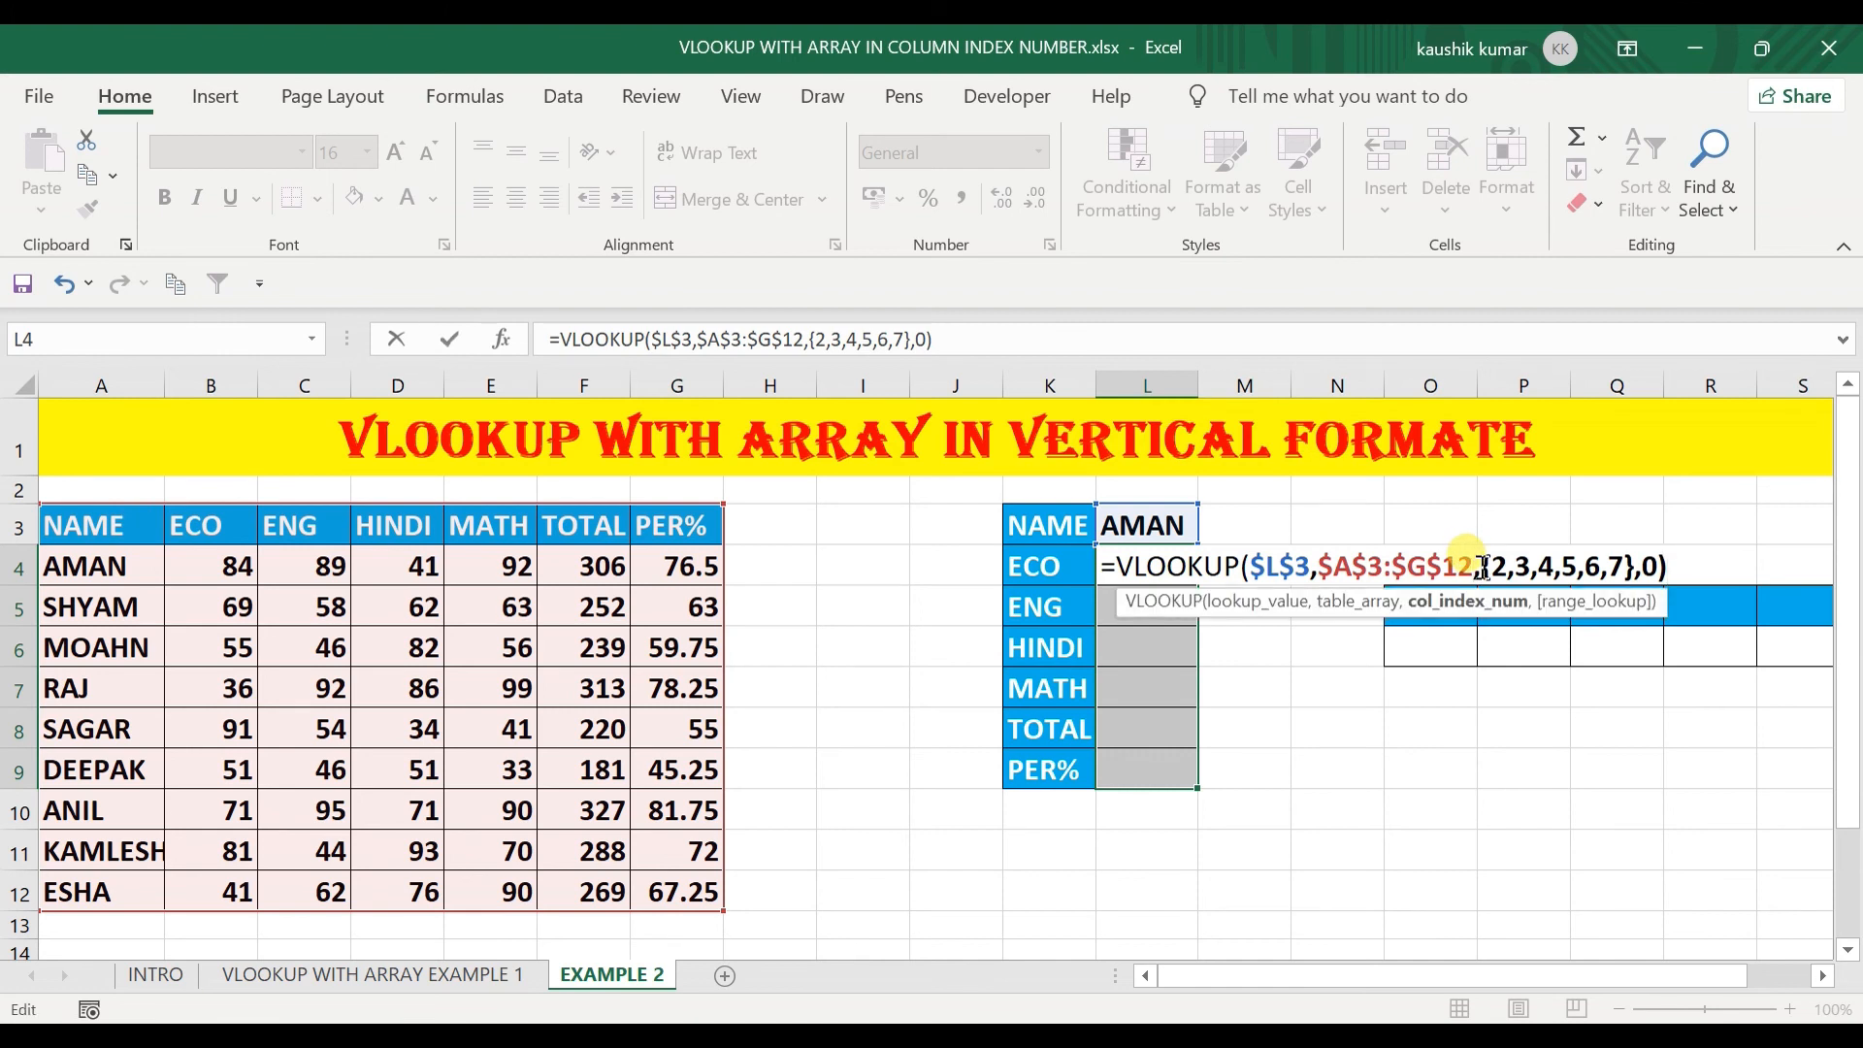
{"action": "type", "text": "tra"}
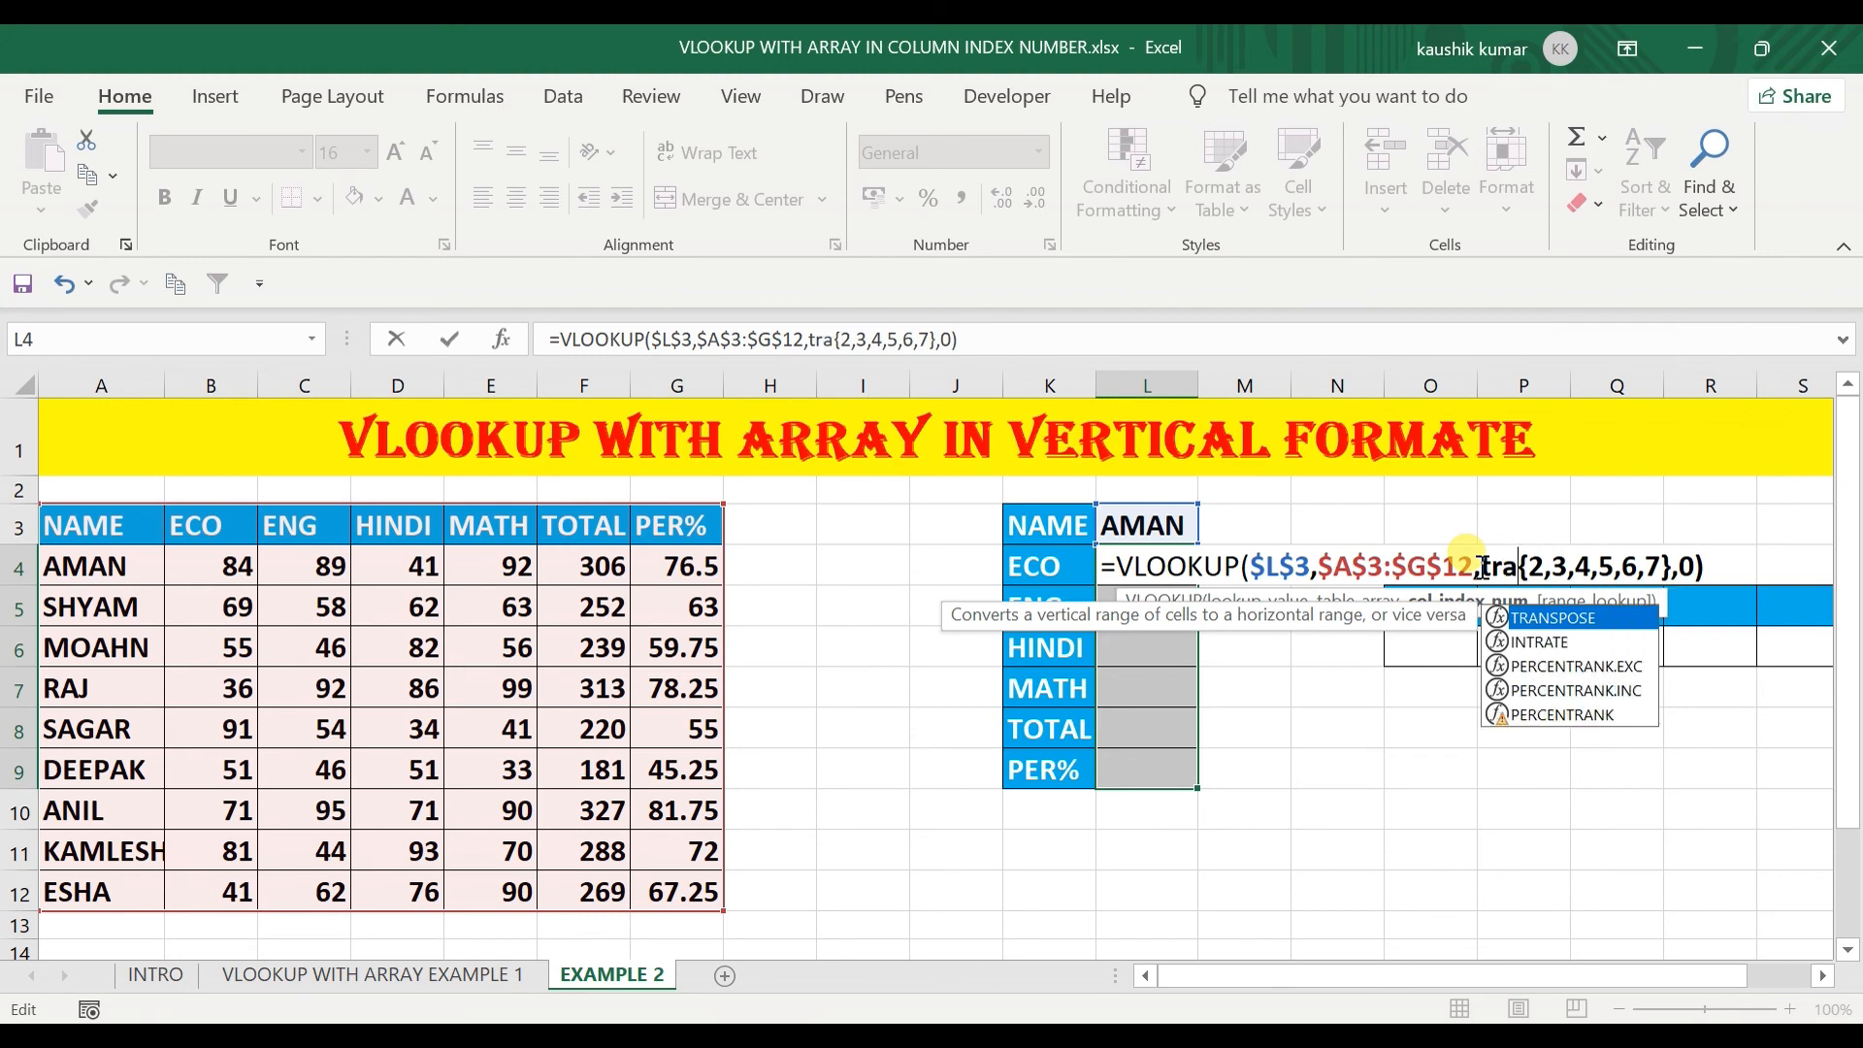
{"action": "key", "text": "Tab"}
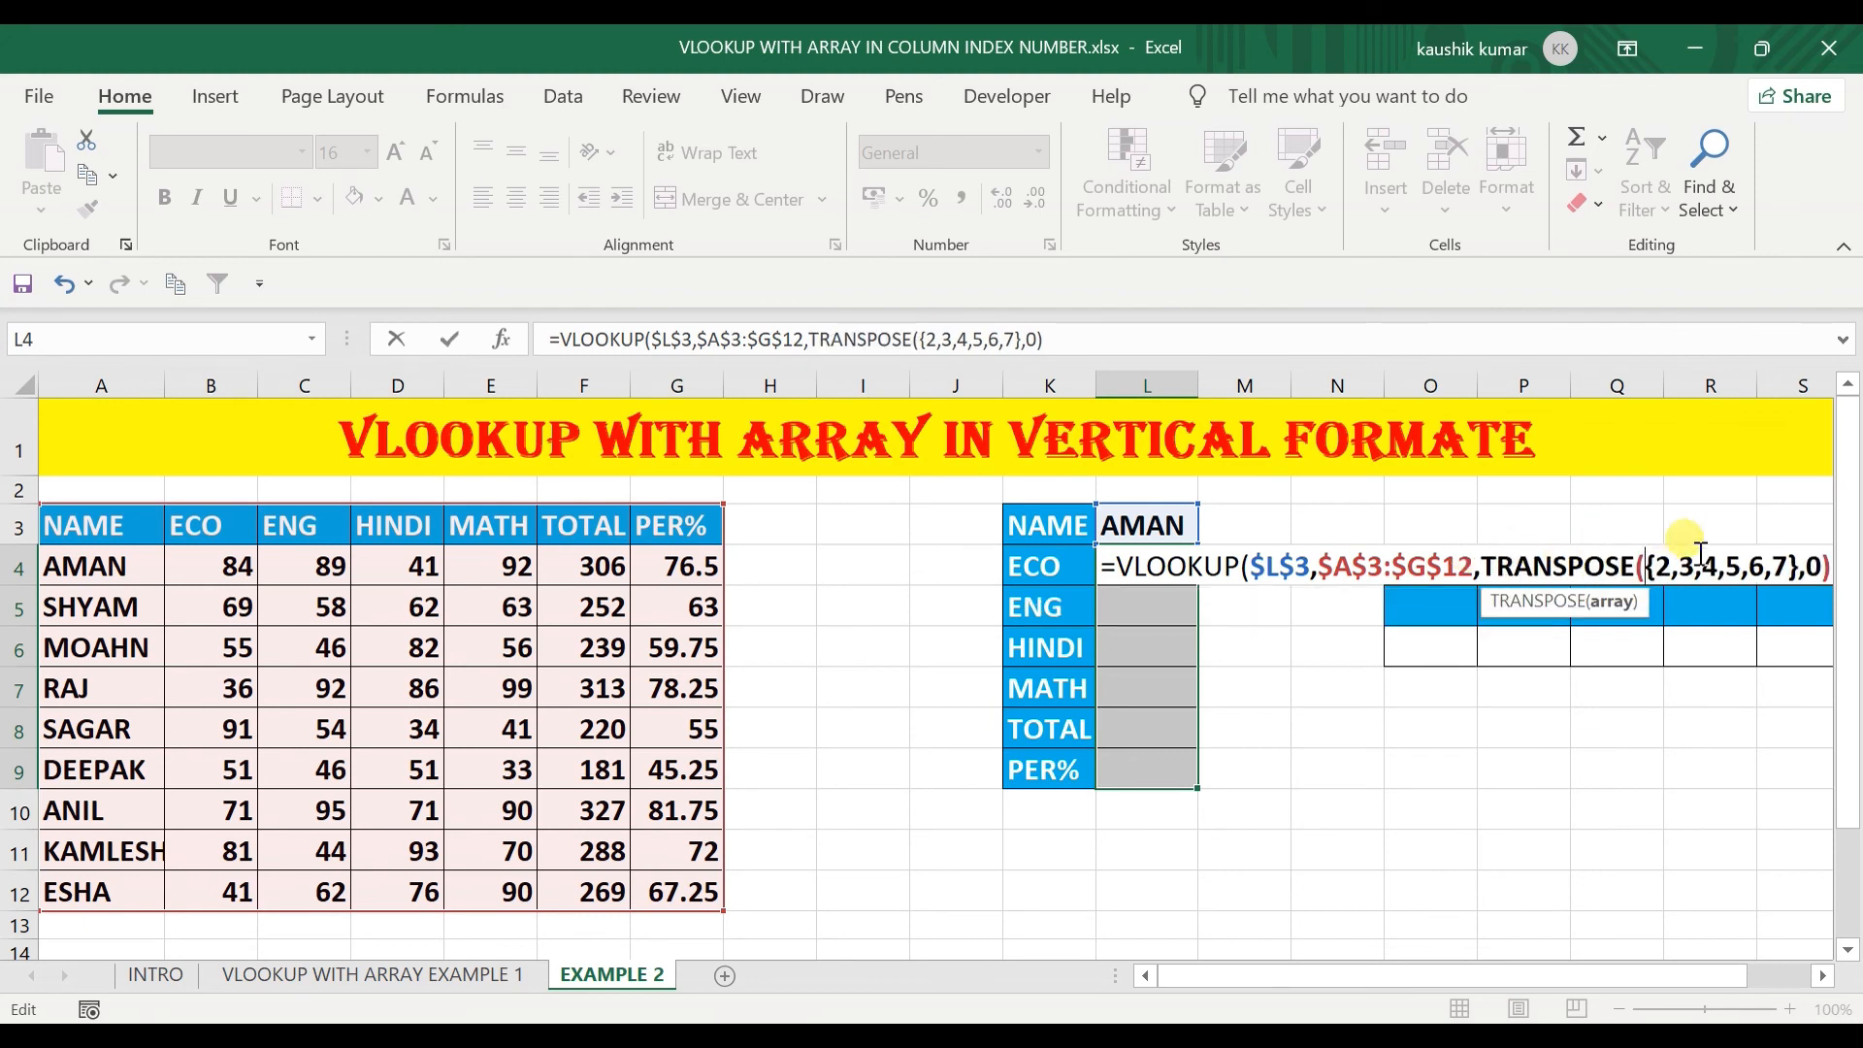
{"action": "left_click", "coordinate": [1832, 566]}
{"action": "type", "text": ")"}
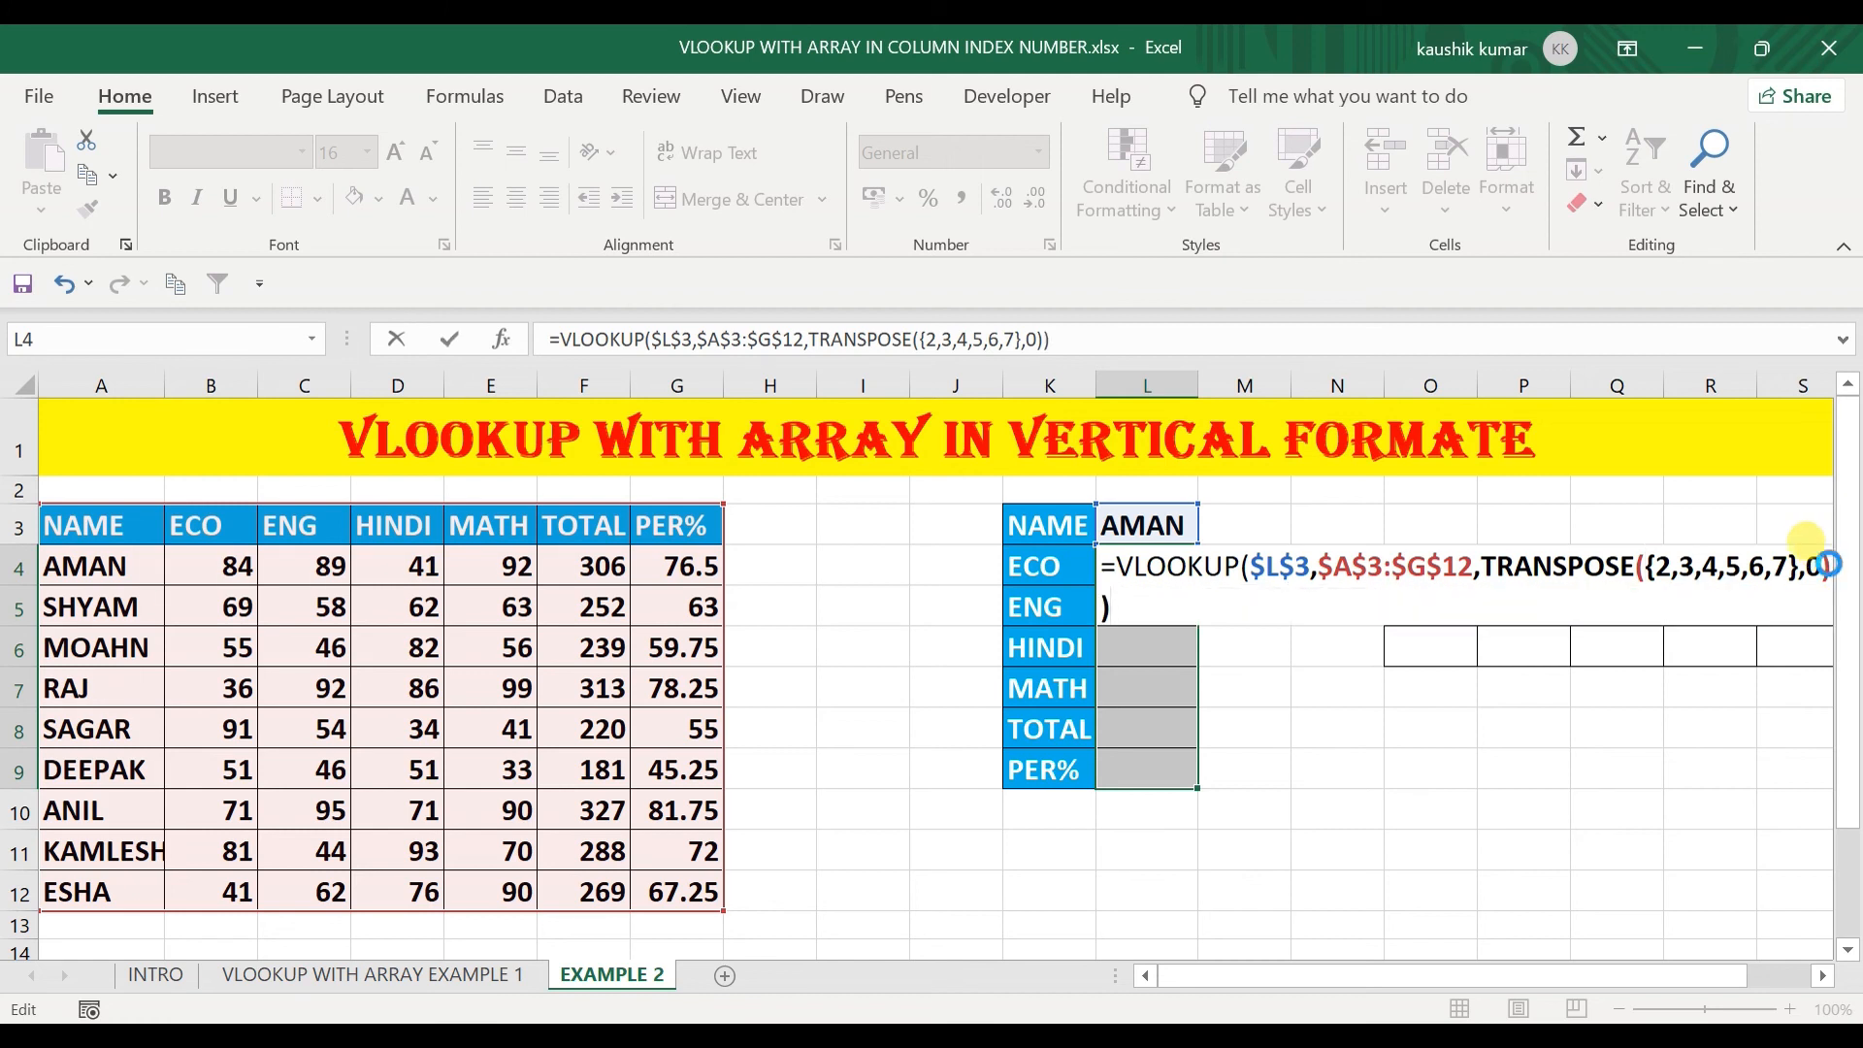
{"action": "key", "text": "ctrl+shift+Return"}
{"action": "key", "text": "Return"}
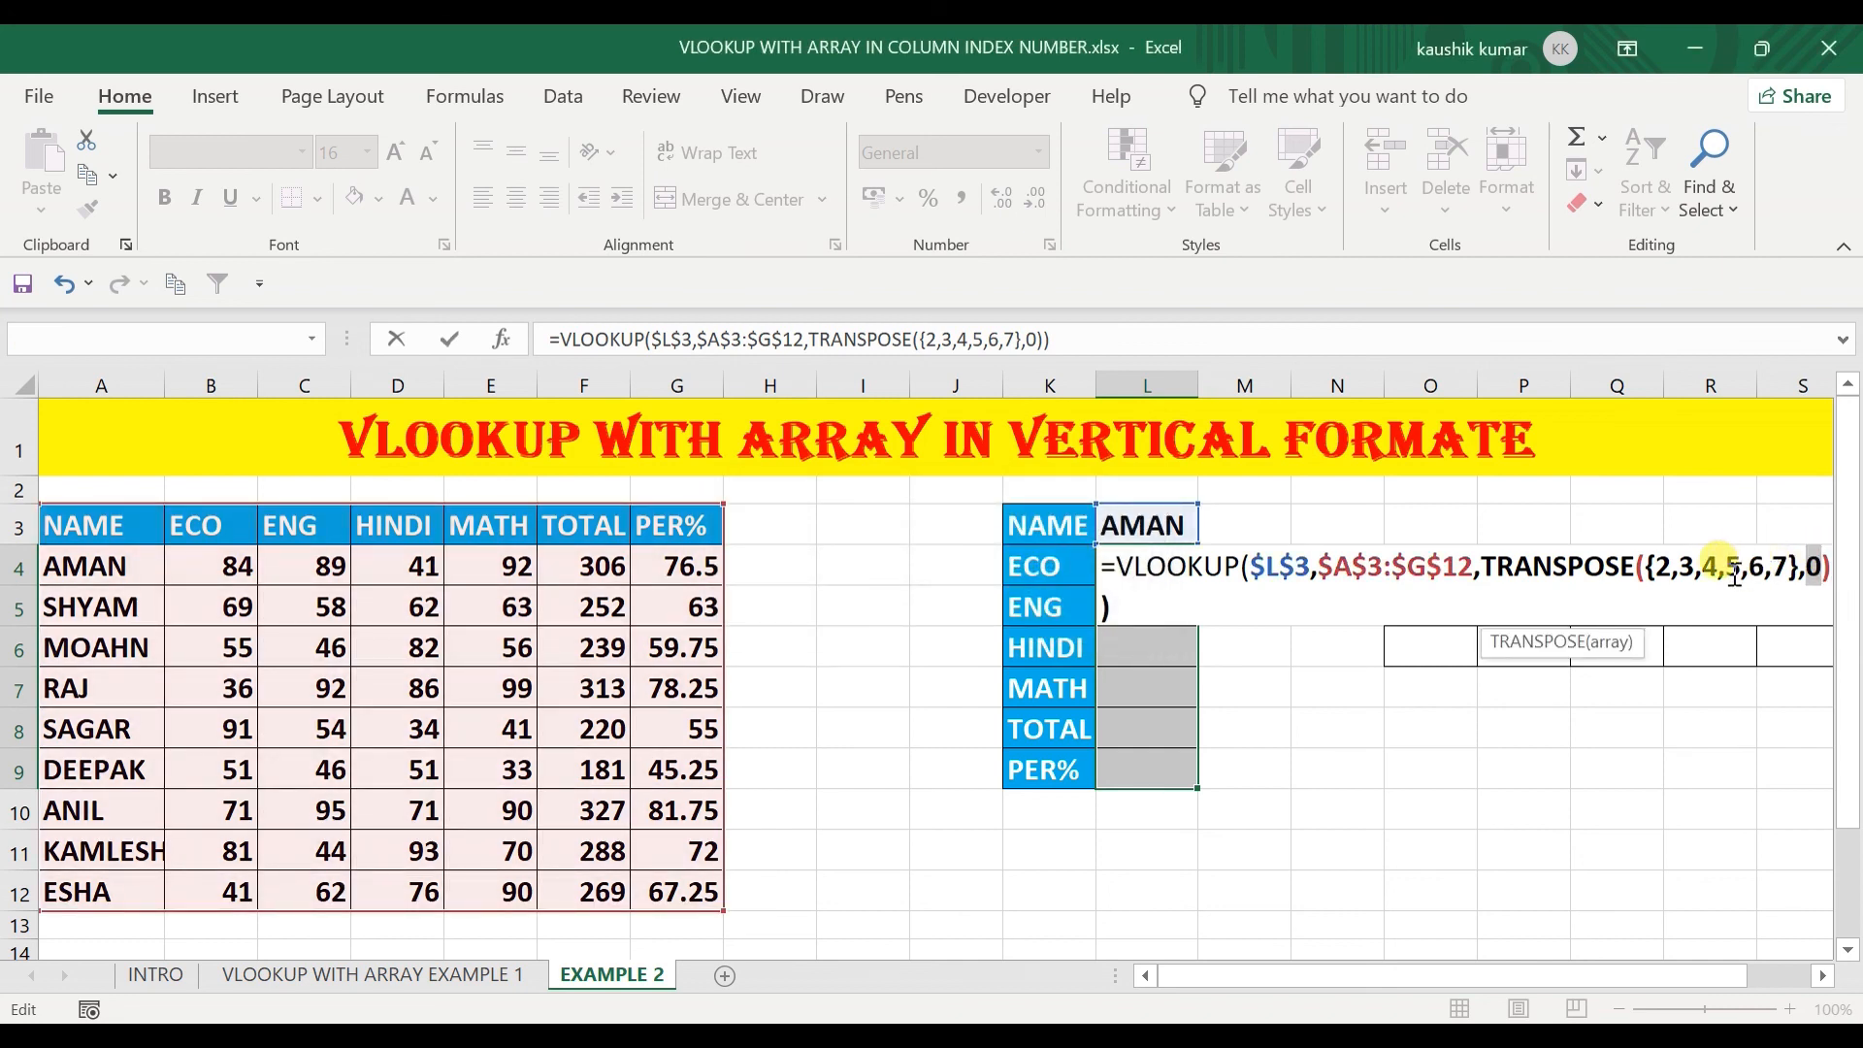
Correct the parentheses so TRANSPOSE encloses only {2,3,4,5,6,7}, and enter the VLOOKUP as an array formula across L4:L9.
{"action": "left_click", "coordinate": [1797, 567]}
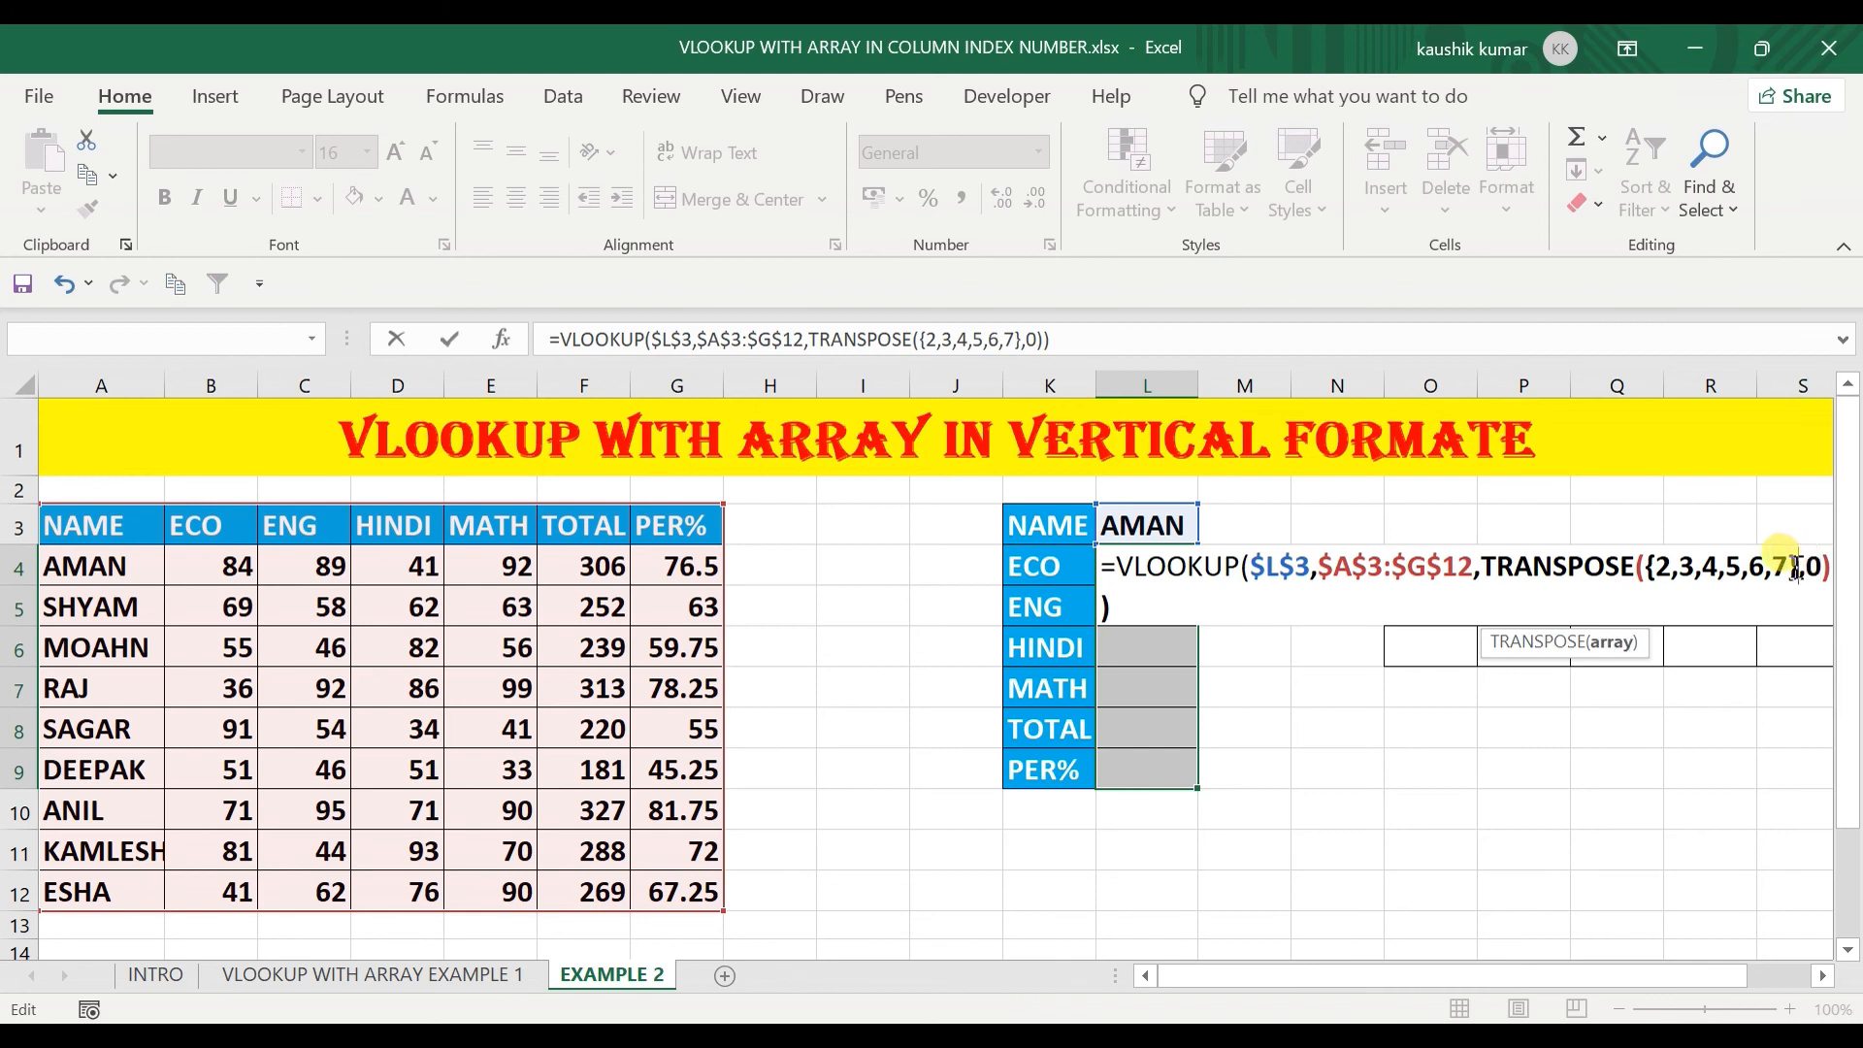
{"action": "type", "text": ")"}
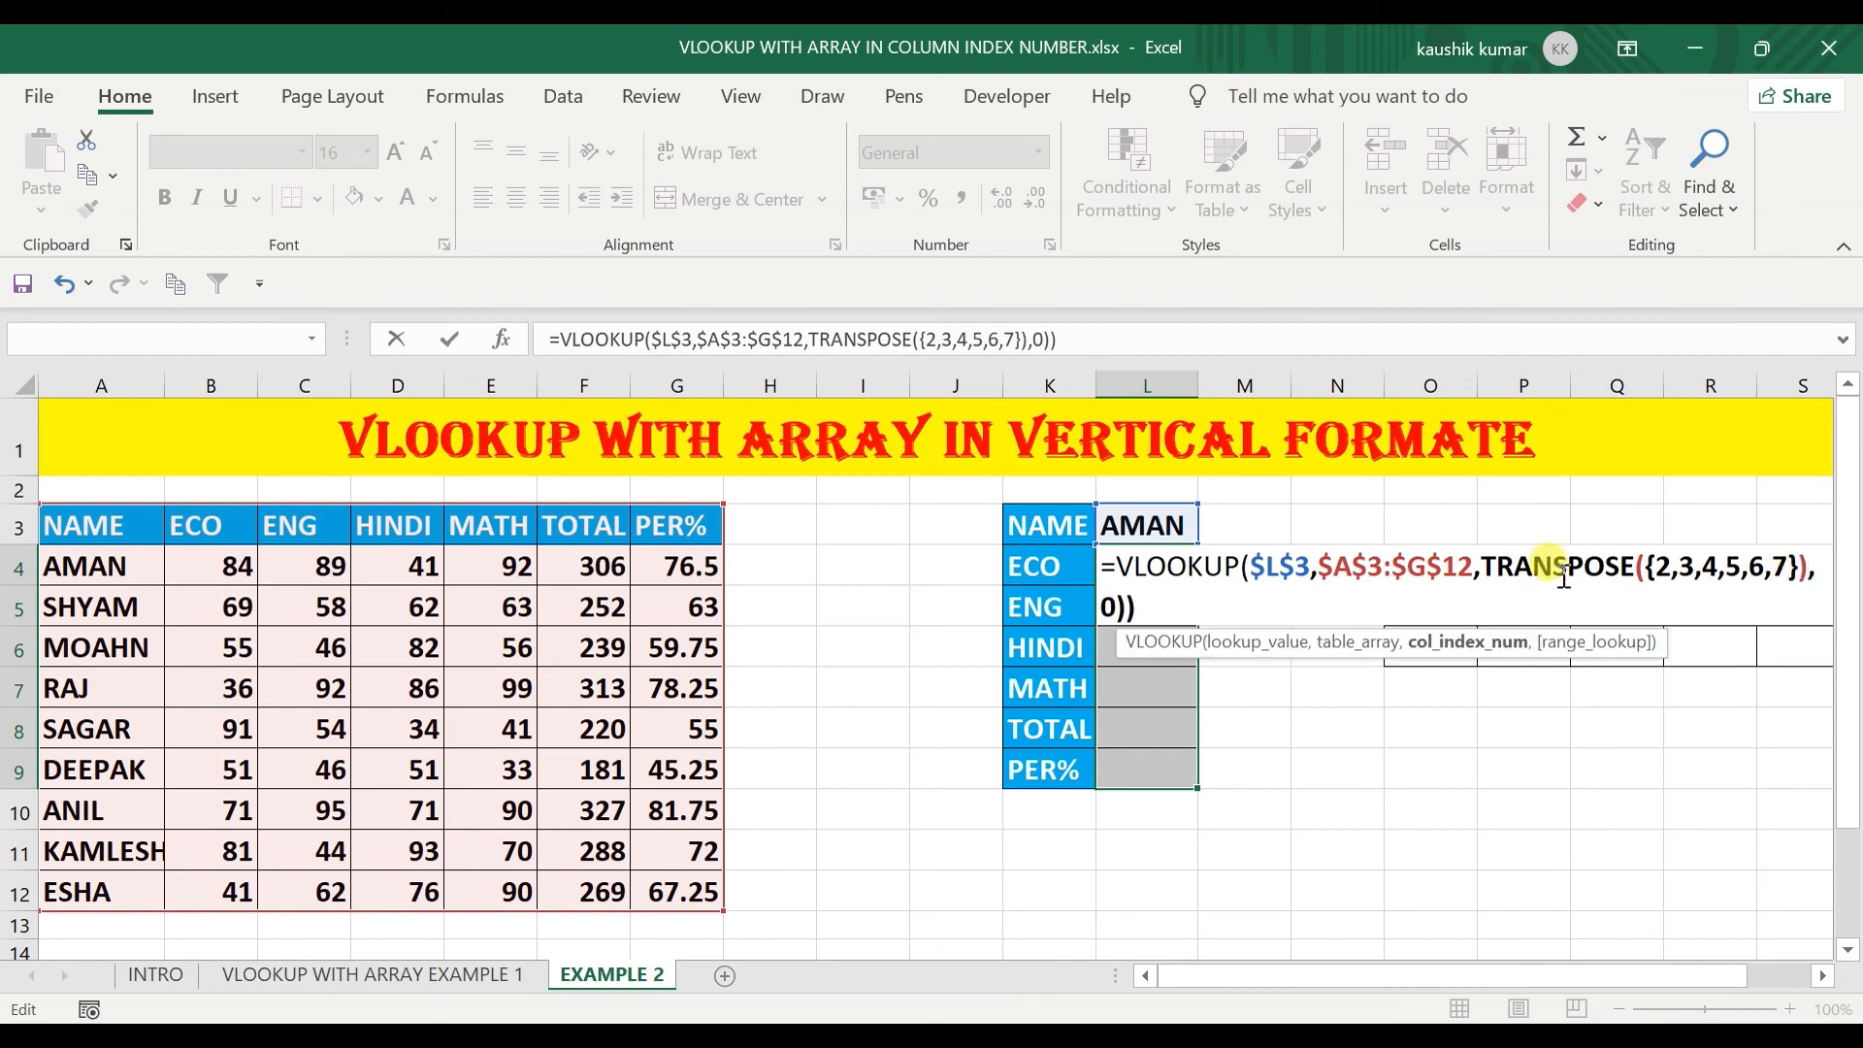
{"action": "left_click", "coordinate": [1172, 599]}
{"action": "key", "text": "BackSpace"}
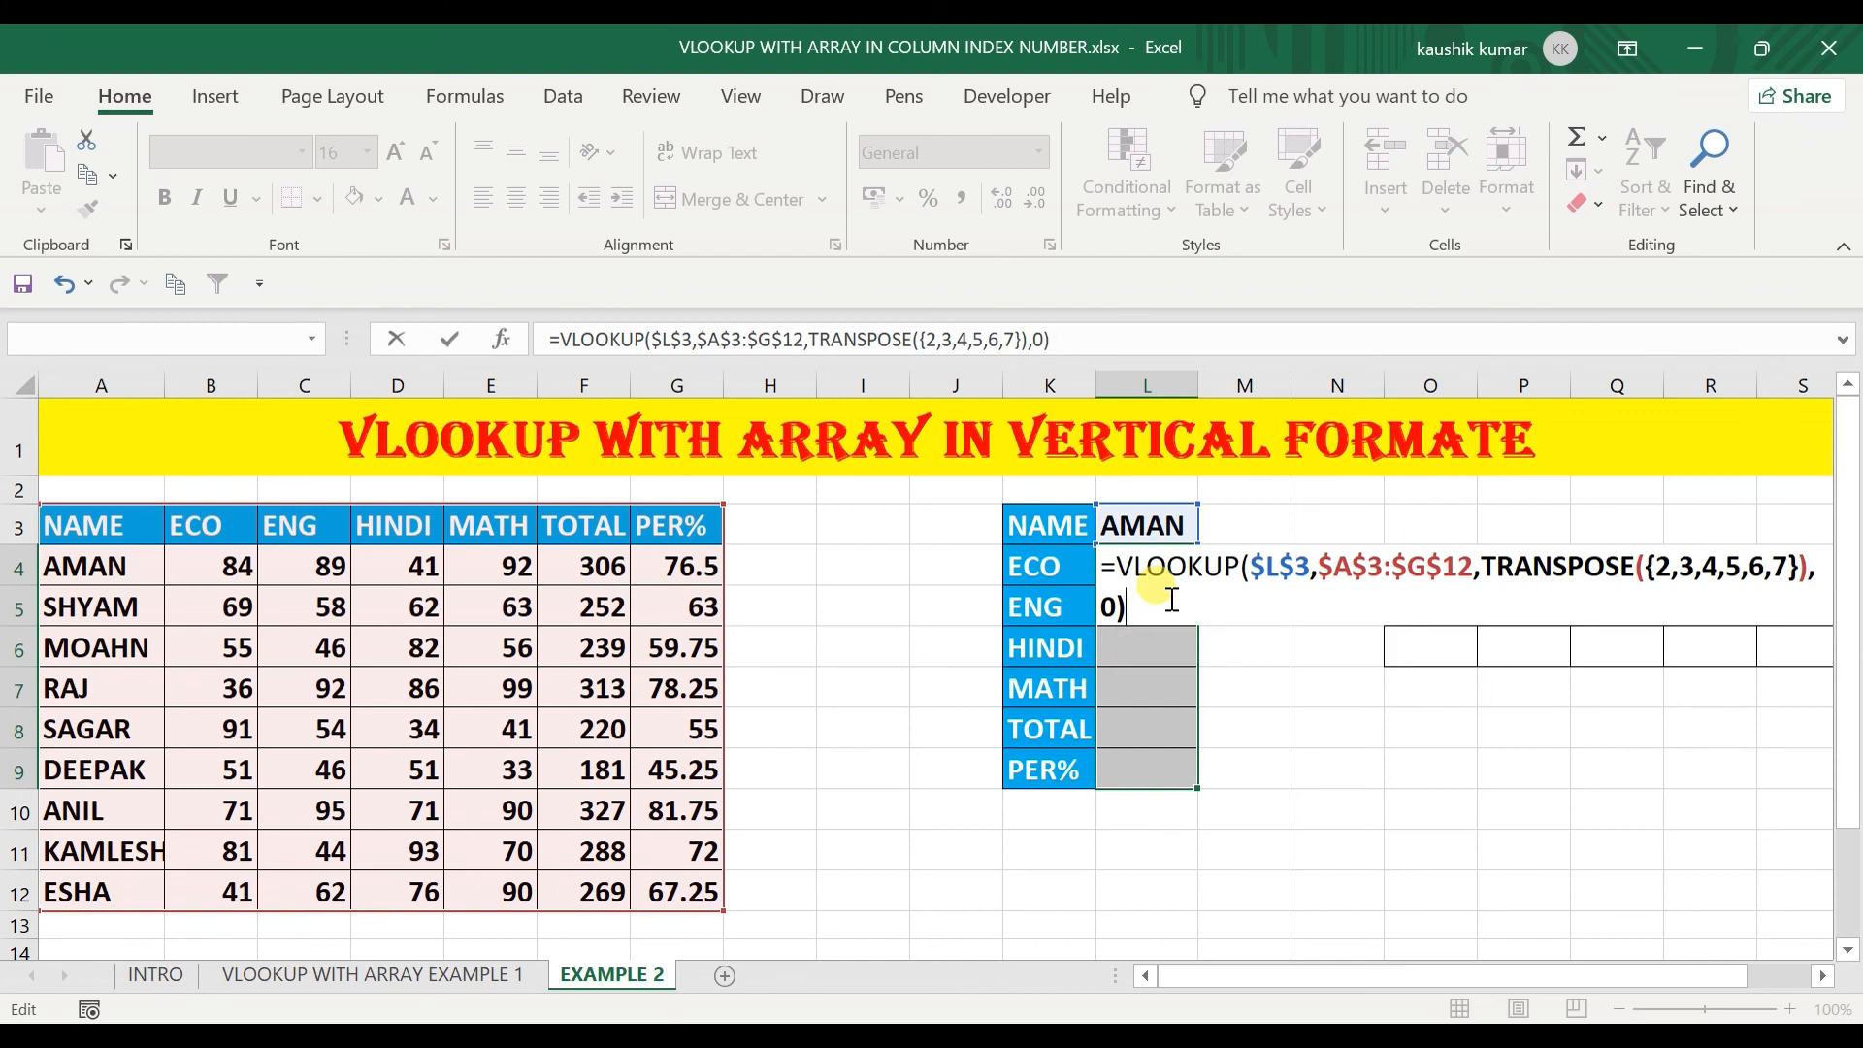
{"action": "key", "text": "ctrl+shift+Return"}
Clear the transposed VLOOKUP results by deleting the contents of L4:L11.
{"action": "left_click_drag", "start_coordinate": [1133, 568], "coordinate": [1133, 834]}
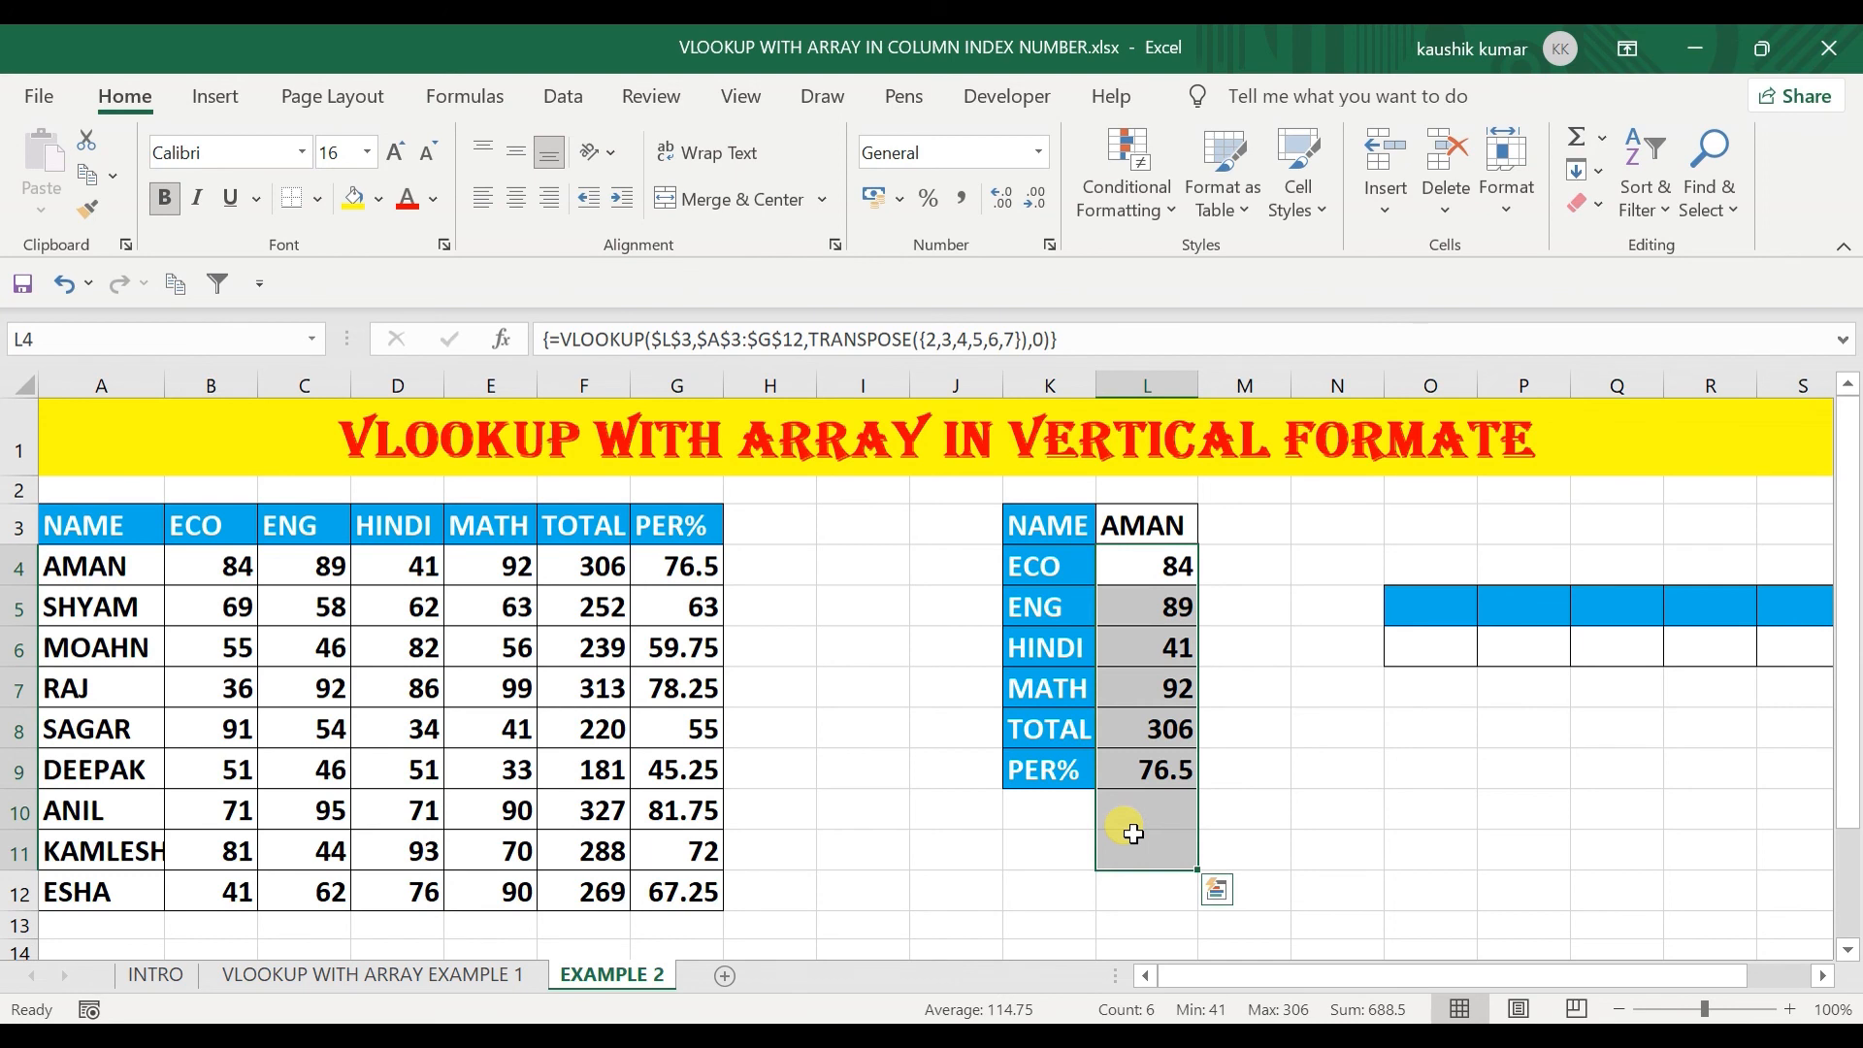
{"action": "key", "text": "Delete"}
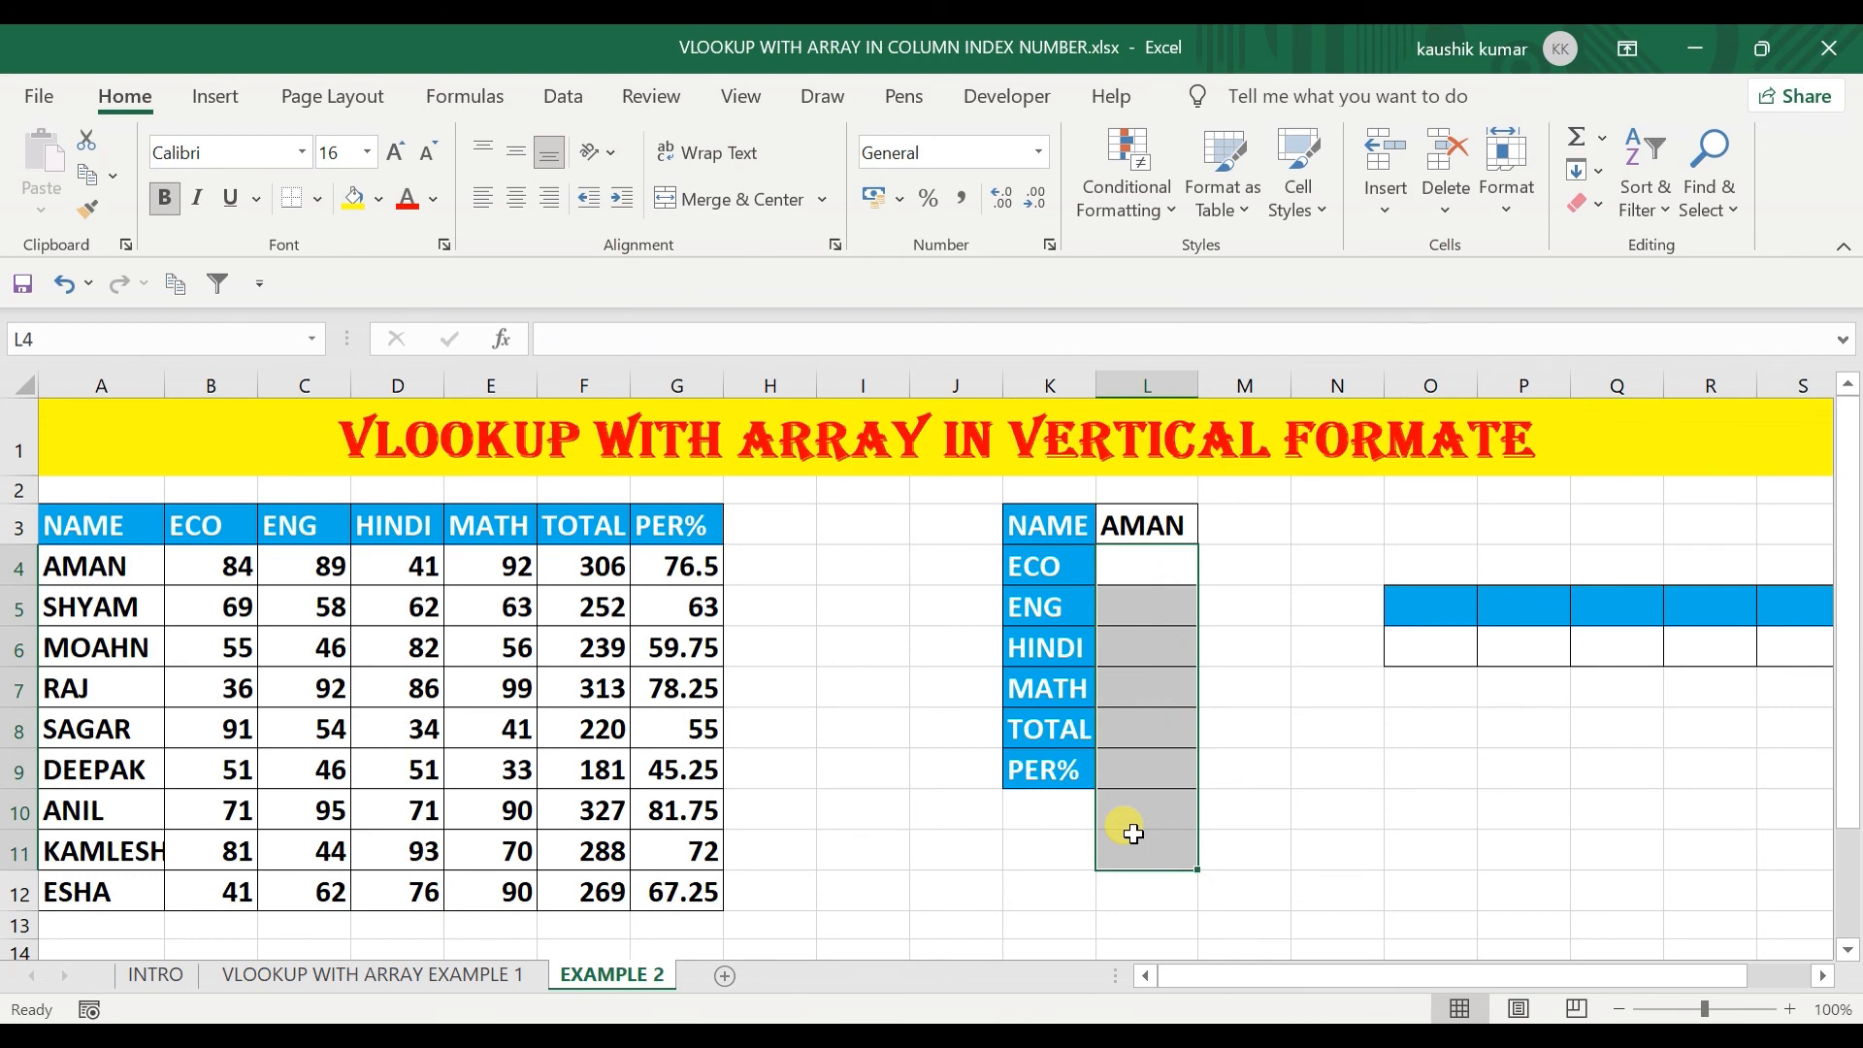
{"action": "key", "text": "shift+BackSpace"}
{"action": "type", "text": "="}
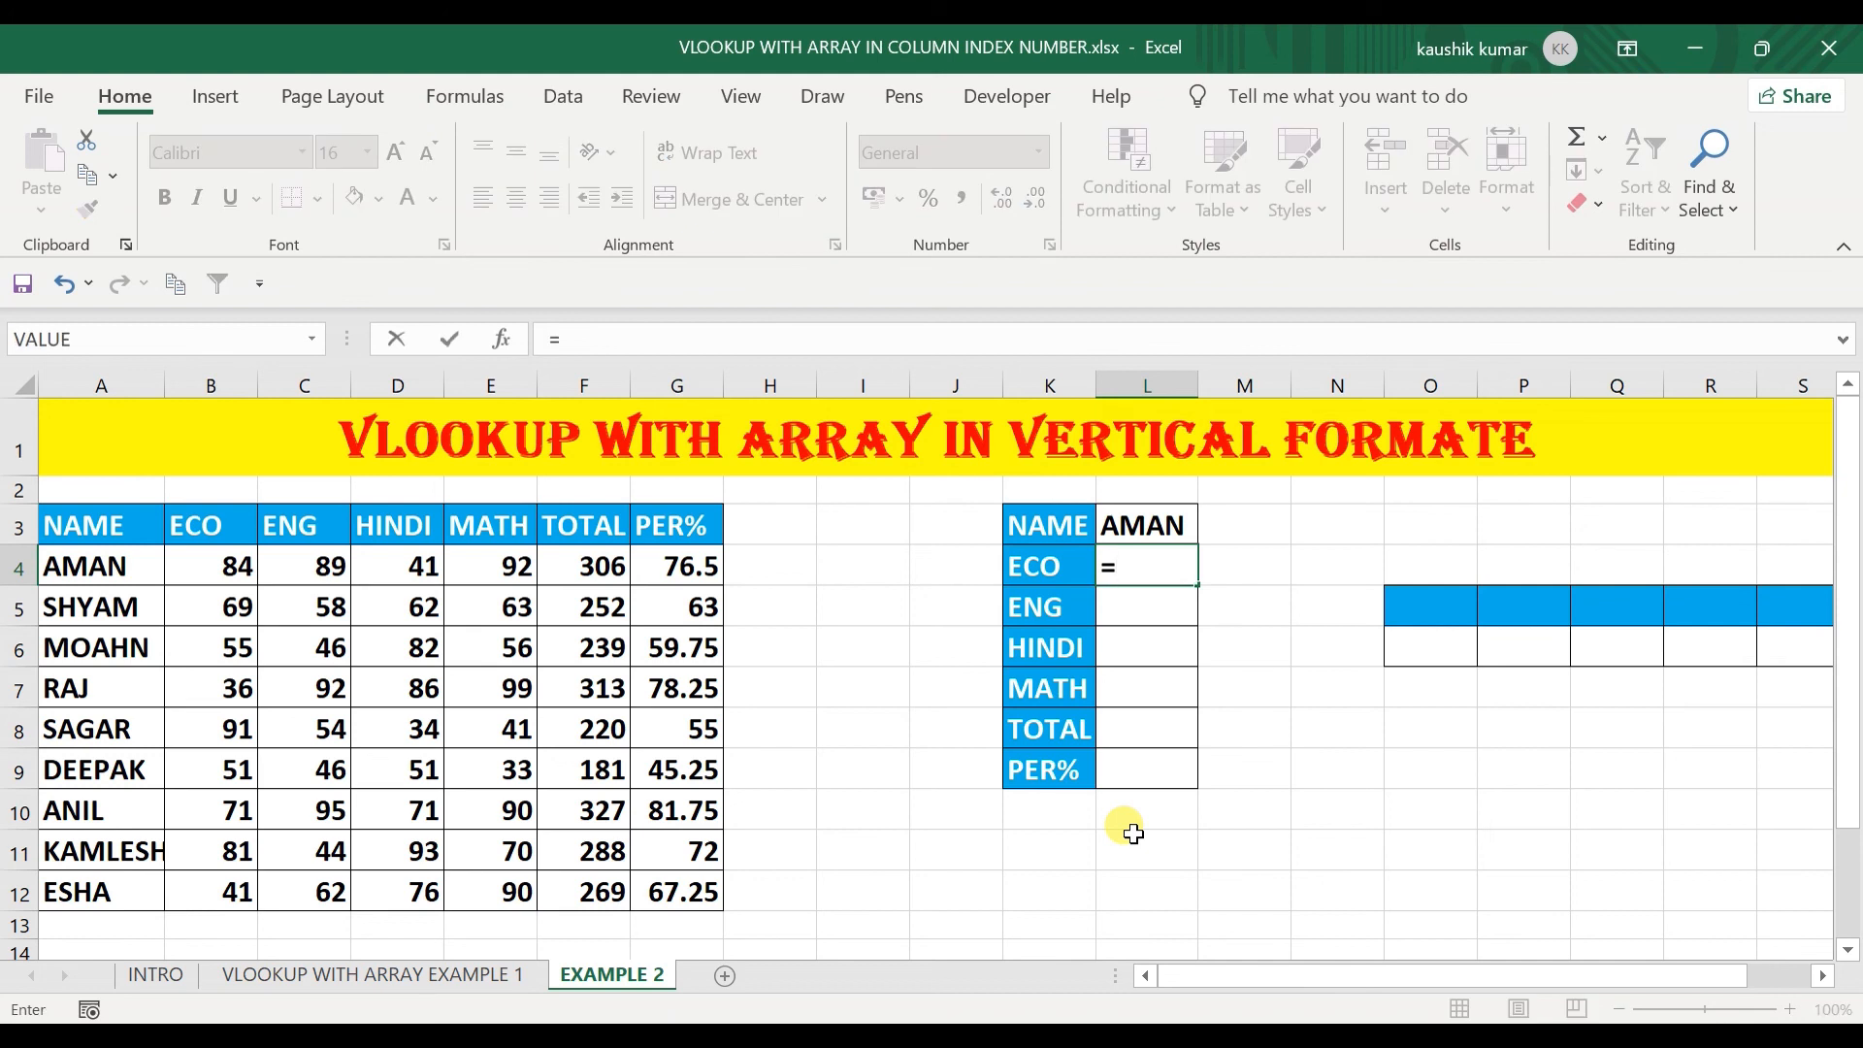
{"action": "key", "text": "BackSpace"}
{"action": "key", "text": "Return"}
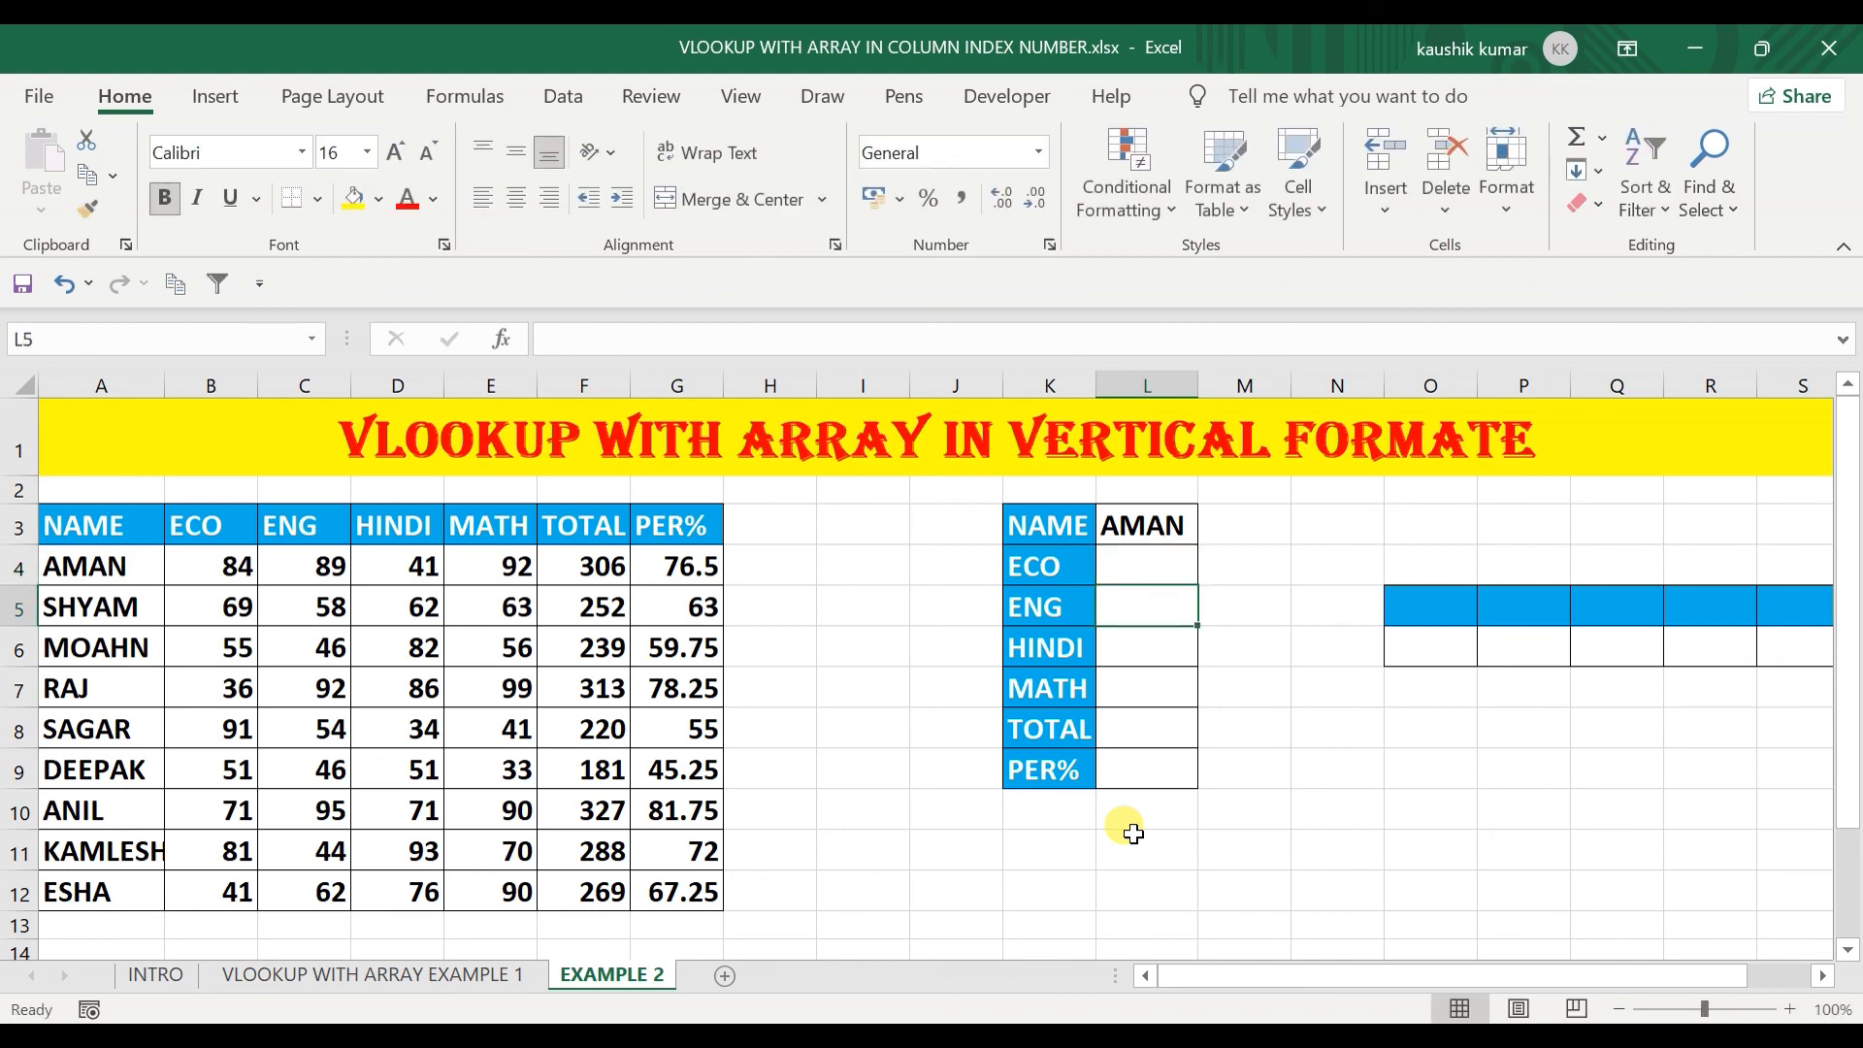
Start a VLOOKUP formula across L4:L9 with the absolute reference $L$3 as its lookup value.
{"action": "key", "text": "Up"}
{"action": "key", "text": "shift+Down"}
{"action": "key", "text": "shift+Down"}
{"action": "key", "text": "shift+Down"}
{"action": "key", "text": "shift+Down"}
{"action": "key", "text": "shift+Down"}
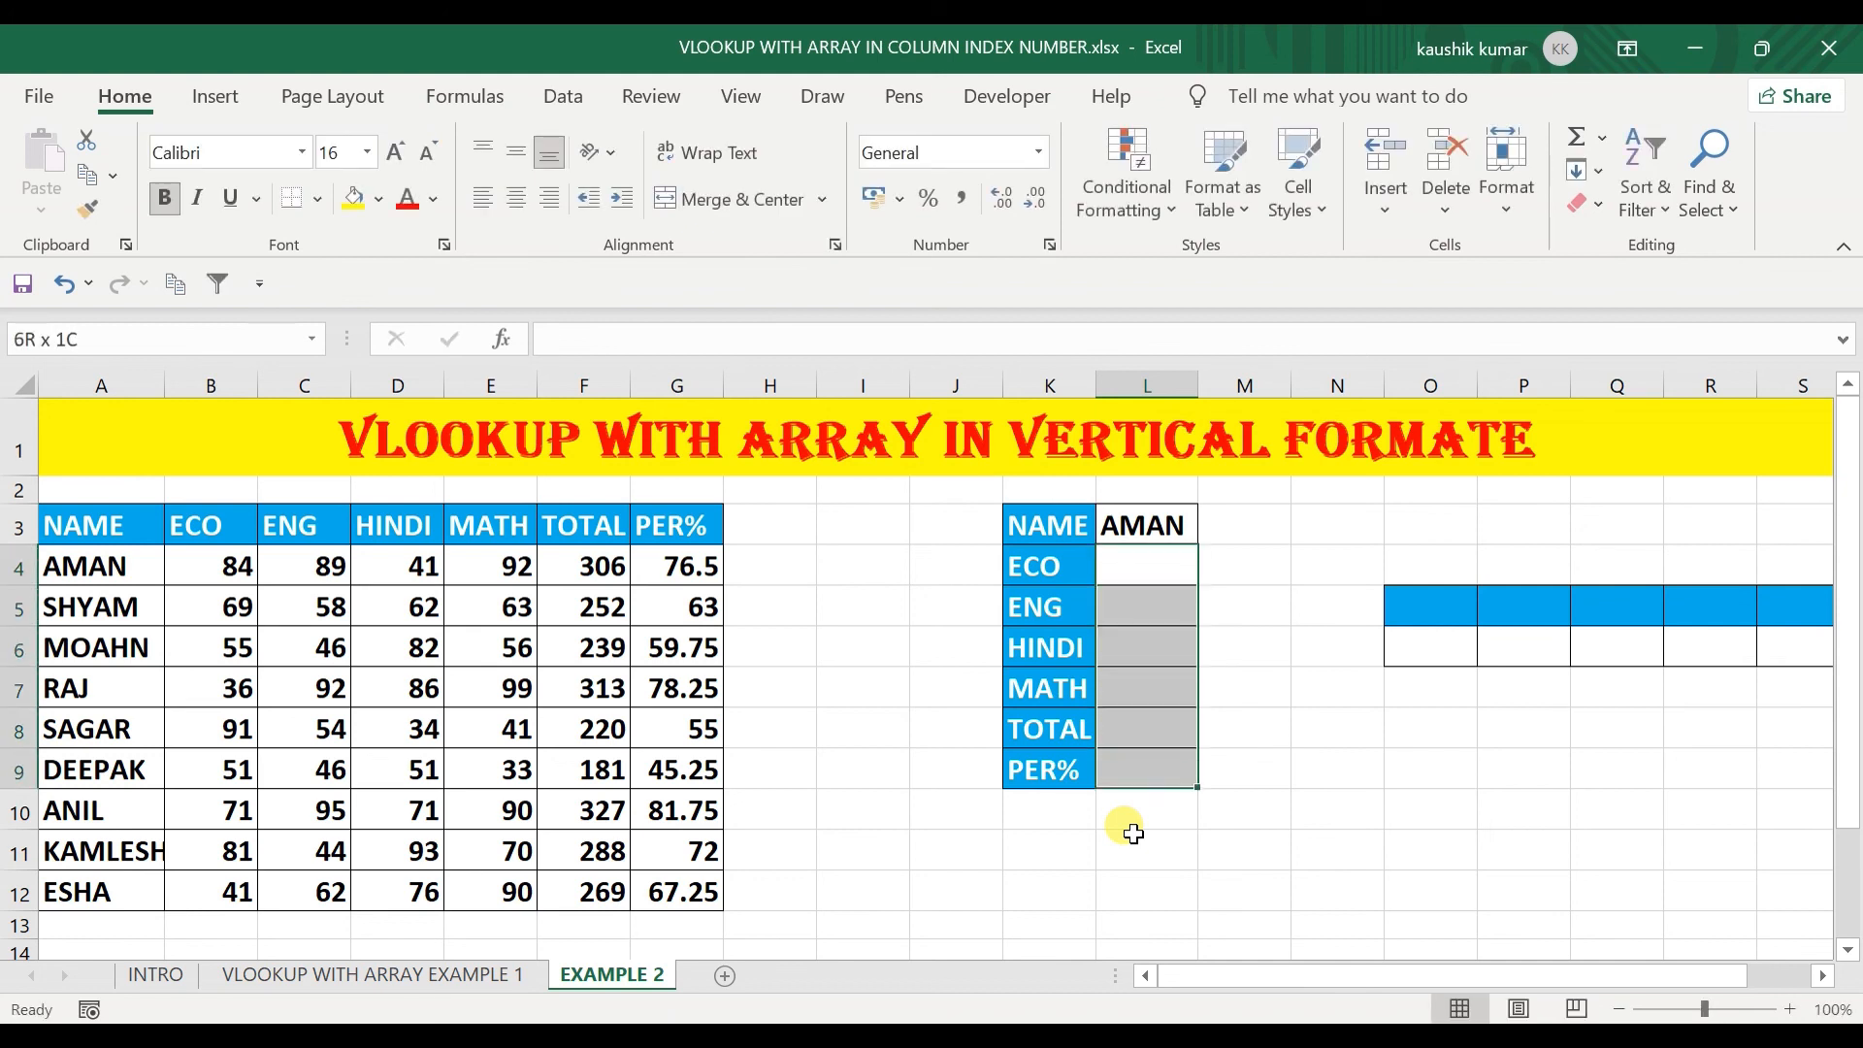
{"action": "type", "text": "="}
{"action": "type", "text": "l"}
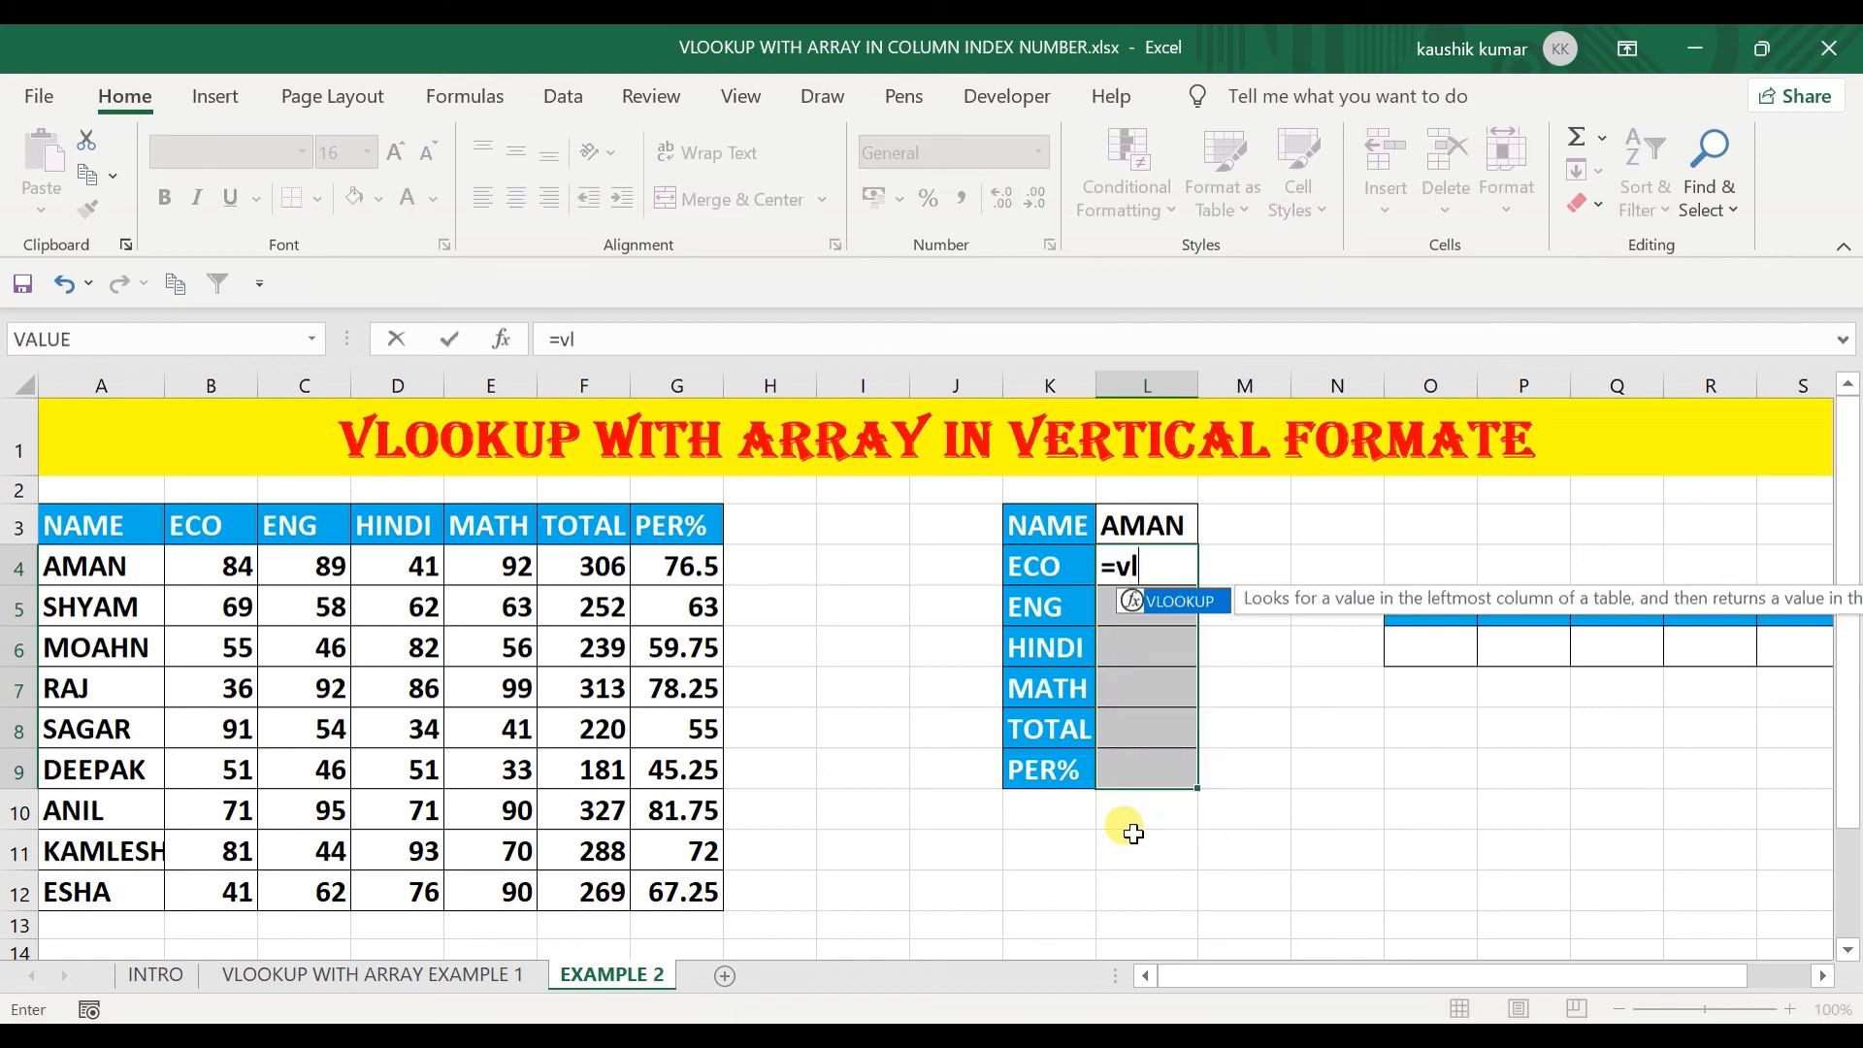
{"action": "key", "text": "Tab"}
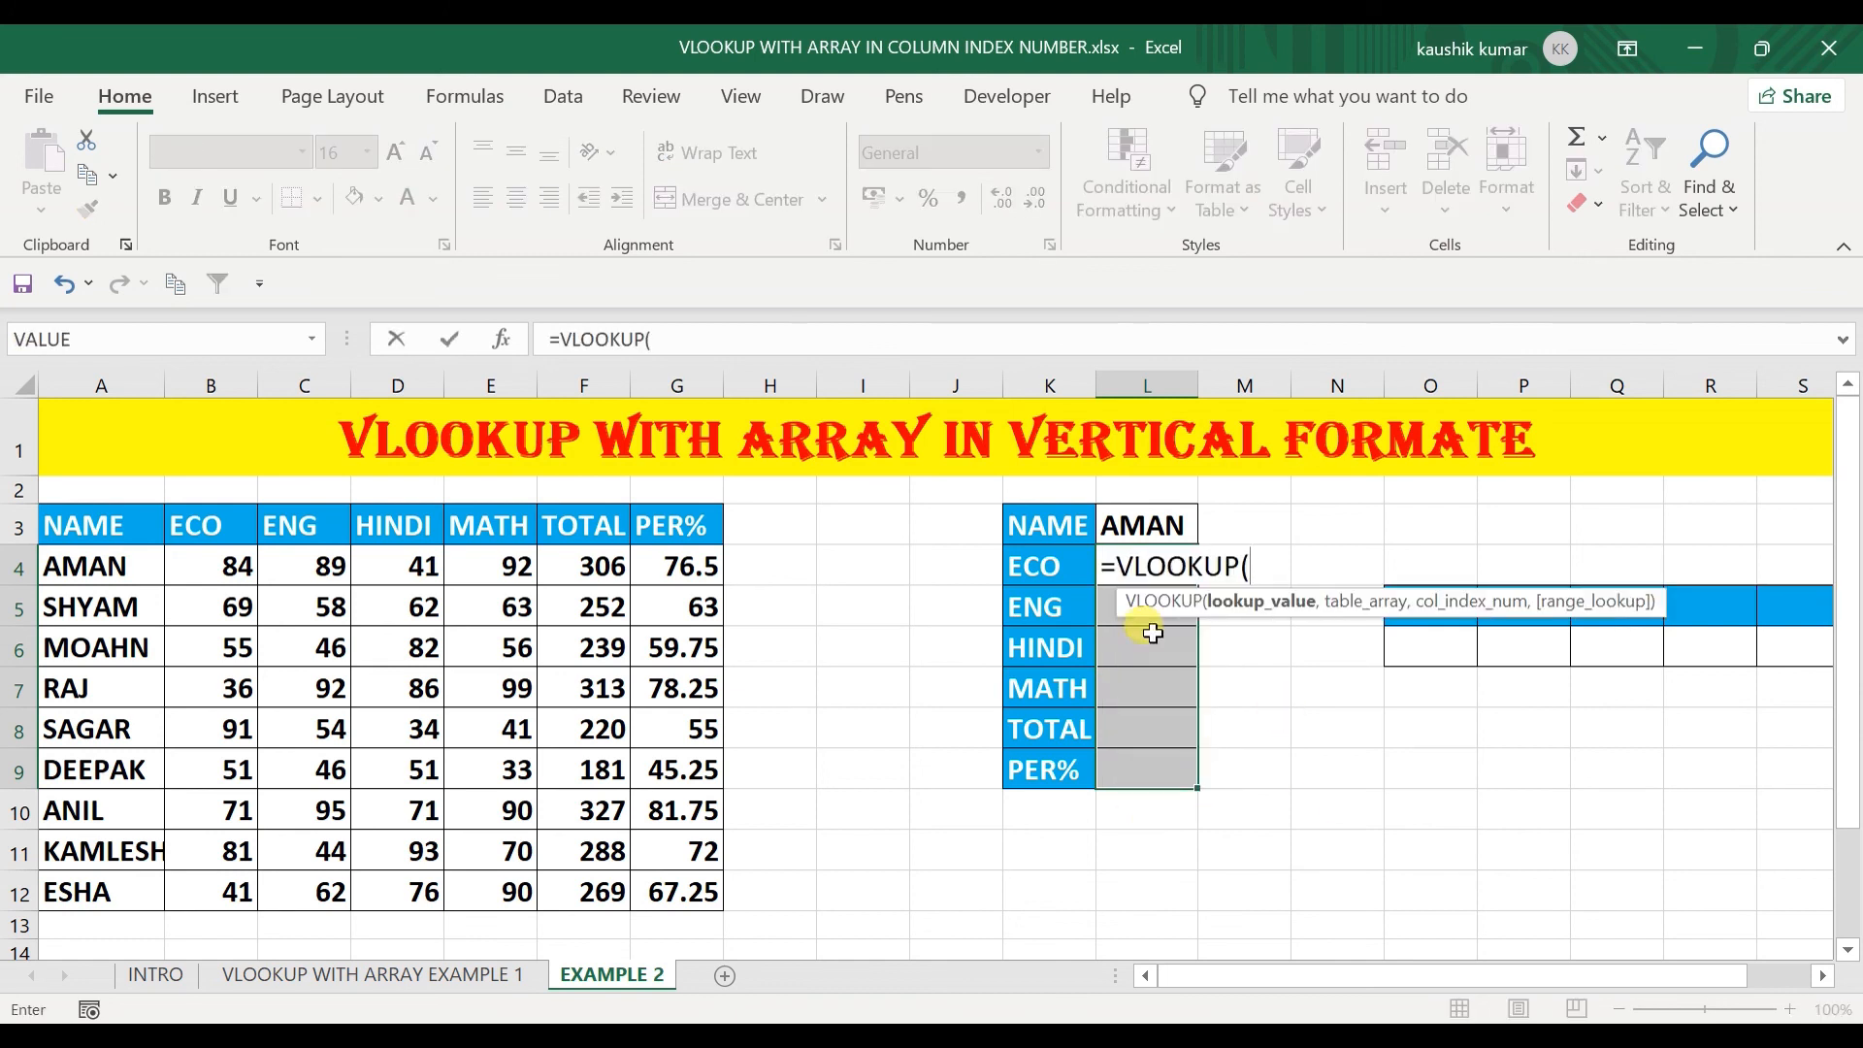
{"action": "left_click", "coordinate": [1141, 524]}
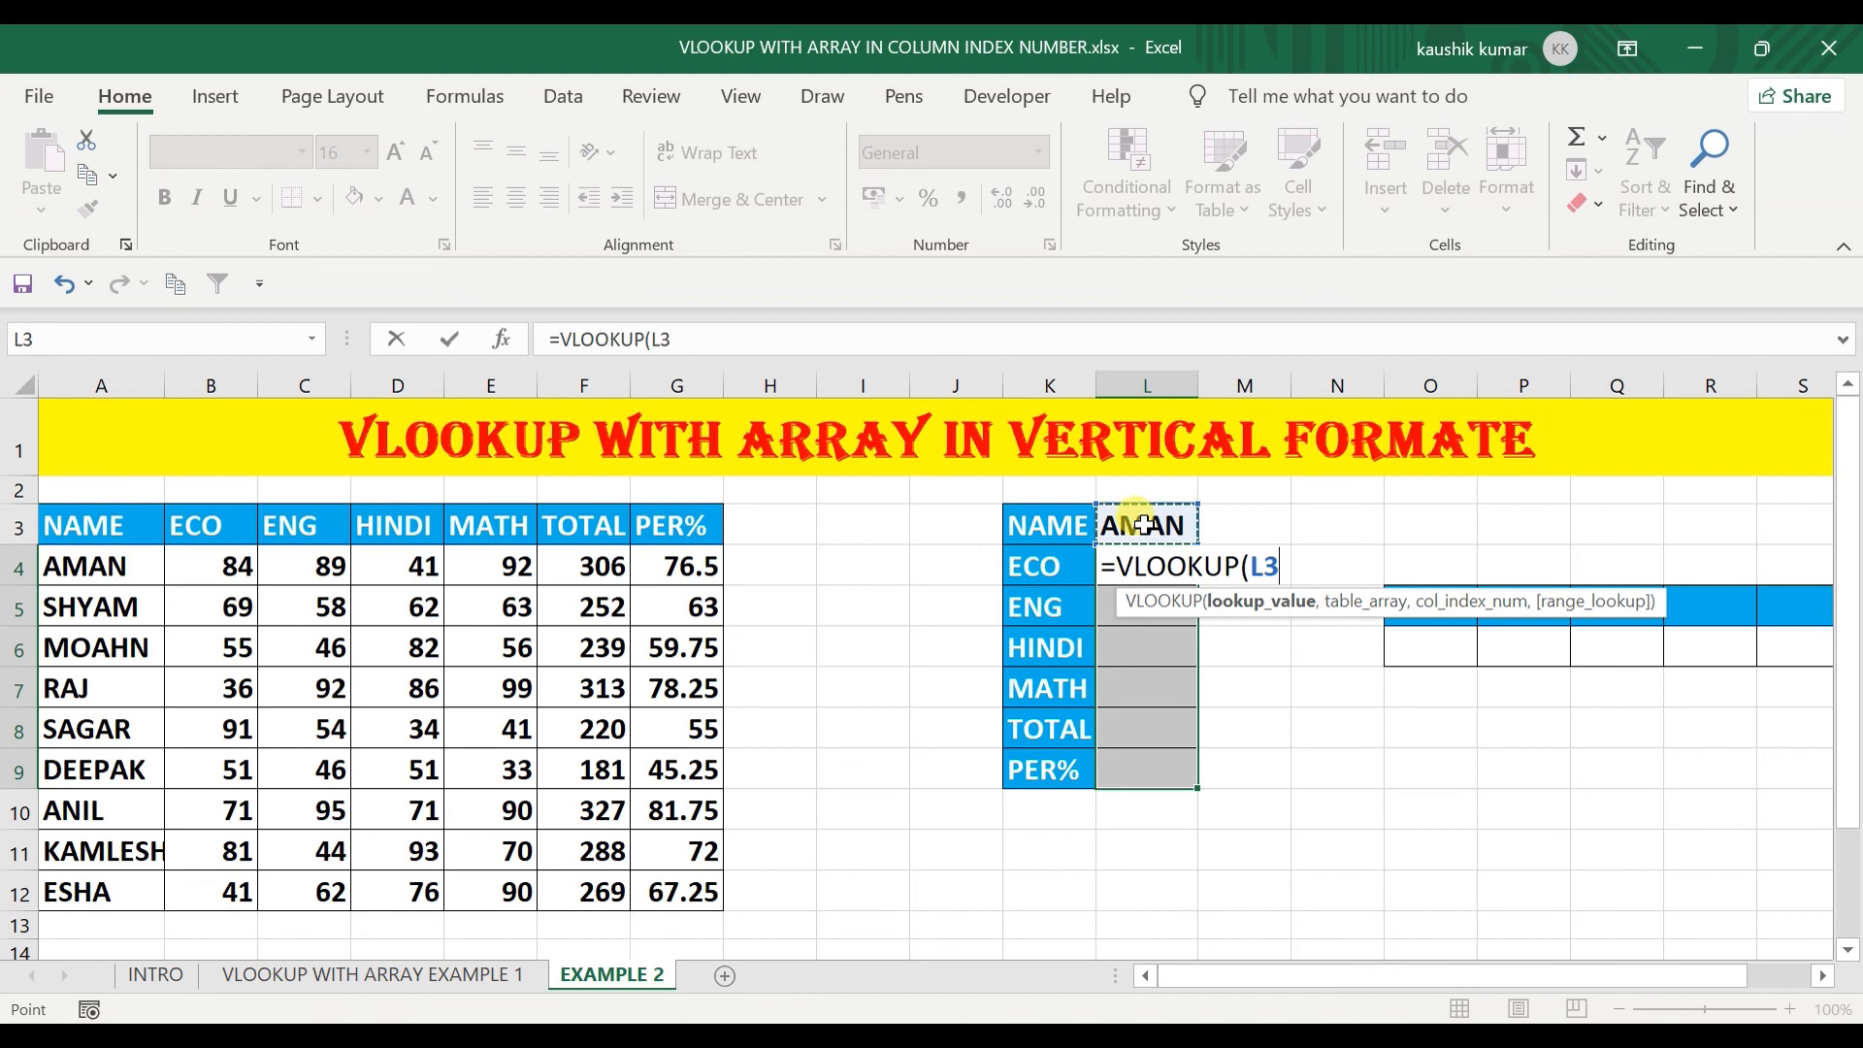
{"action": "key", "text": "F4"}
{"action": "type", "text": ","}
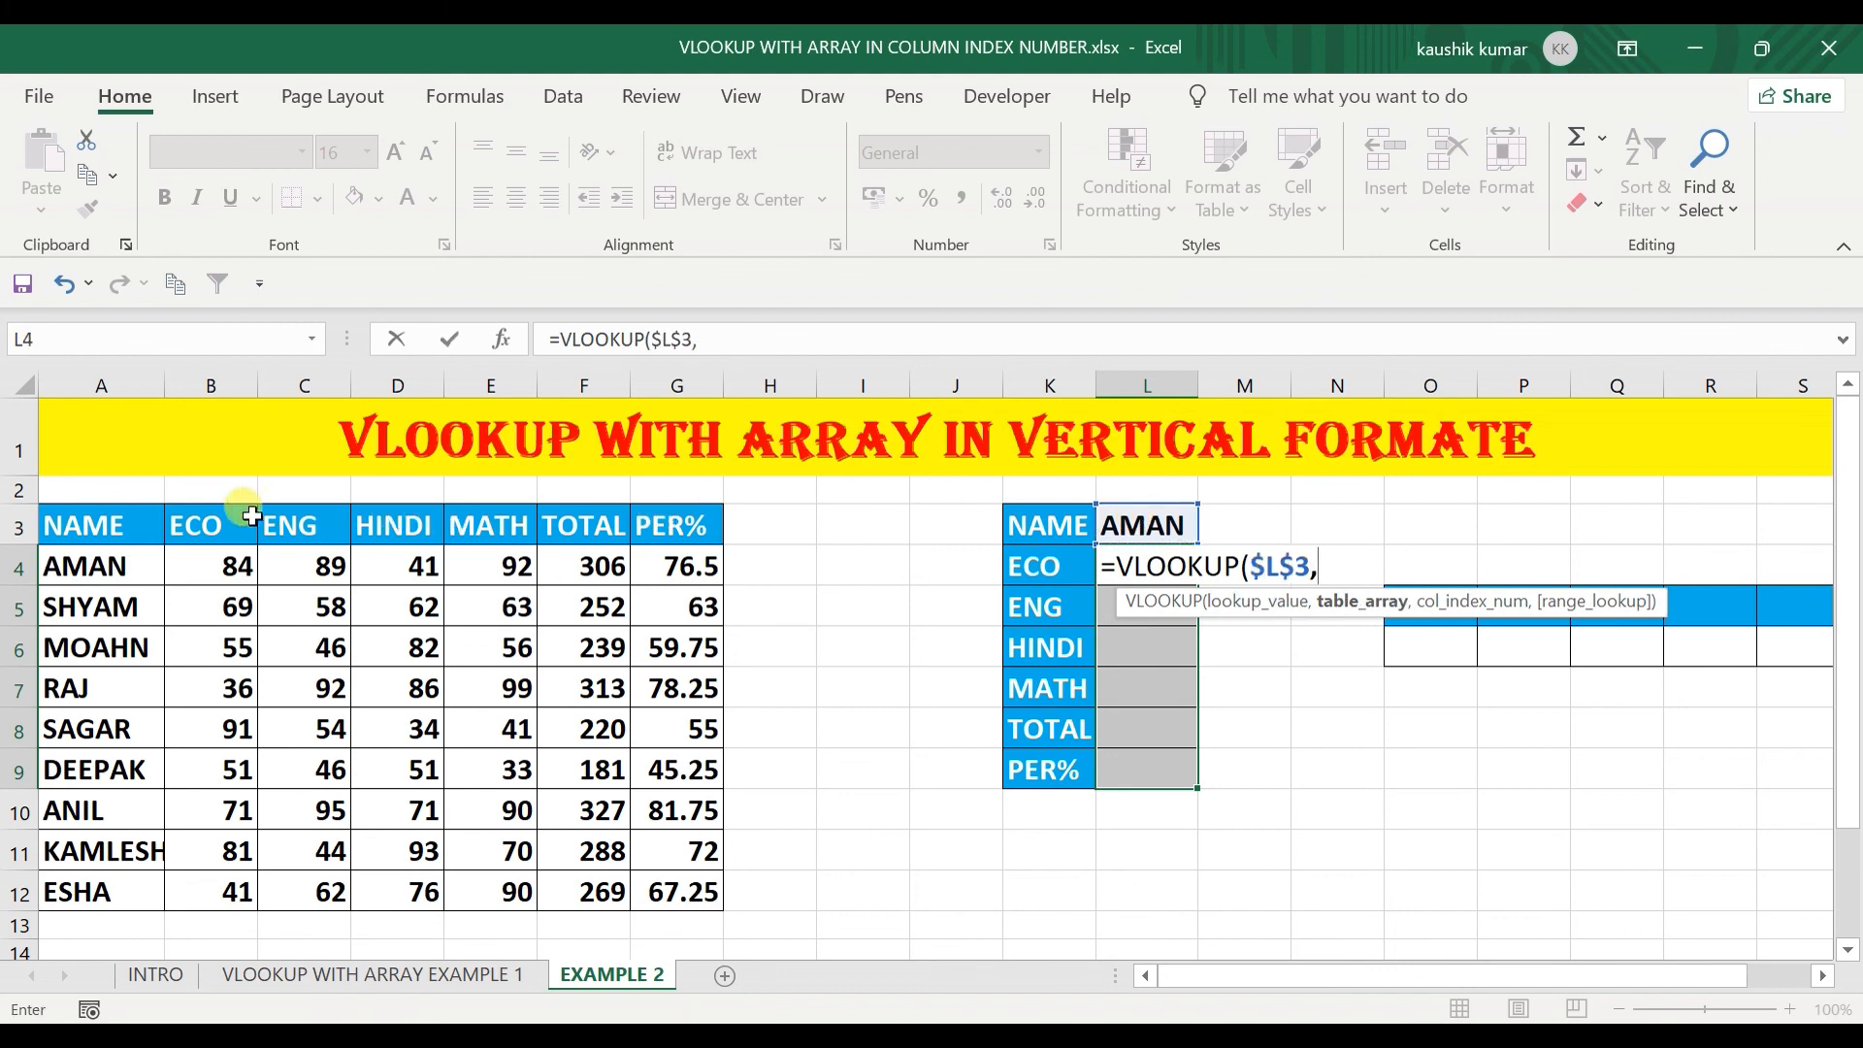
Complete the VLOOKUP with table array $A$3:$G$12, column index array {2,3,4,5,6,7} and 0 for exact match.
{"action": "left_click_drag", "start_coordinate": [85, 528], "coordinate": [698, 898]}
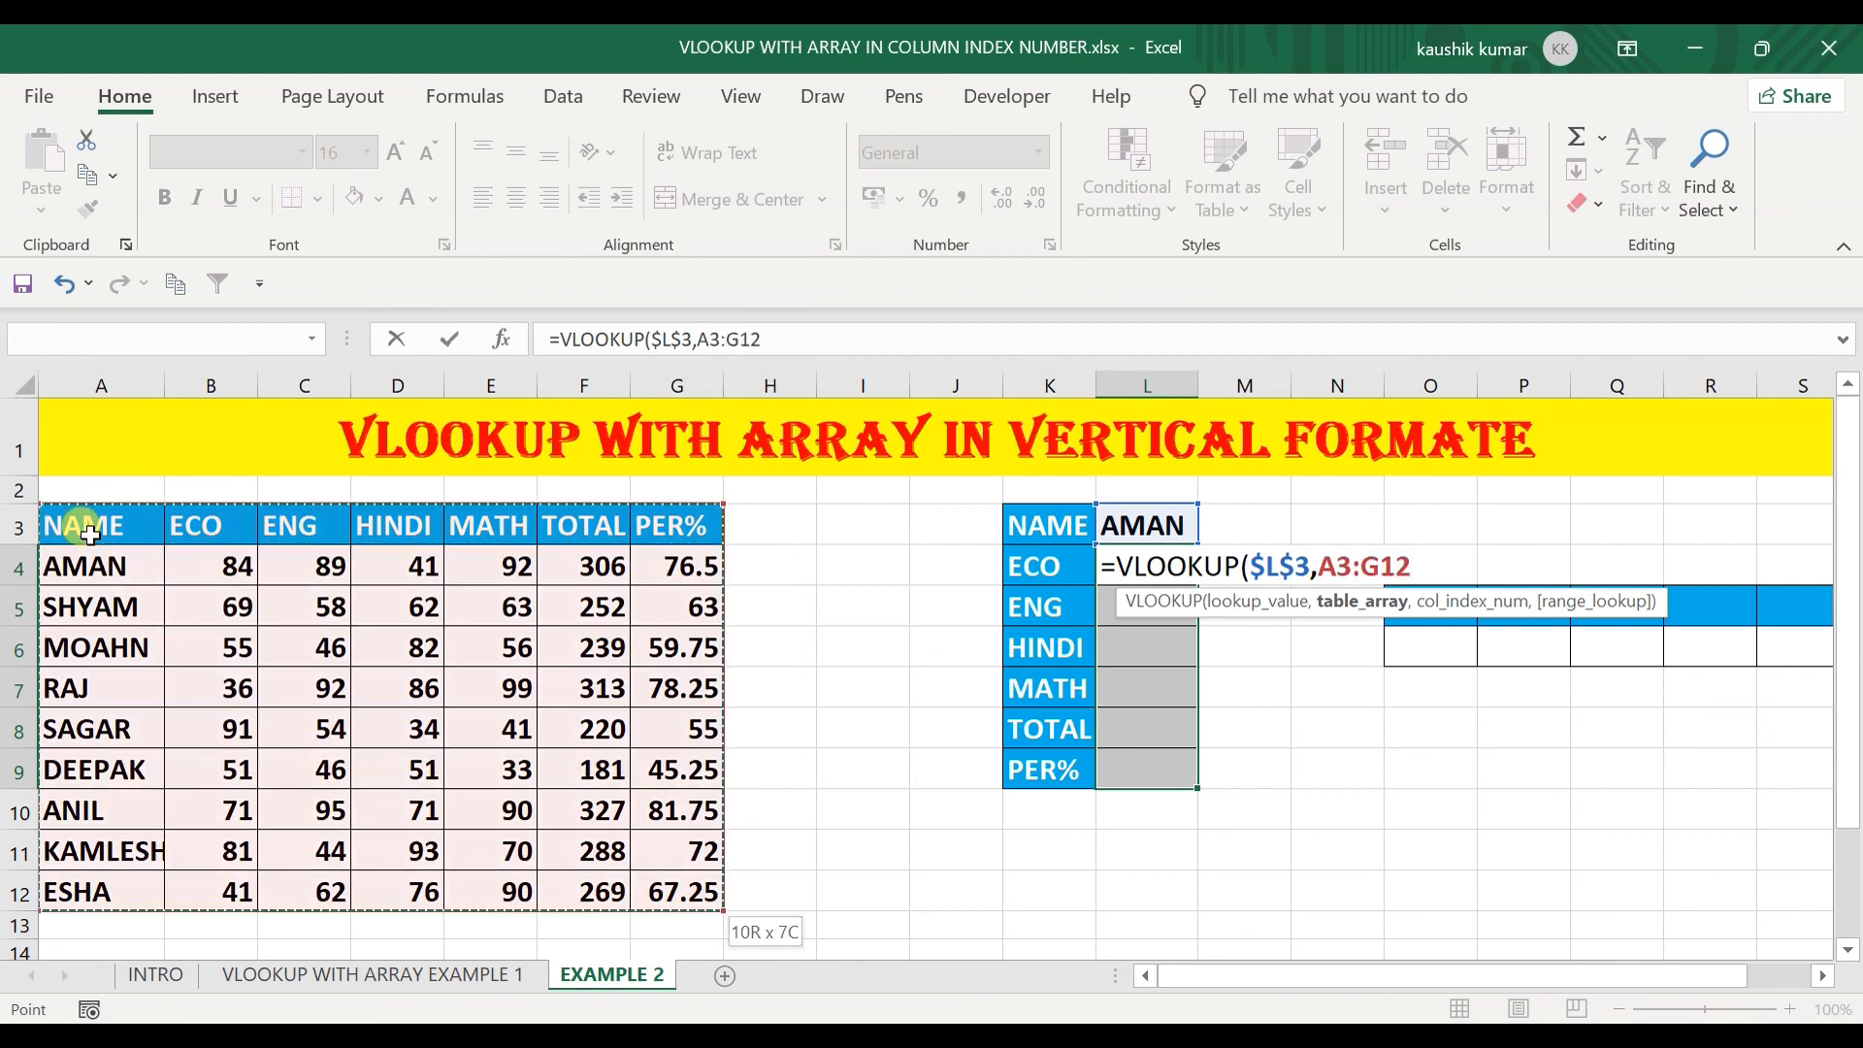
{"action": "key", "text": "F4"}
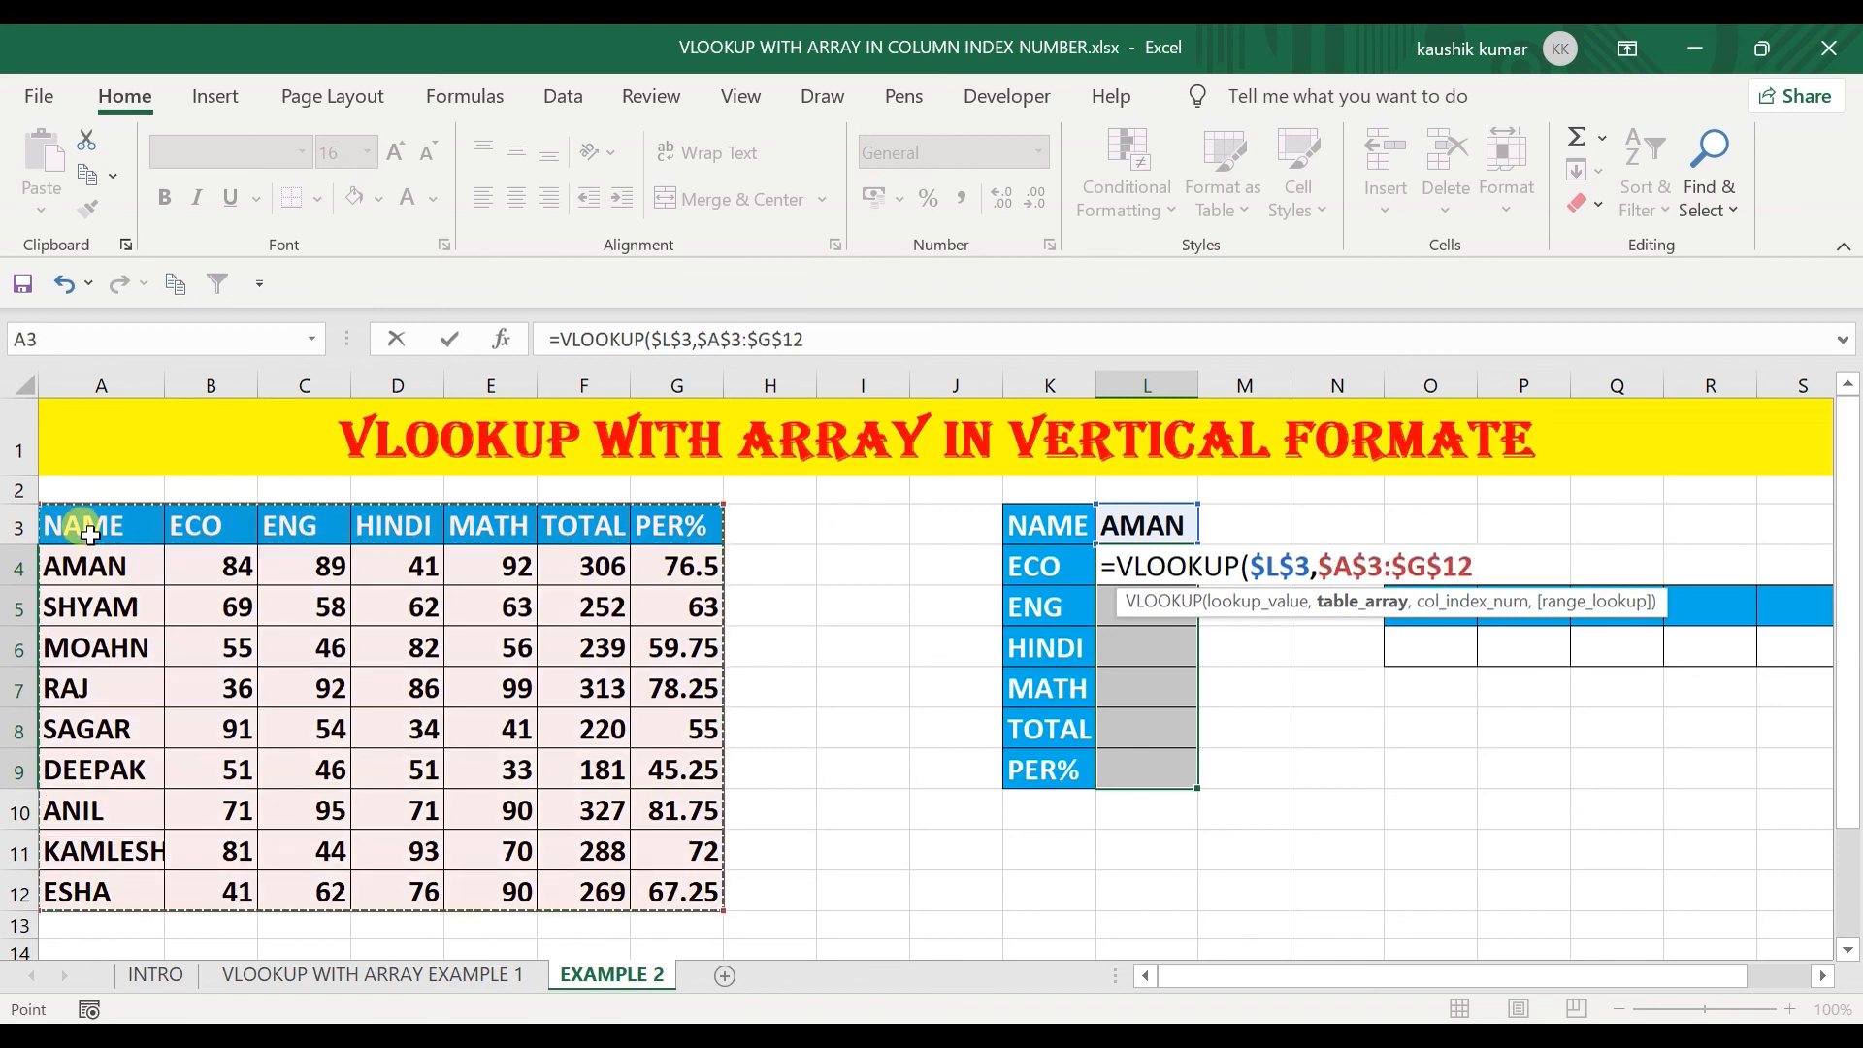
{"action": "type", "text": ",{2,3,,"}
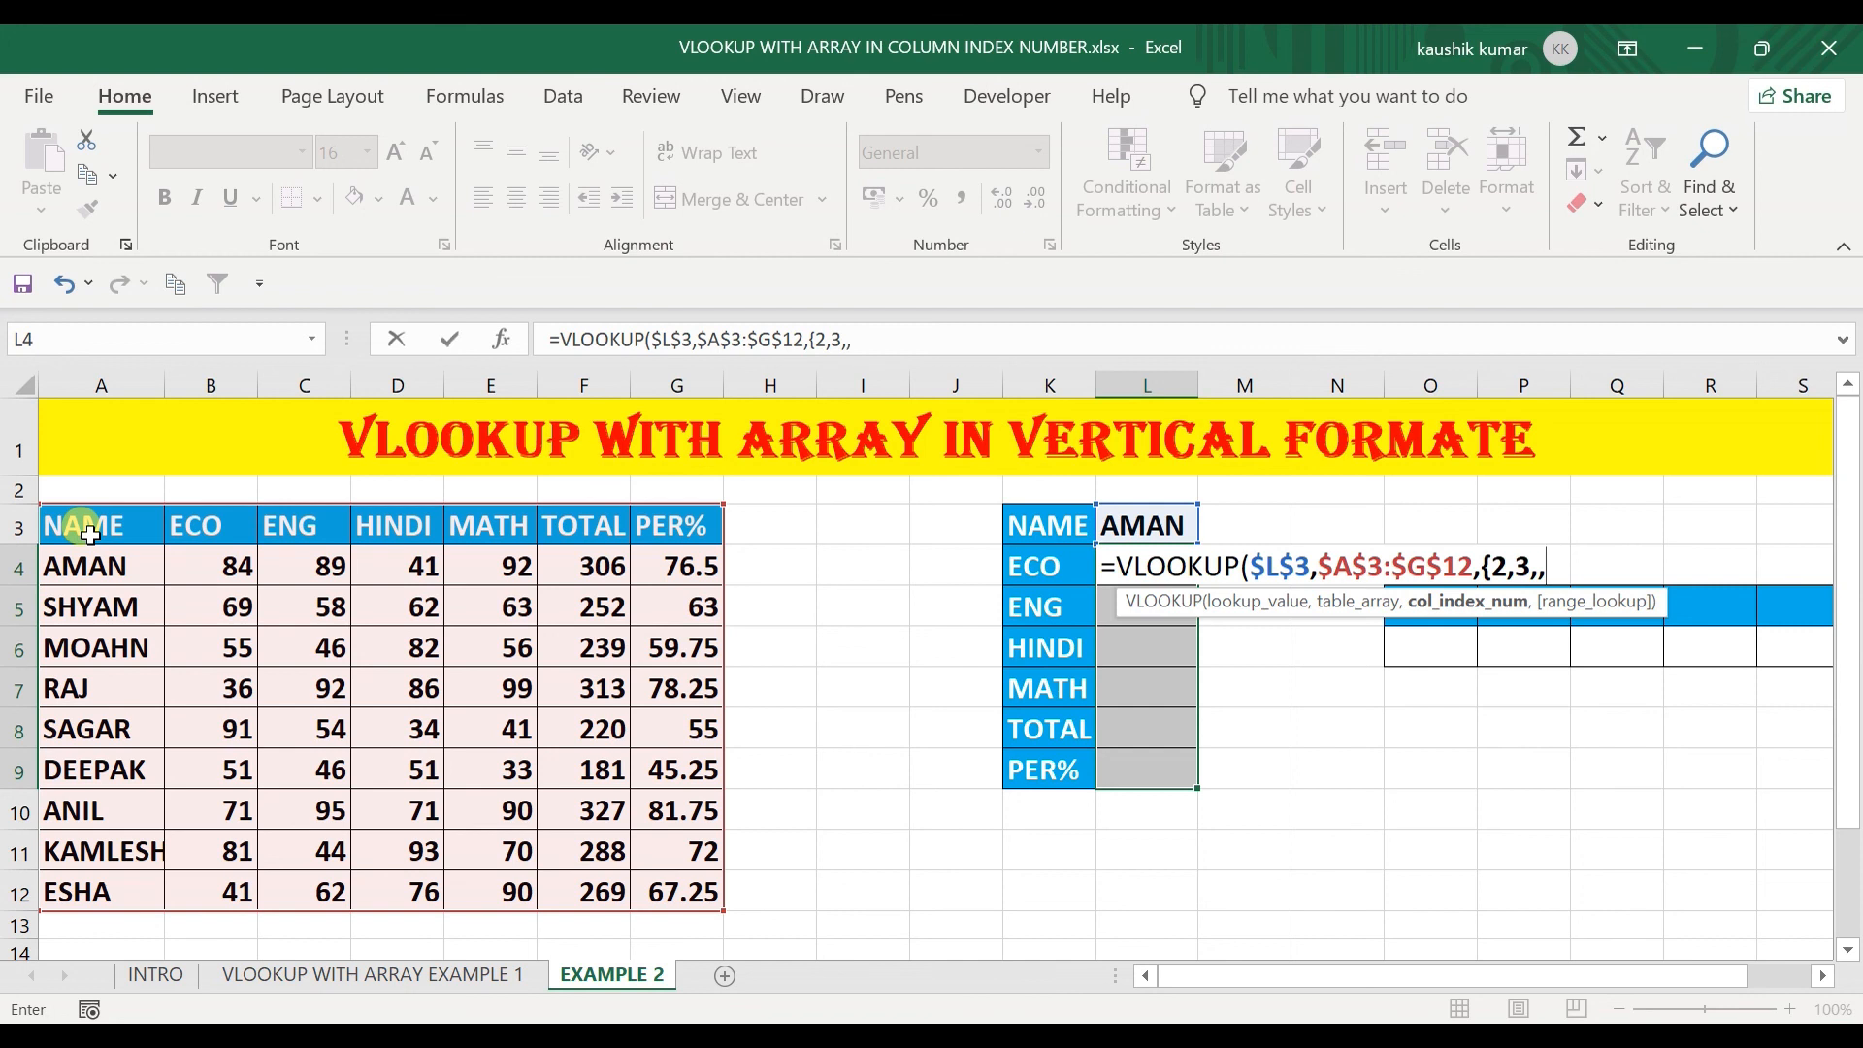
{"action": "key", "text": "BackSpace"}
{"action": "type", "text": "4,5,6,7"}
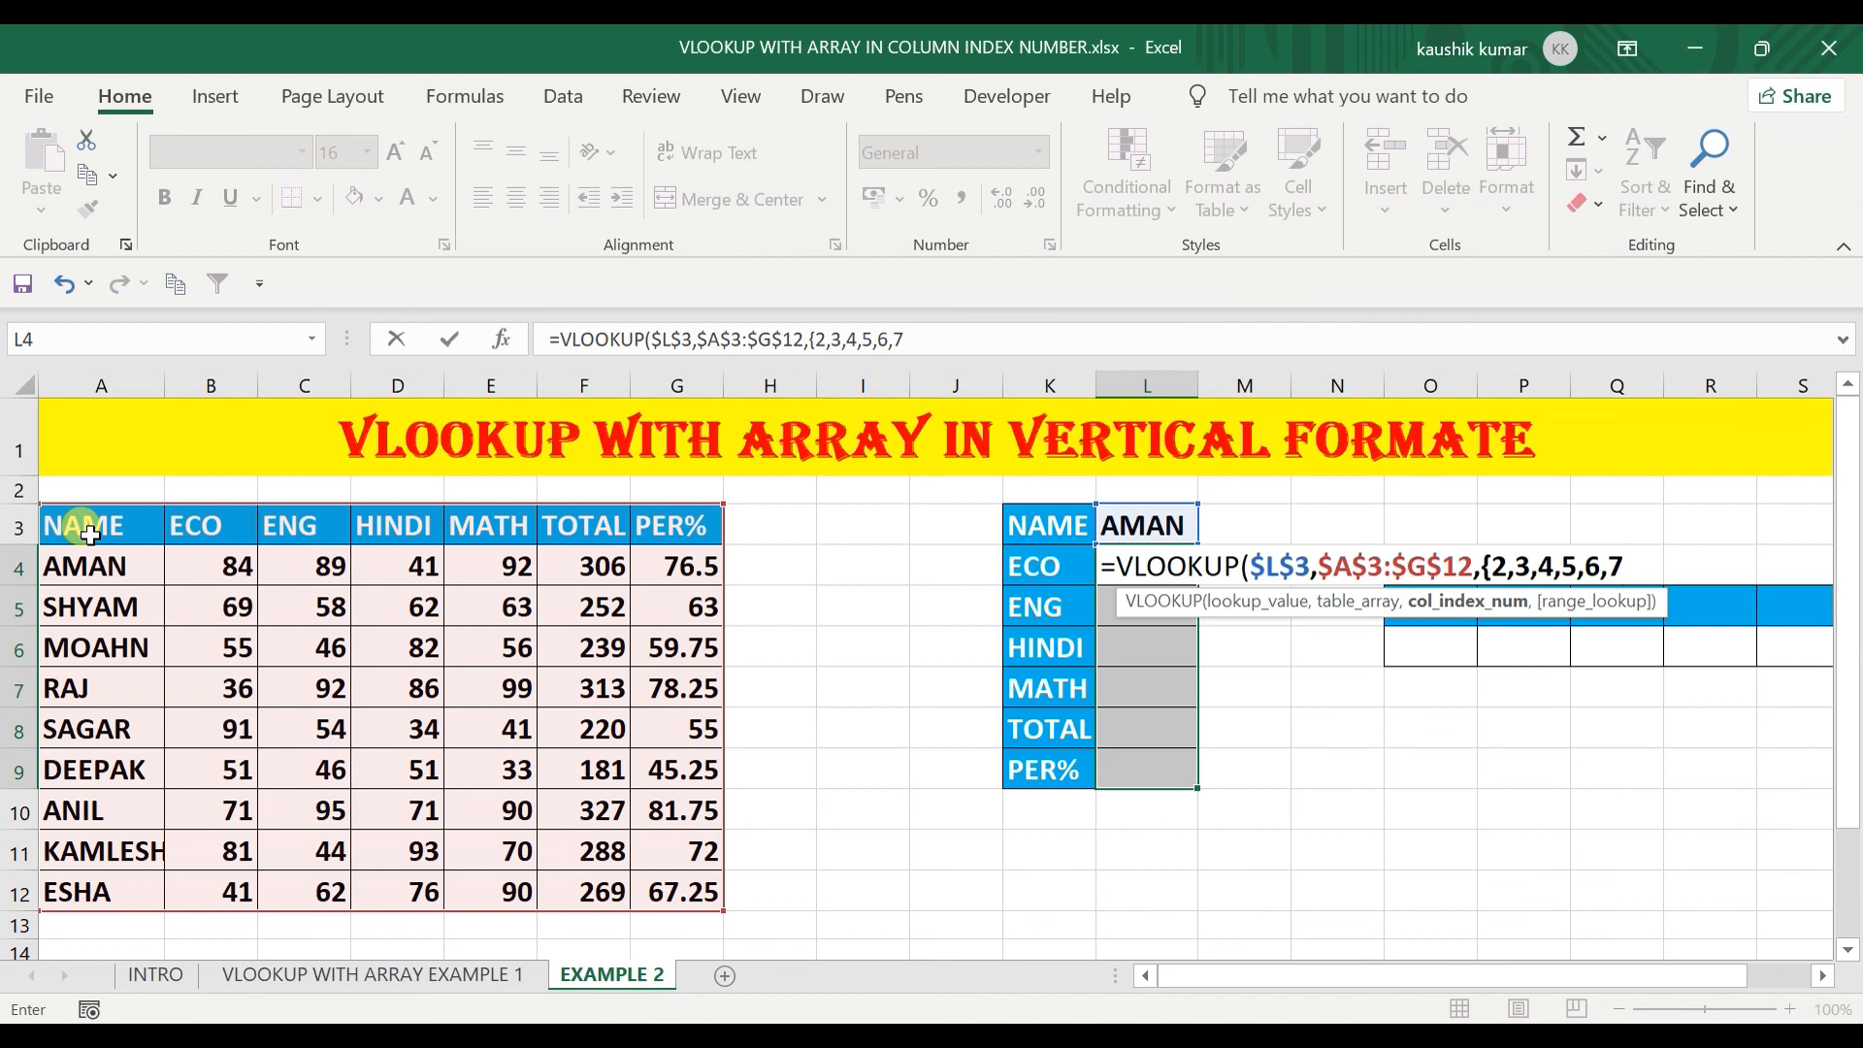
{"action": "type", "text": "},0"}
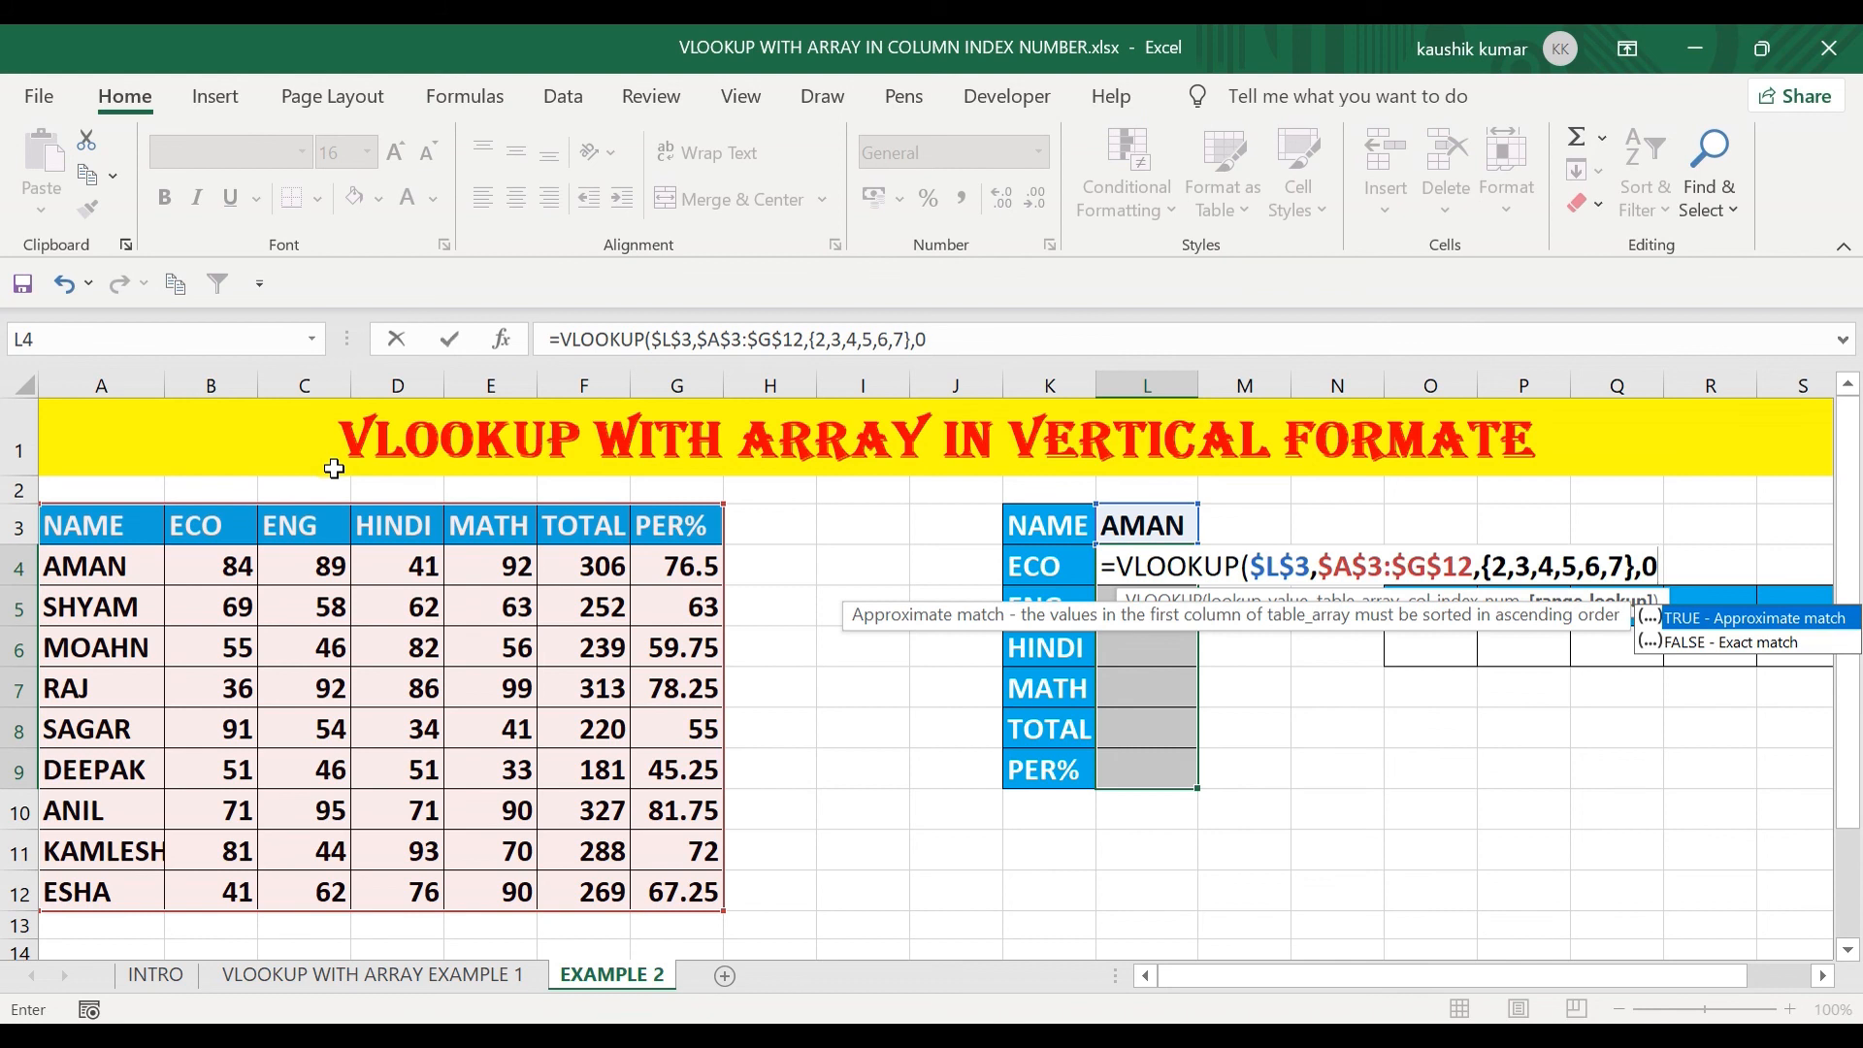
{"action": "type", "text": ")"}
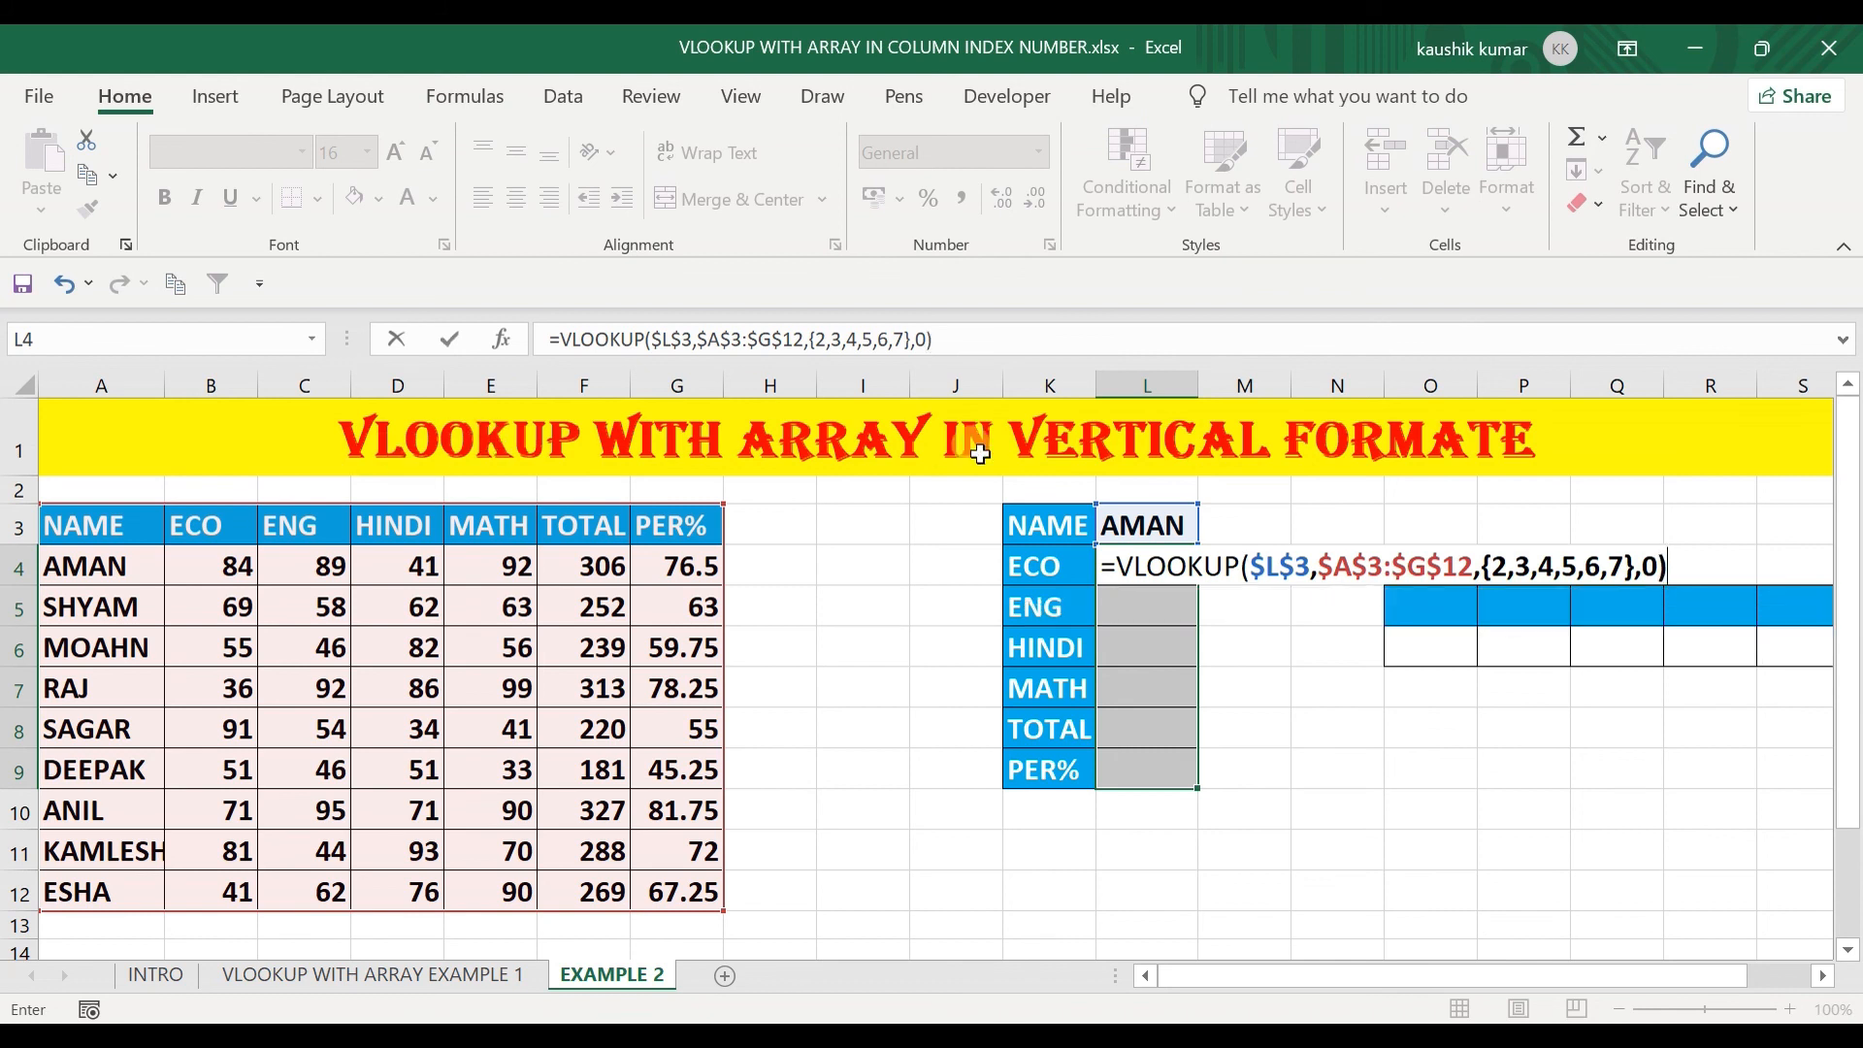
Wrap only {2,3,4,5,6,7} in TRANSPOSE and enter the VLOOKUP as an array formula across L4:L9.
{"action": "left_click", "coordinate": [1482, 568]}
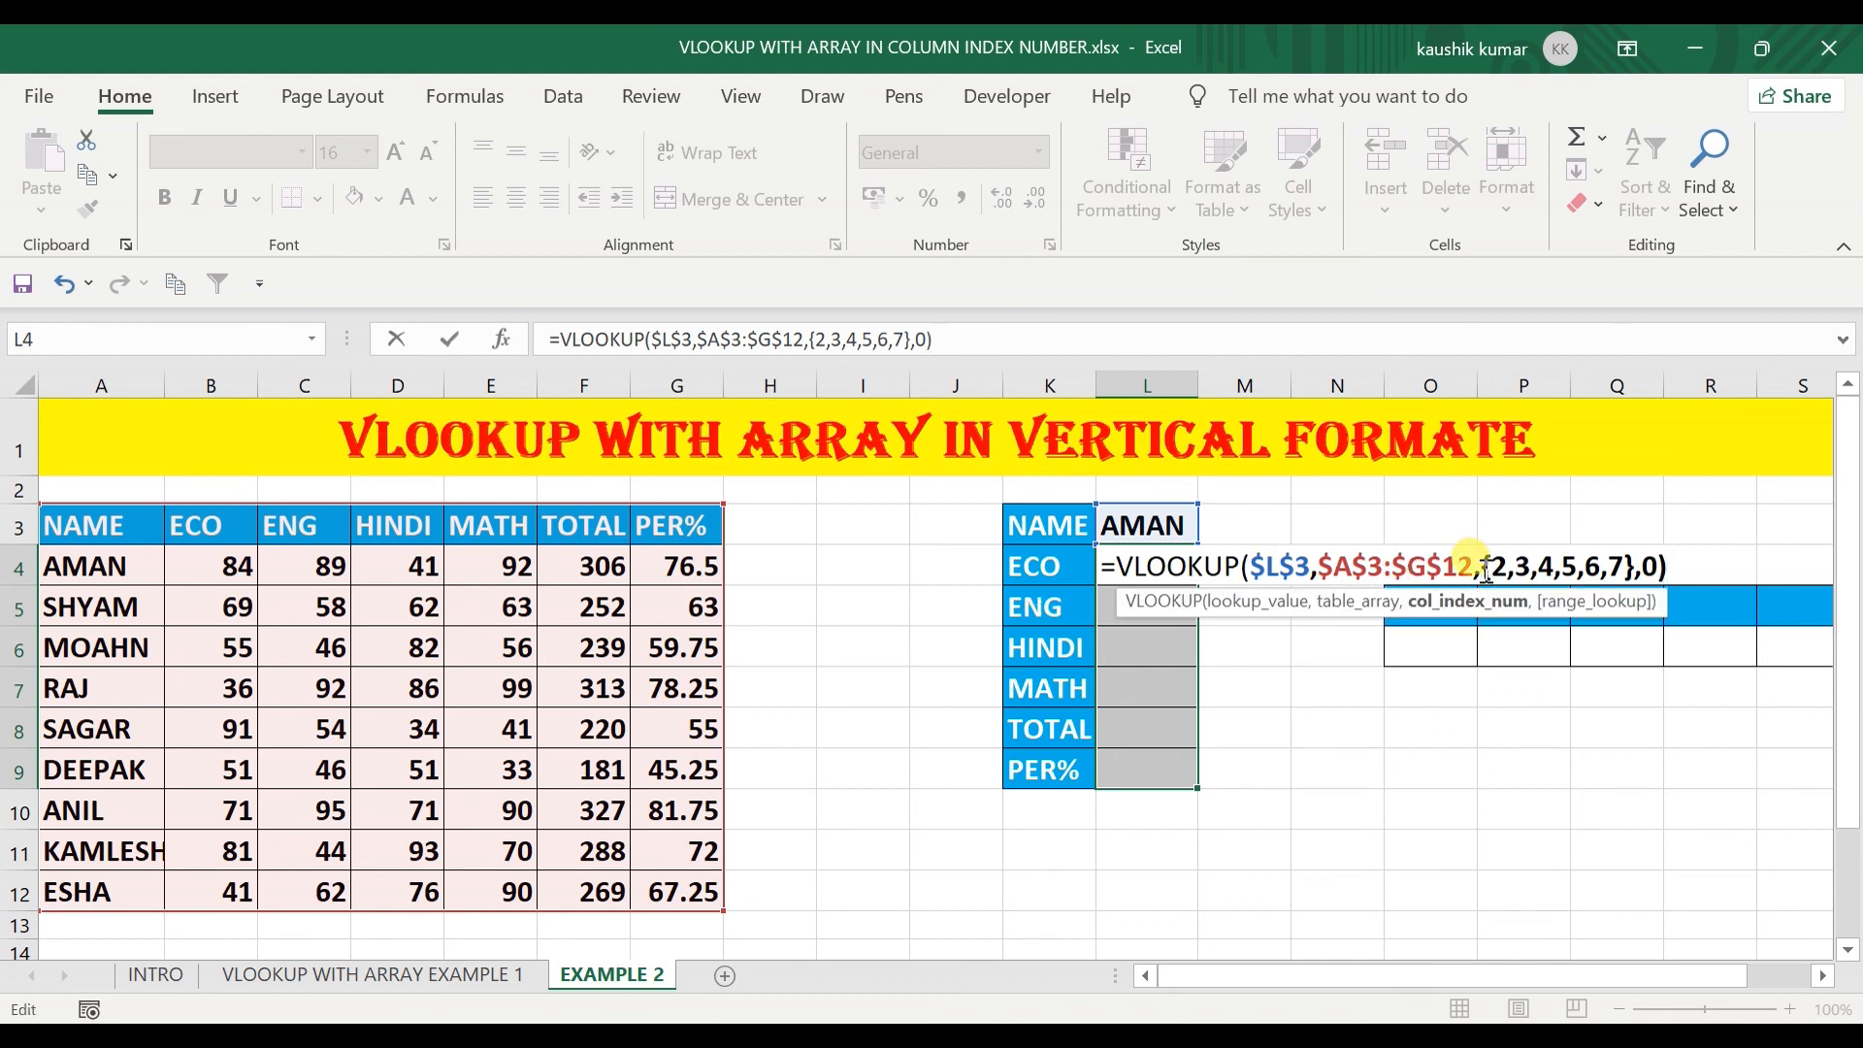
{"action": "type", "text": "tra"}
{"action": "key", "text": "Tab"}
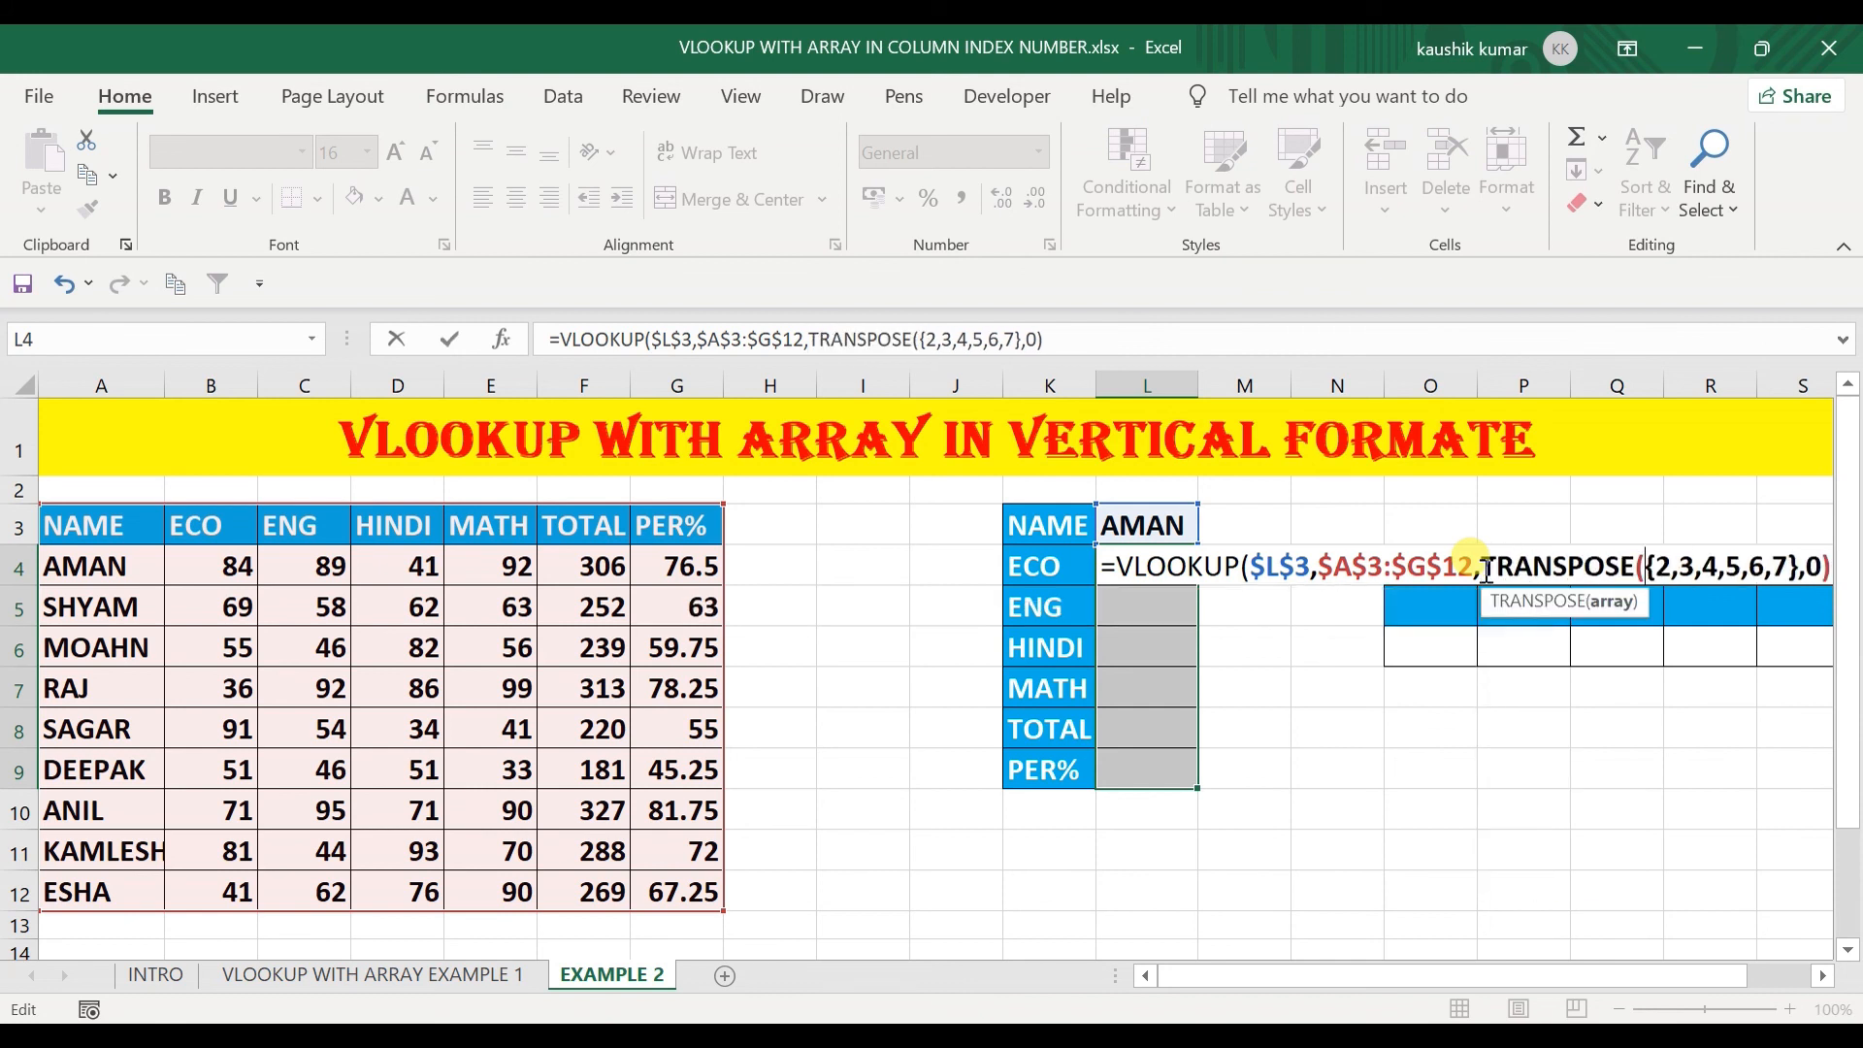
{"action": "left_click", "coordinate": [1800, 568]}
{"action": "type", "text": ")"}
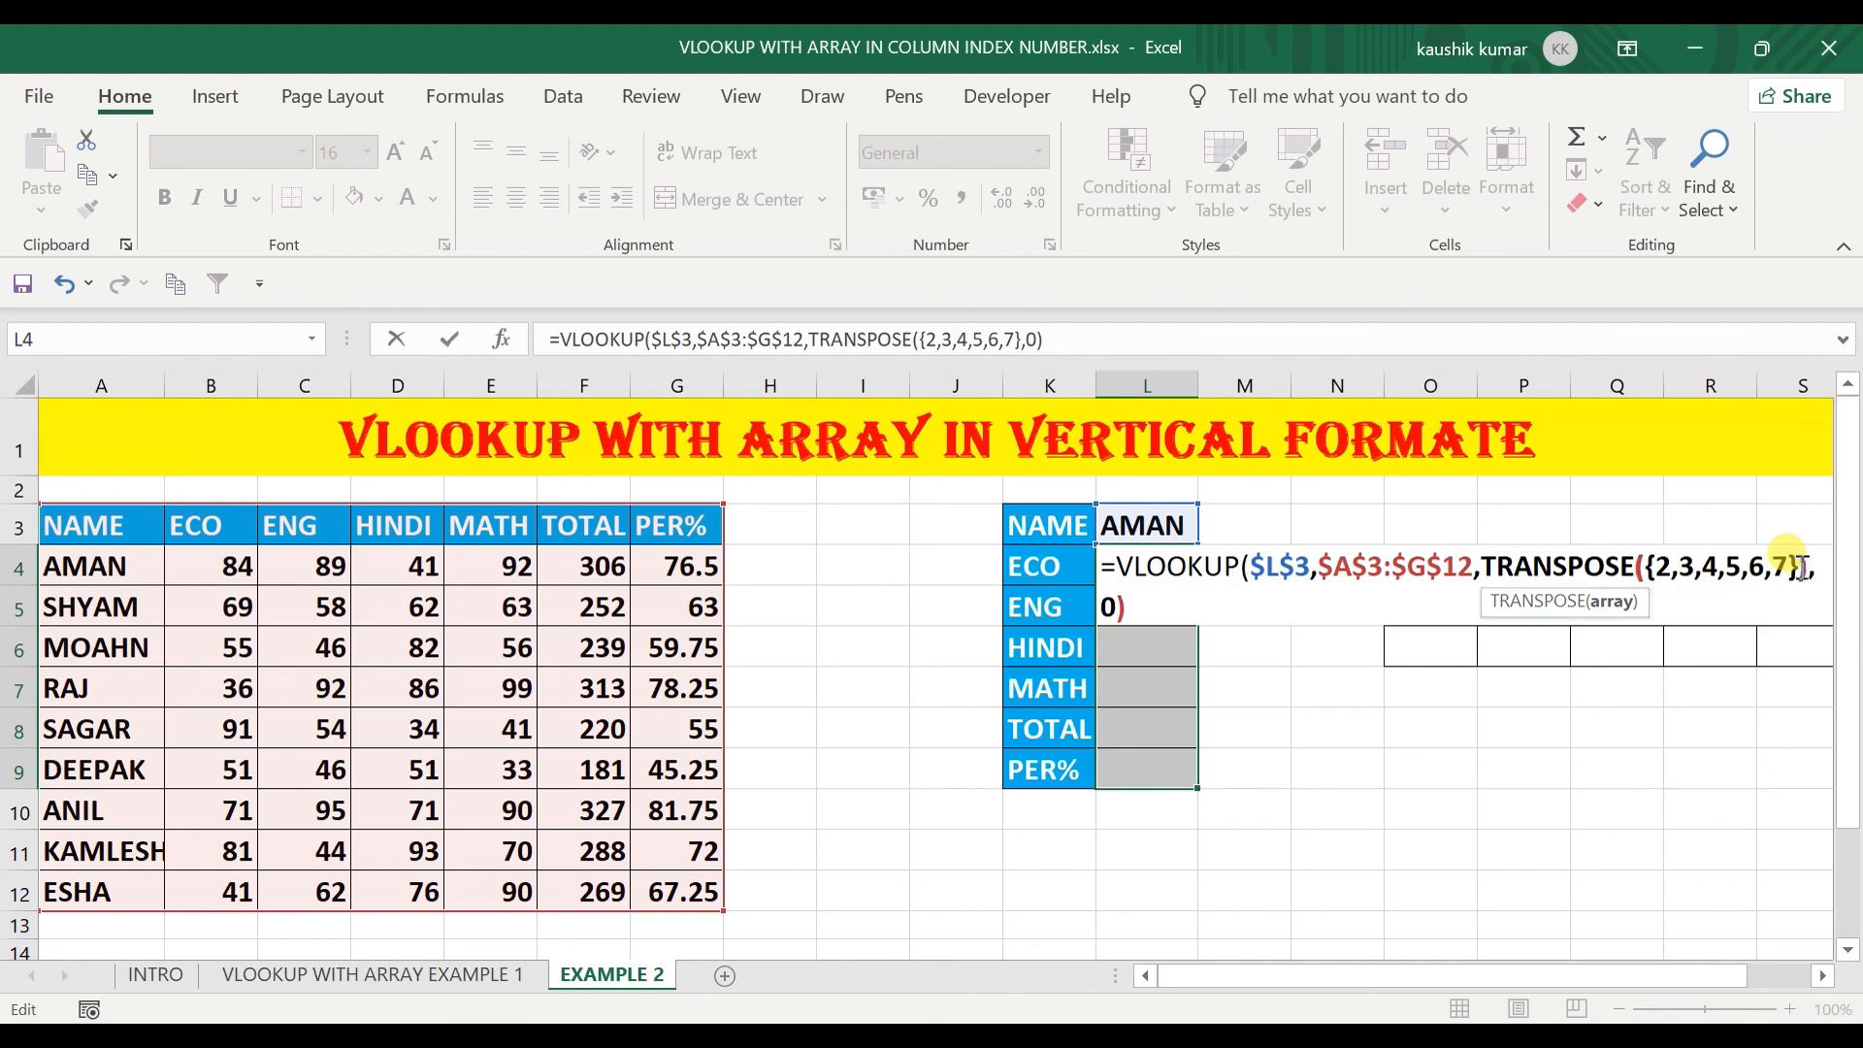
{"action": "key", "text": "ctrl+shift+Return"}
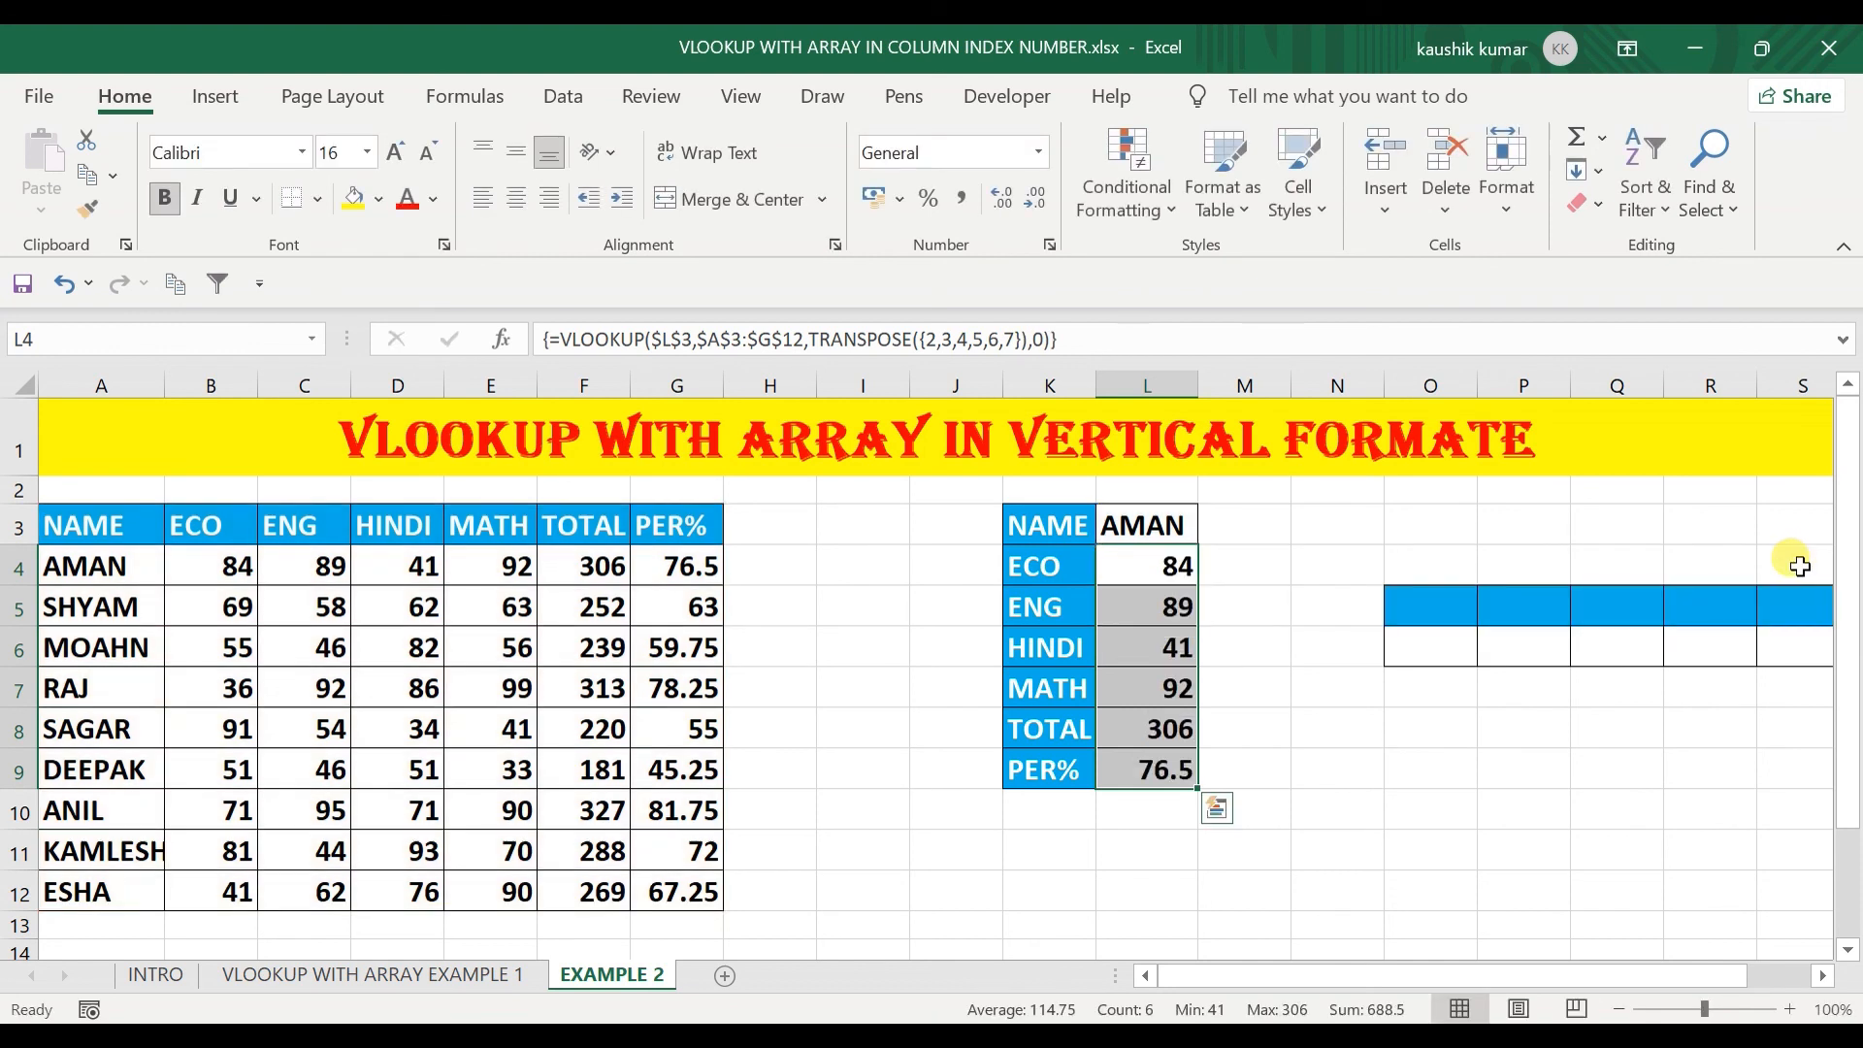
{"action": "key", "text": "Right"}
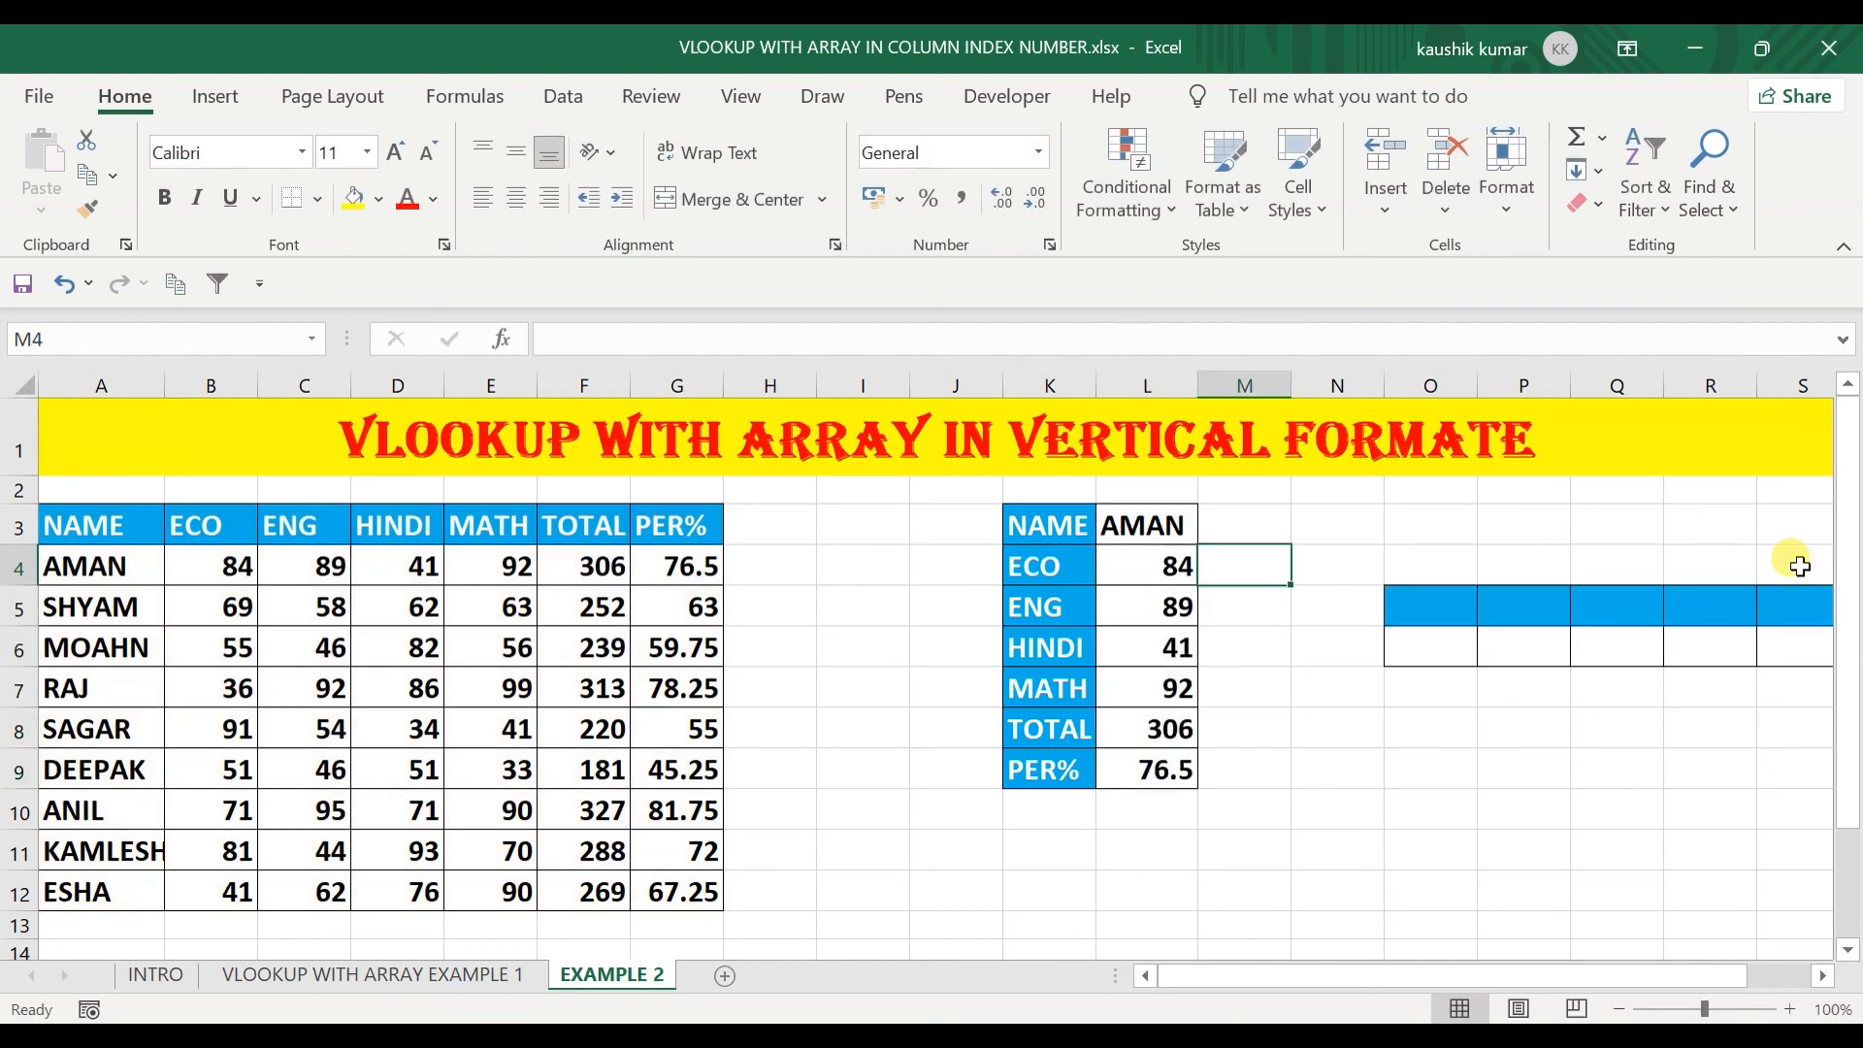
{"action": "key", "text": "Left"}
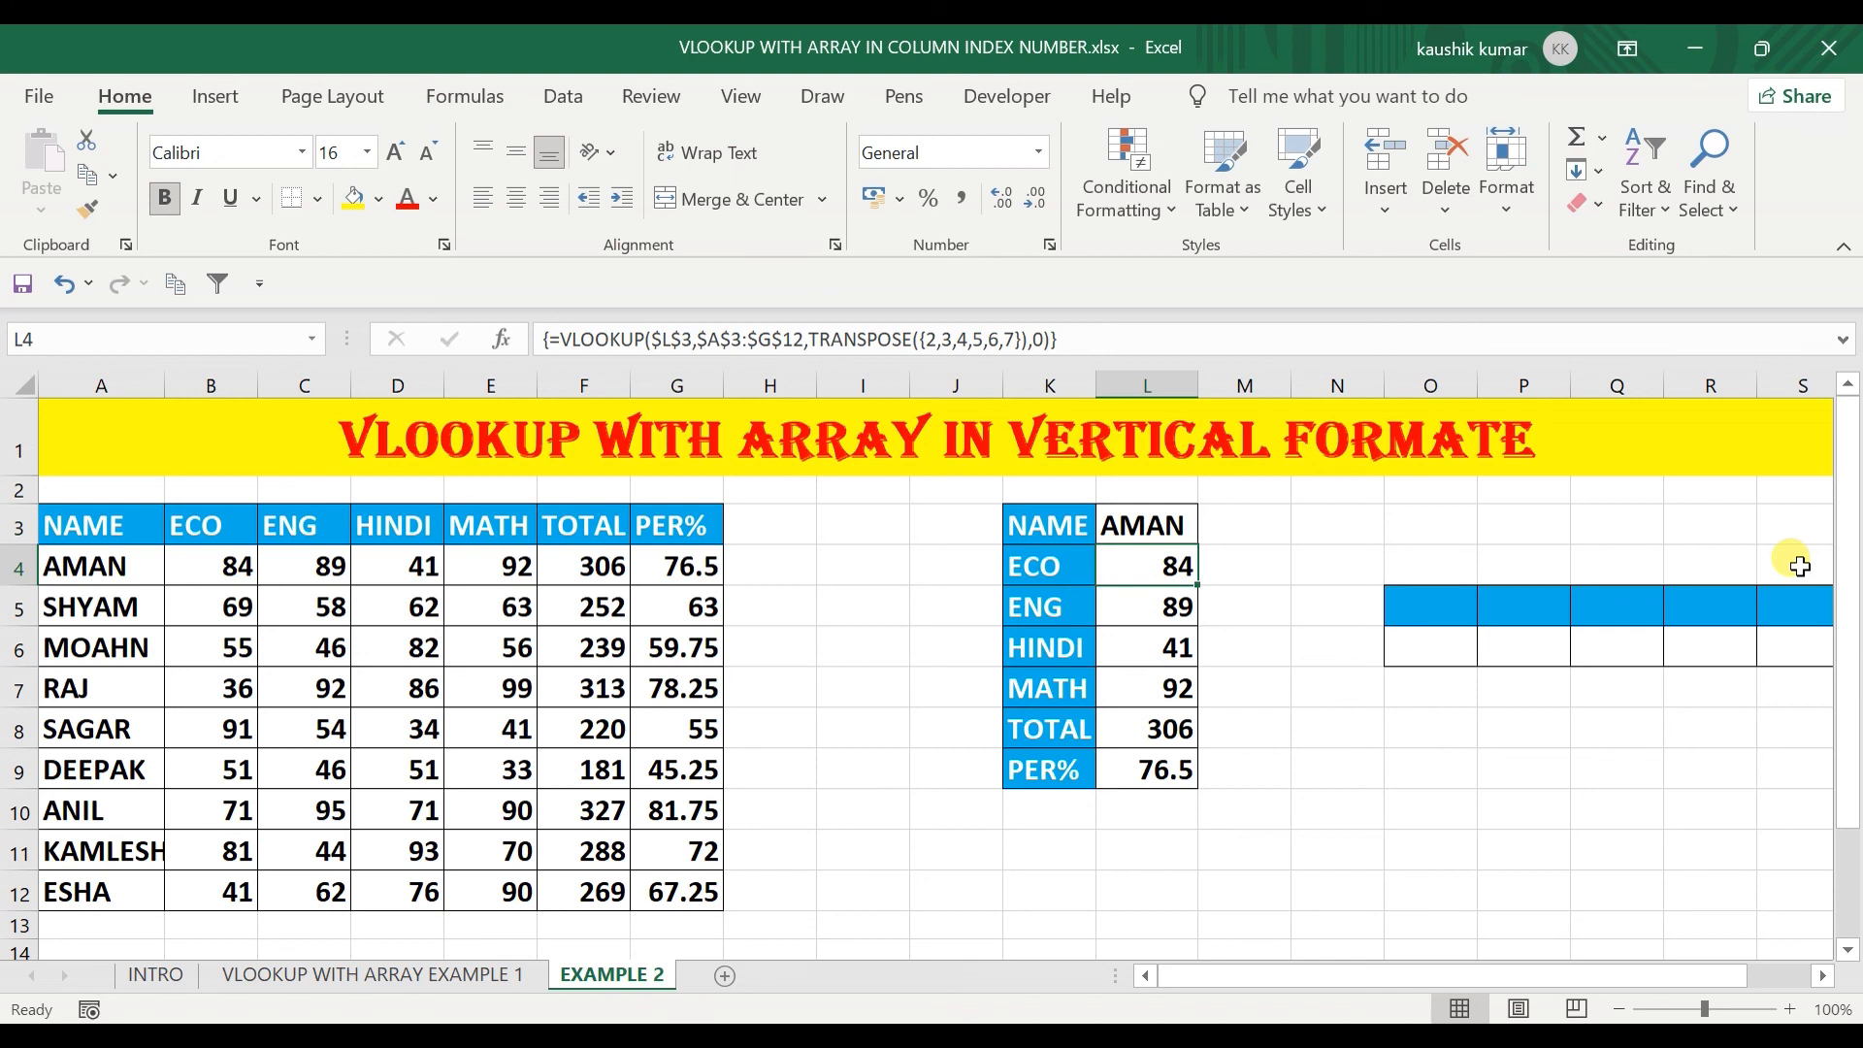
Look over the VLOOKUP WITH ARRAY EXAMPLE 1 sheet and go back to the INTRO sheet.
{"action": "left_click", "coordinate": [288, 974]}
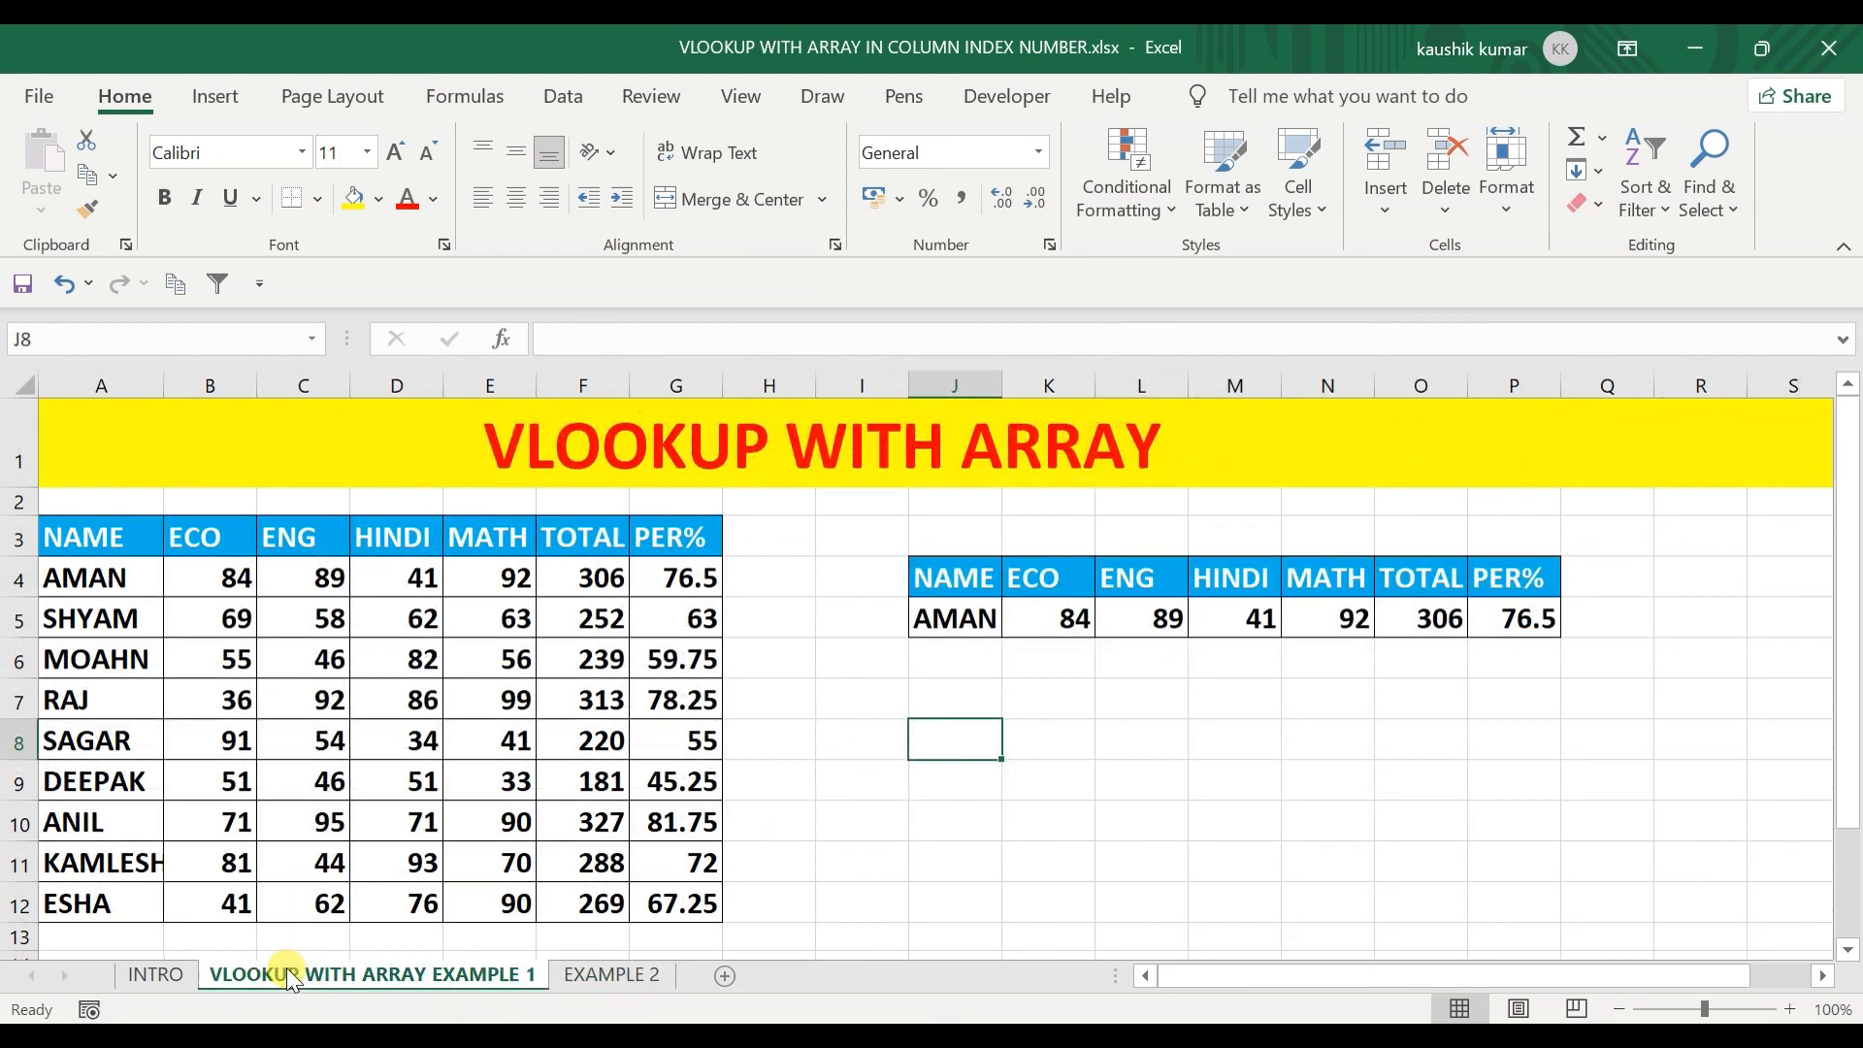
{"action": "left_click", "coordinate": [148, 980]}
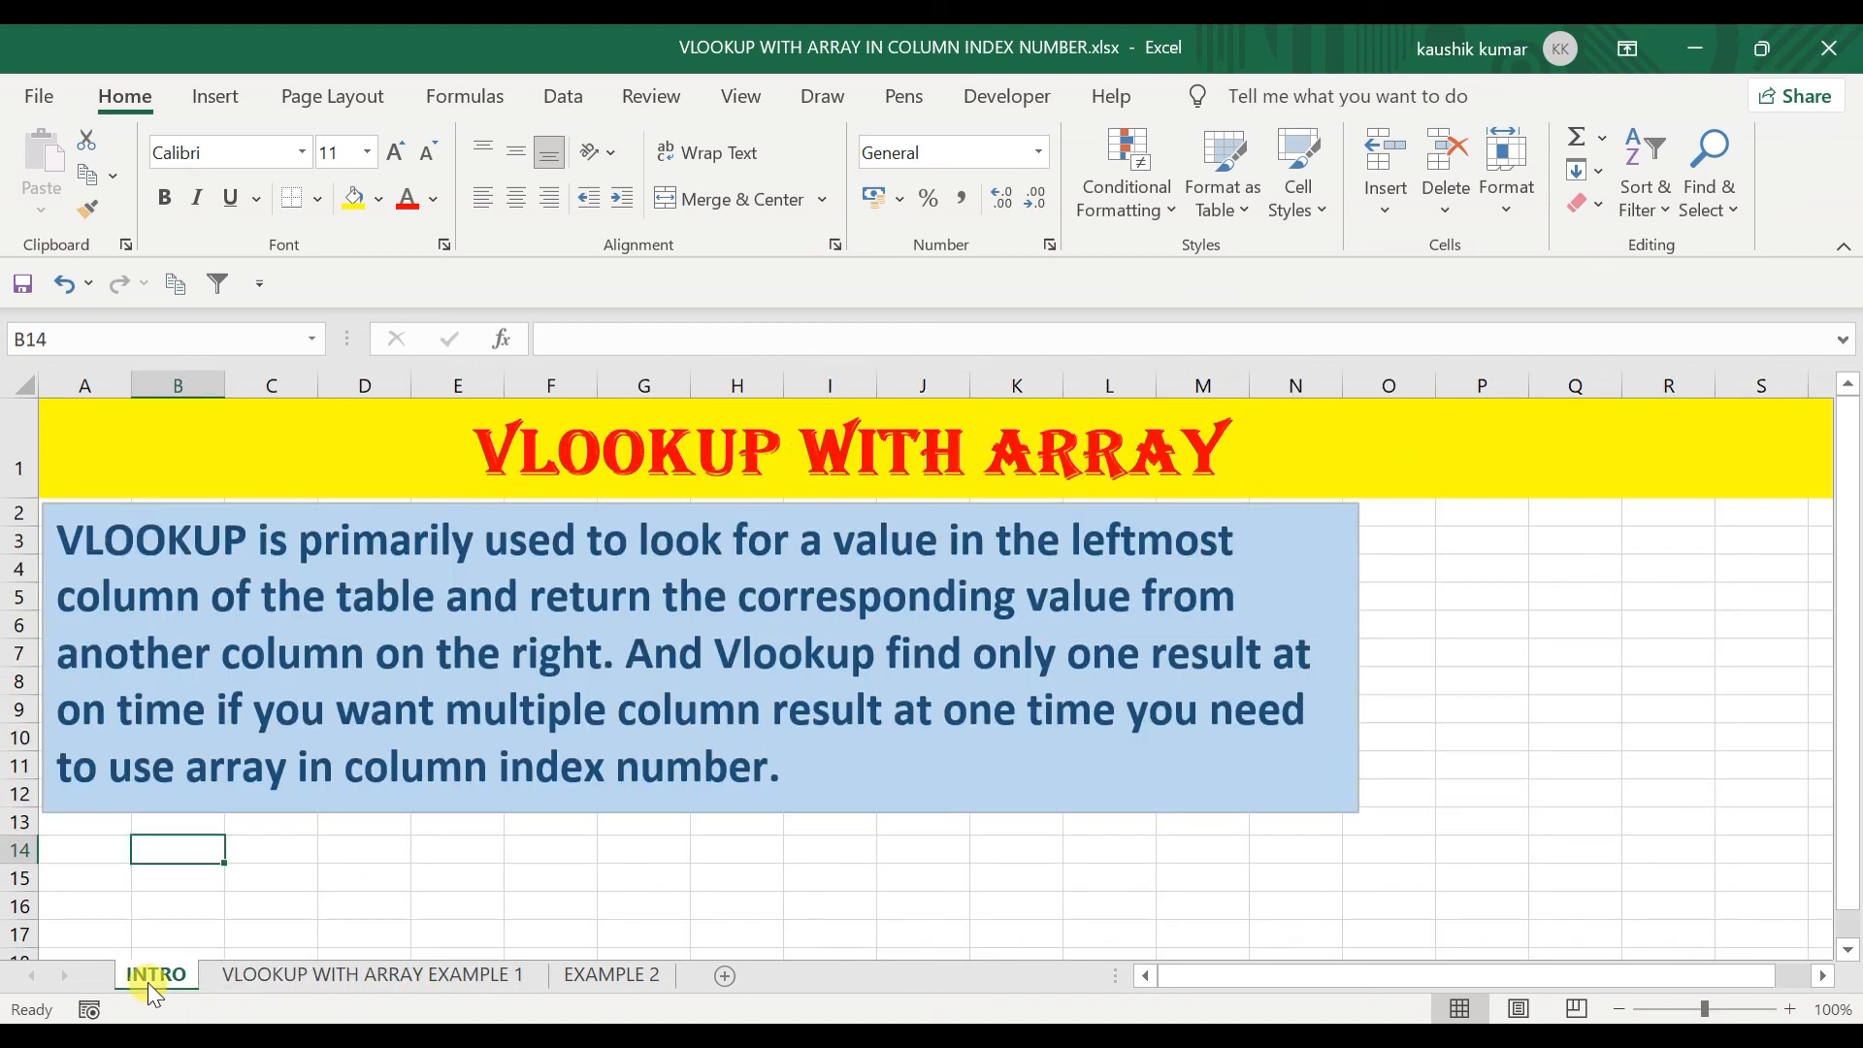
{"action": "left_click", "coordinate": [471, 873]}
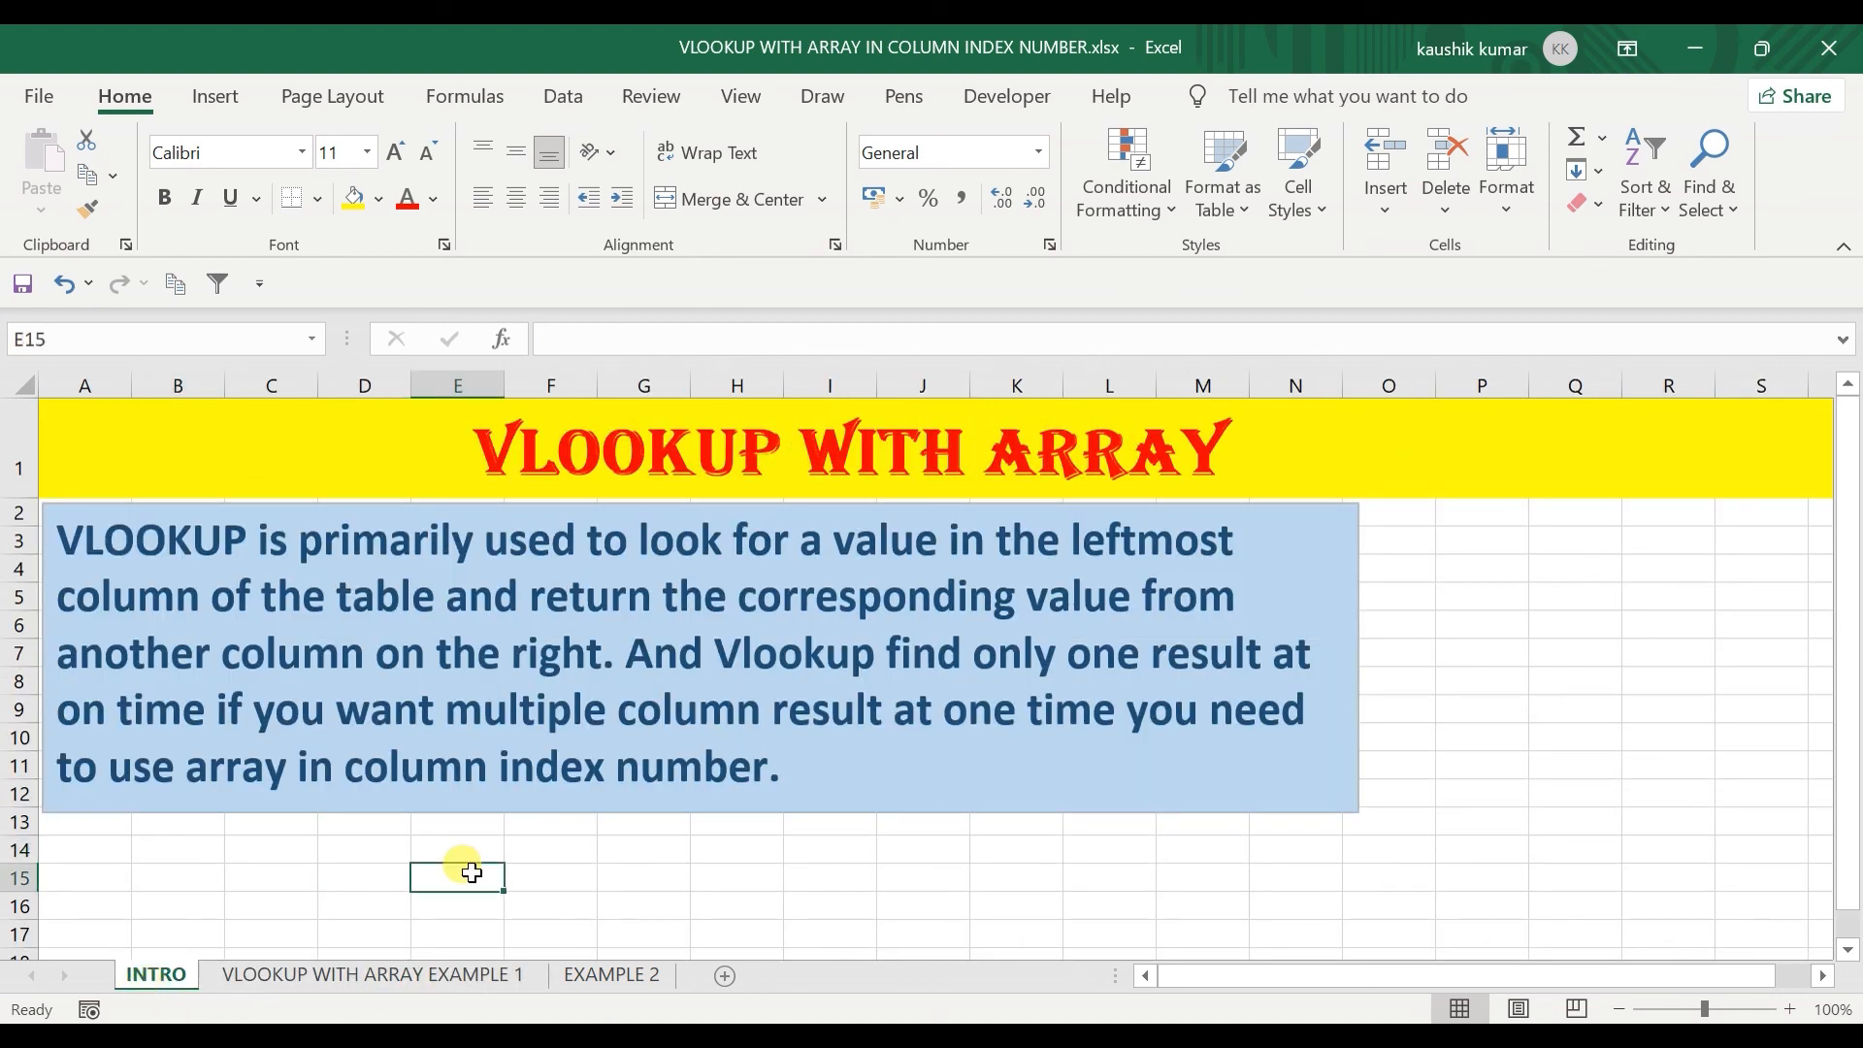